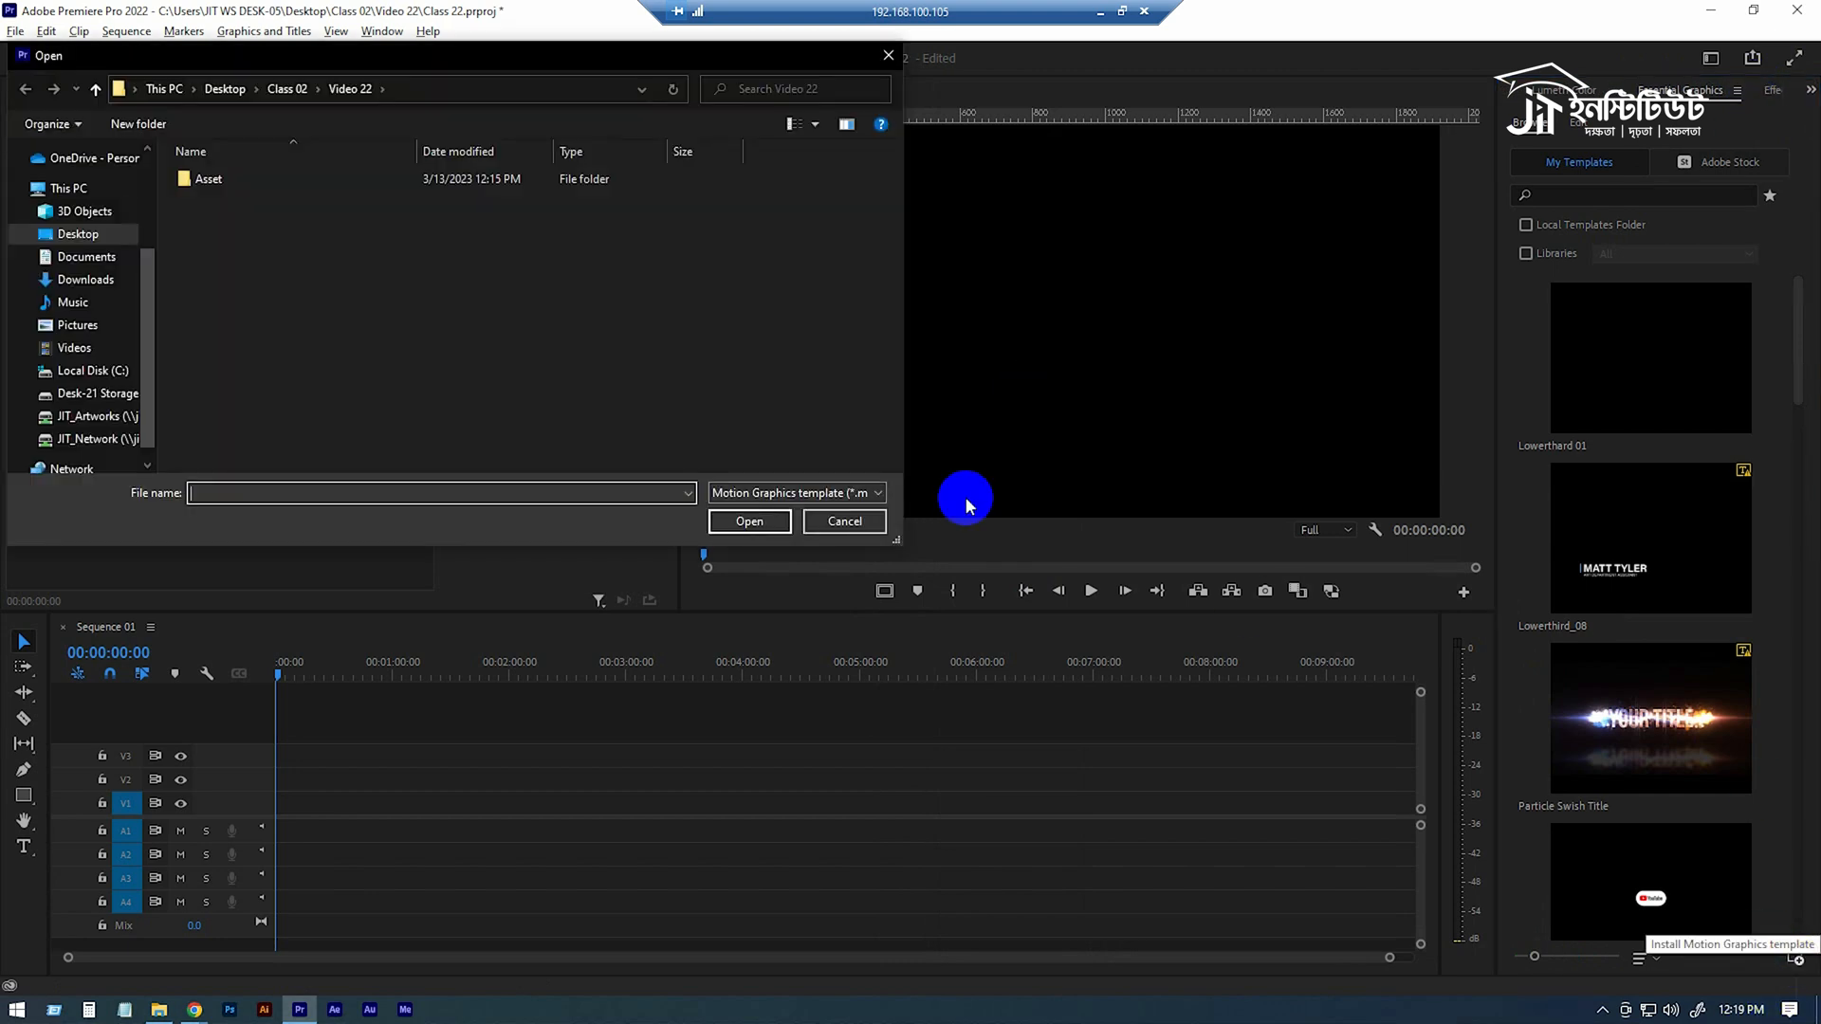
# Close the template installation dialog and import the ocean video file from its folder into the Class 22 project.
pyautogui.click(843, 522)
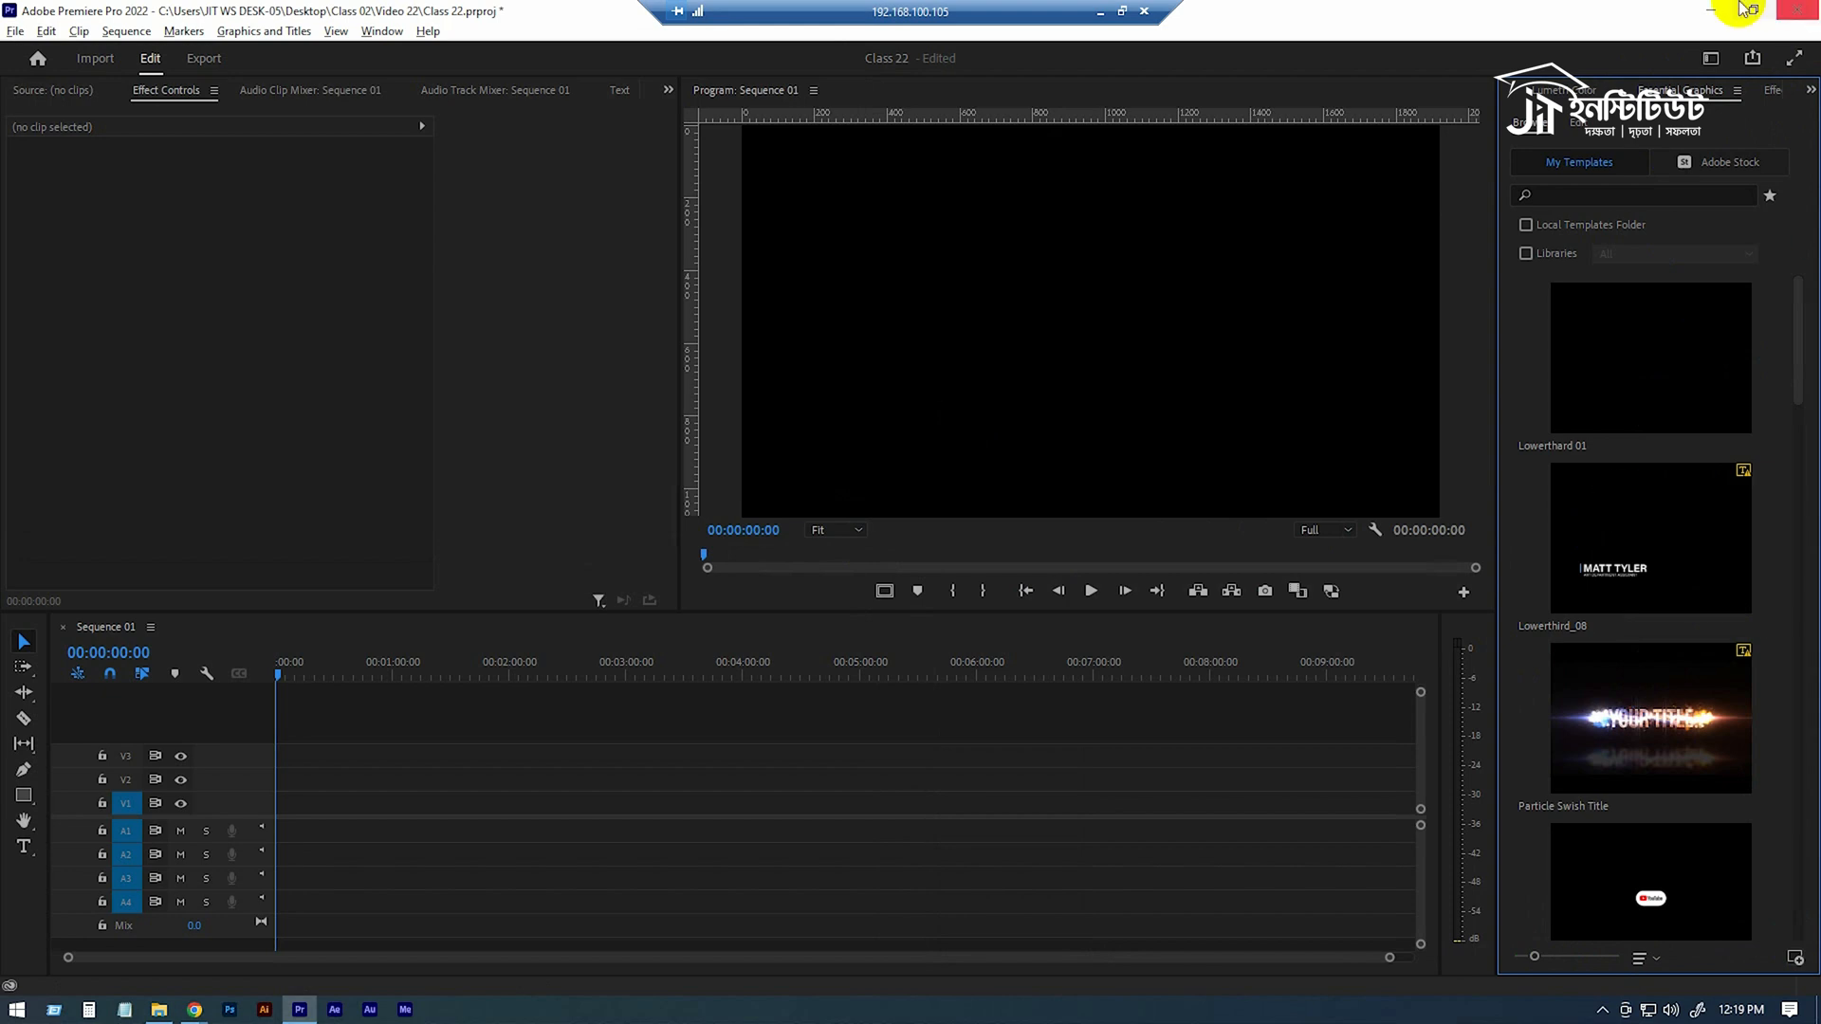
pyautogui.click(1569, 90)
pyautogui.click(1498, 95)
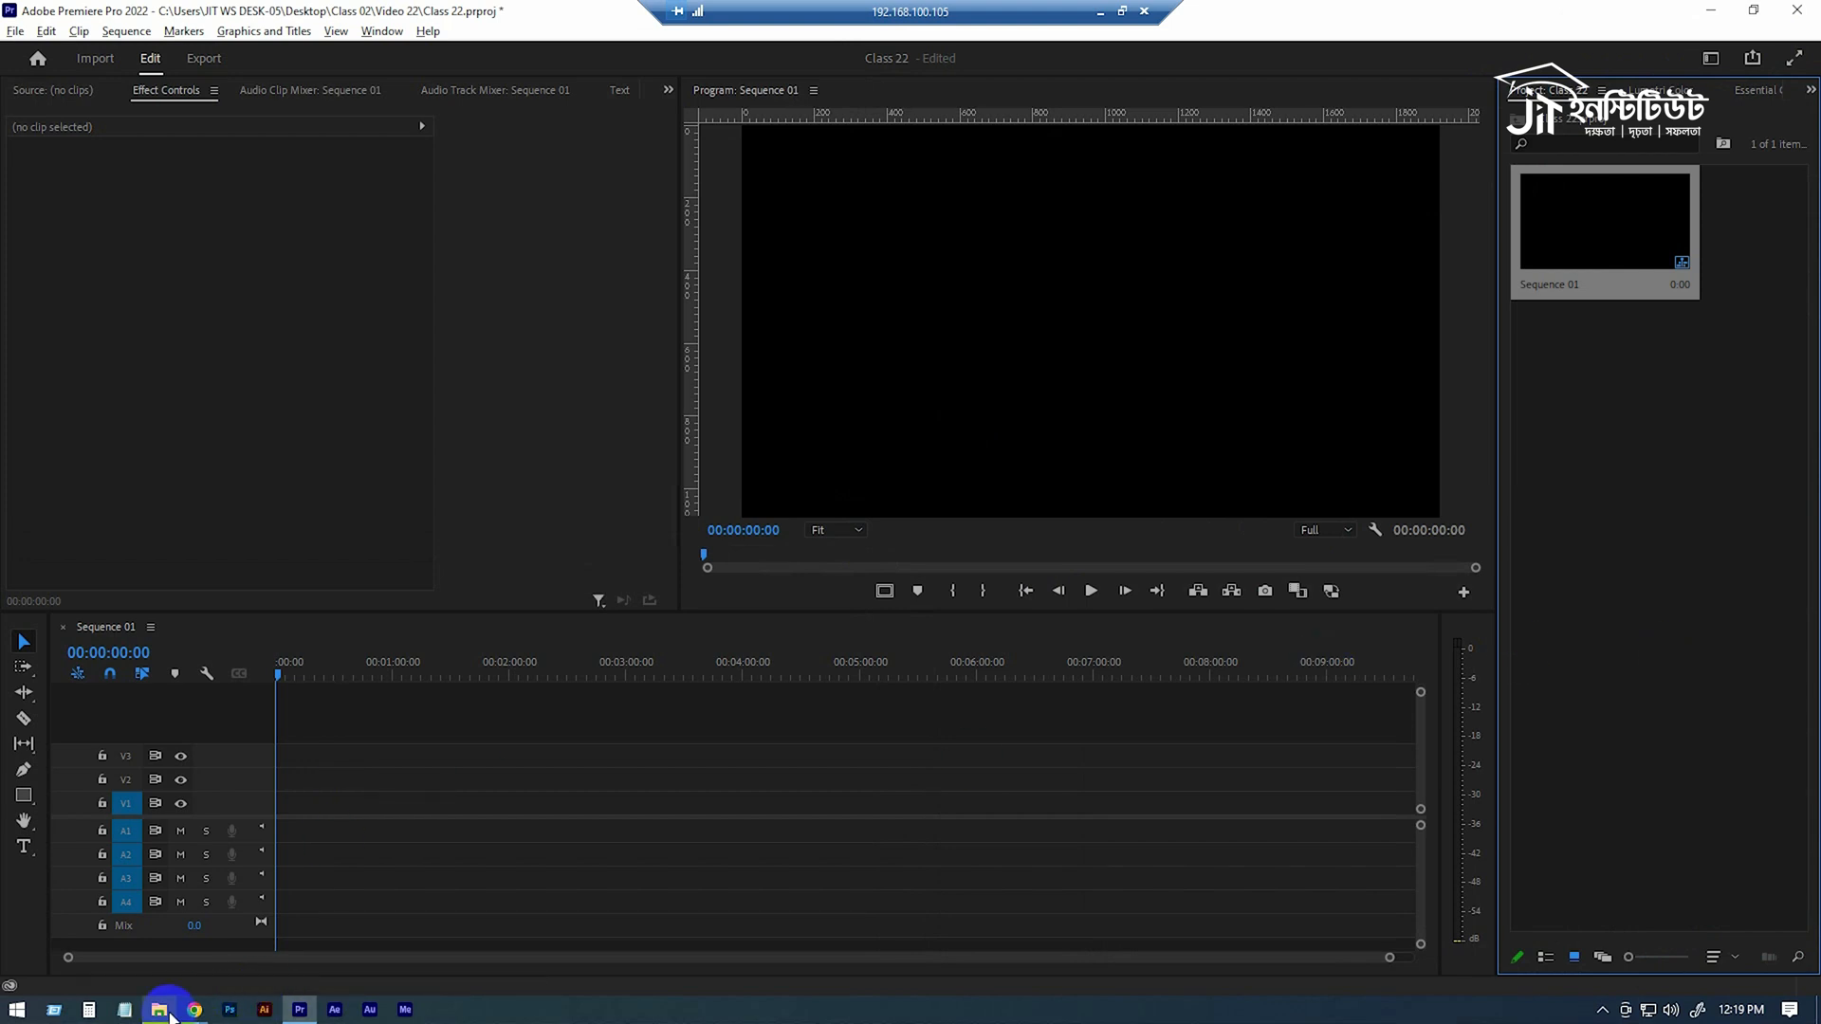
pyautogui.click(160, 1010)
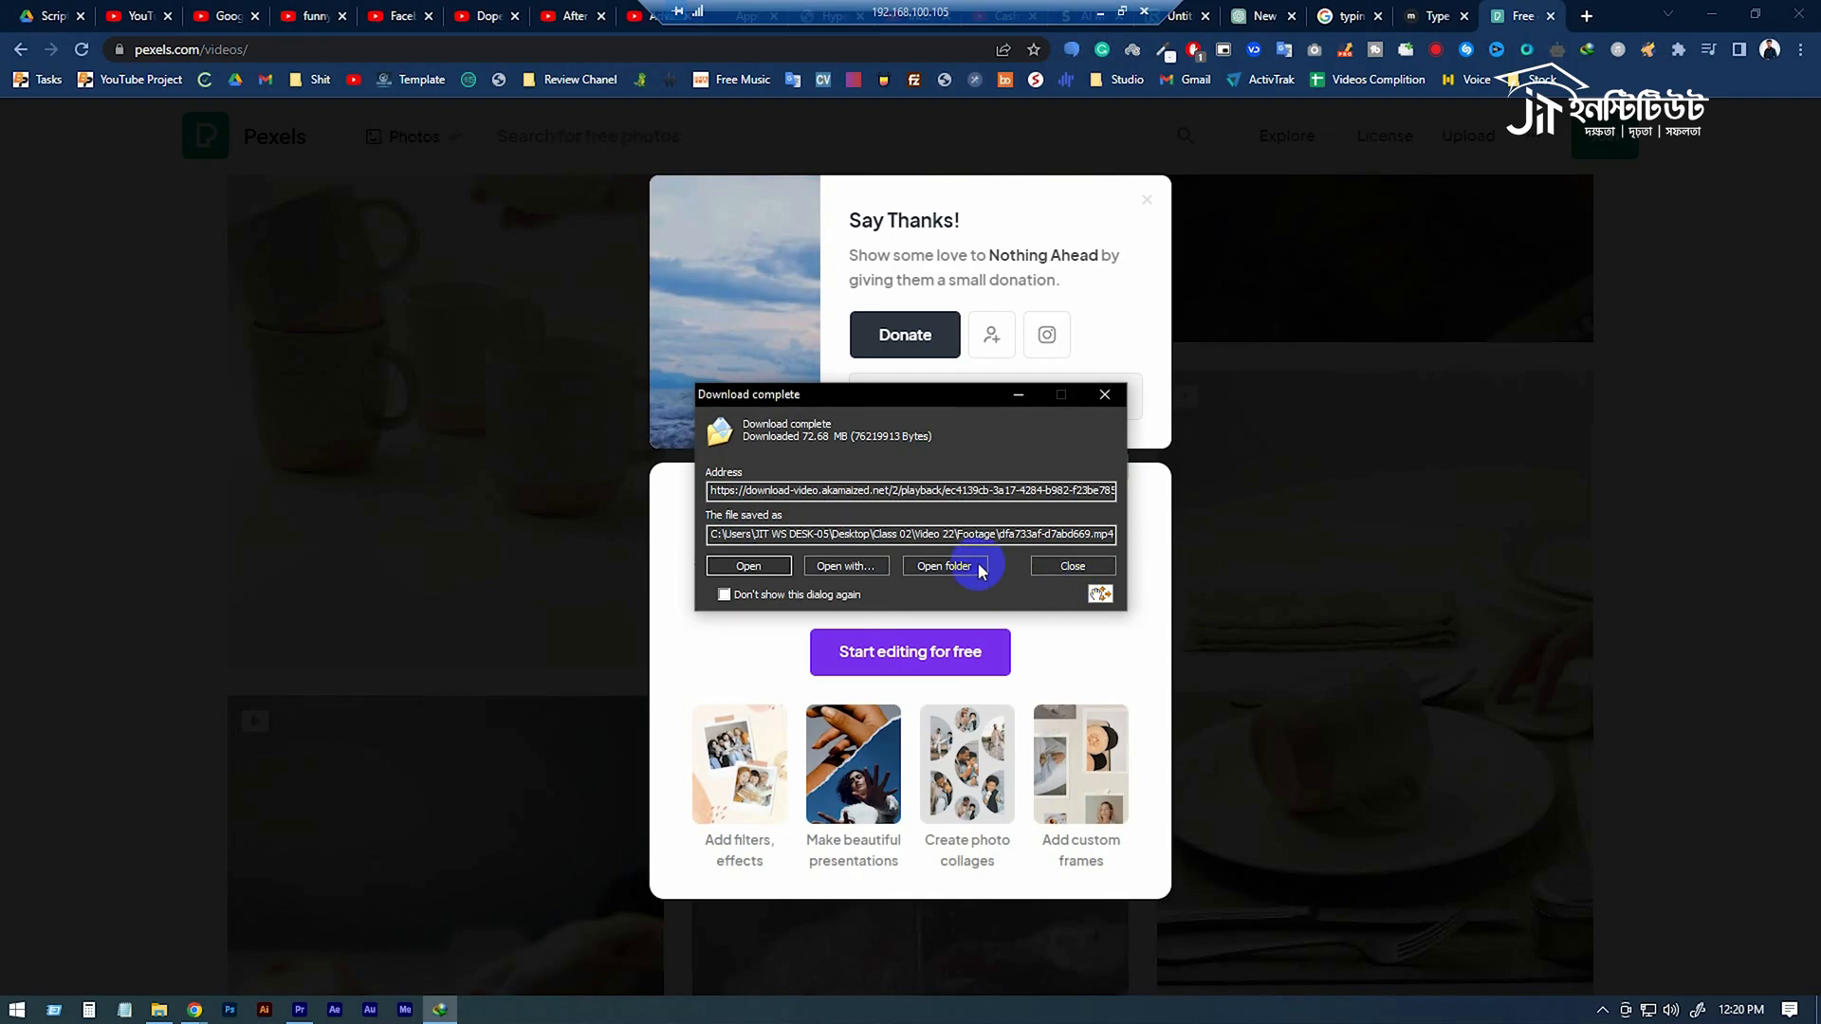
pyautogui.click(980, 571)
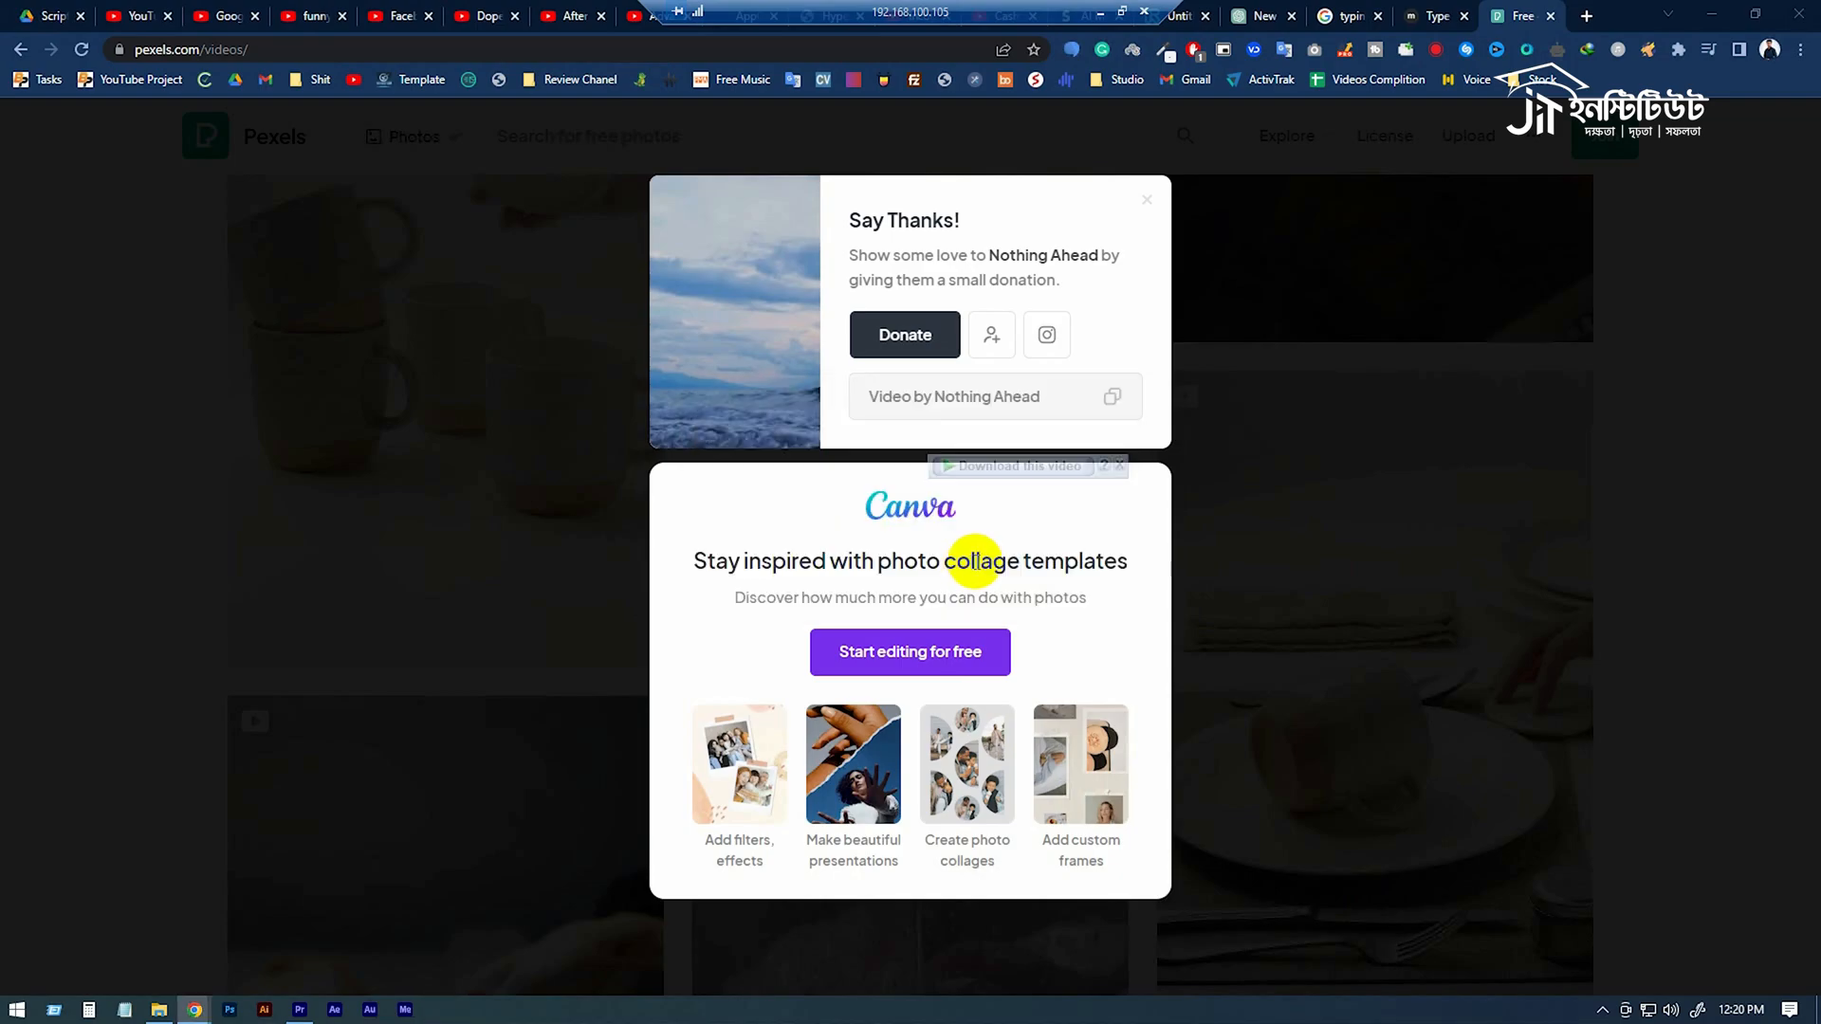
pyautogui.moveTo(281, 228); pyautogui.dragTo(1696, 406)
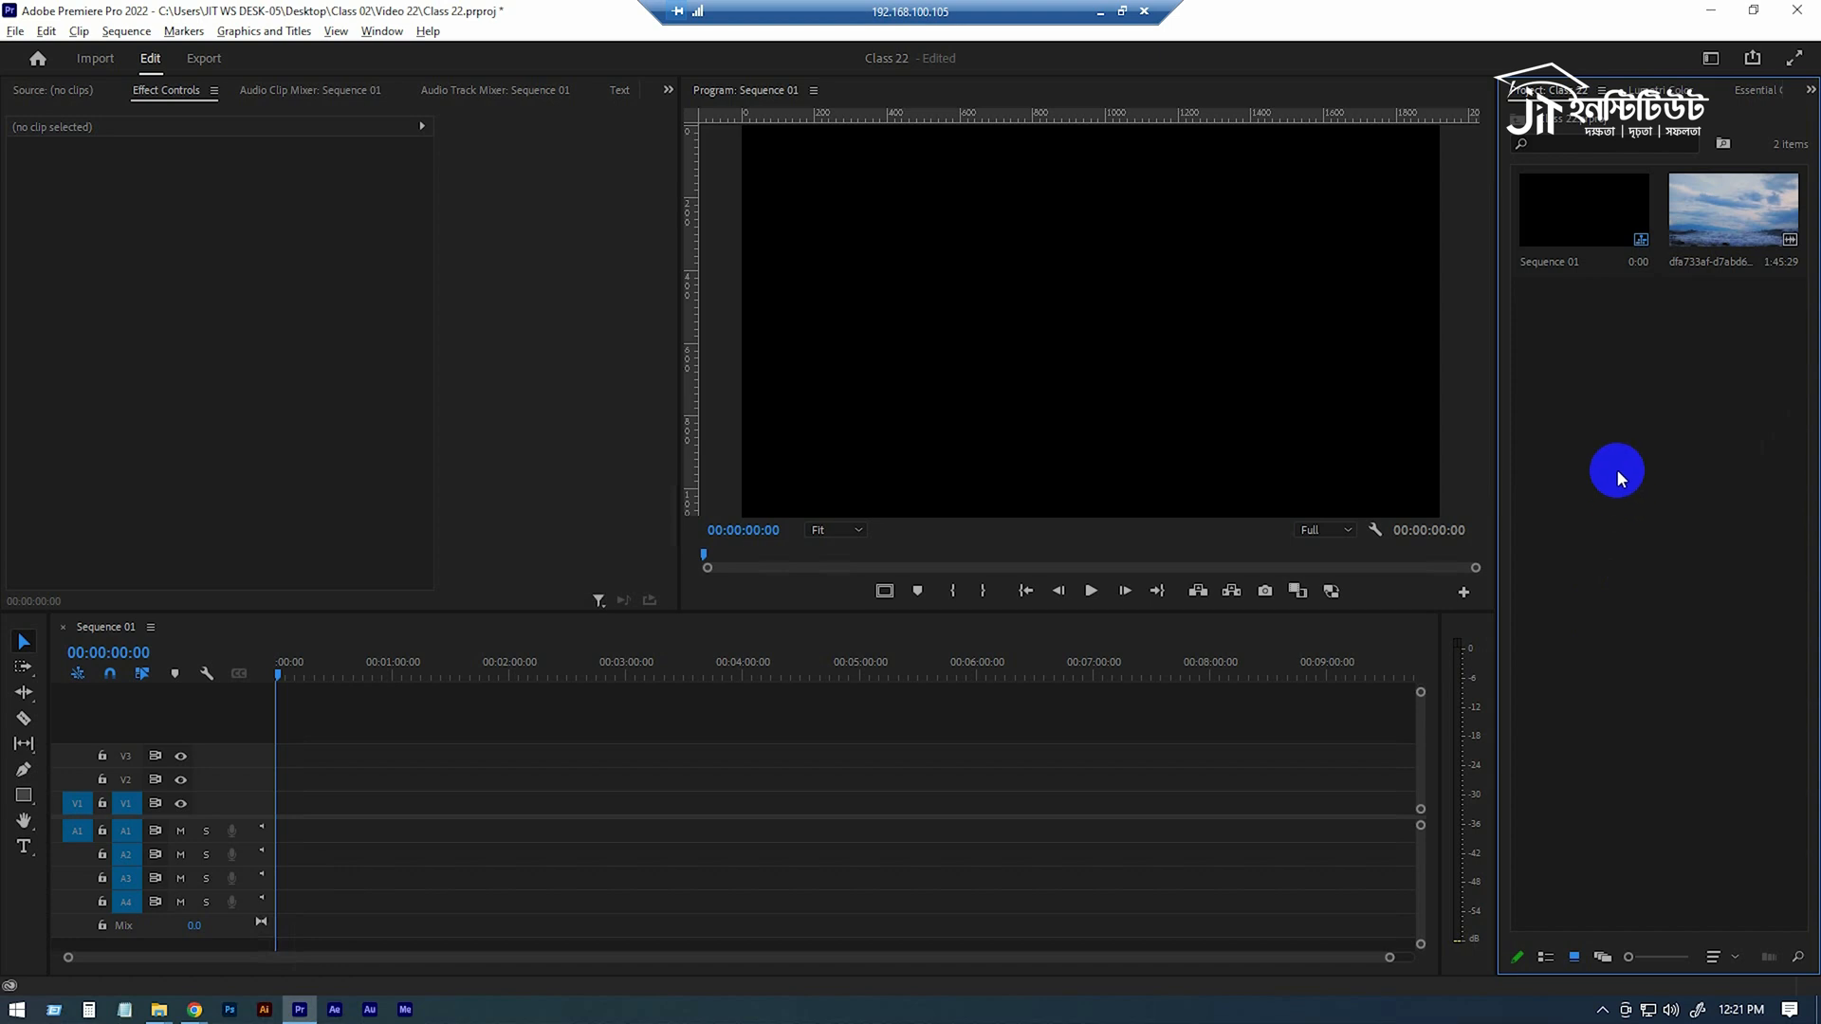
# Create a bin named Footage in the project and move the imported ocean clip into it.
pyautogui.rightClick(1601, 438)
pyautogui.click(1675, 526)
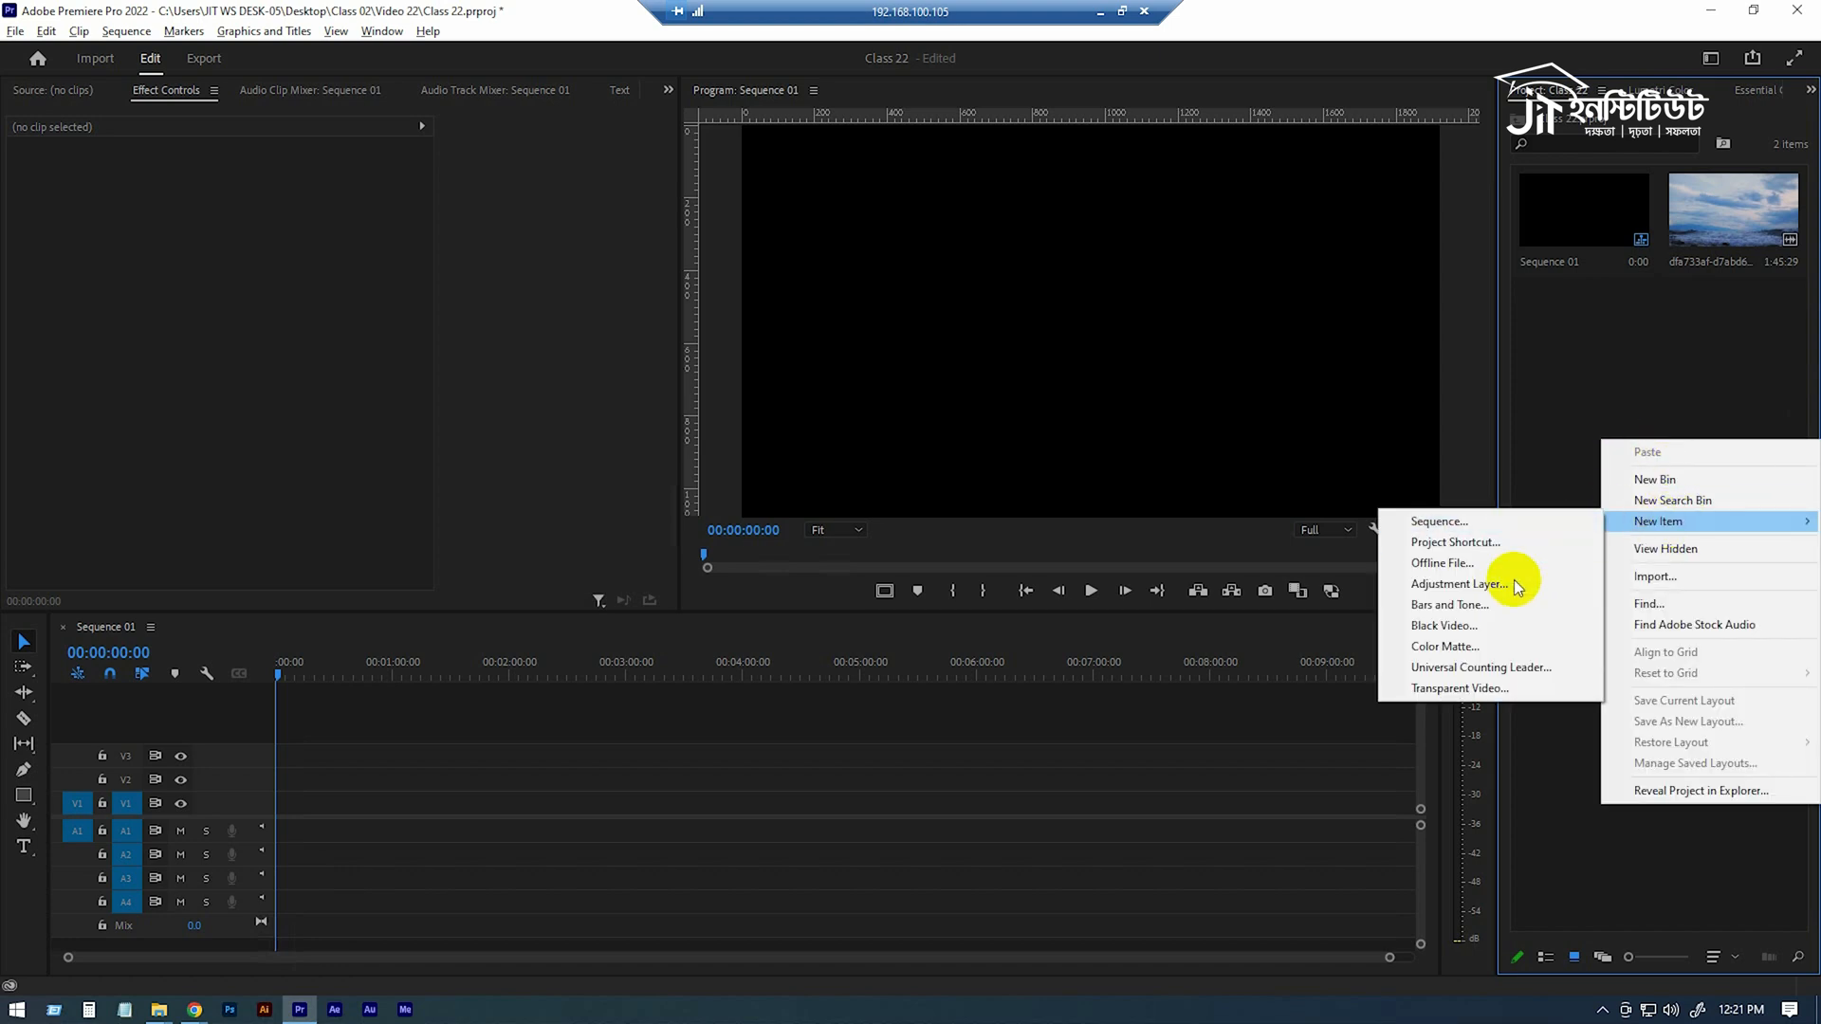
pyautogui.click(1672, 480)
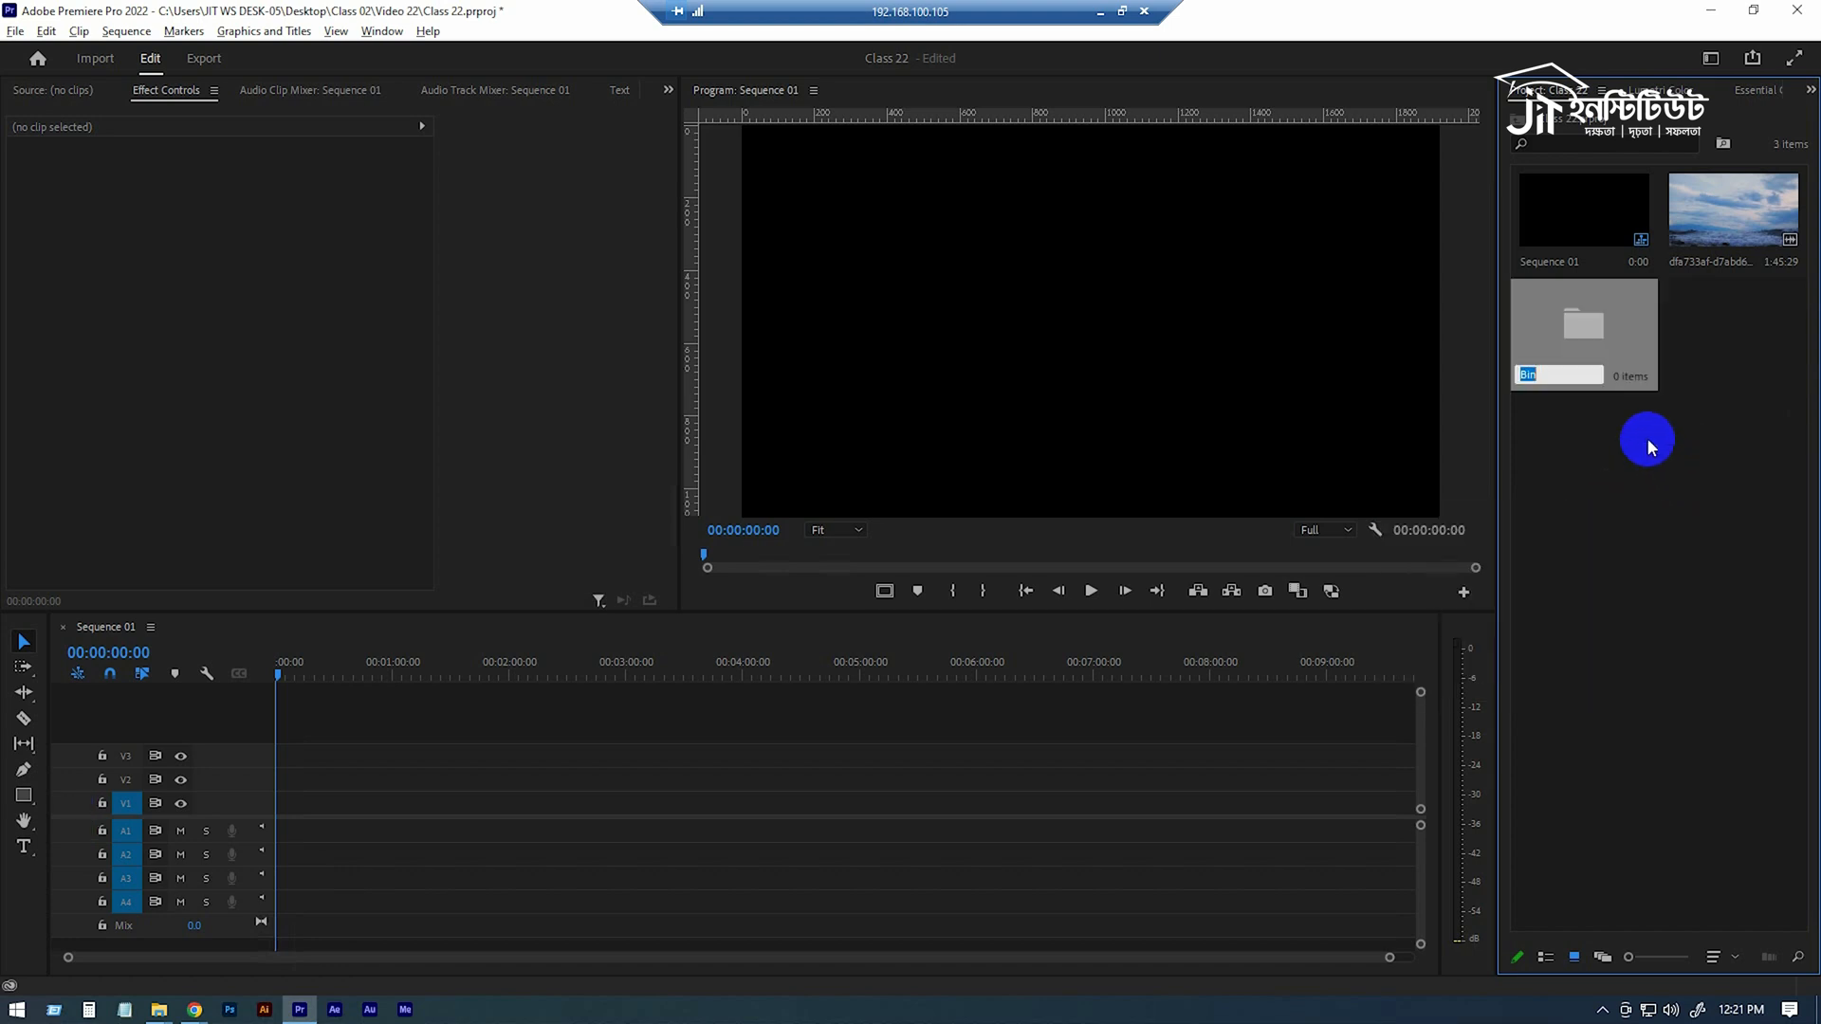
pyautogui.write('Footage')
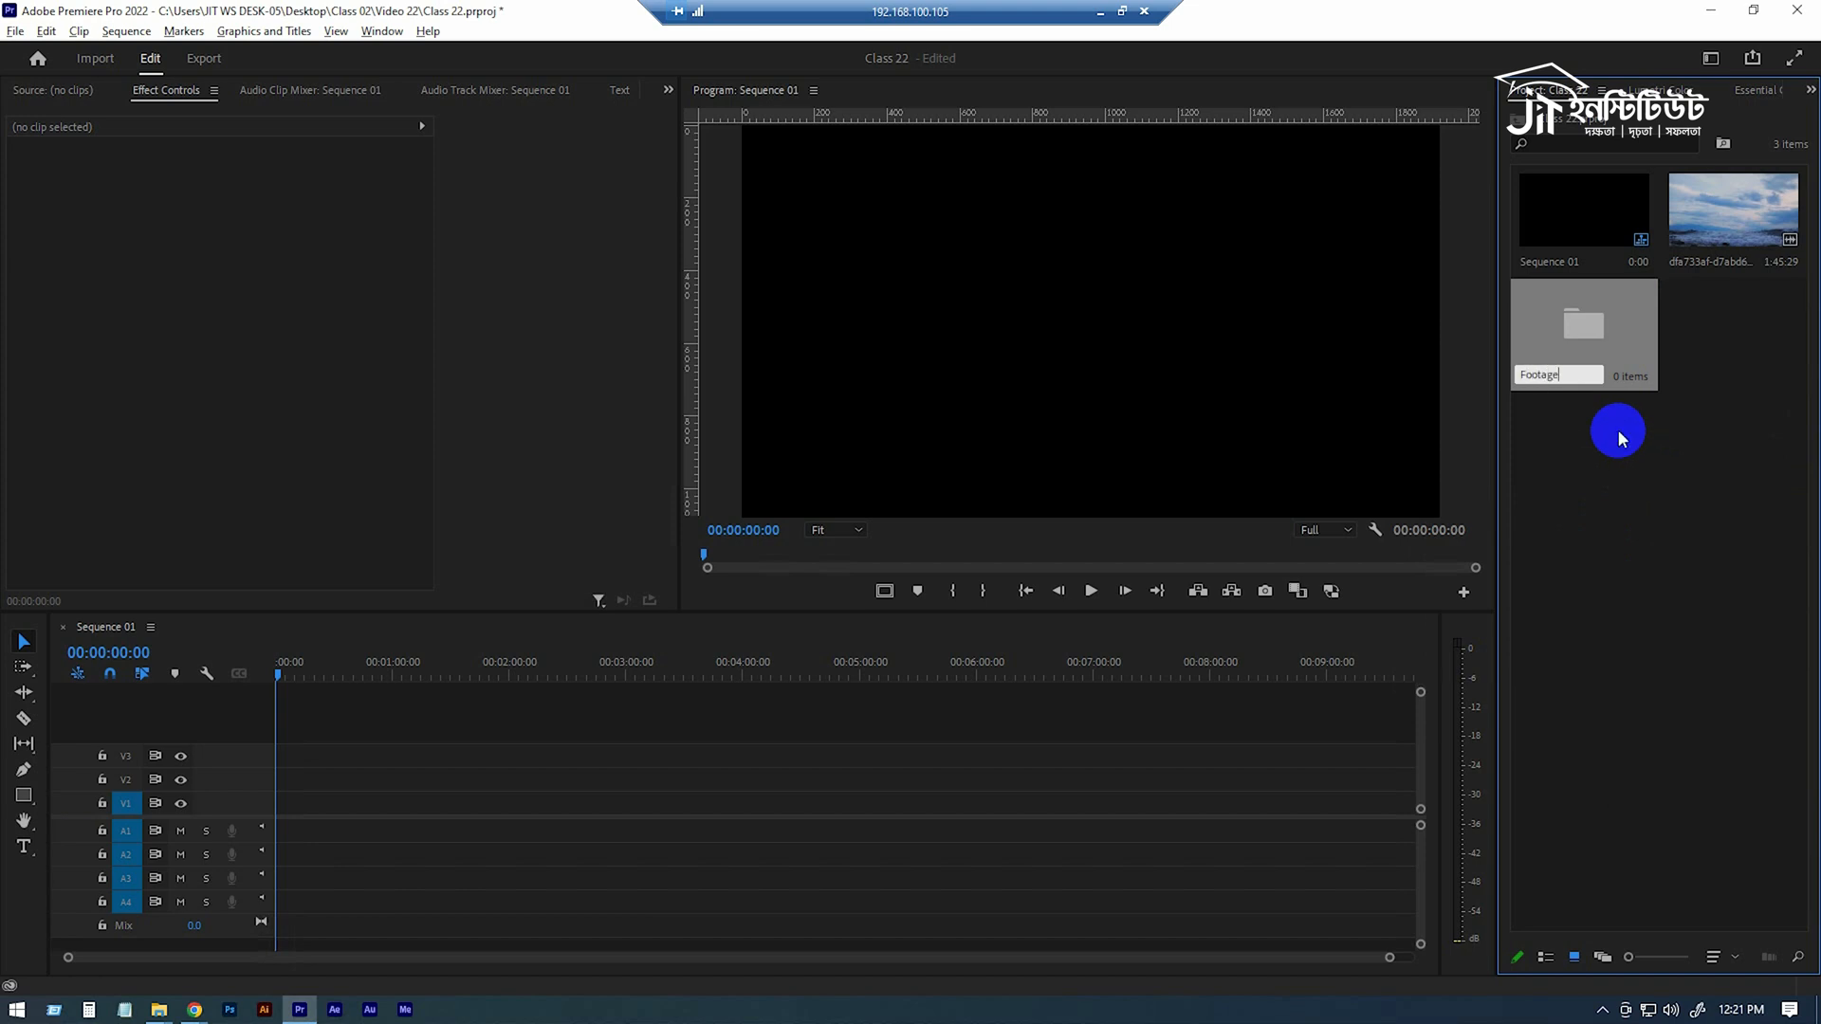
pyautogui.press('Tab')
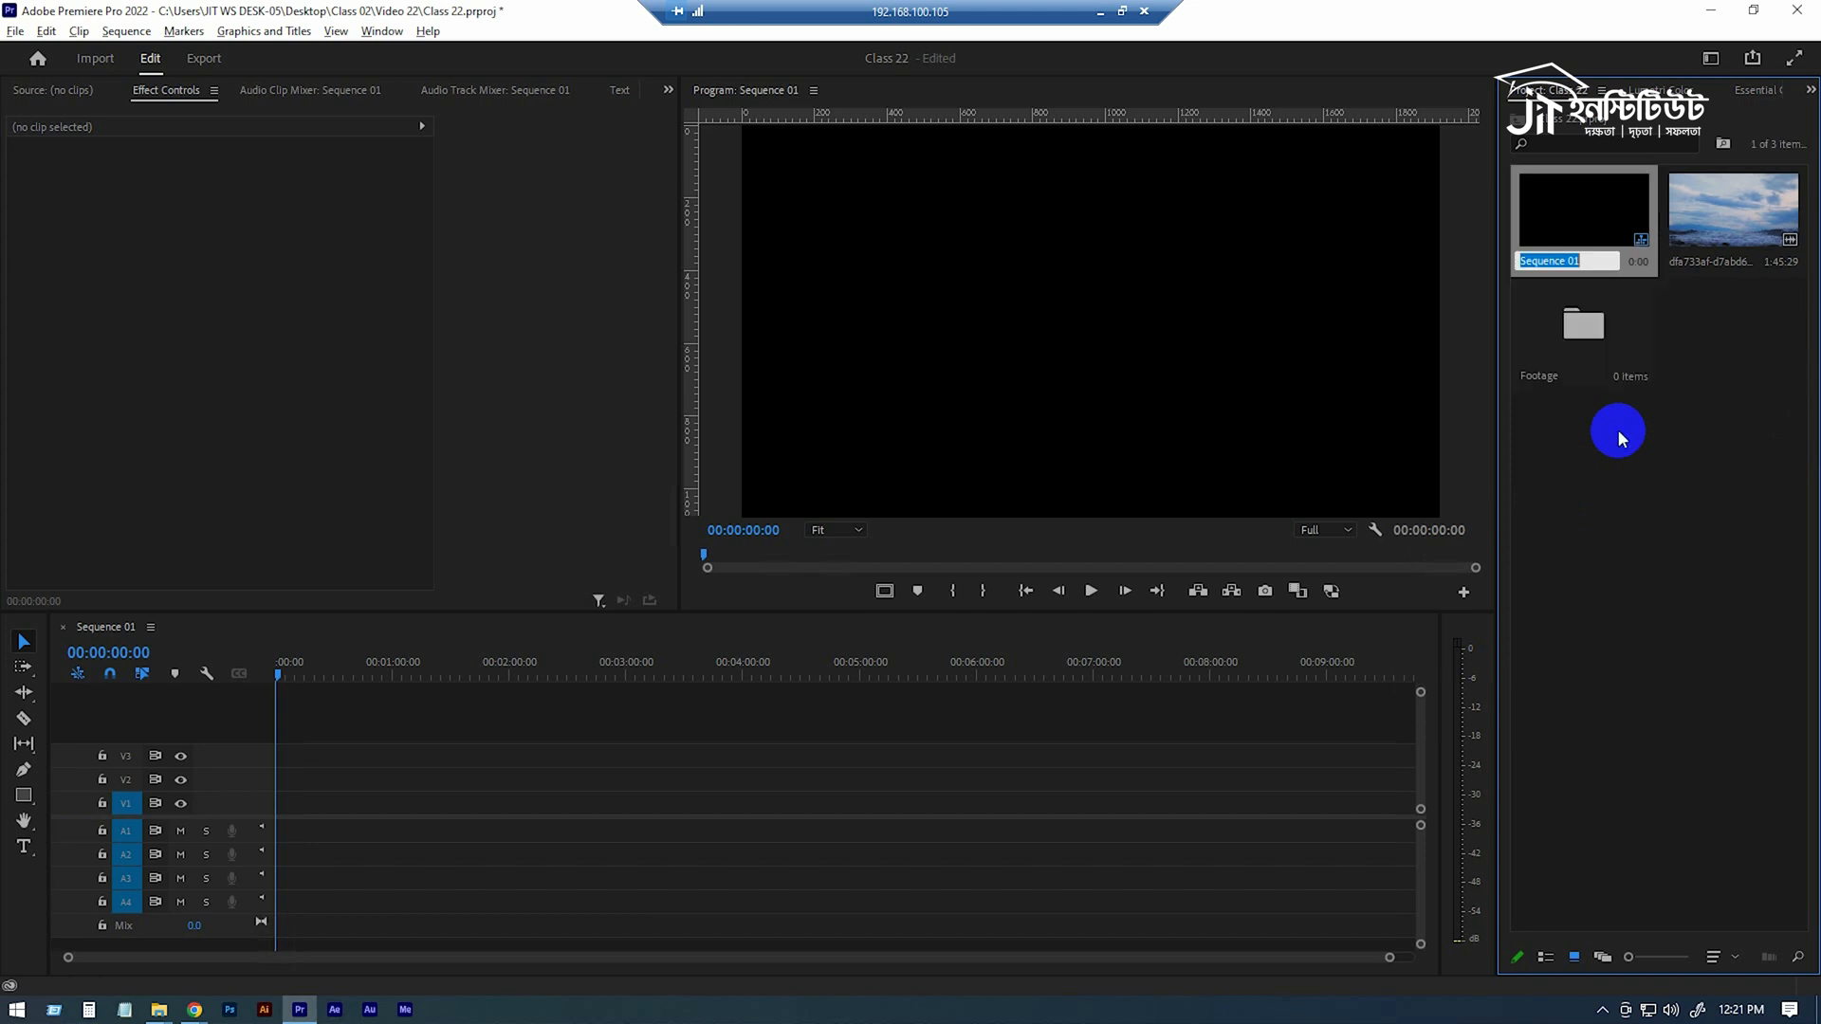
pyautogui.click(1606, 327)
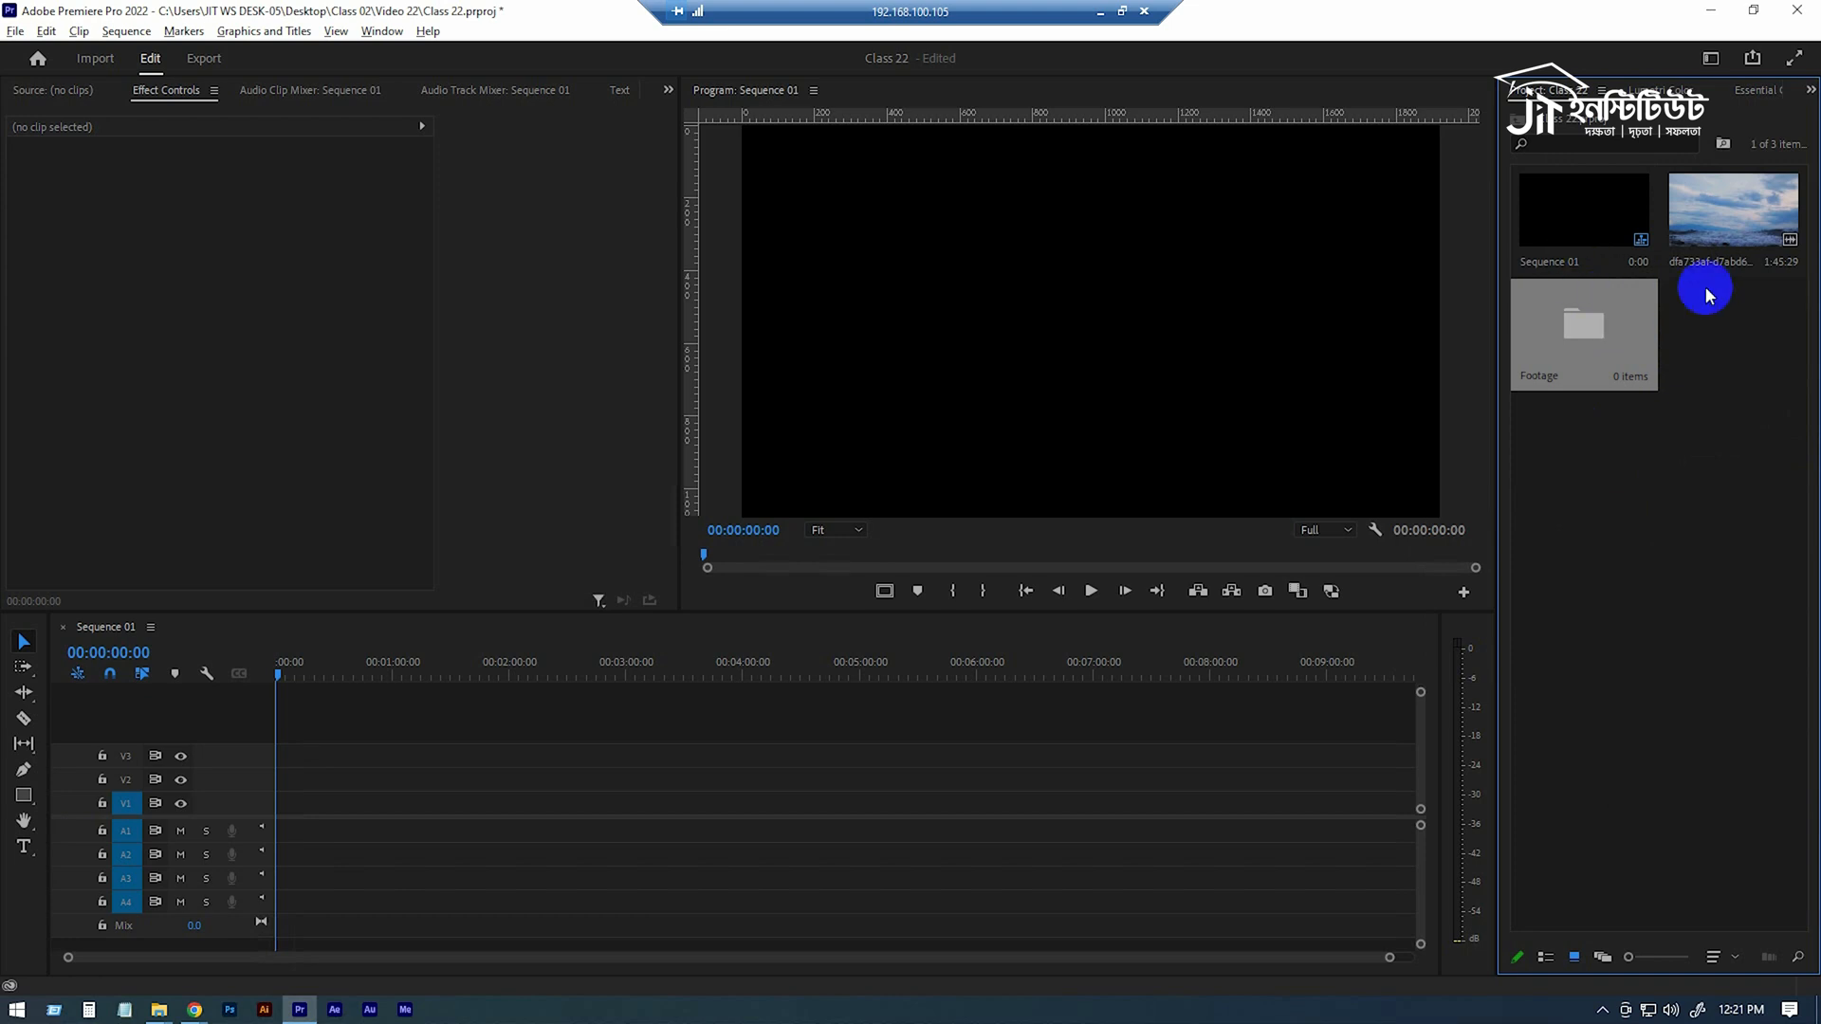
pyautogui.moveTo(1773, 242); pyautogui.dragTo(1581, 325)
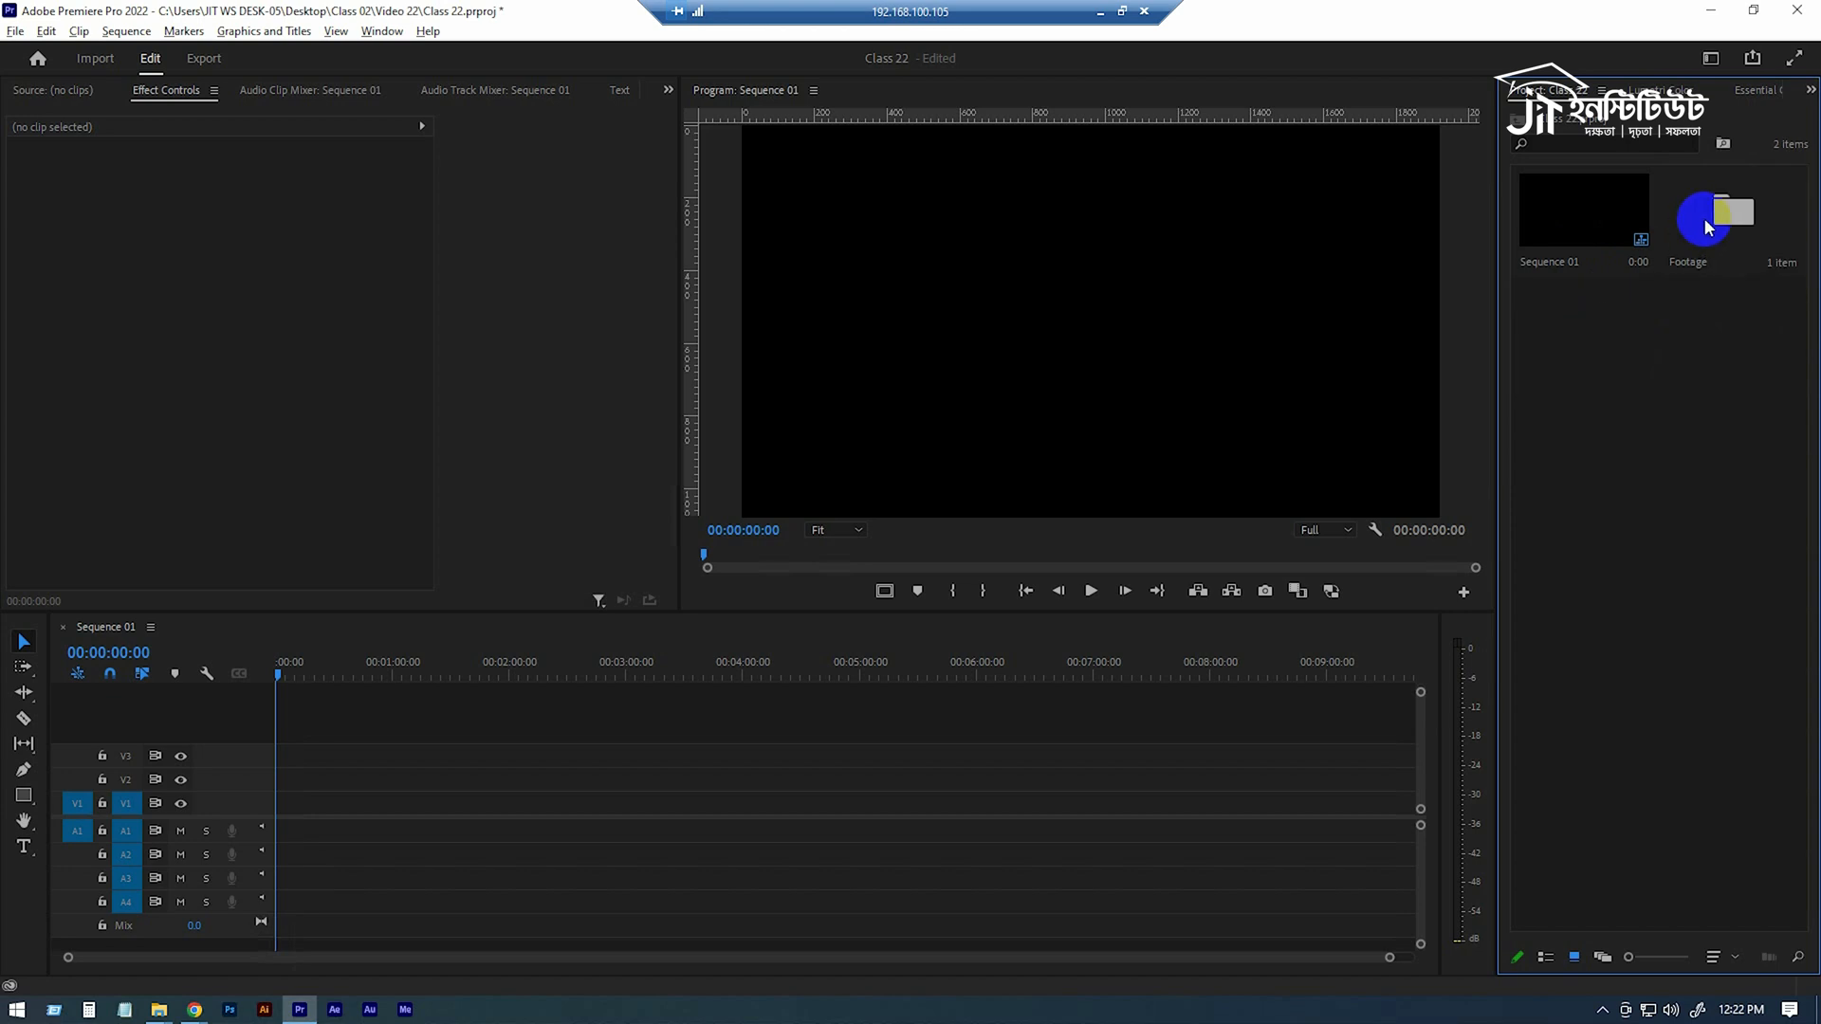
# Place the ocean clip from the Footage bin at the start of V1 in Sequence 01 and set it to frame size.
pyautogui.doubleClick(1707, 220)
pyautogui.moveTo(1645, 237); pyautogui.dragTo(260, 817)
pyautogui.click(1096, 547)
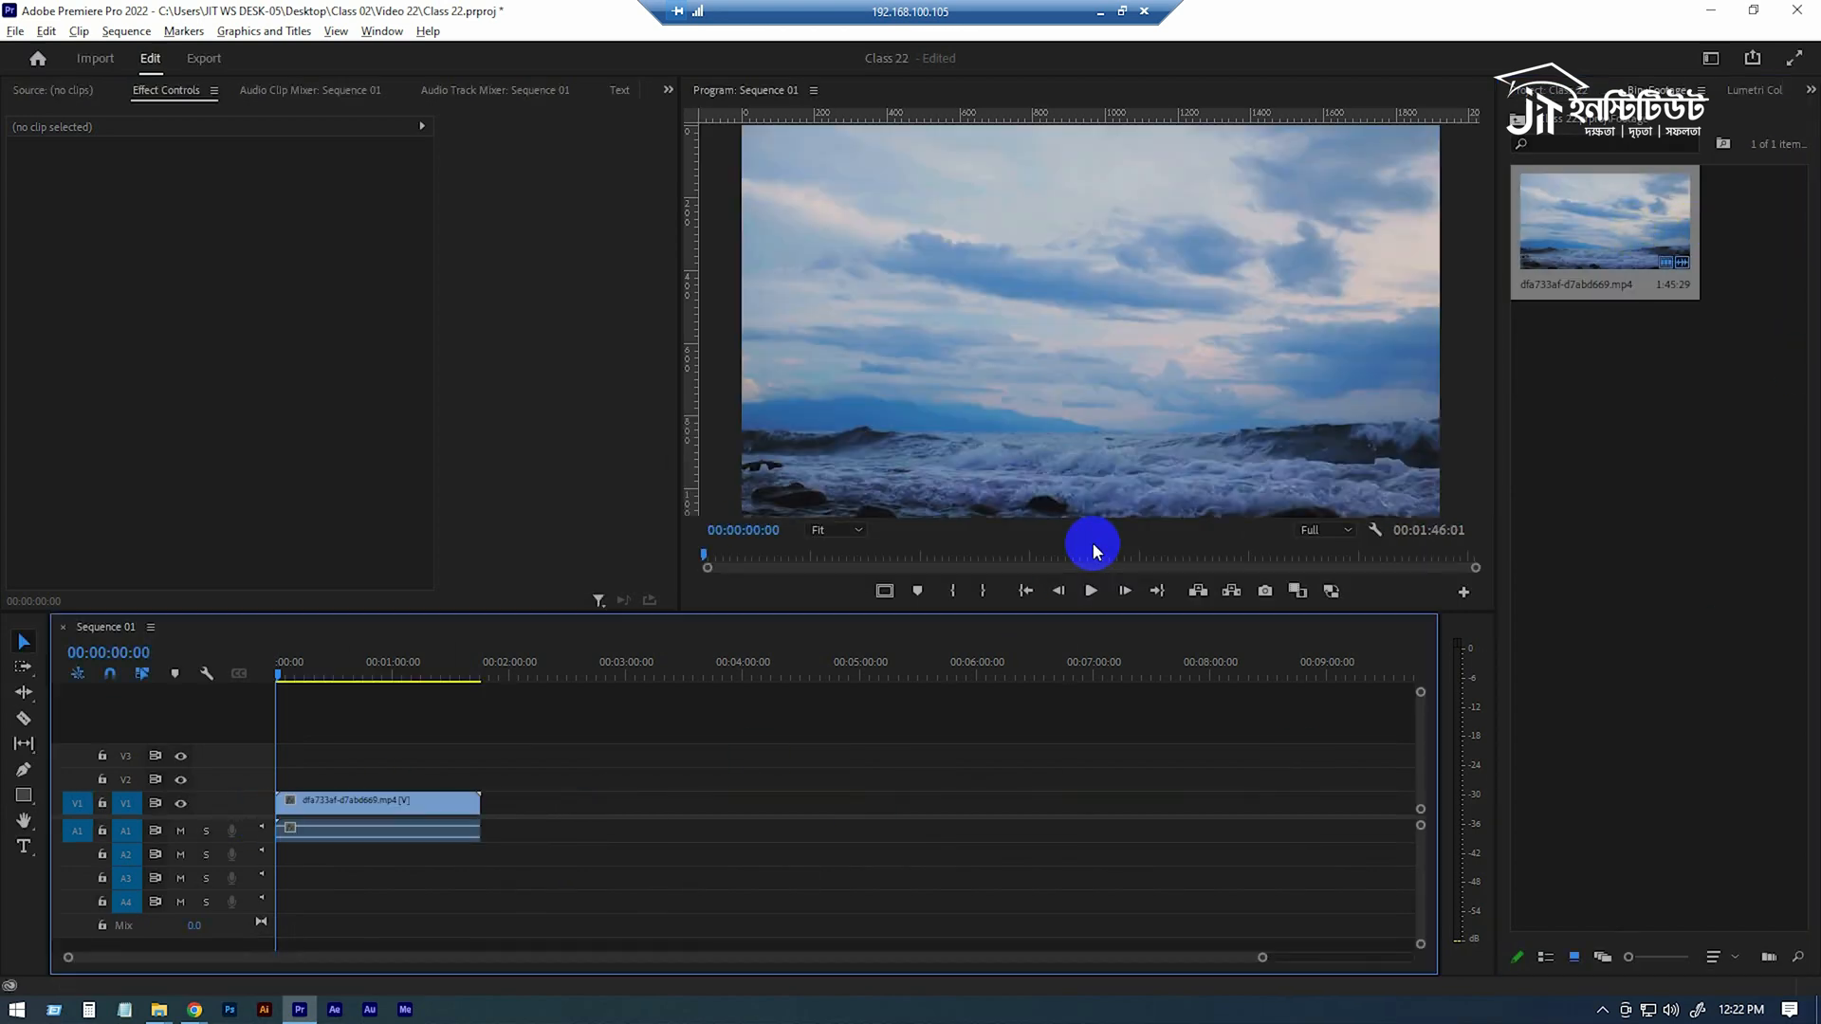
pyautogui.click(456, 807)
pyautogui.rightClick(457, 807)
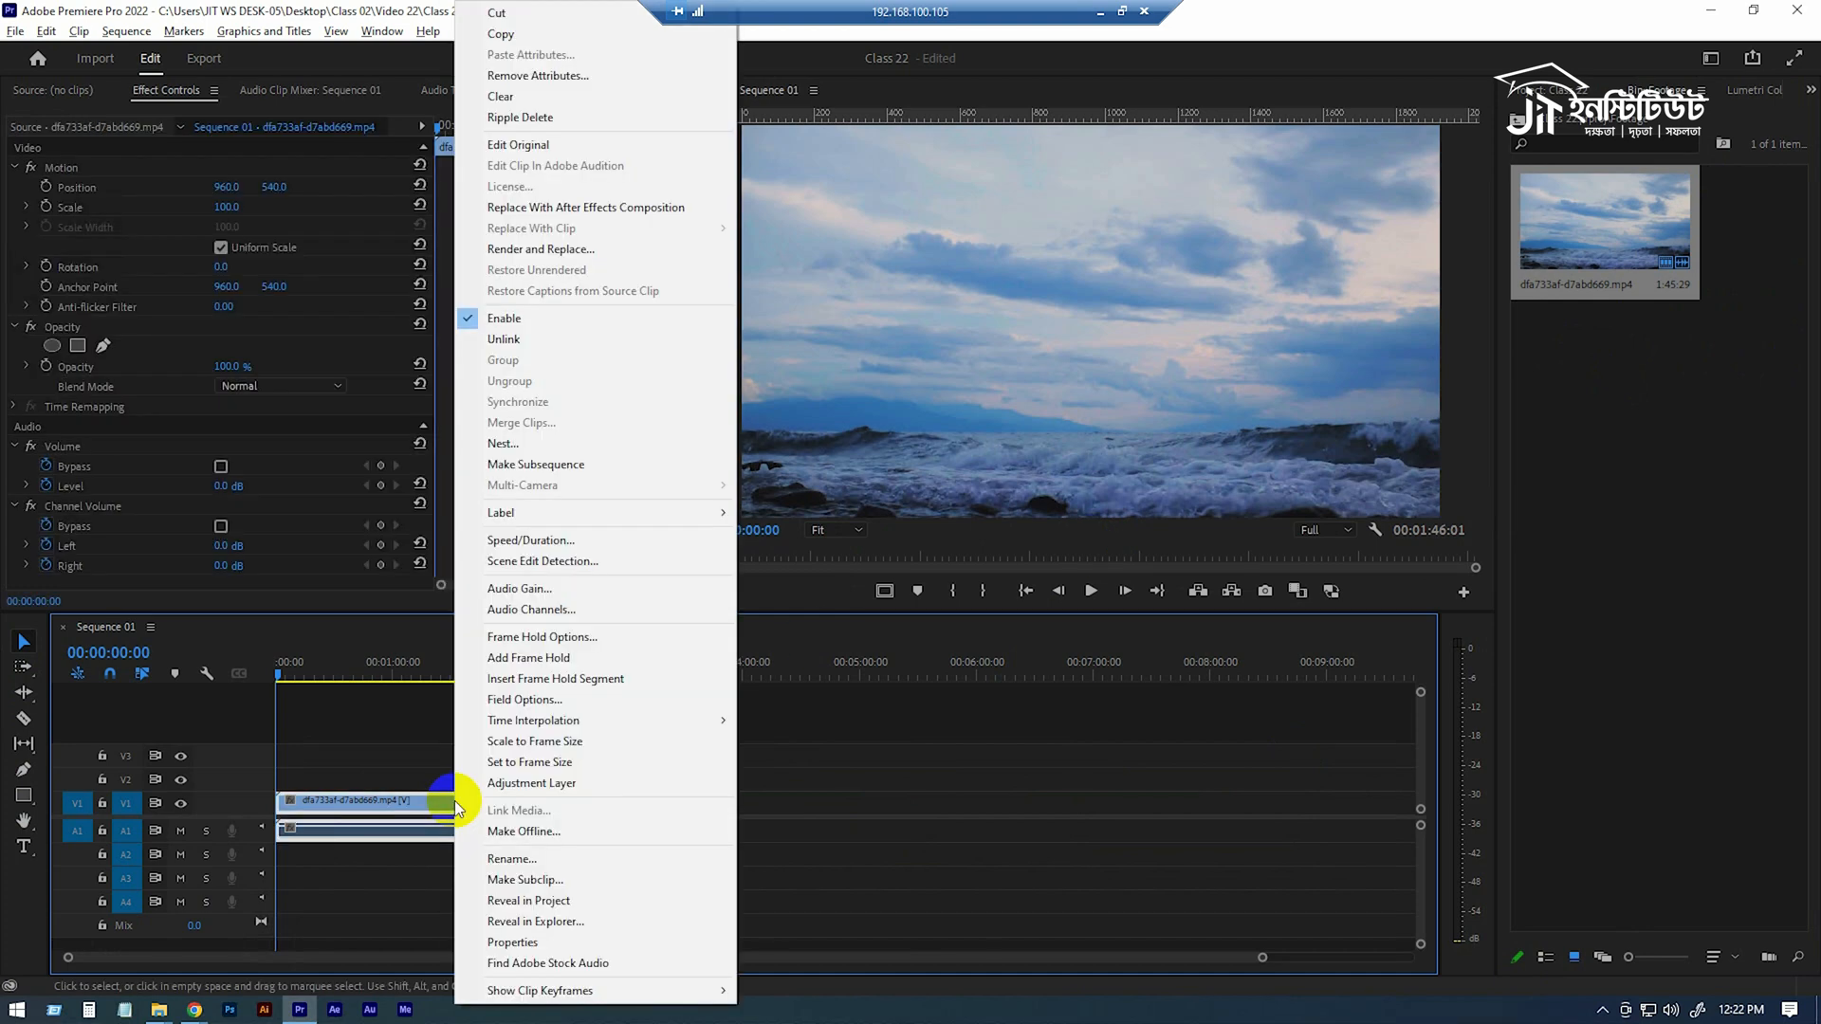
pyautogui.click(555, 768)
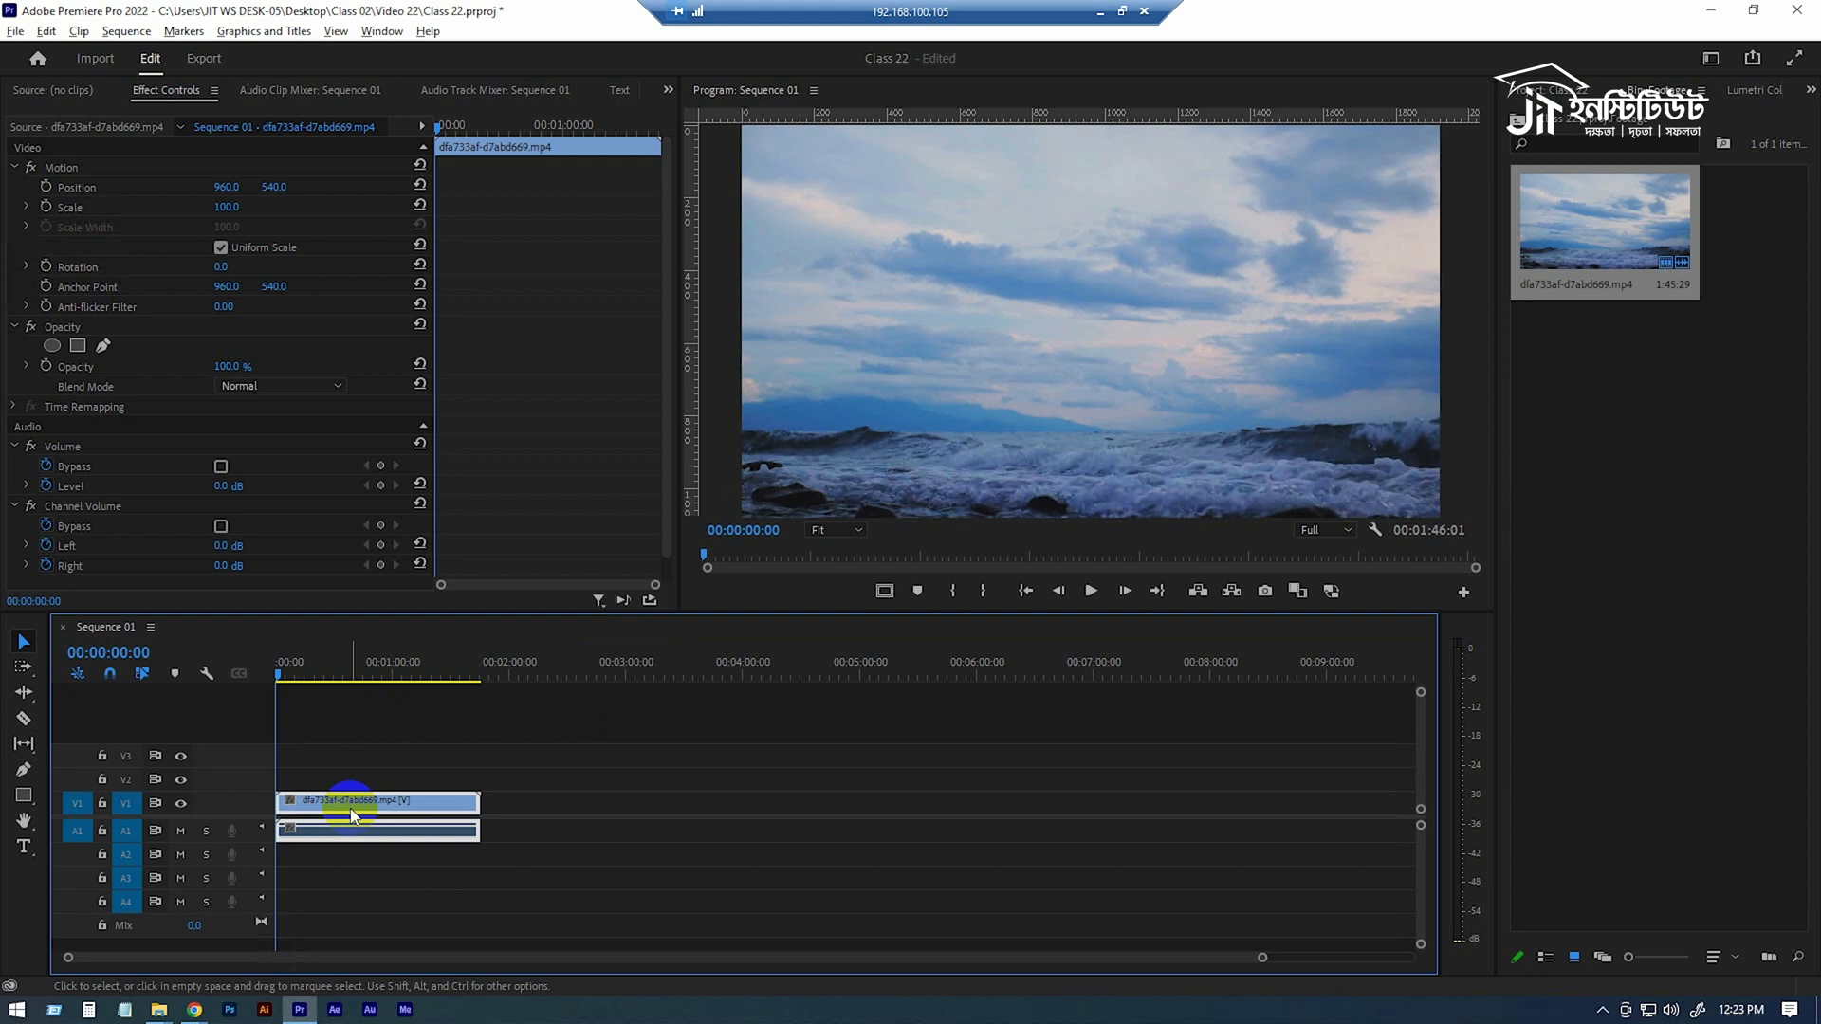
# Import the entire Type Title project from the Asset folder, creating a folder for the imported items.
pyautogui.click(1567, 89)
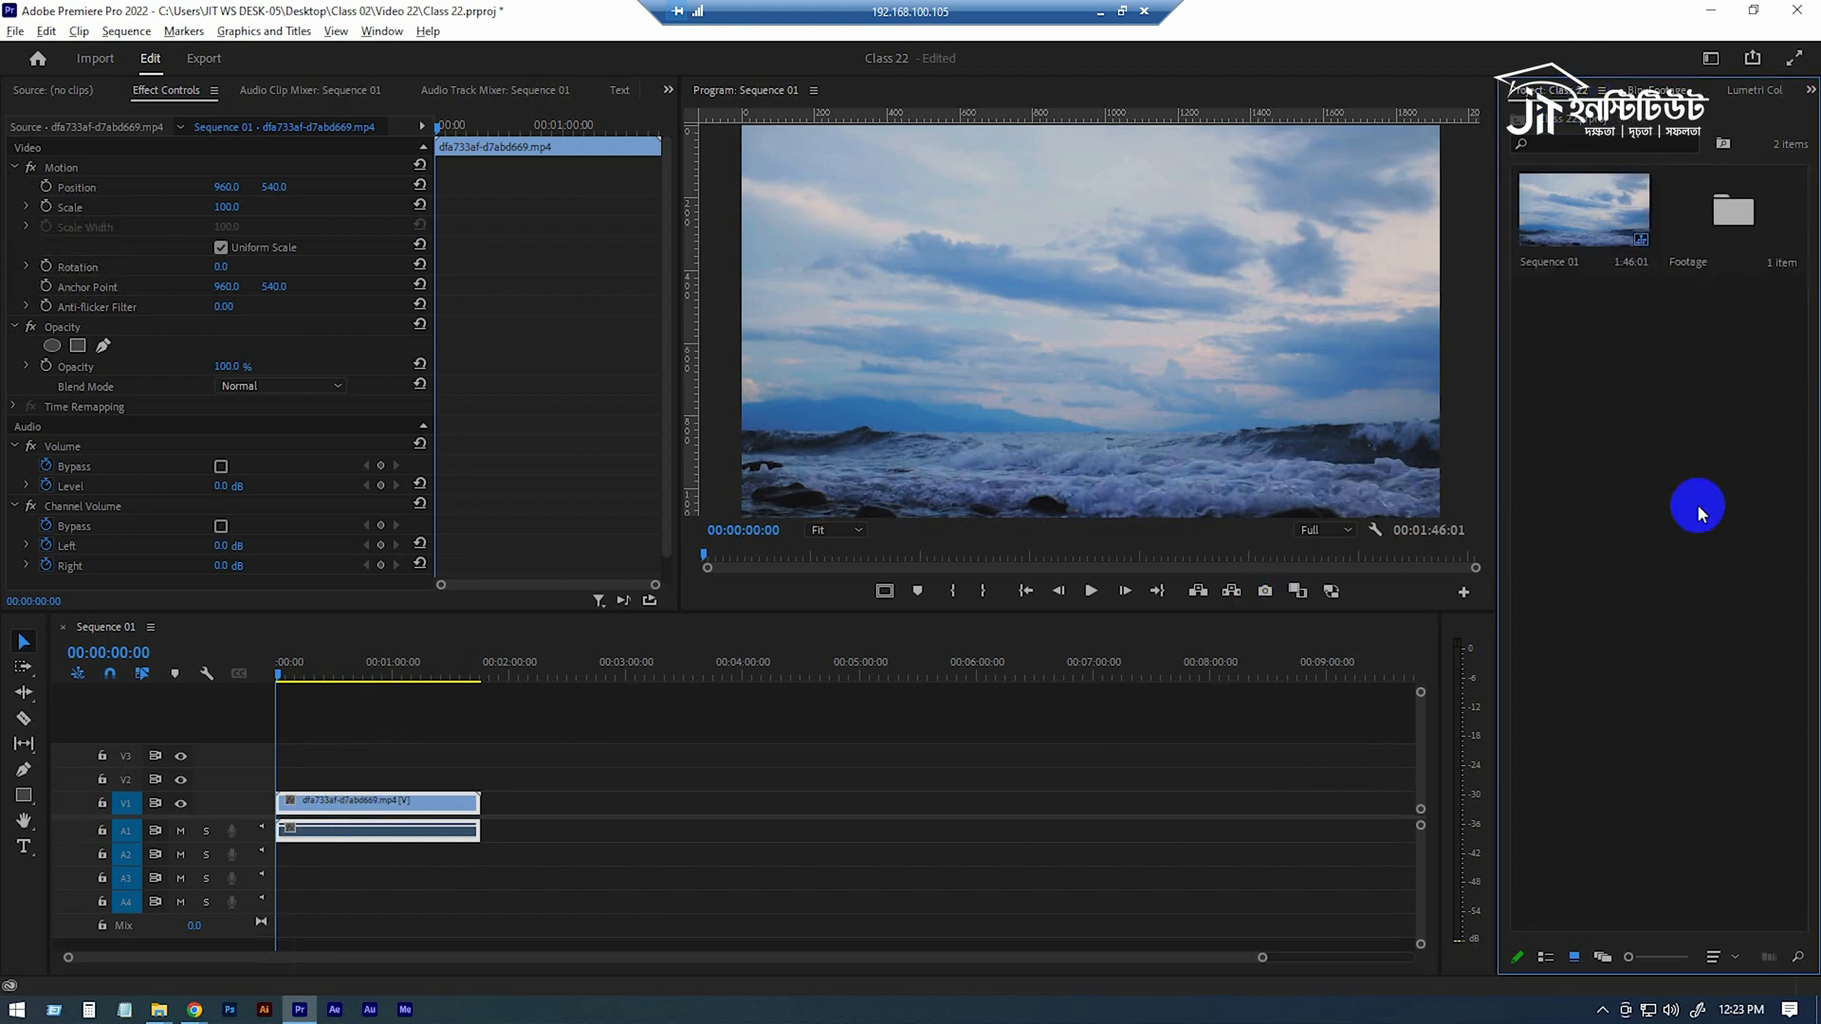
pyautogui.click(159, 1009)
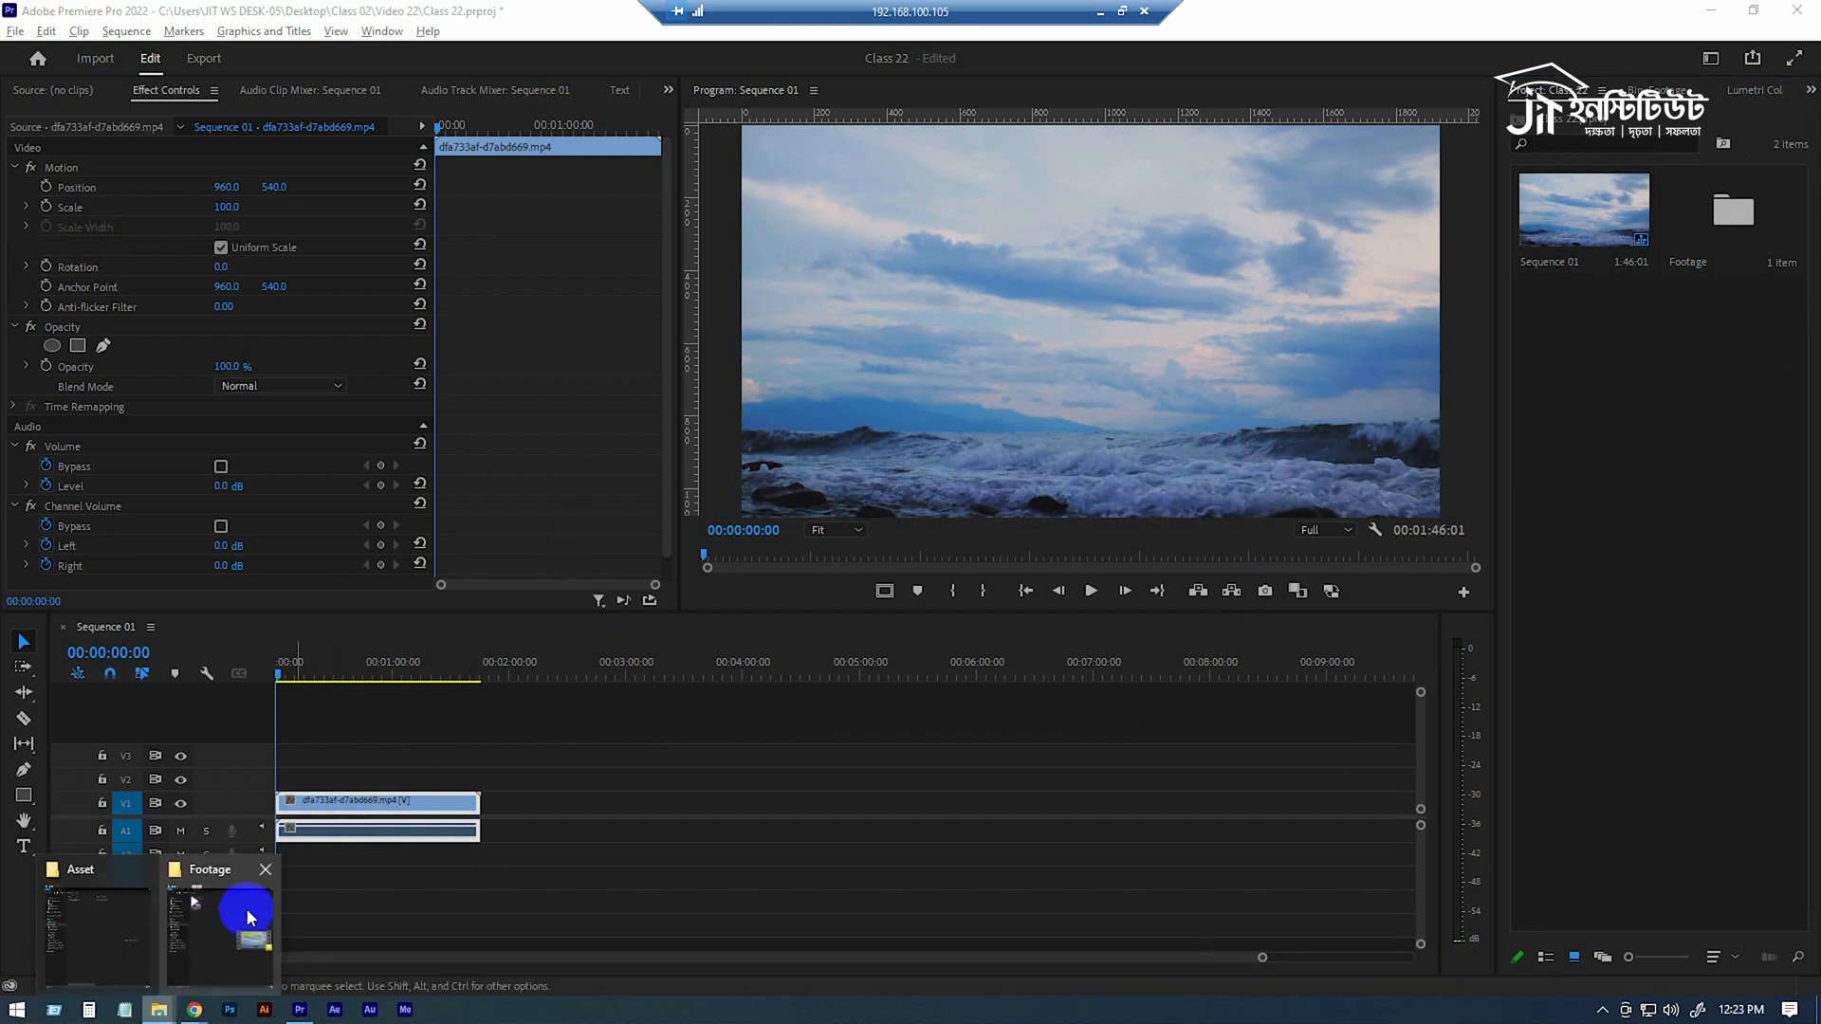
pyautogui.click(126, 914)
pyautogui.moveTo(905, 81); pyautogui.dragTo(376, 72)
pyautogui.moveTo(612, 176); pyautogui.dragTo(1607, 424)
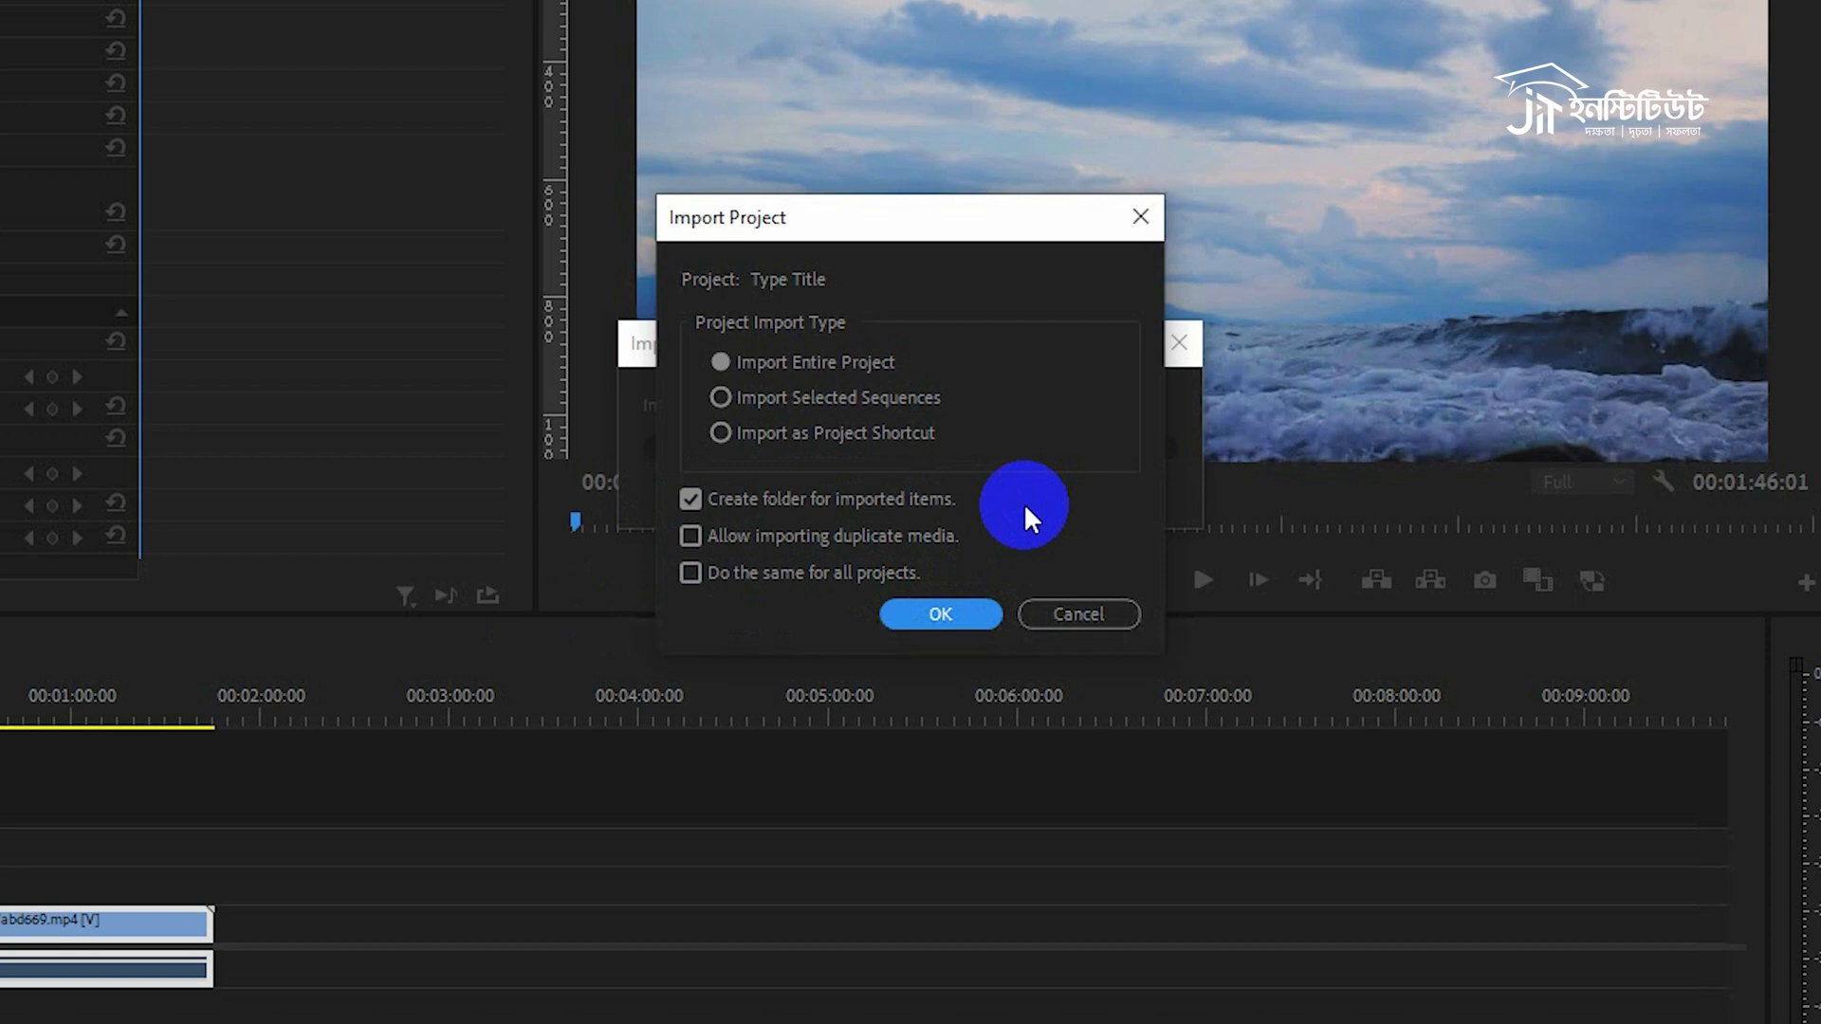
pyautogui.click(923, 610)
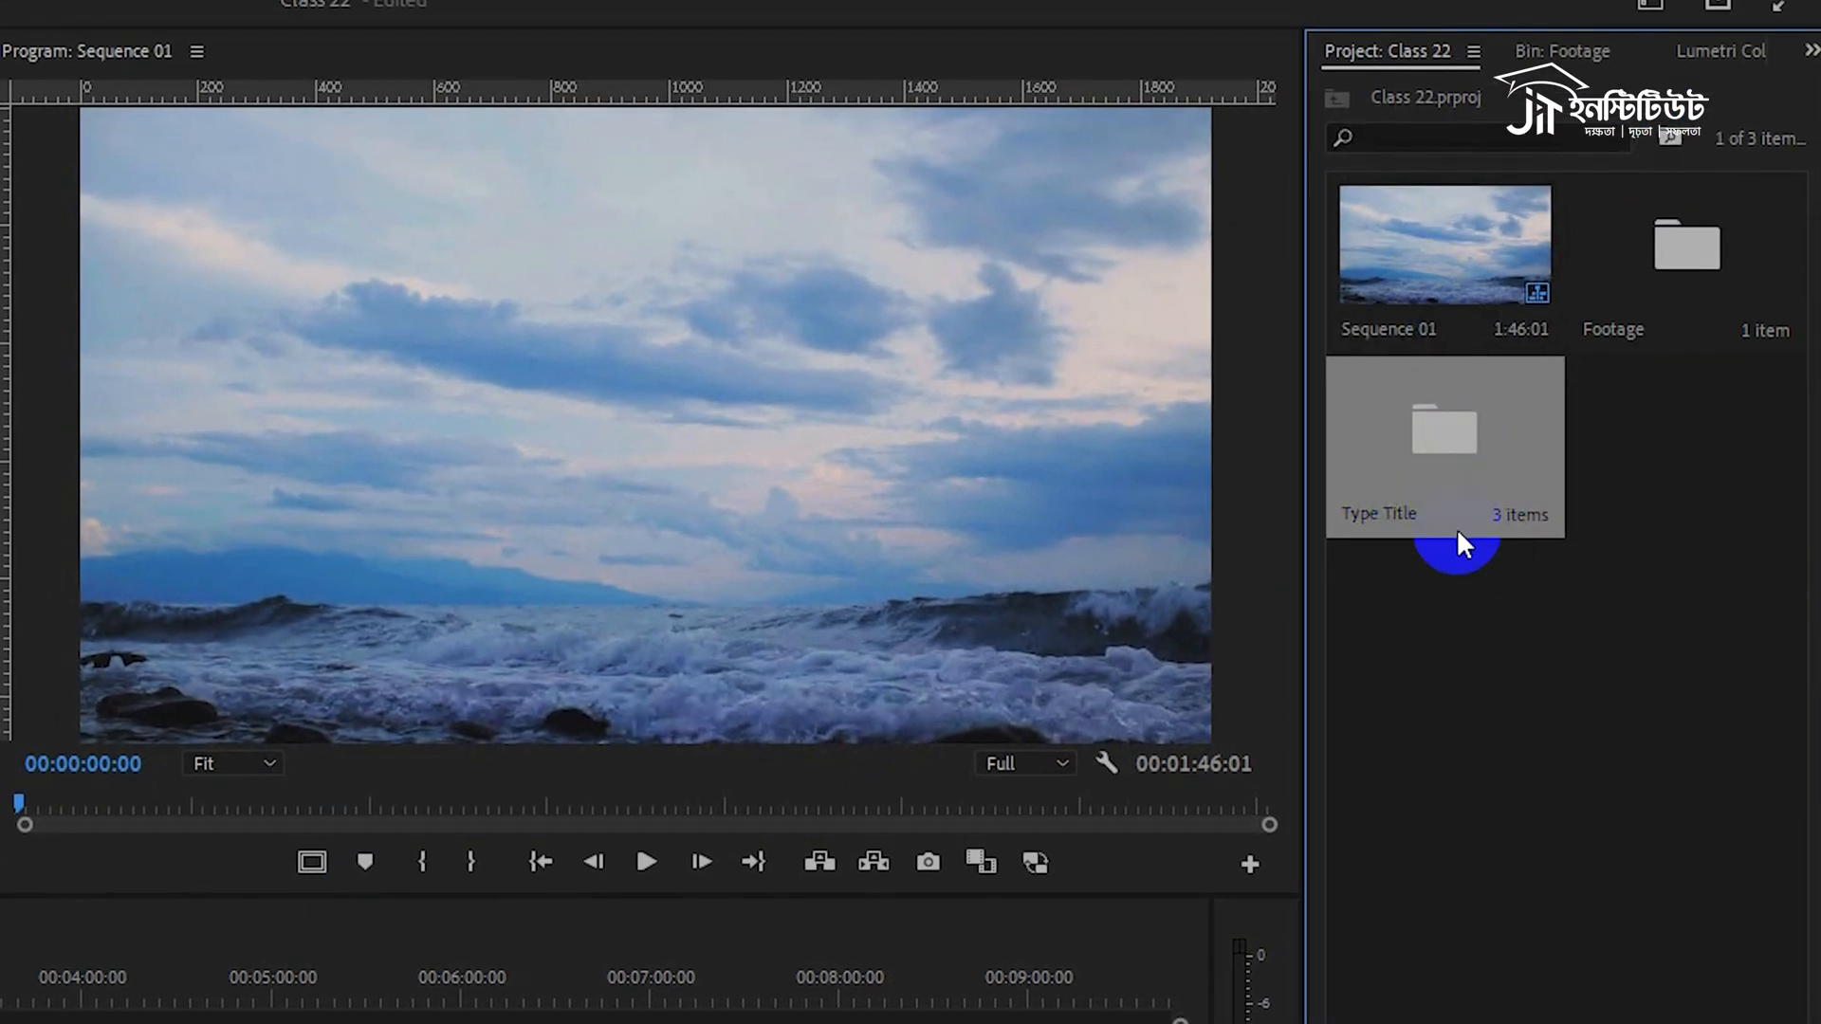
# Open the 4;14 Color Matte sequence from the Type Title bin in the timeline.
pyautogui.doubleClick(1479, 446)
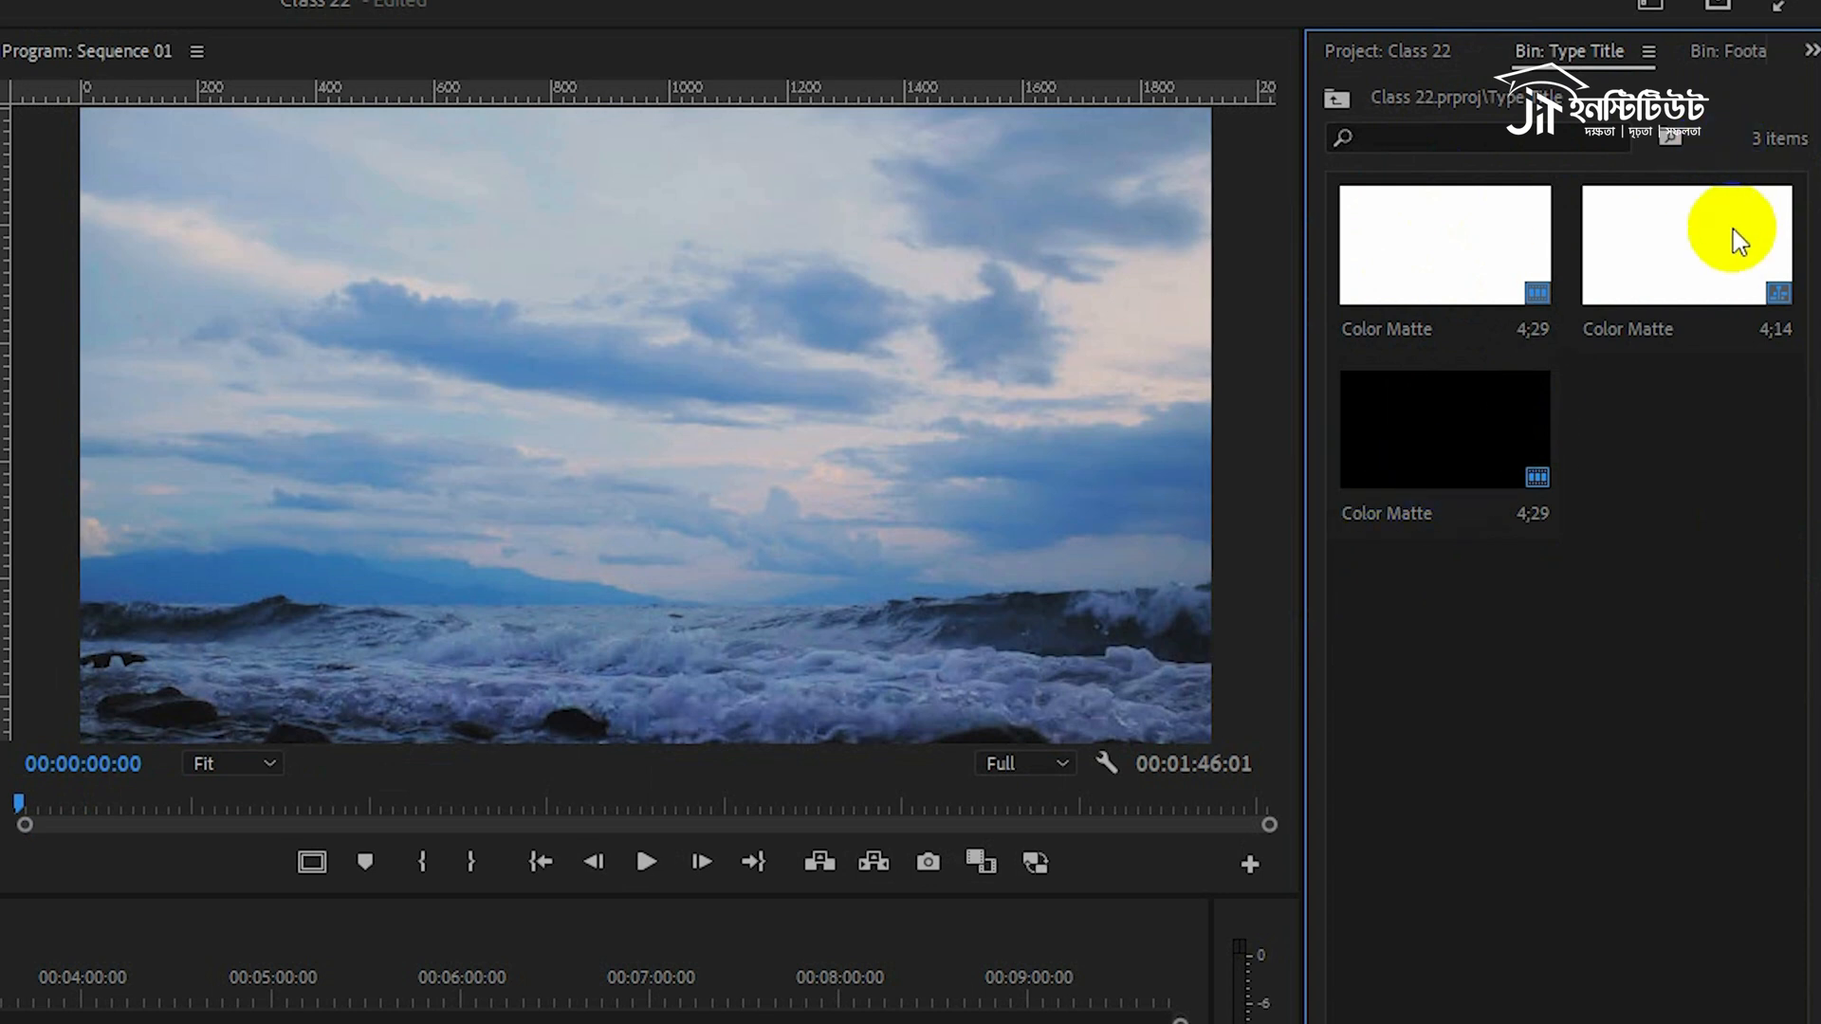
pyautogui.click(1640, 334)
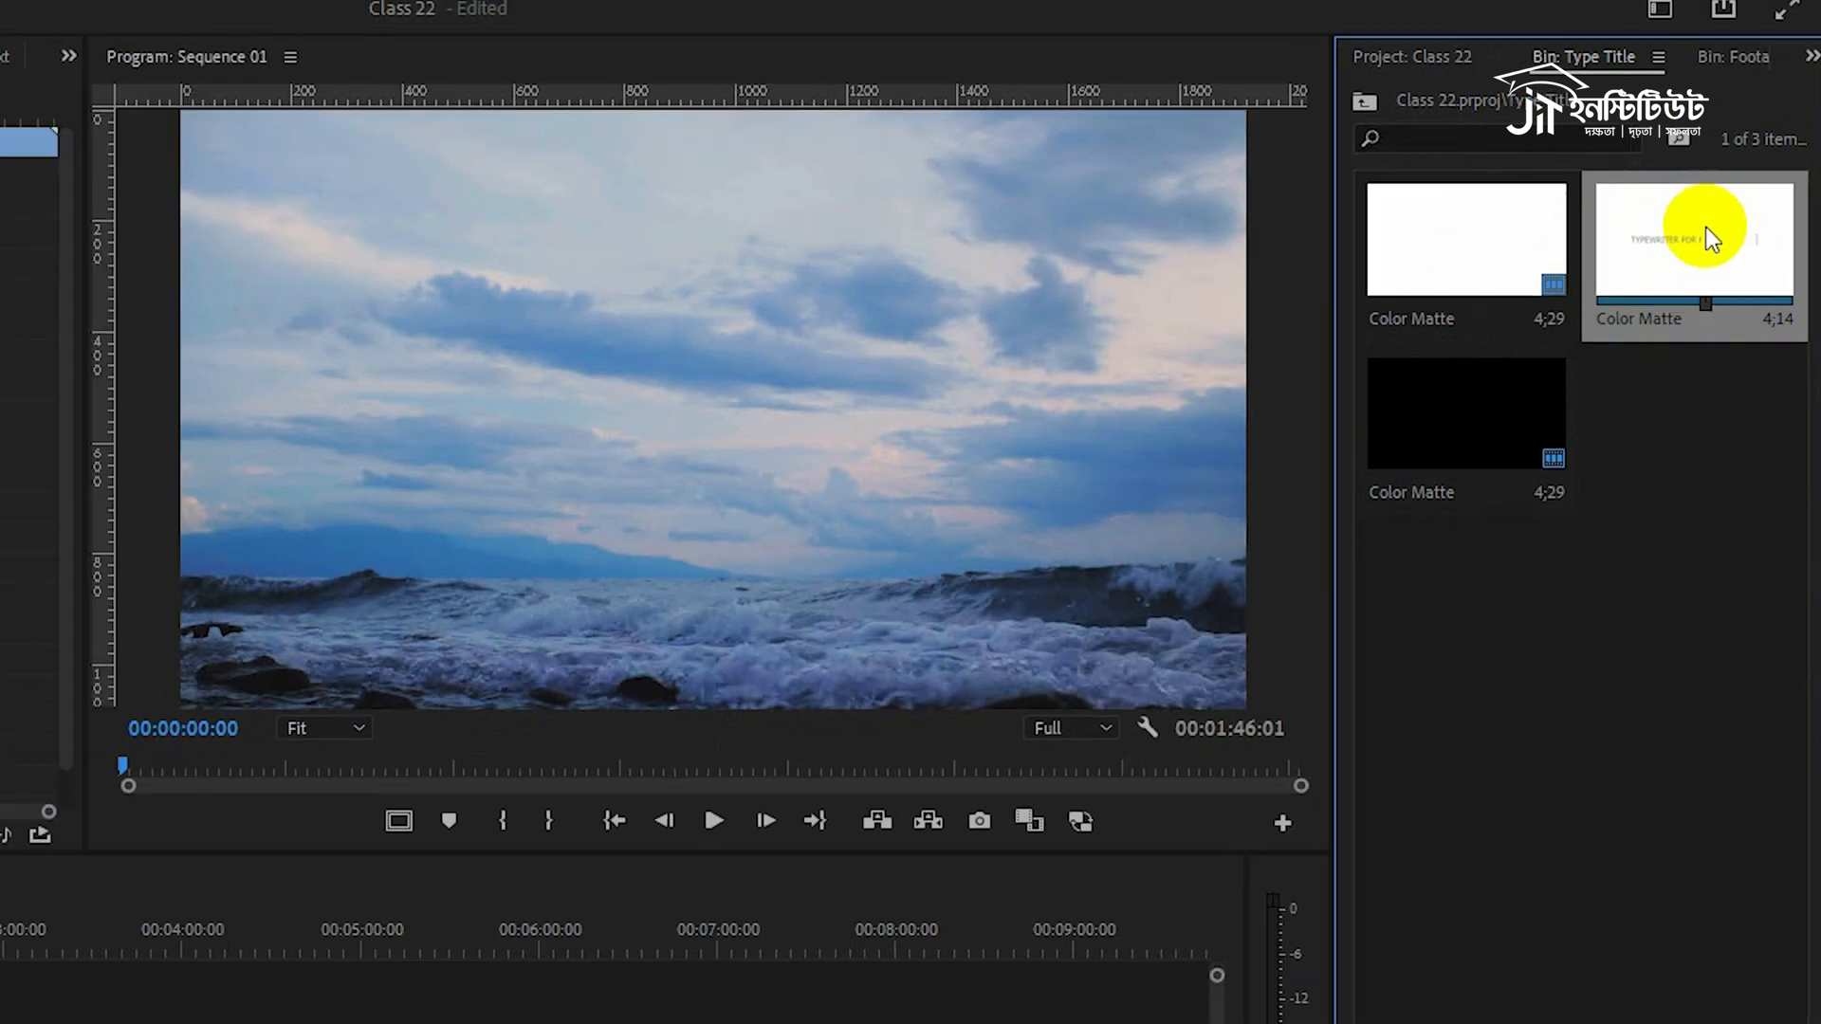
pyautogui.doubleClick(1702, 229)
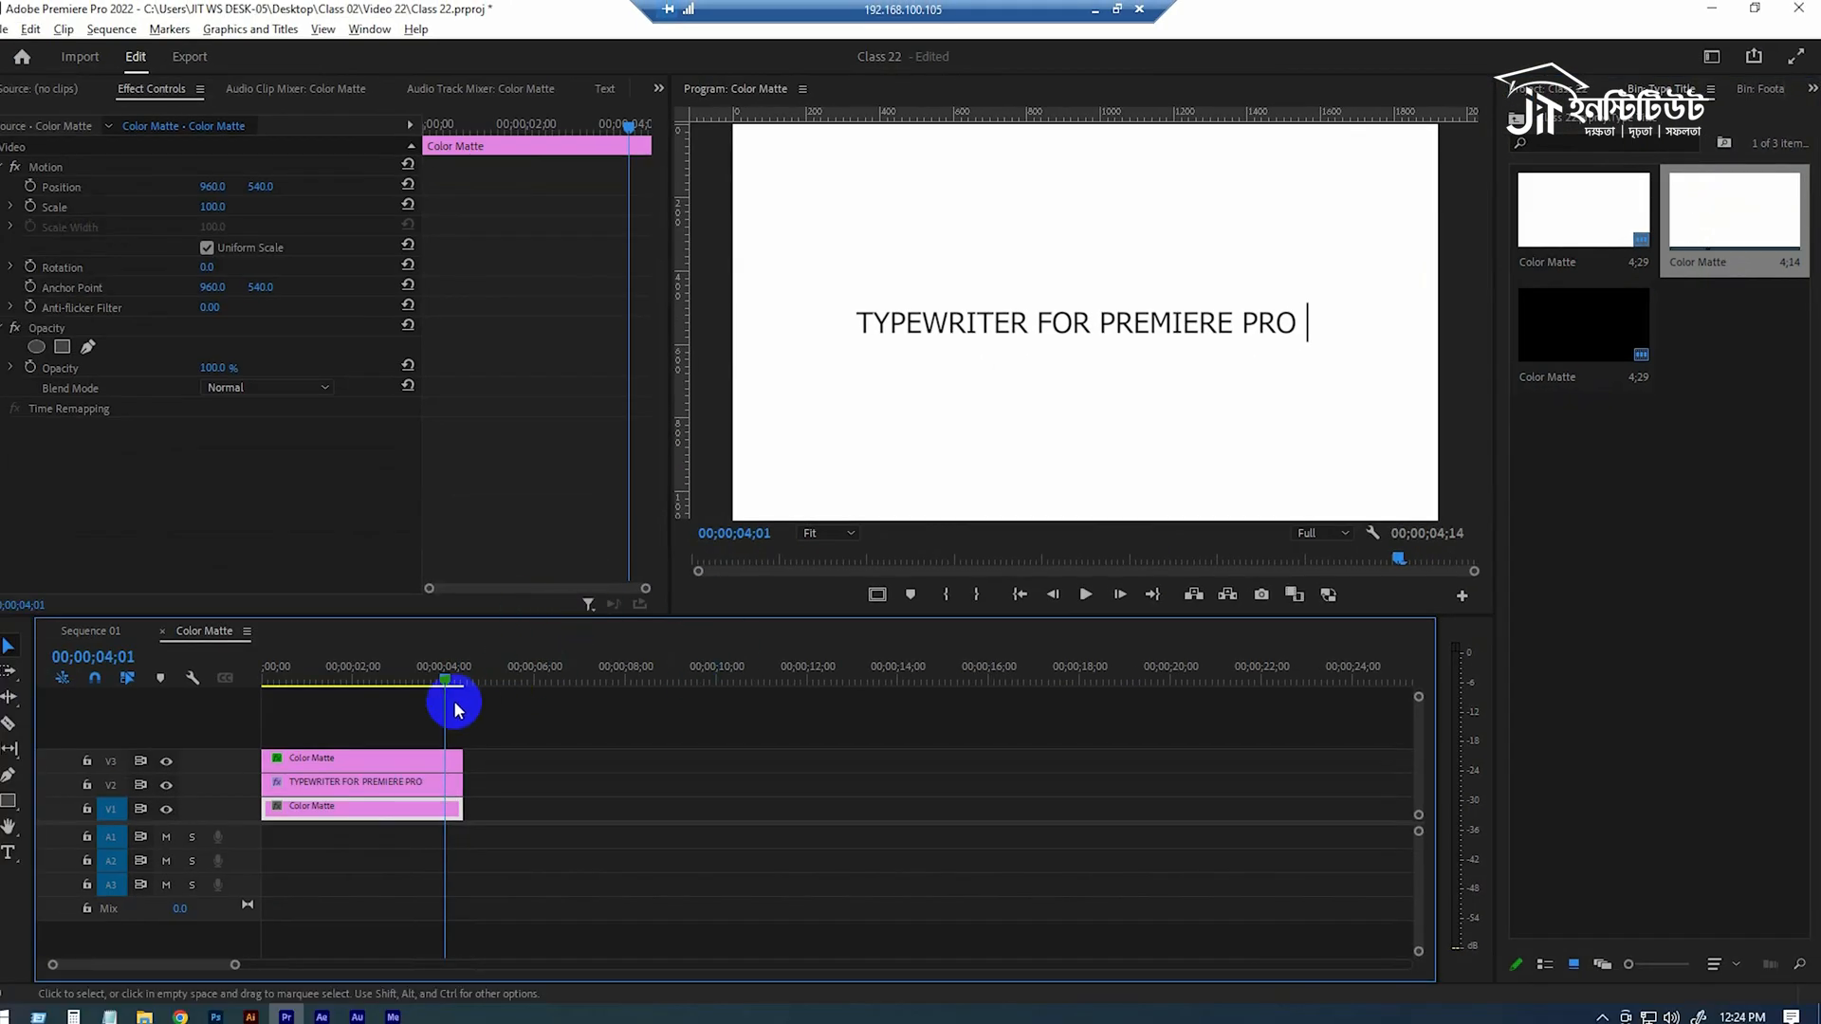
# Play through the typewriter animation and examine the effect settings of the Color Matte and text layers.
pyautogui.moveTo(428, 681); pyautogui.dragTo(225, 678)
pyautogui.press('space')
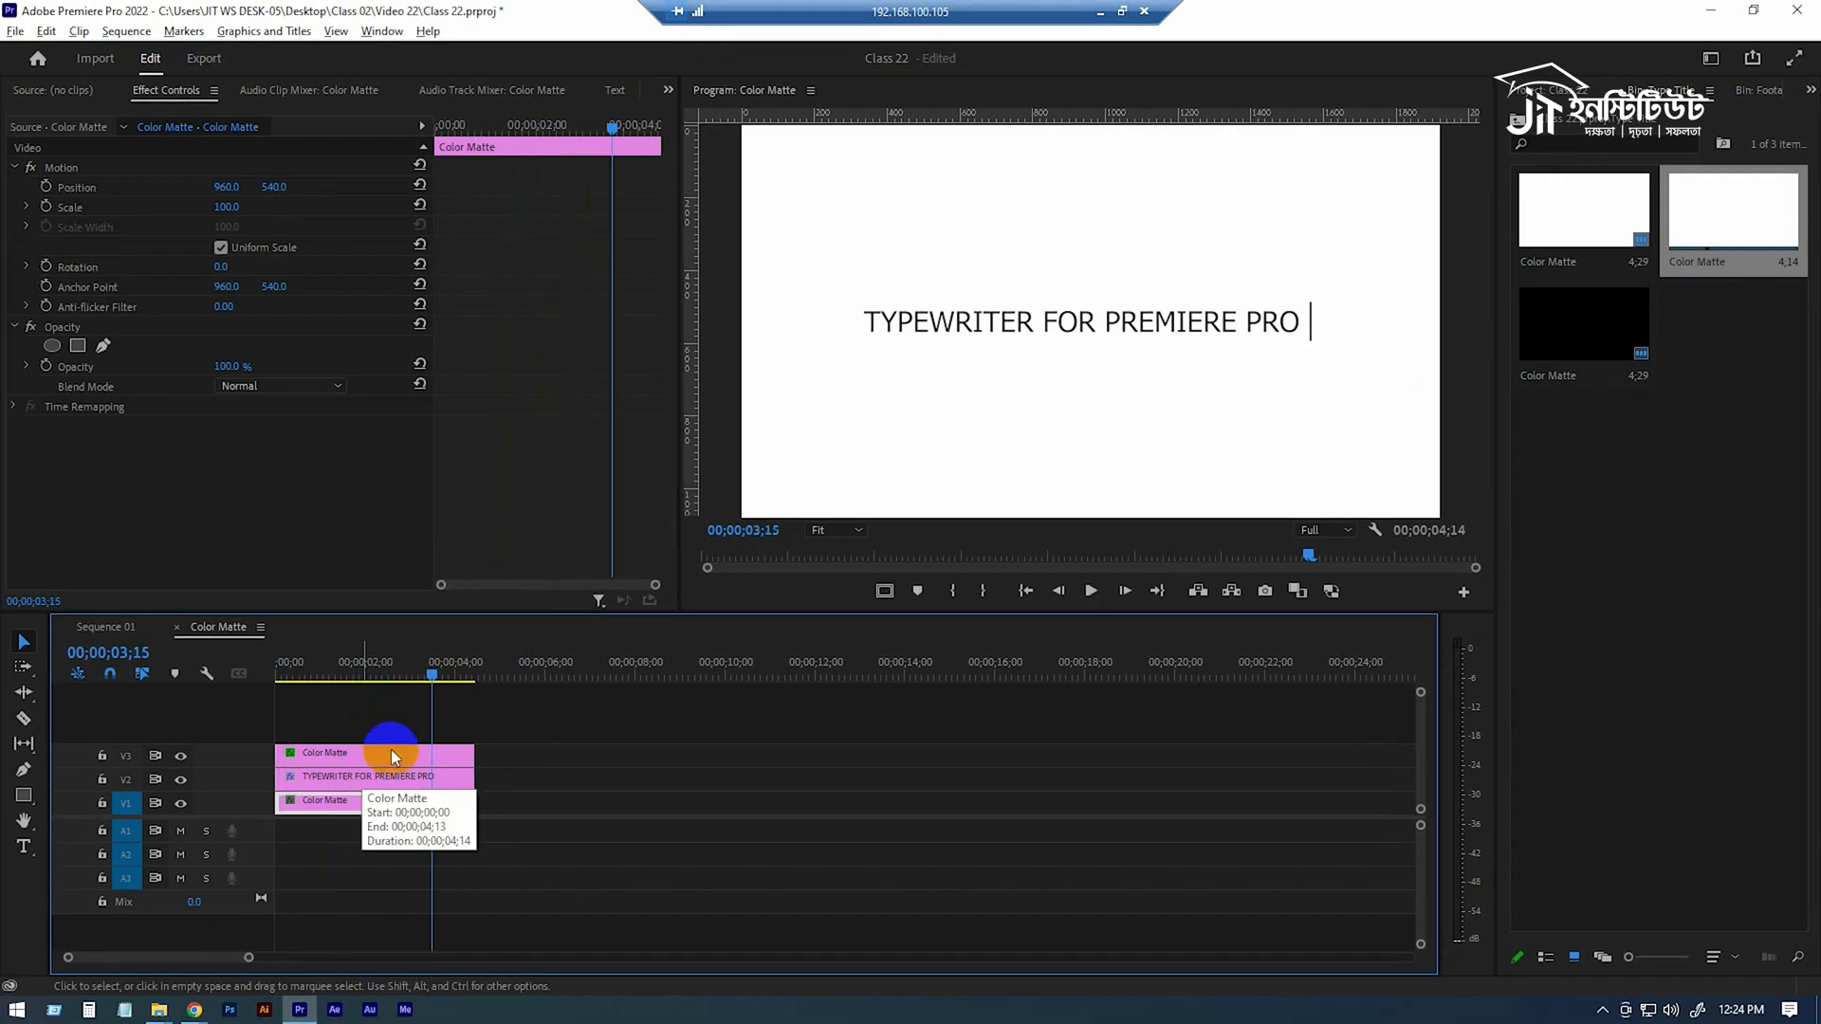
pyautogui.moveTo(425, 669)
pyautogui.mouseDown()
pyautogui.moveTo(398, 670)
pyautogui.moveTo(423, 674)
pyautogui.mouseUp()
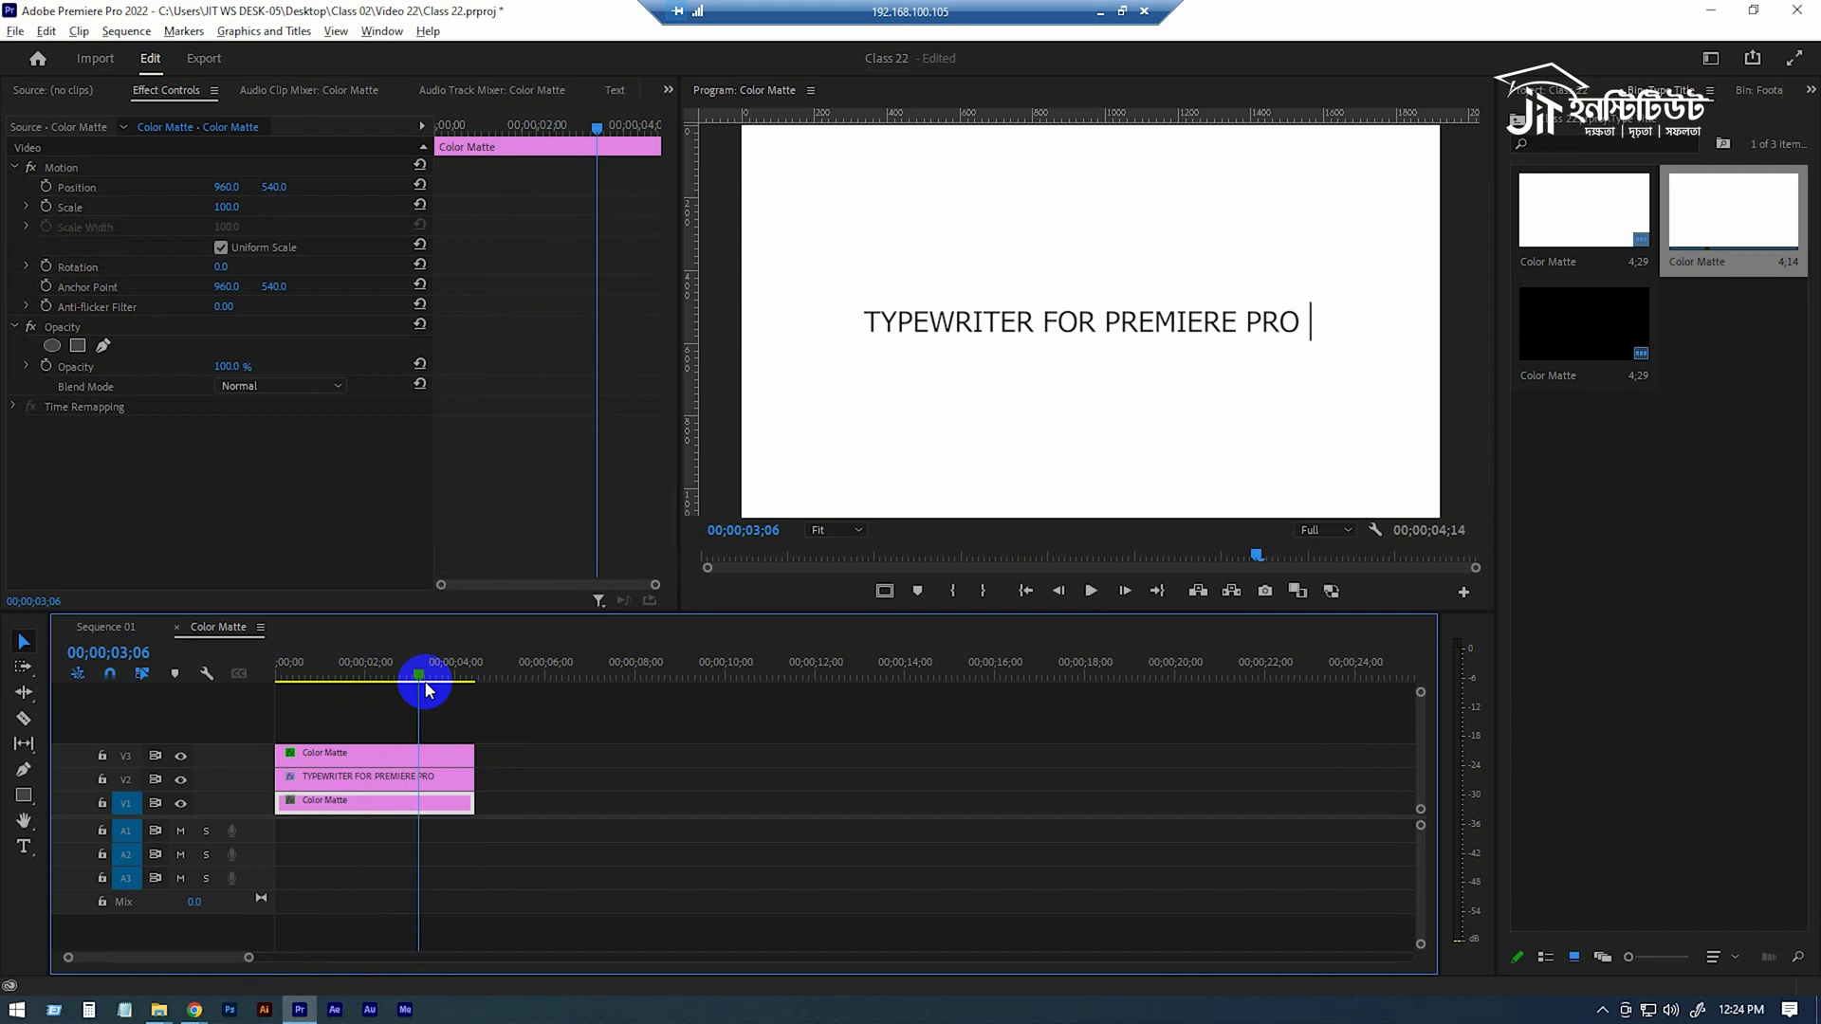
pyautogui.moveTo(425, 690); pyautogui.dragTo(325, 675)
pyautogui.click(356, 757)
pyautogui.scroll(-5, 571, 464)
pyautogui.click(318, 777)
pyautogui.scroll(-5, 392, 547)
pyautogui.press('Home')
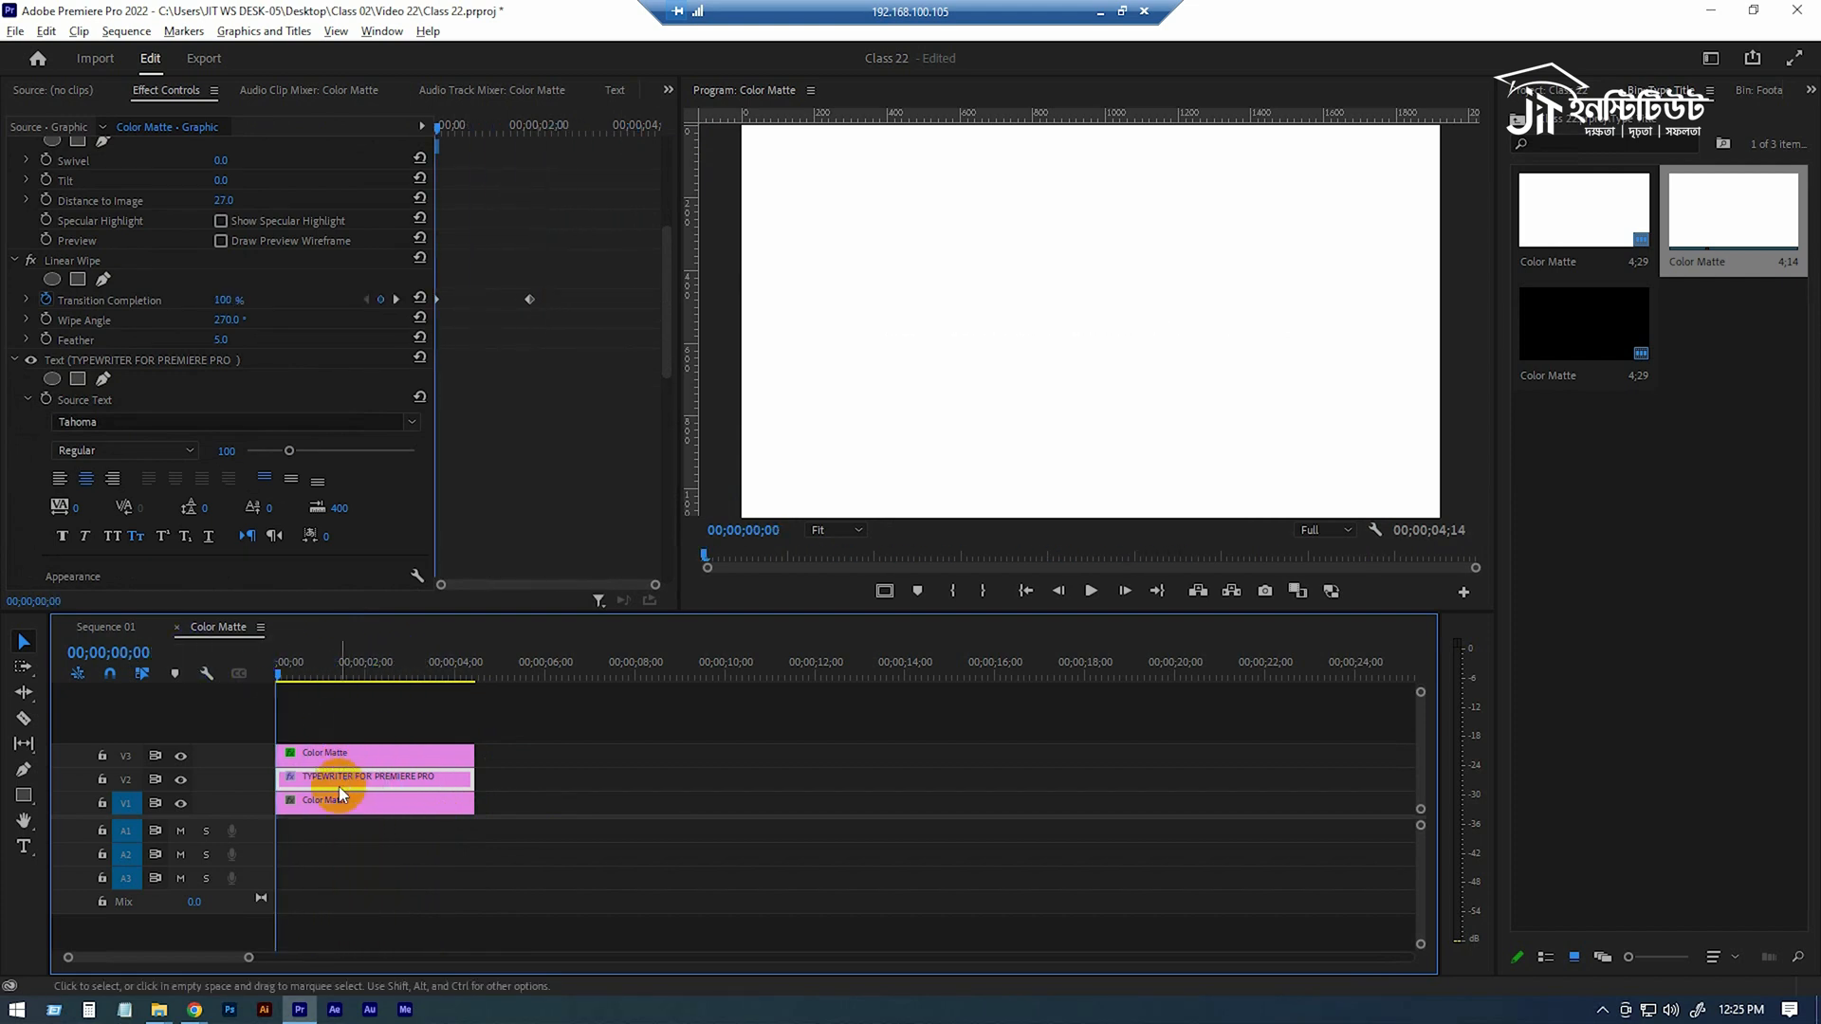
# Place the TYPEWRITER FOR PREMIERE PRO text clip on V2 above the ocean clip in Sequence 01 and preview it.
pyautogui.moveTo(314, 792)
pyautogui.mouseDown()
pyautogui.moveTo(223, 629)
pyautogui.moveTo(114, 623)
pyautogui.moveTo(293, 699)
pyautogui.moveTo(290, 777)
pyautogui.mouseUp()
pyautogui.click(287, 677)
pyautogui.press('space')
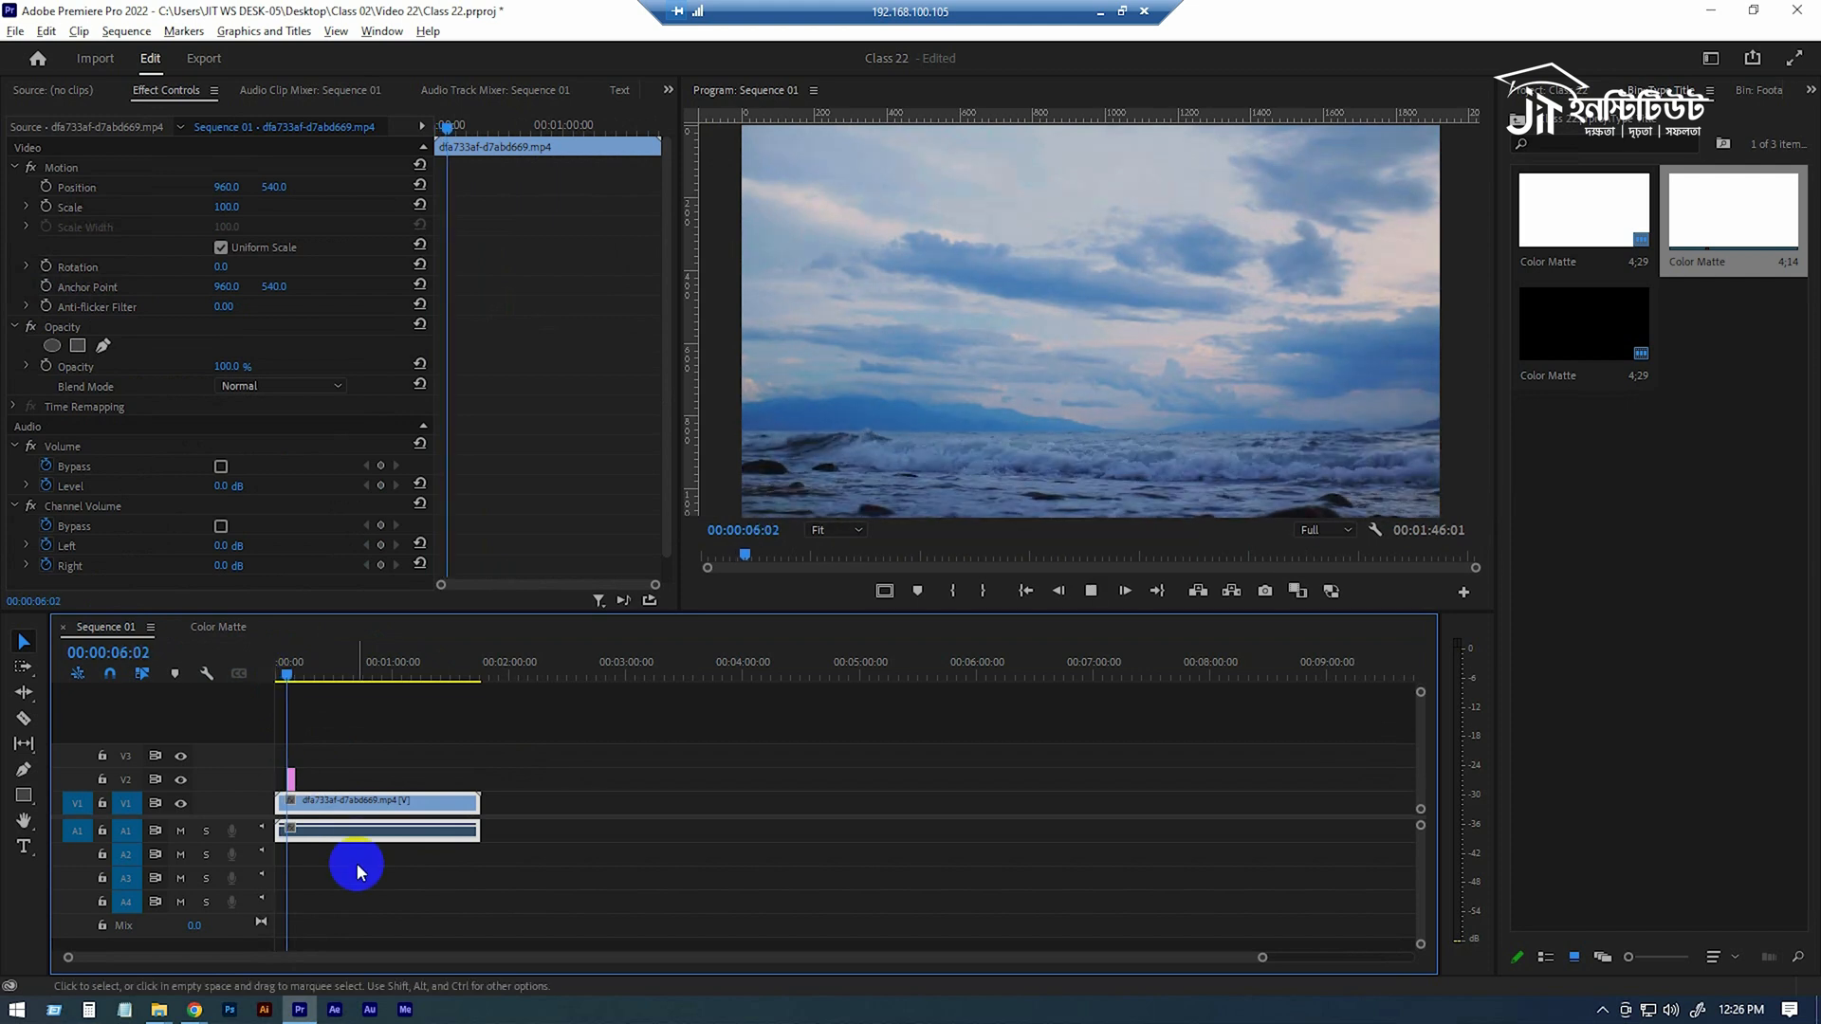
pyautogui.press('space')
# Open the text layer of the V2 title graphic for editing in Essential Graphics and select all of its text.
pyautogui.click(291, 785)
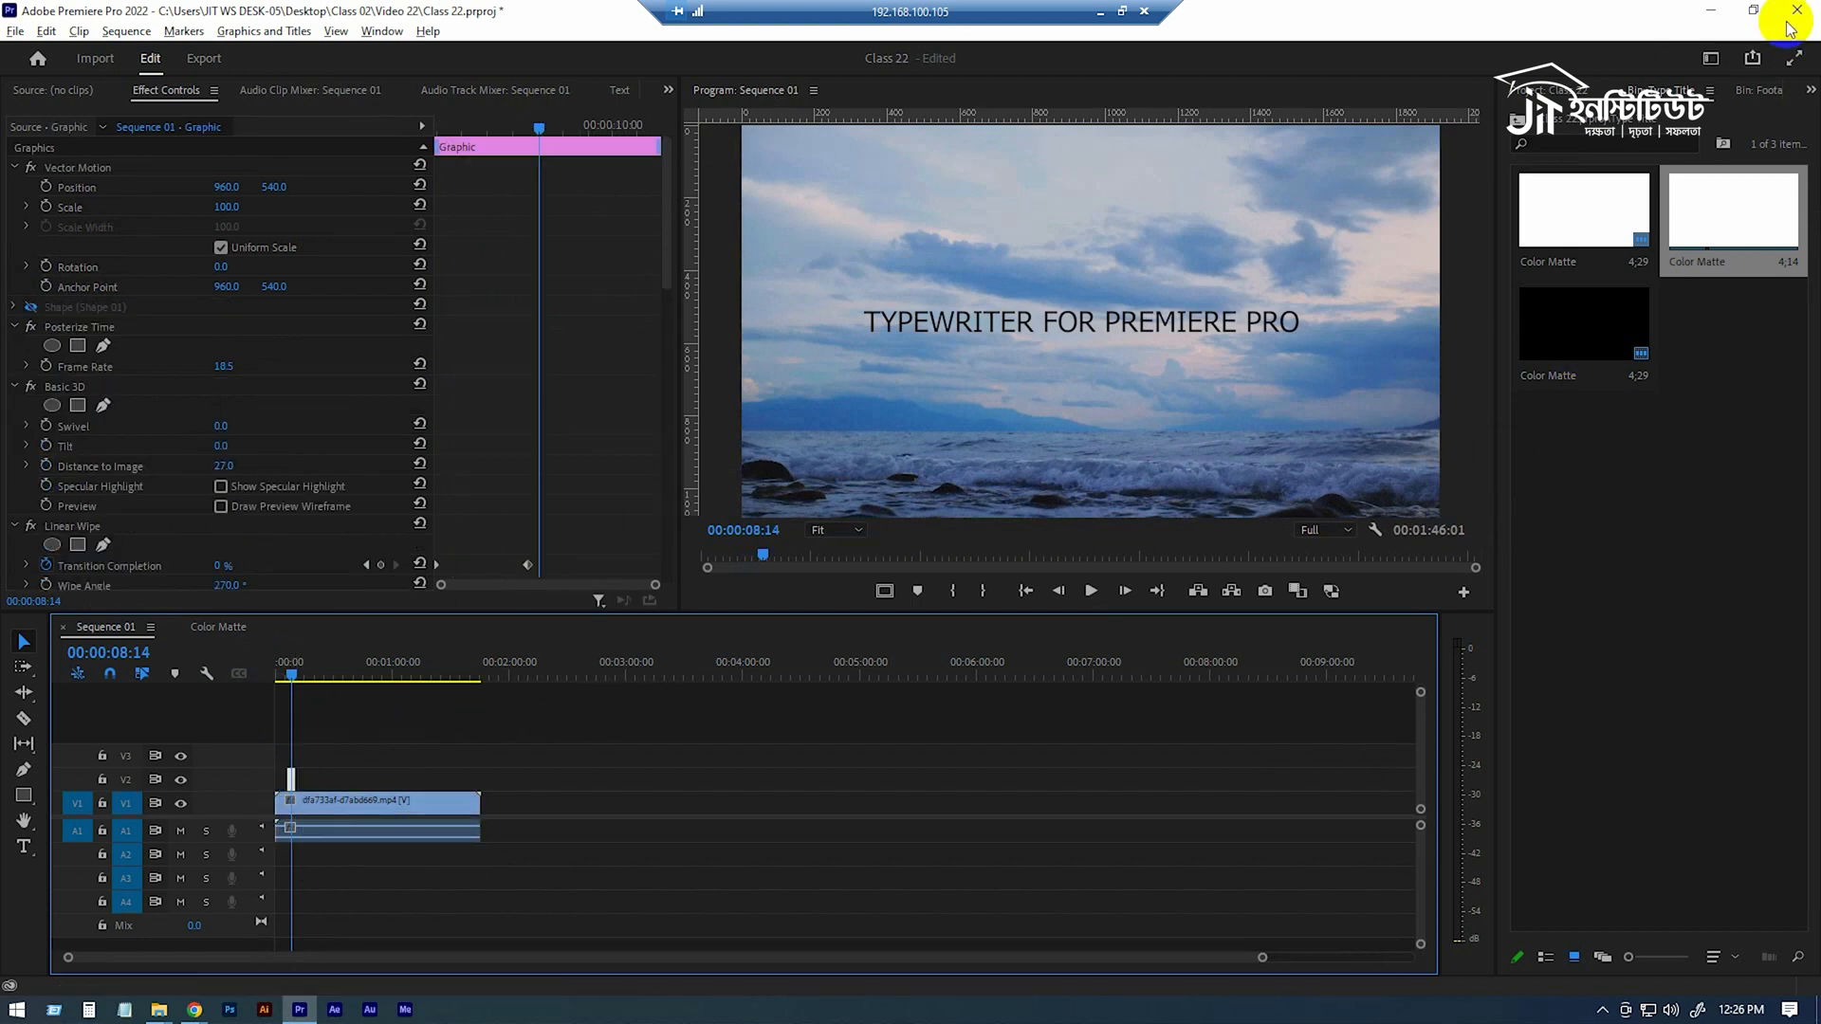
pyautogui.click(1810, 90)
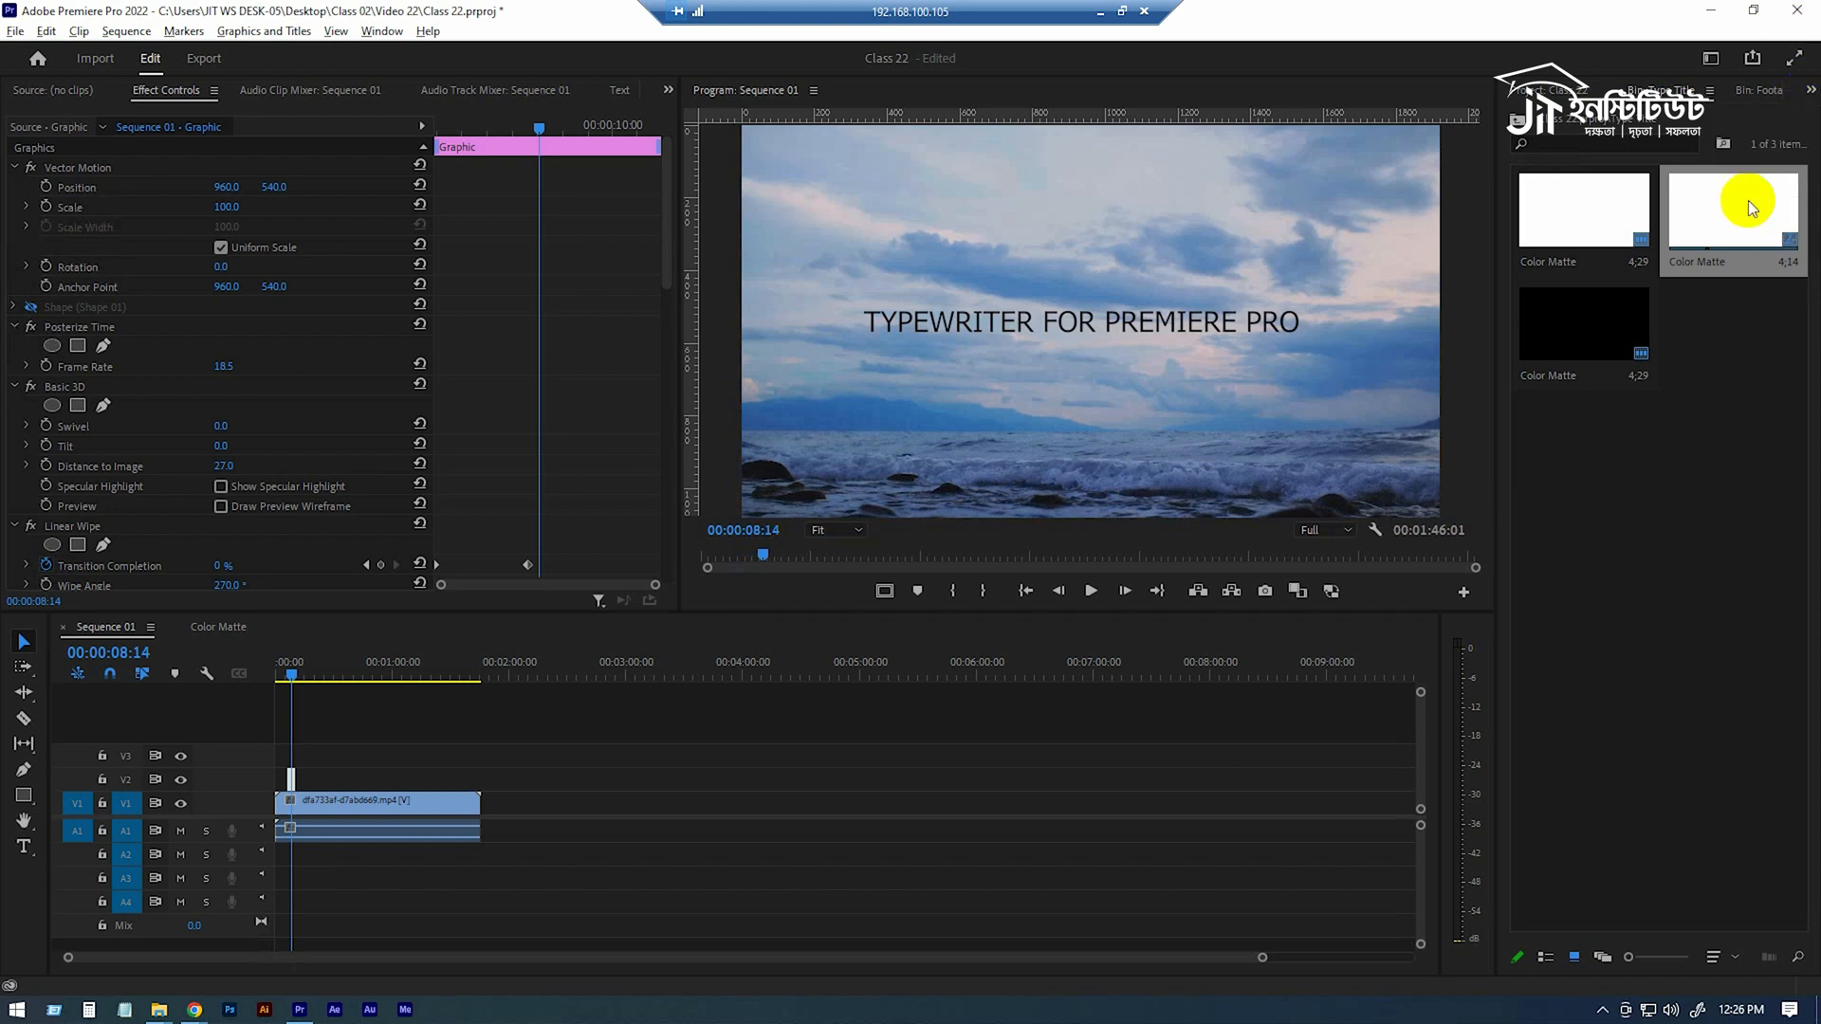
pyautogui.click(1754, 197)
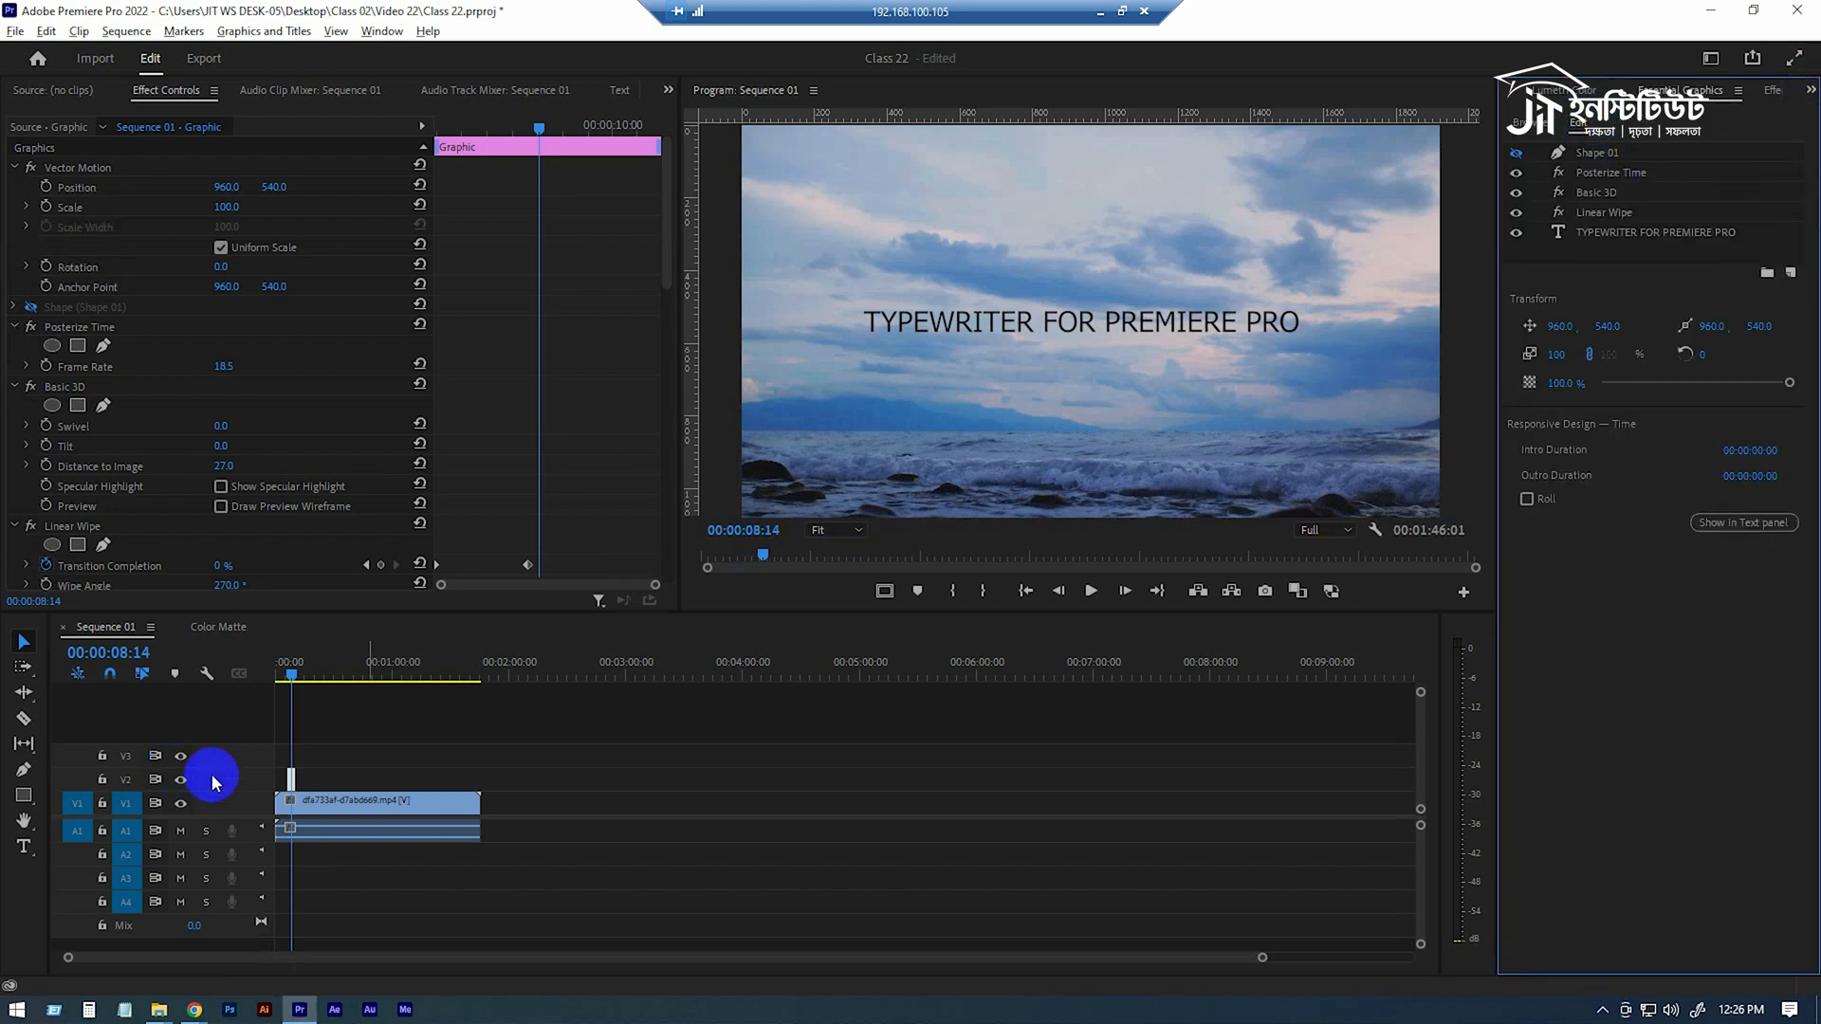
pyautogui.click(292, 783)
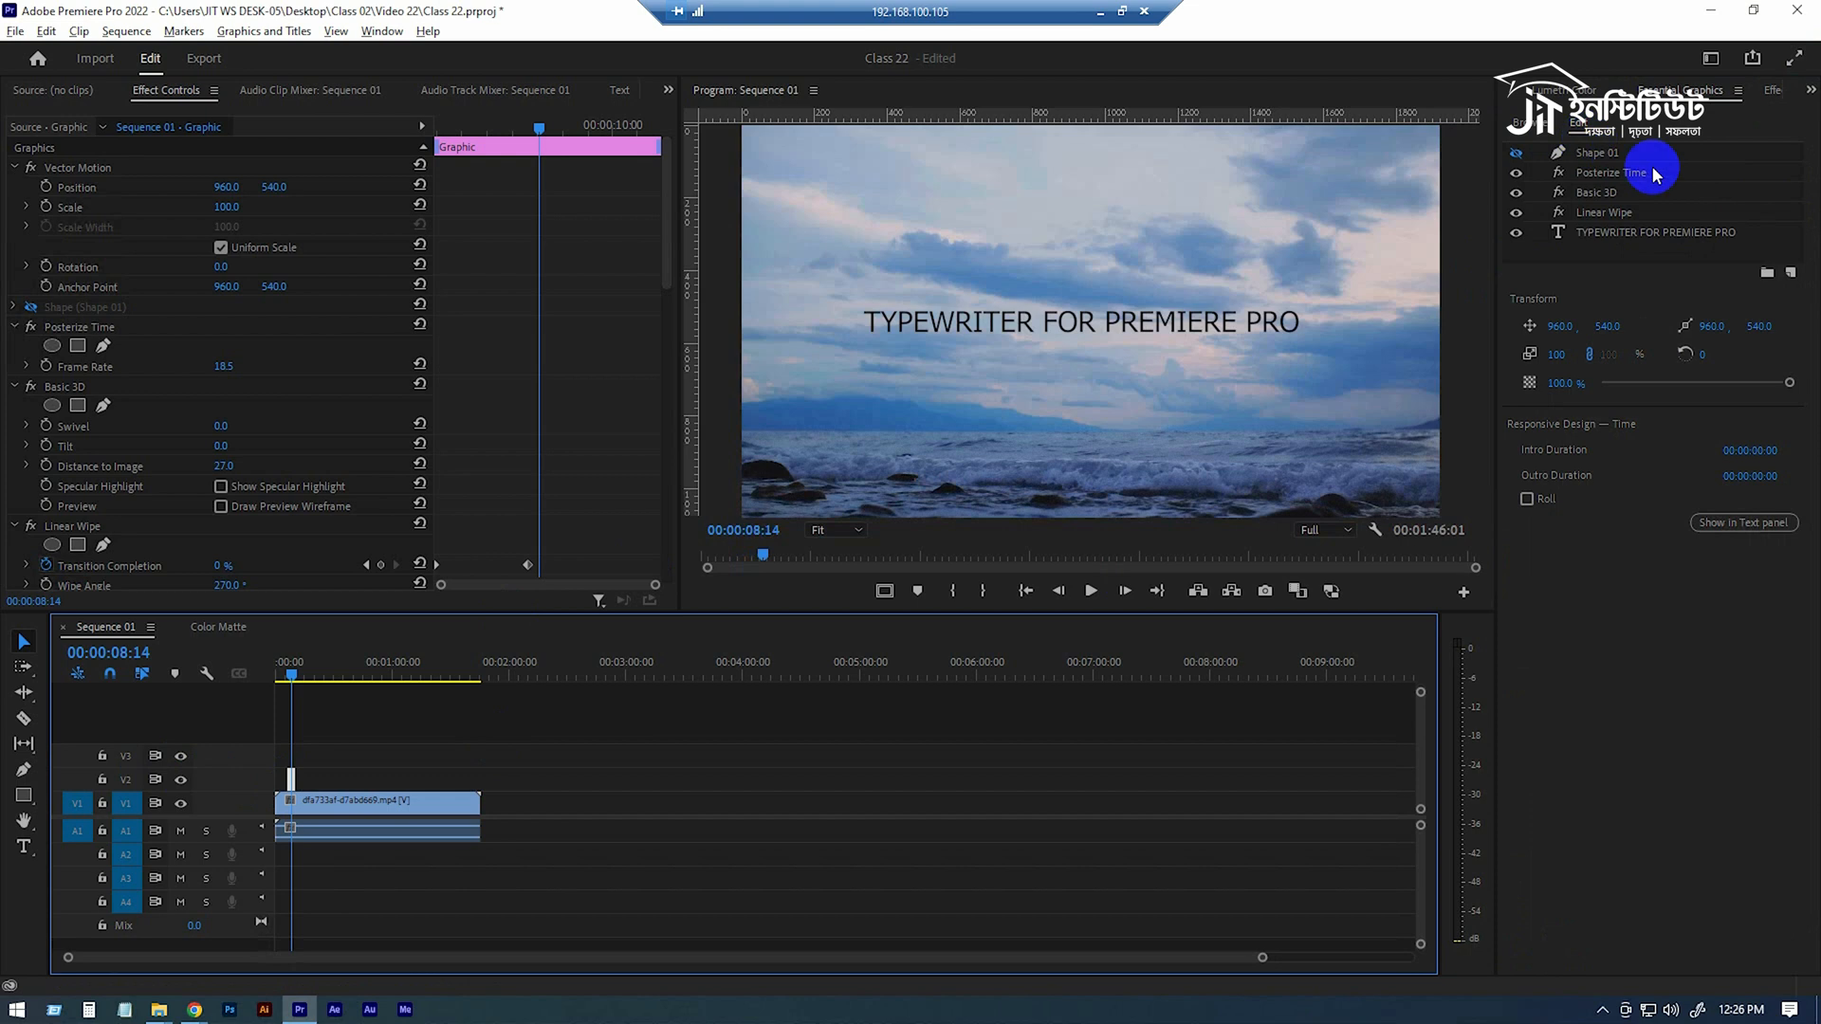
pyautogui.click(1603, 234)
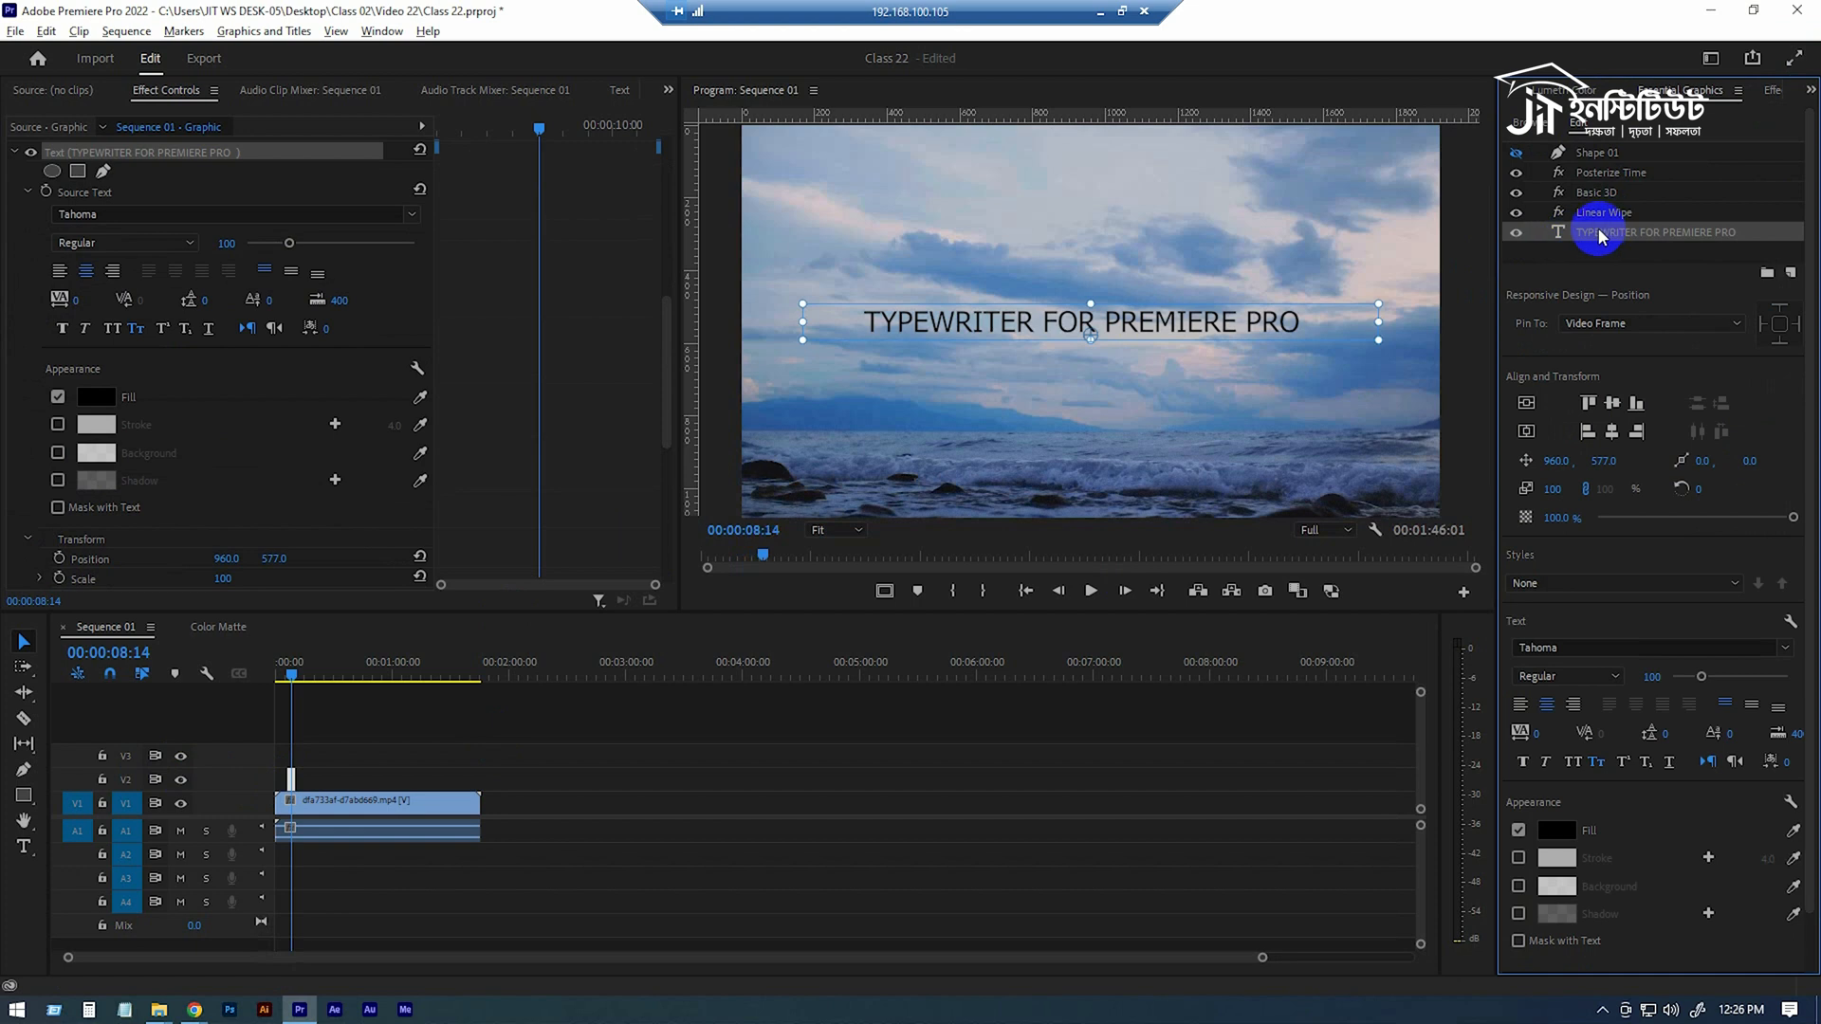
pyautogui.doubleClick(1599, 234)
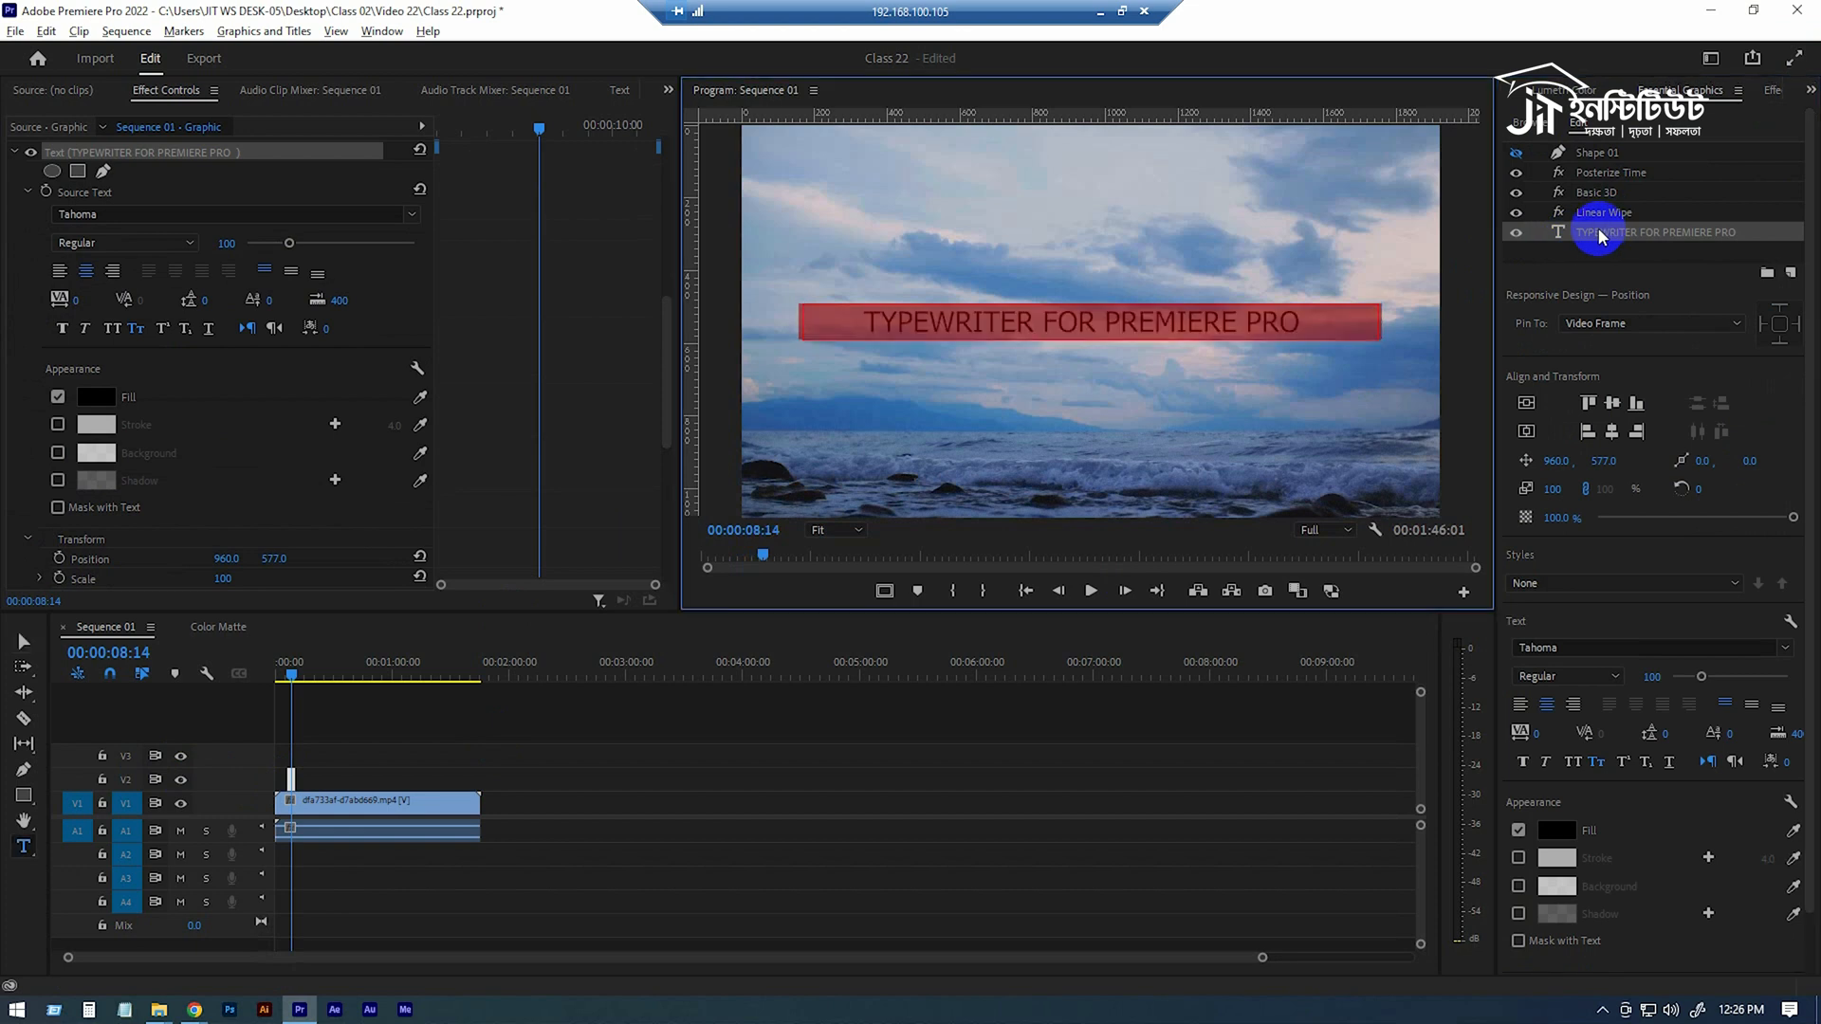
pyautogui.click(1107, 327)
pyautogui.hotkey('ctrl', 'a')
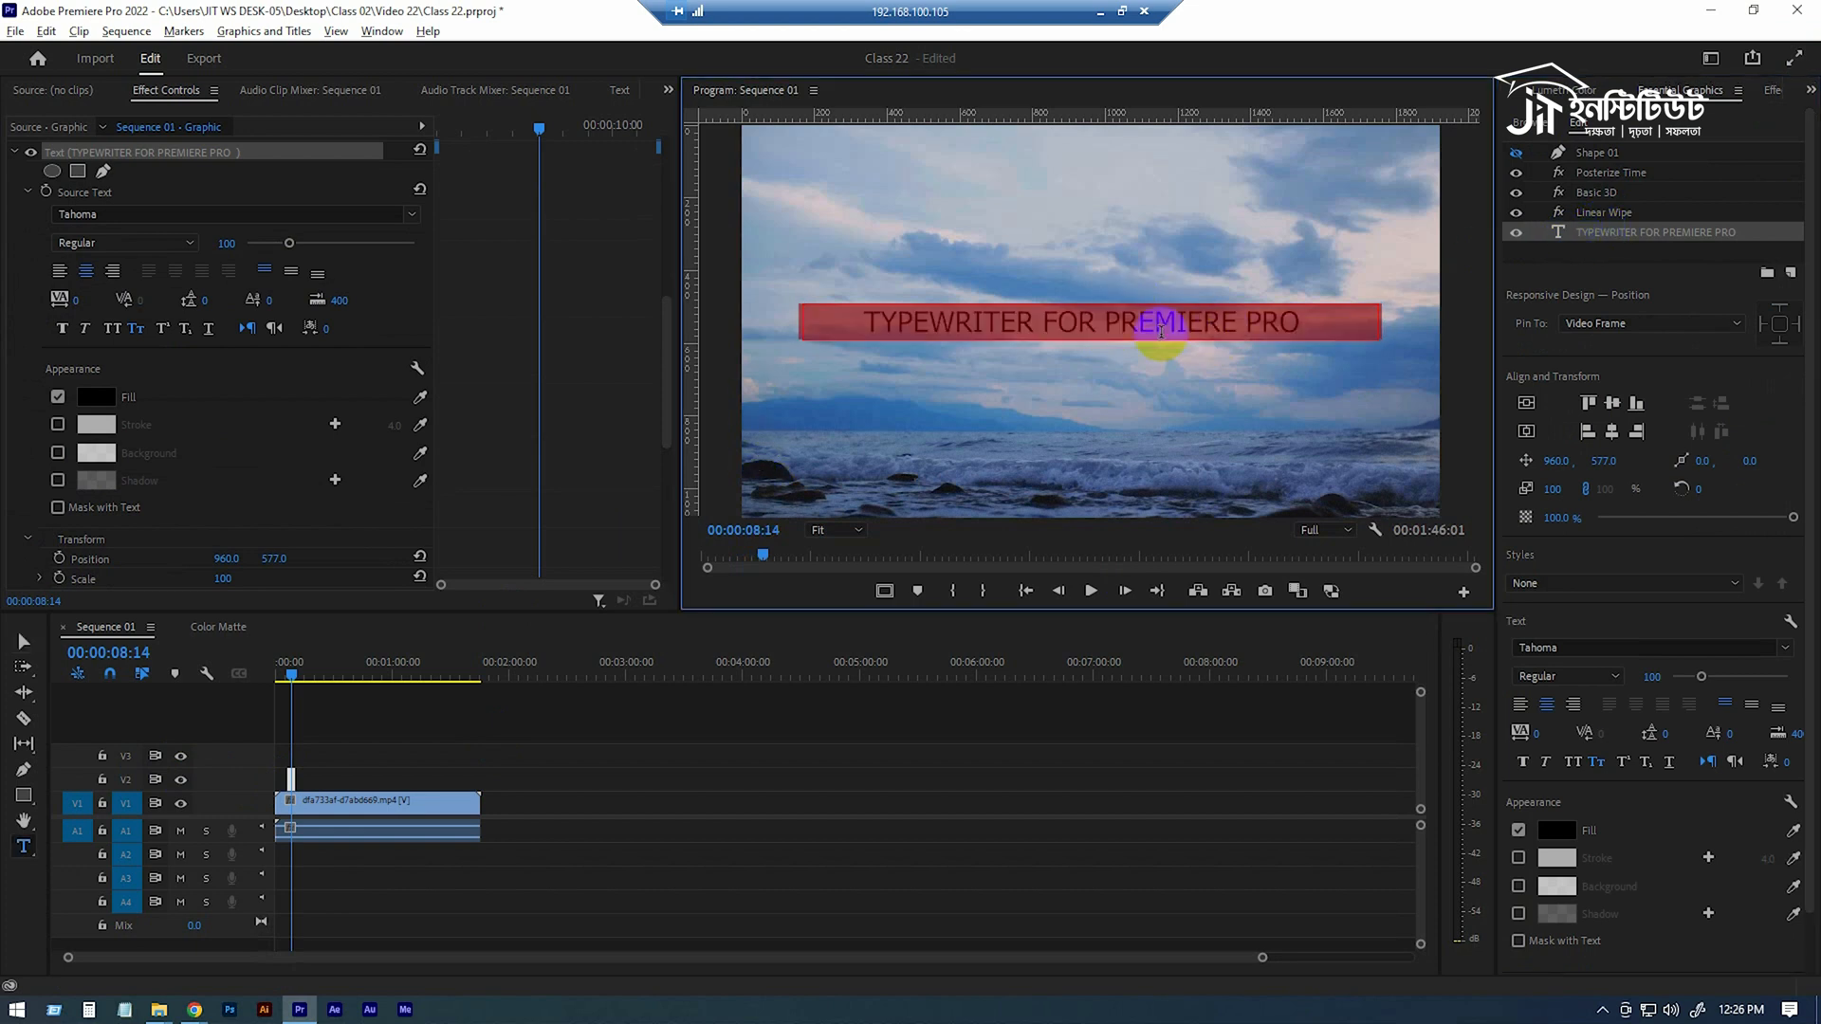
pyautogui.write('J')
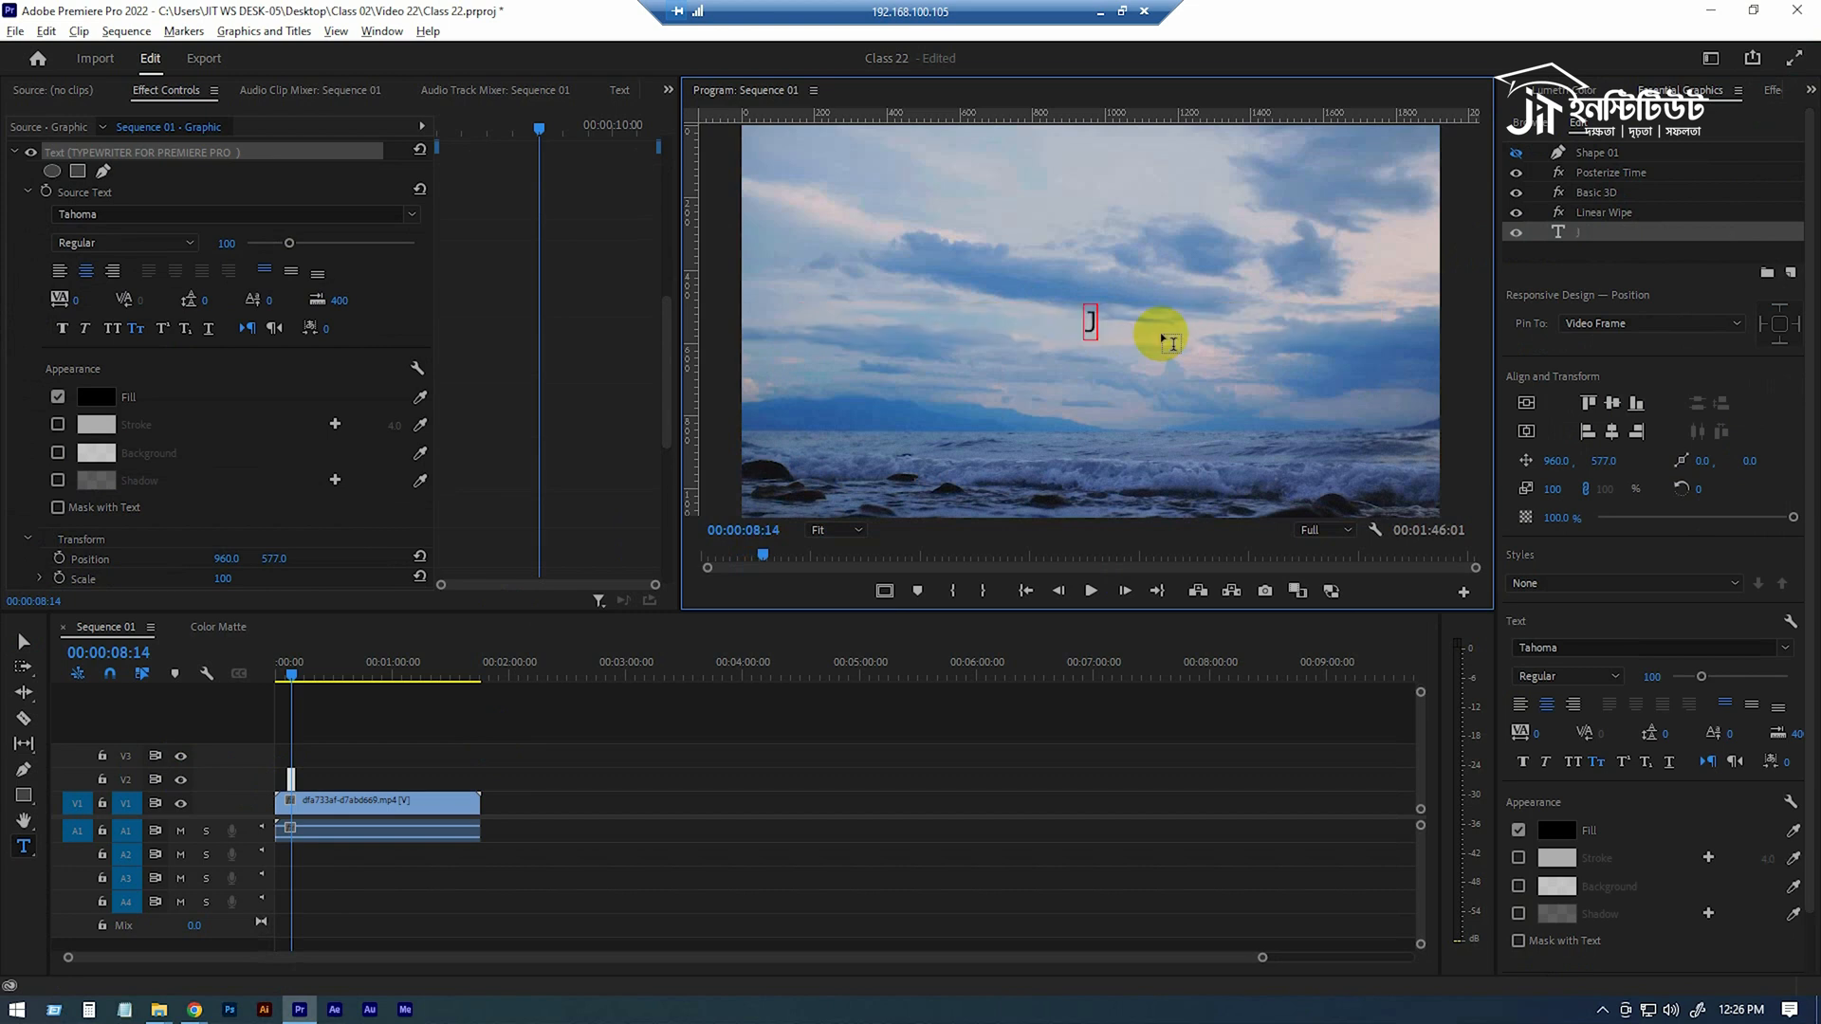
pyautogui.write('IT Inst')
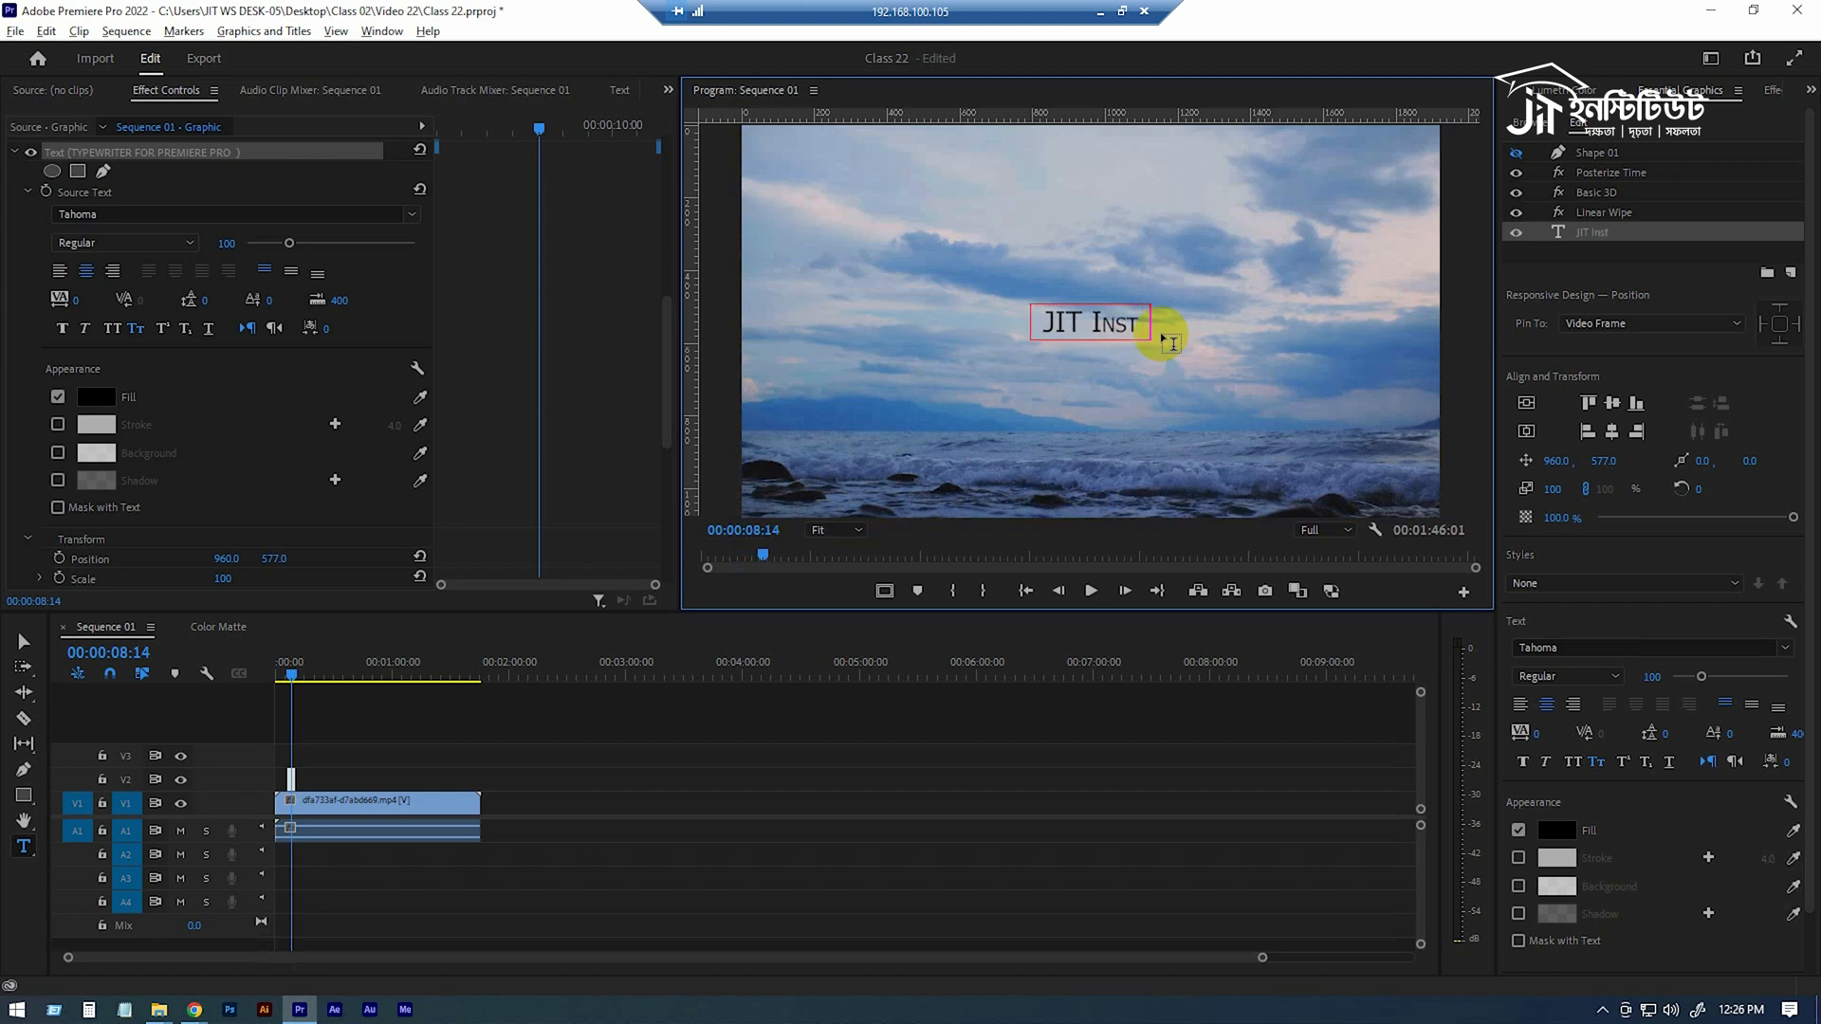
pyautogui.press('BackSpace')
pyautogui.press('BackSpace')
pyautogui.press('BackSpace')
# Replace the V2 title's text with the person's name in capital letters.
pyautogui.press('BackSpace')
pyautogui.press('BackSpace')
pyautogui.press('BackSpace')
pyautogui.press('BackSpace')
pyautogui.press('BackSpace')
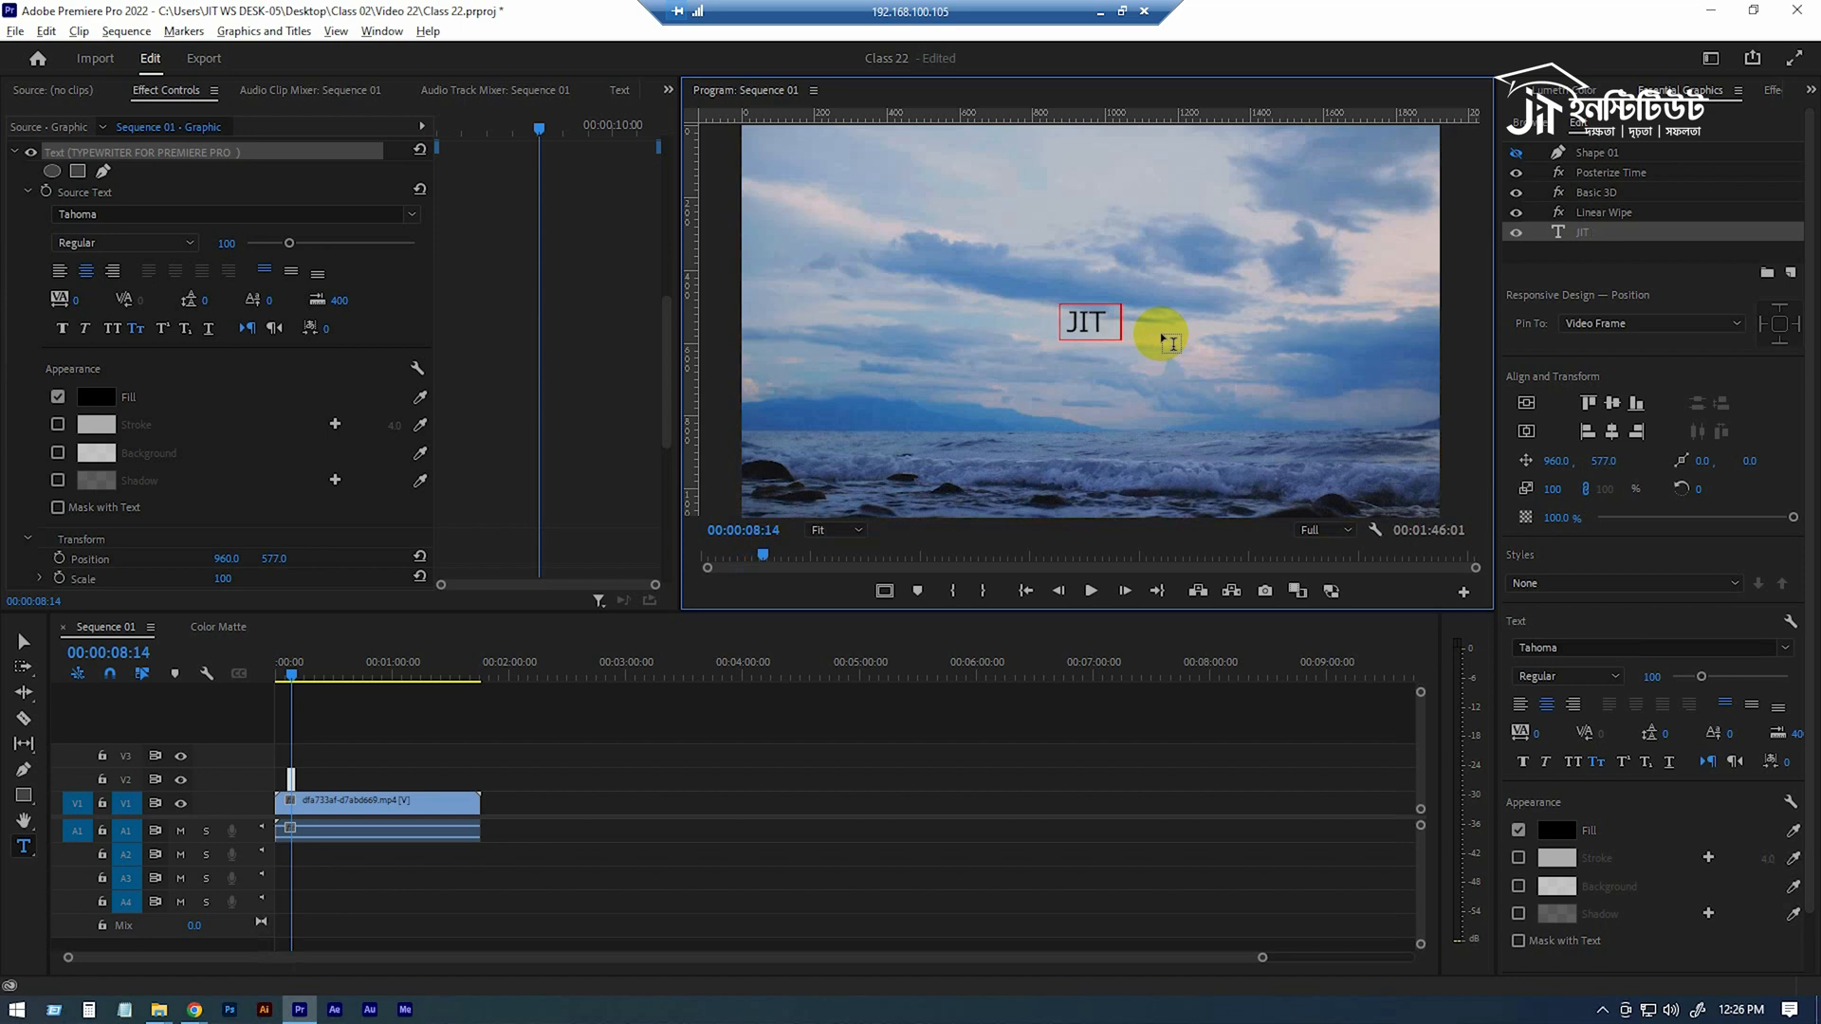
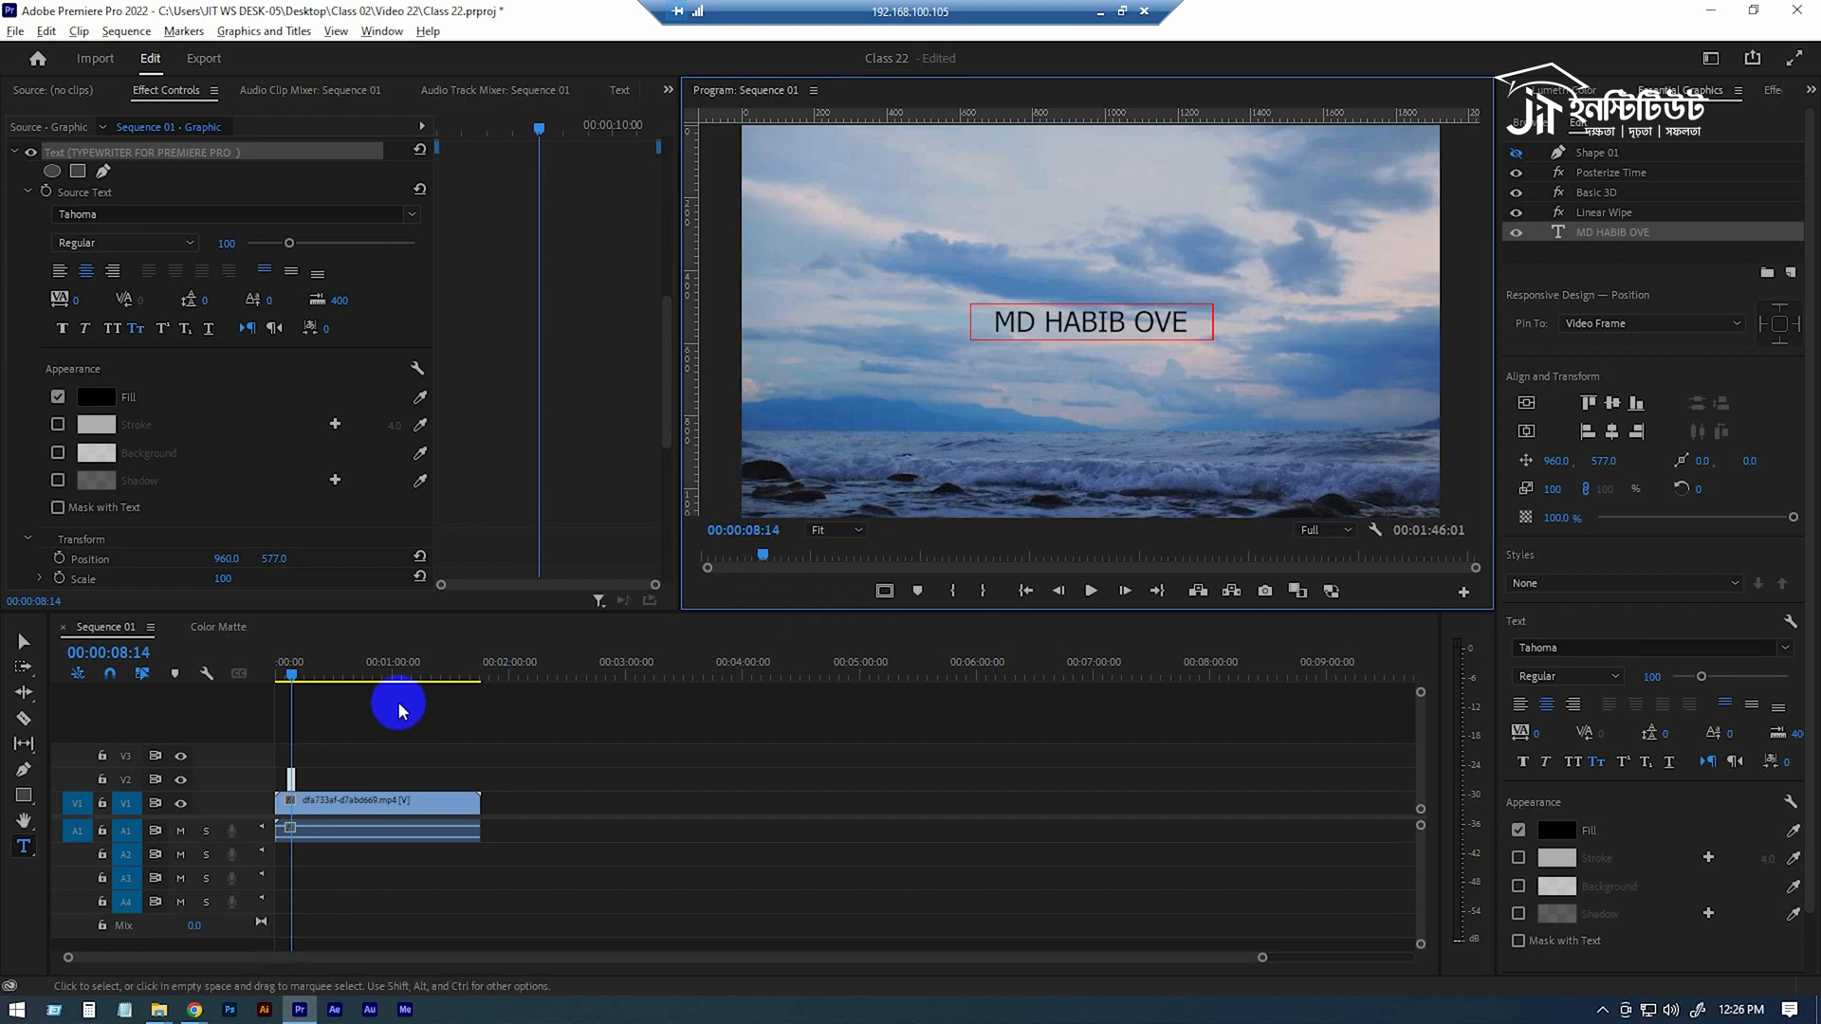
# Play through the renamed title's typewriter animation twice from just before the V2 clip.
pyautogui.click(291, 678)
pyautogui.click(293, 677)
pyautogui.press('space')
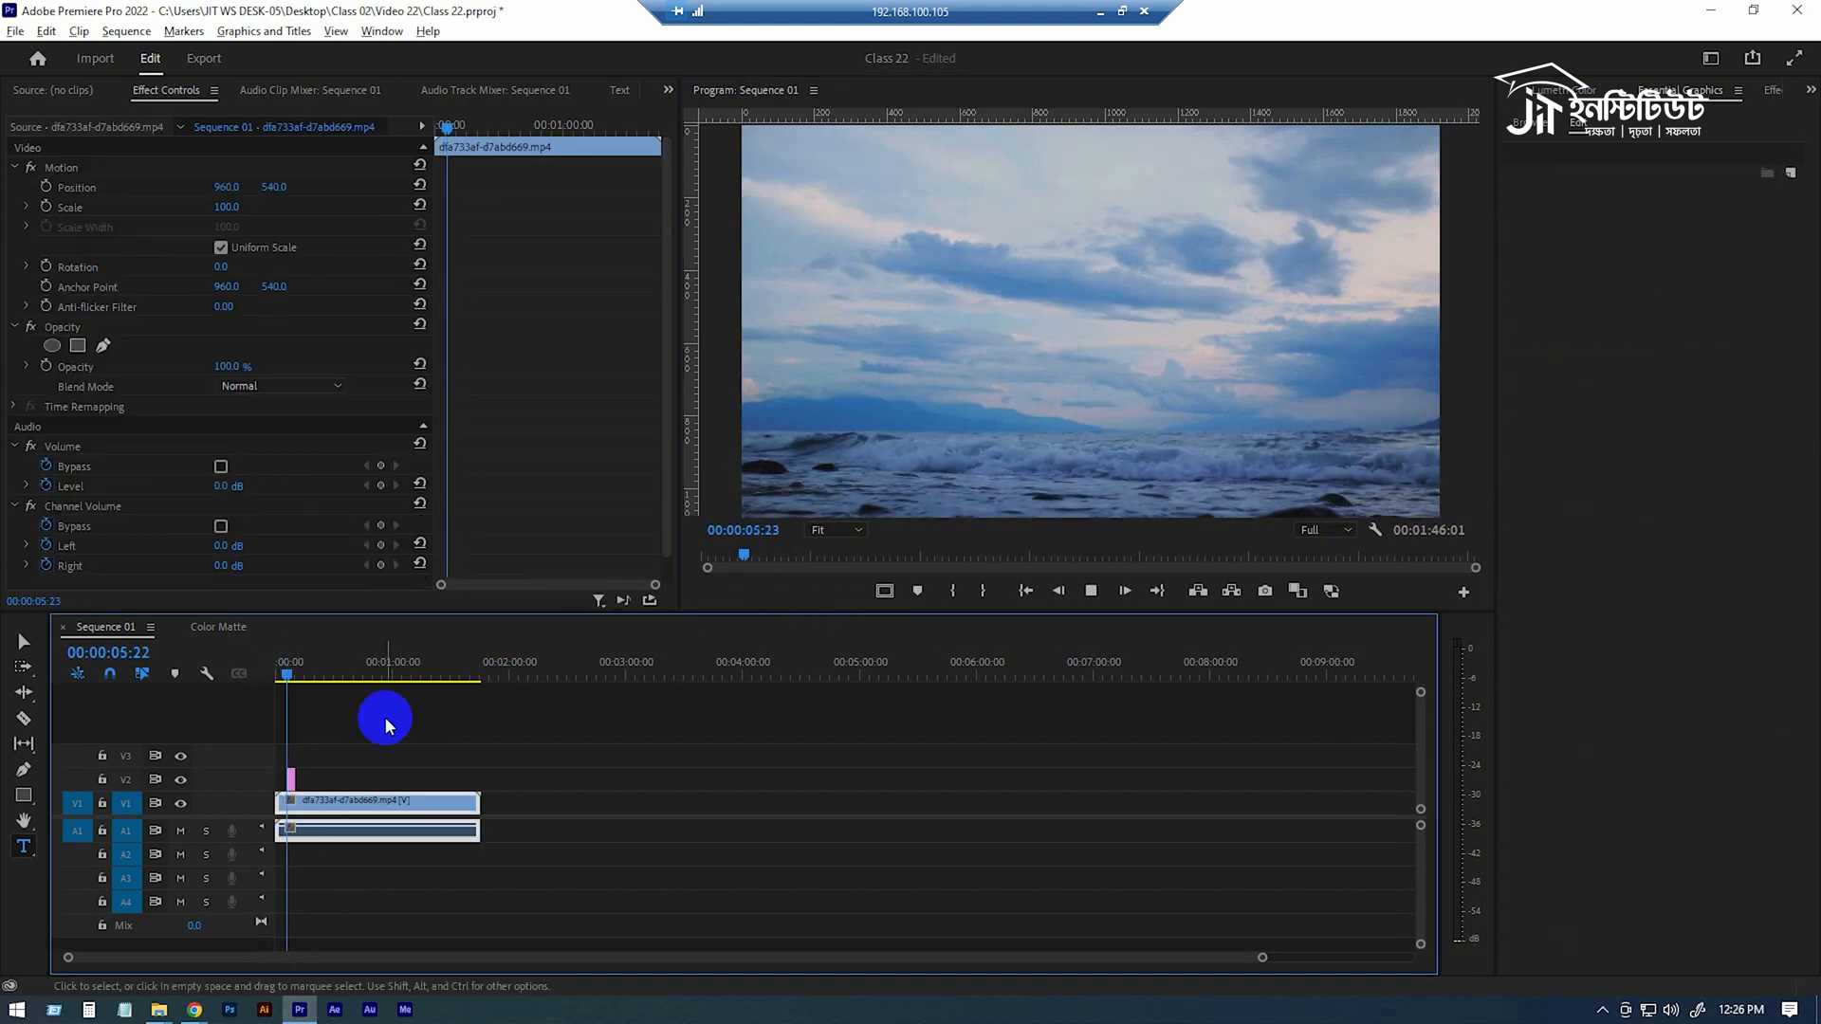
pyautogui.press('space')
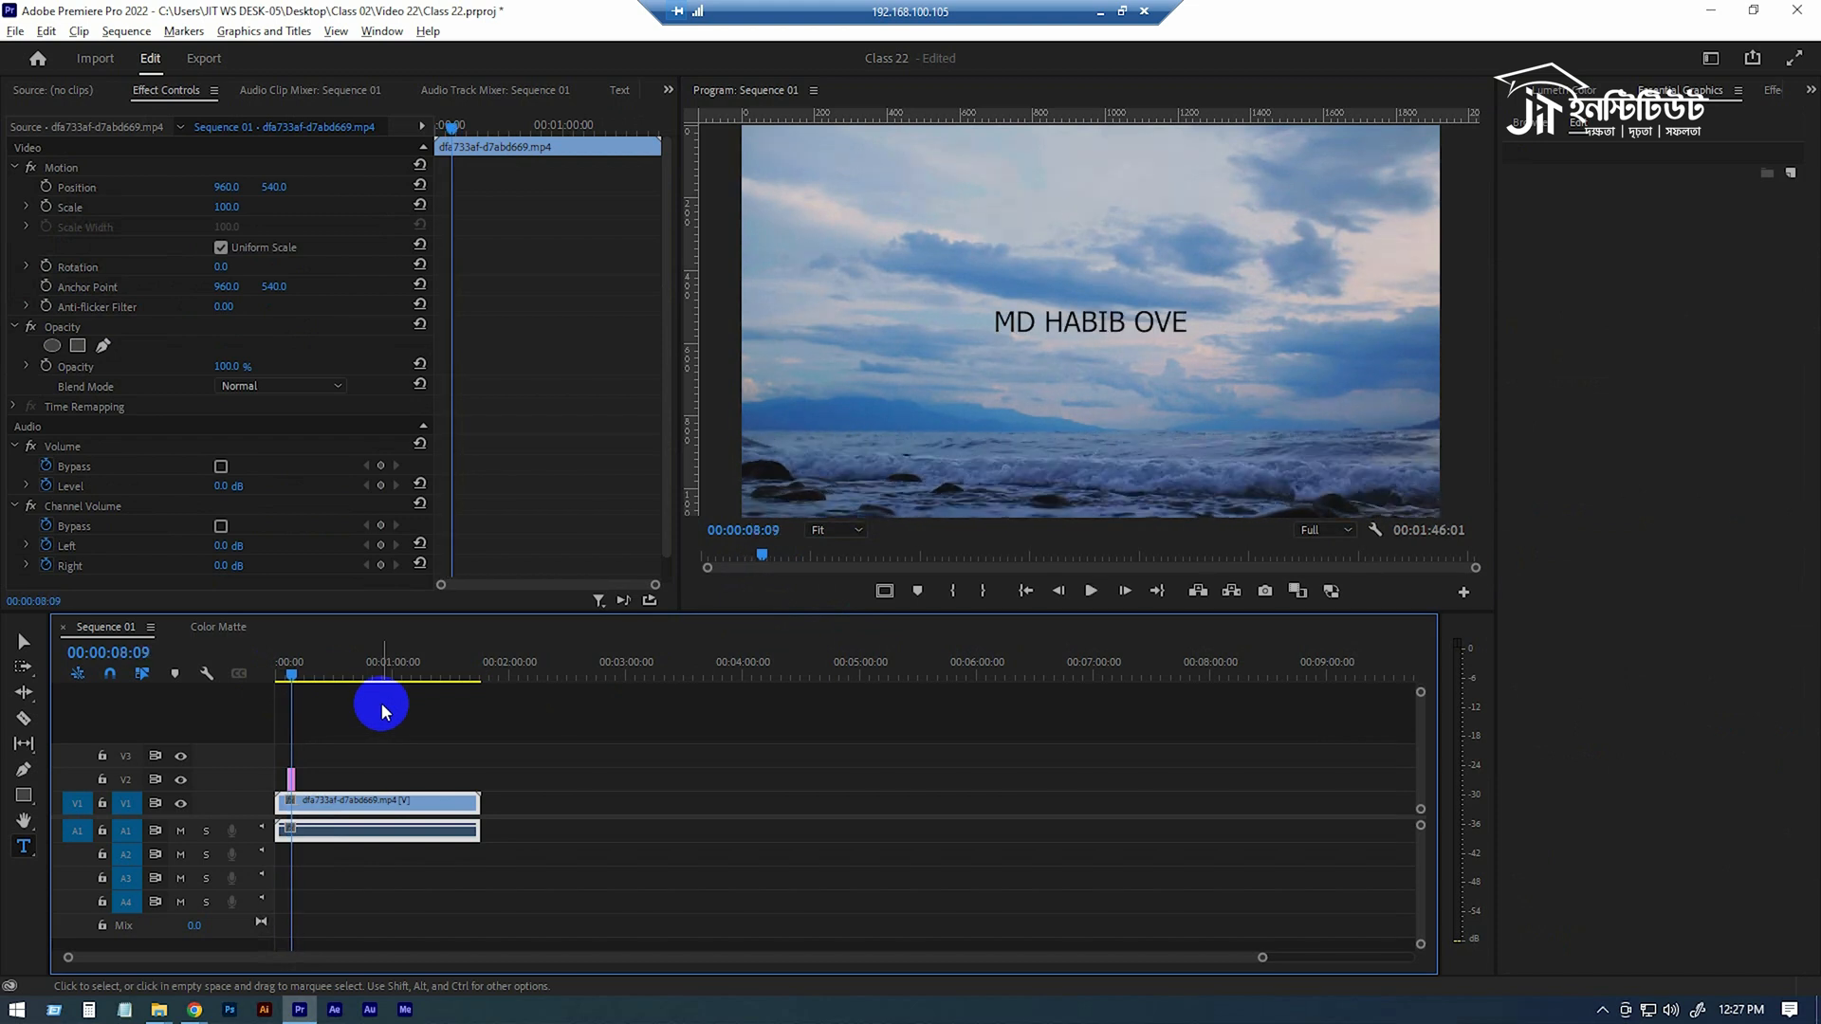
pyautogui.click(290, 677)
pyautogui.press('space')
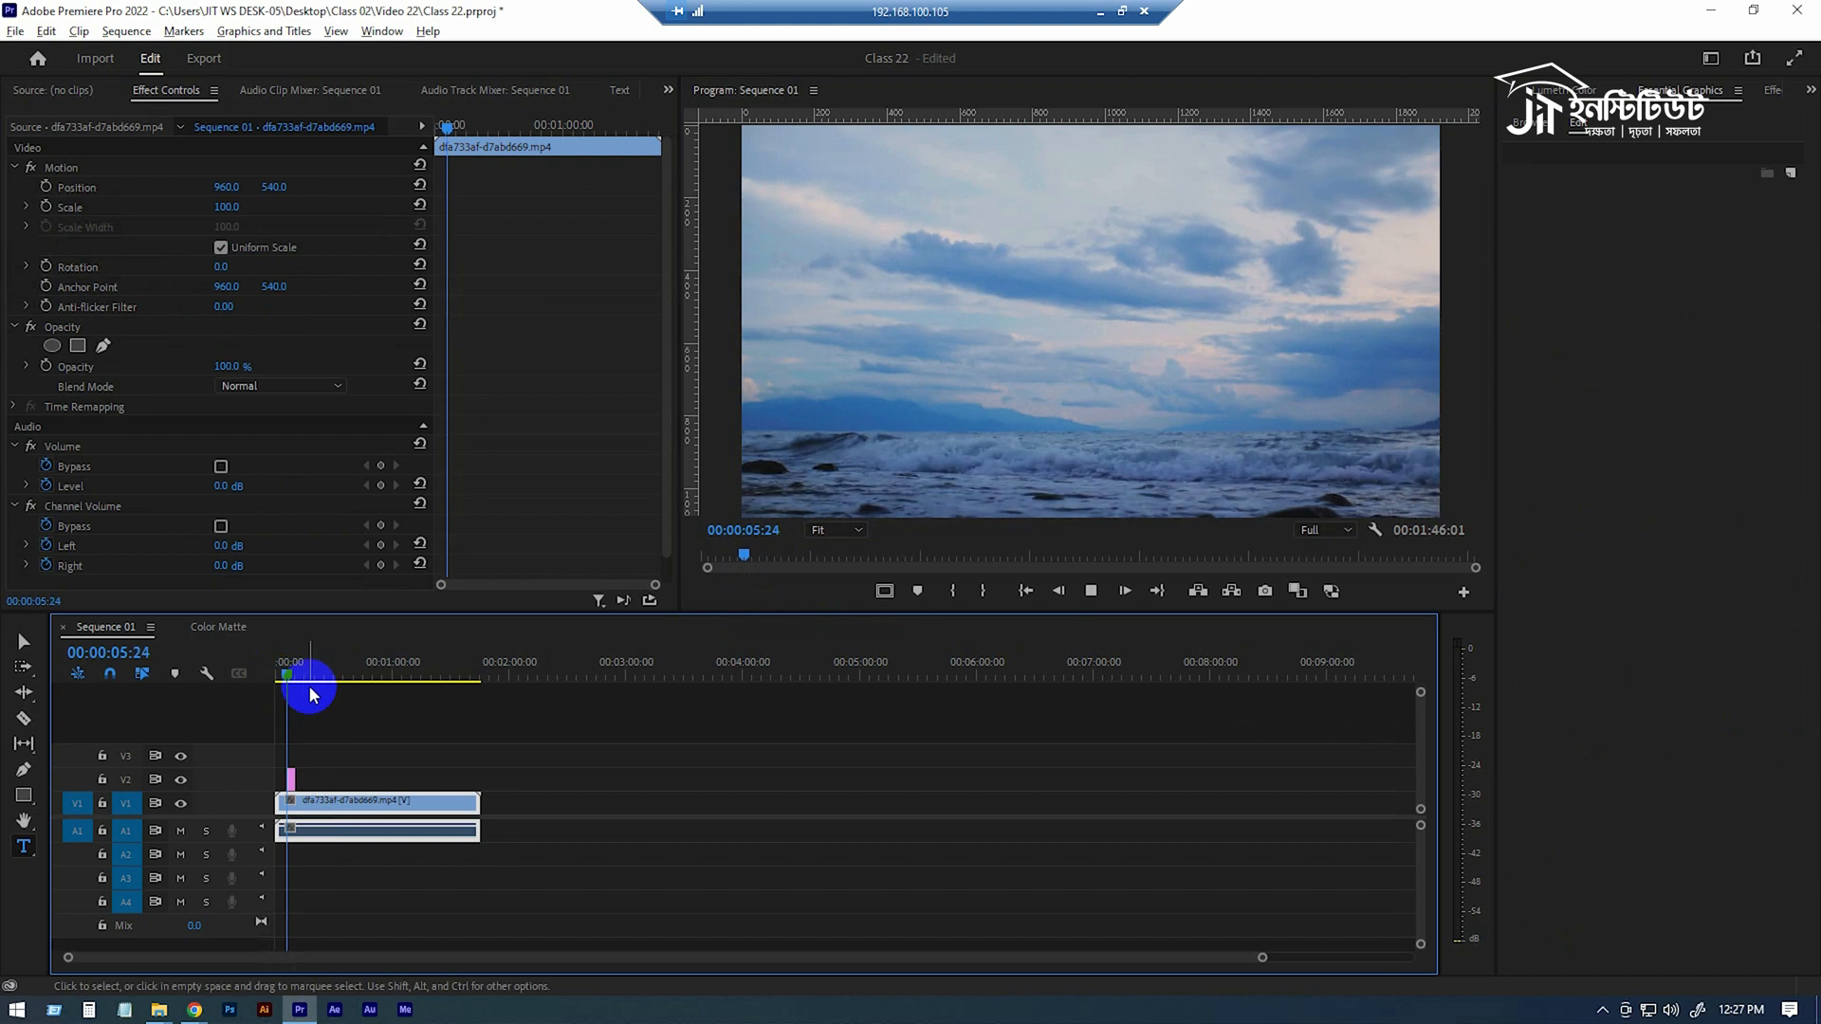
pyautogui.press('space')
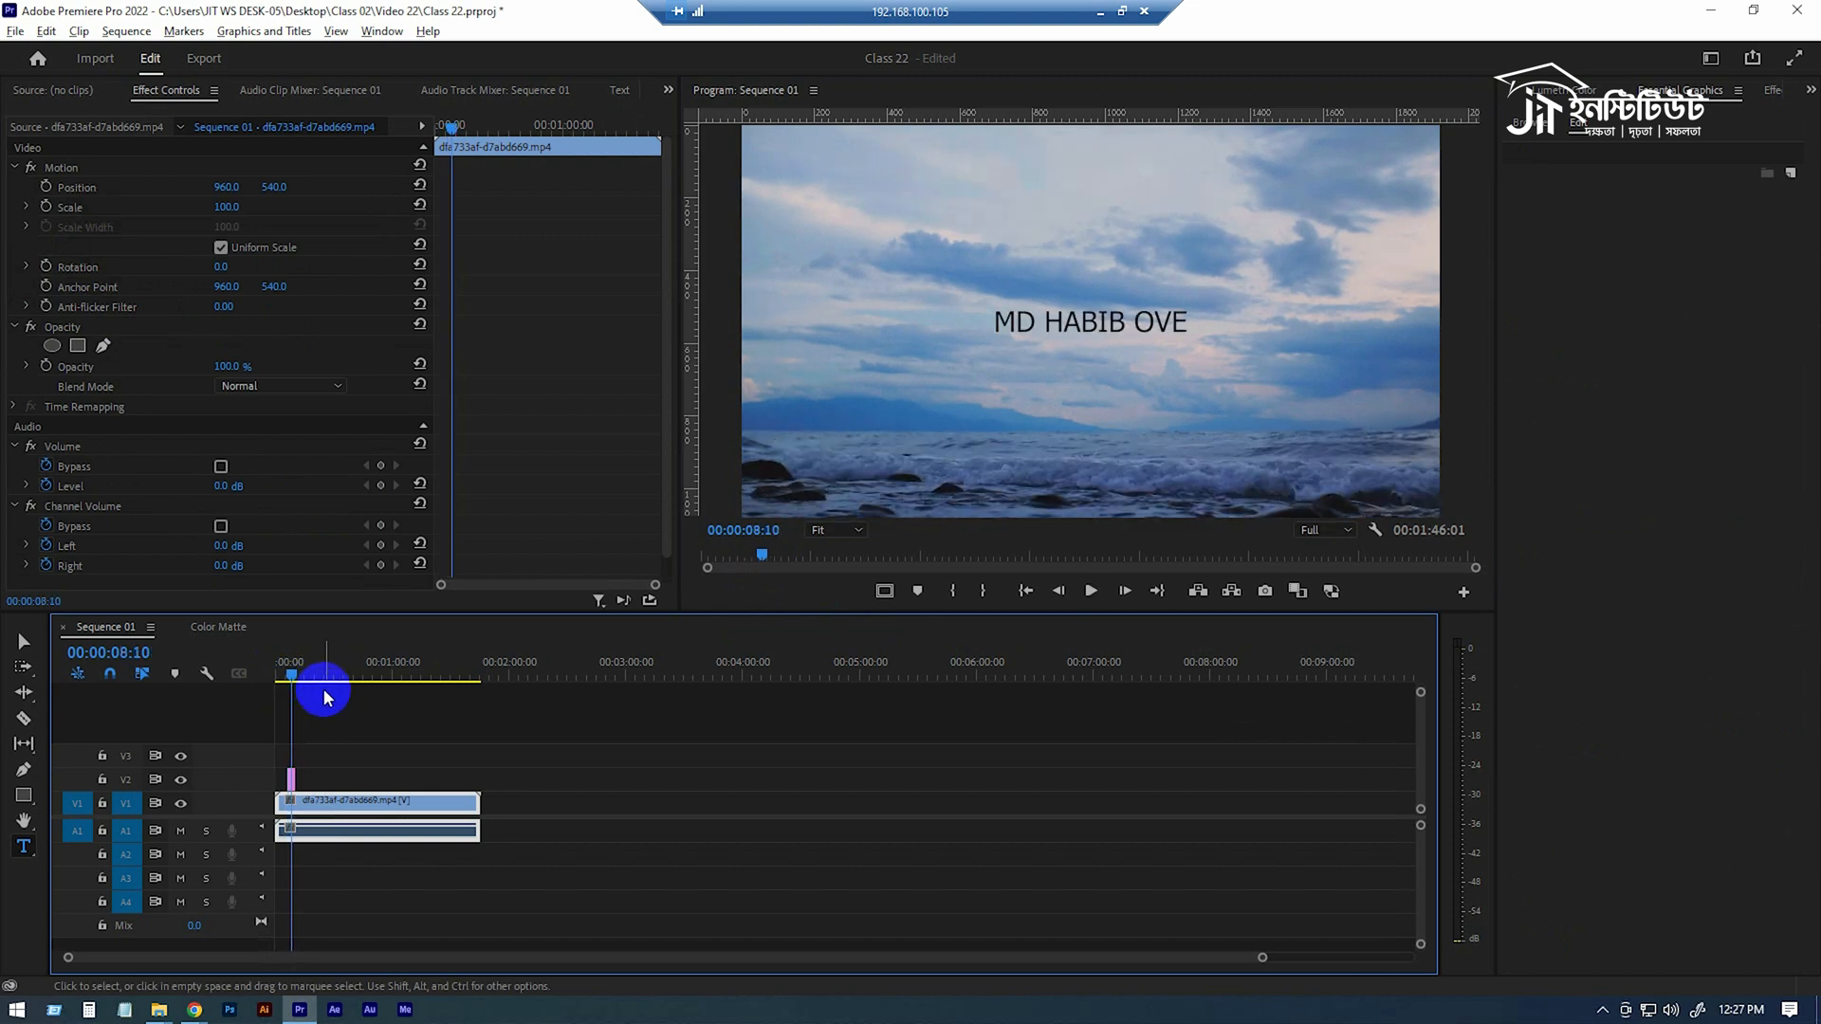
# Compare the V2 title graphic with and without Linear Wipe at 00:00:07:17, and leave the effect switched off.
pyautogui.click(292, 772)
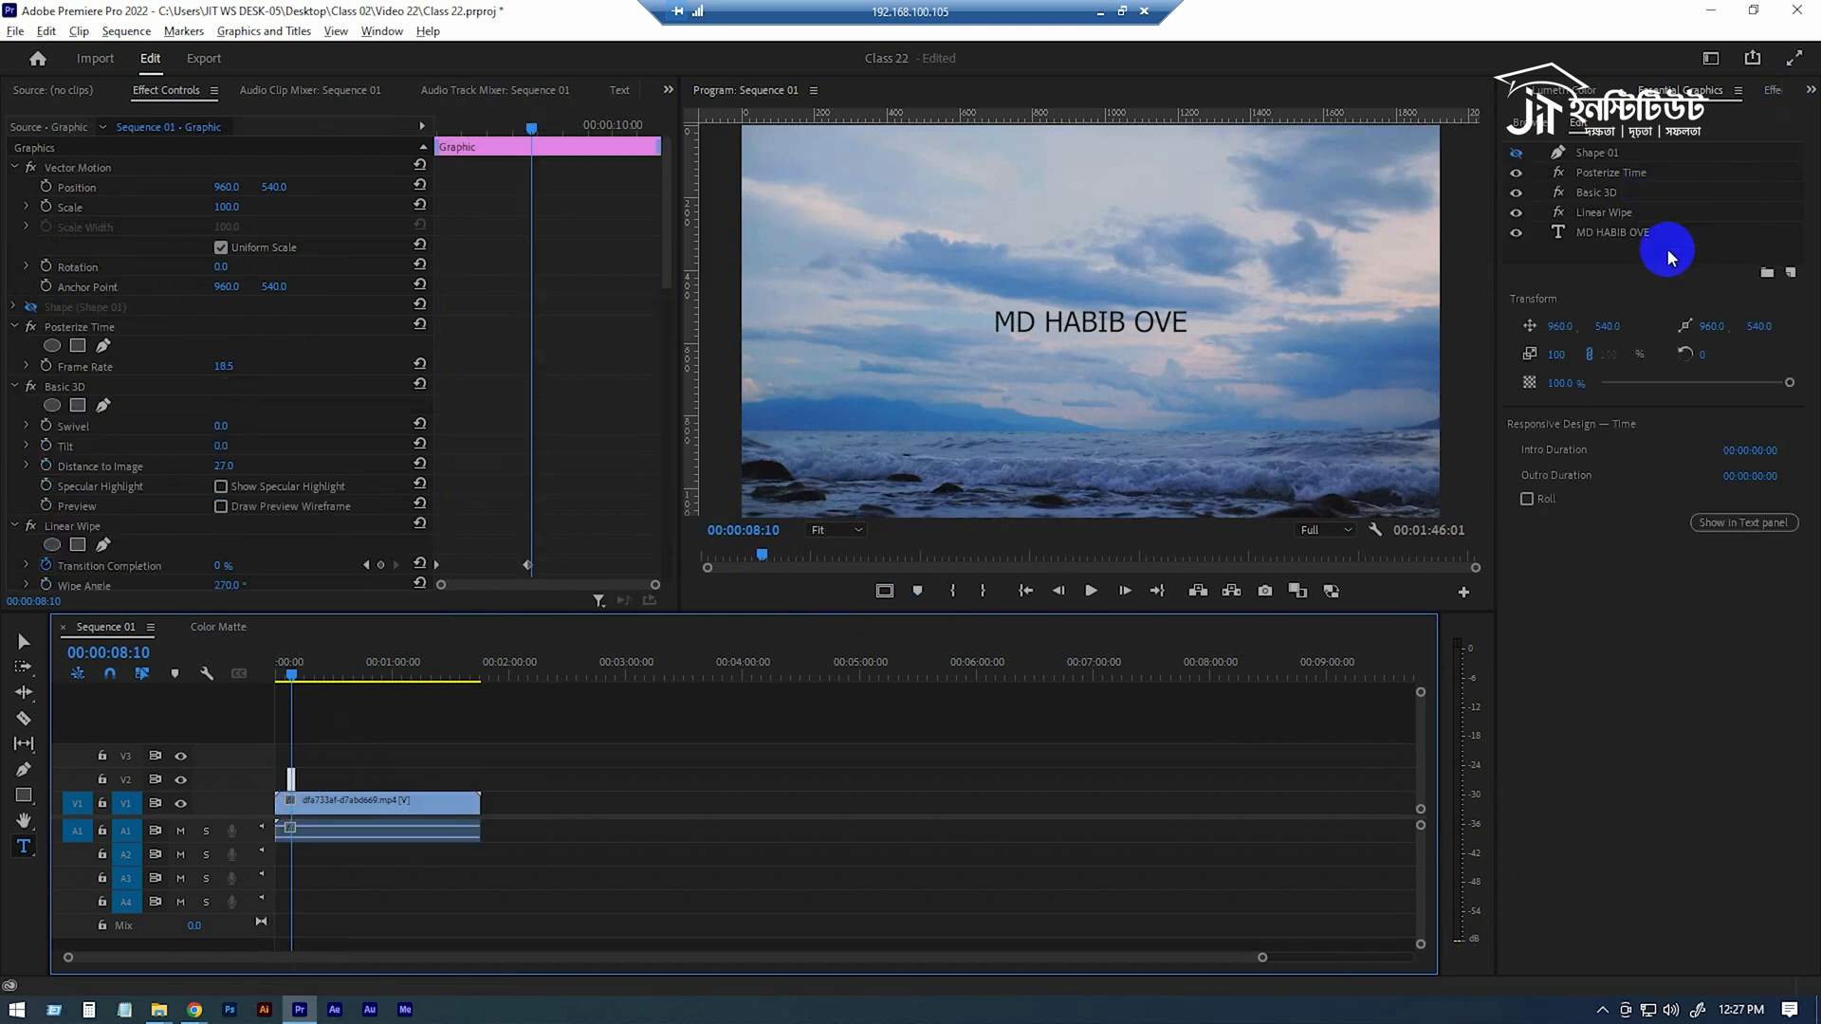
pyautogui.click(1670, 214)
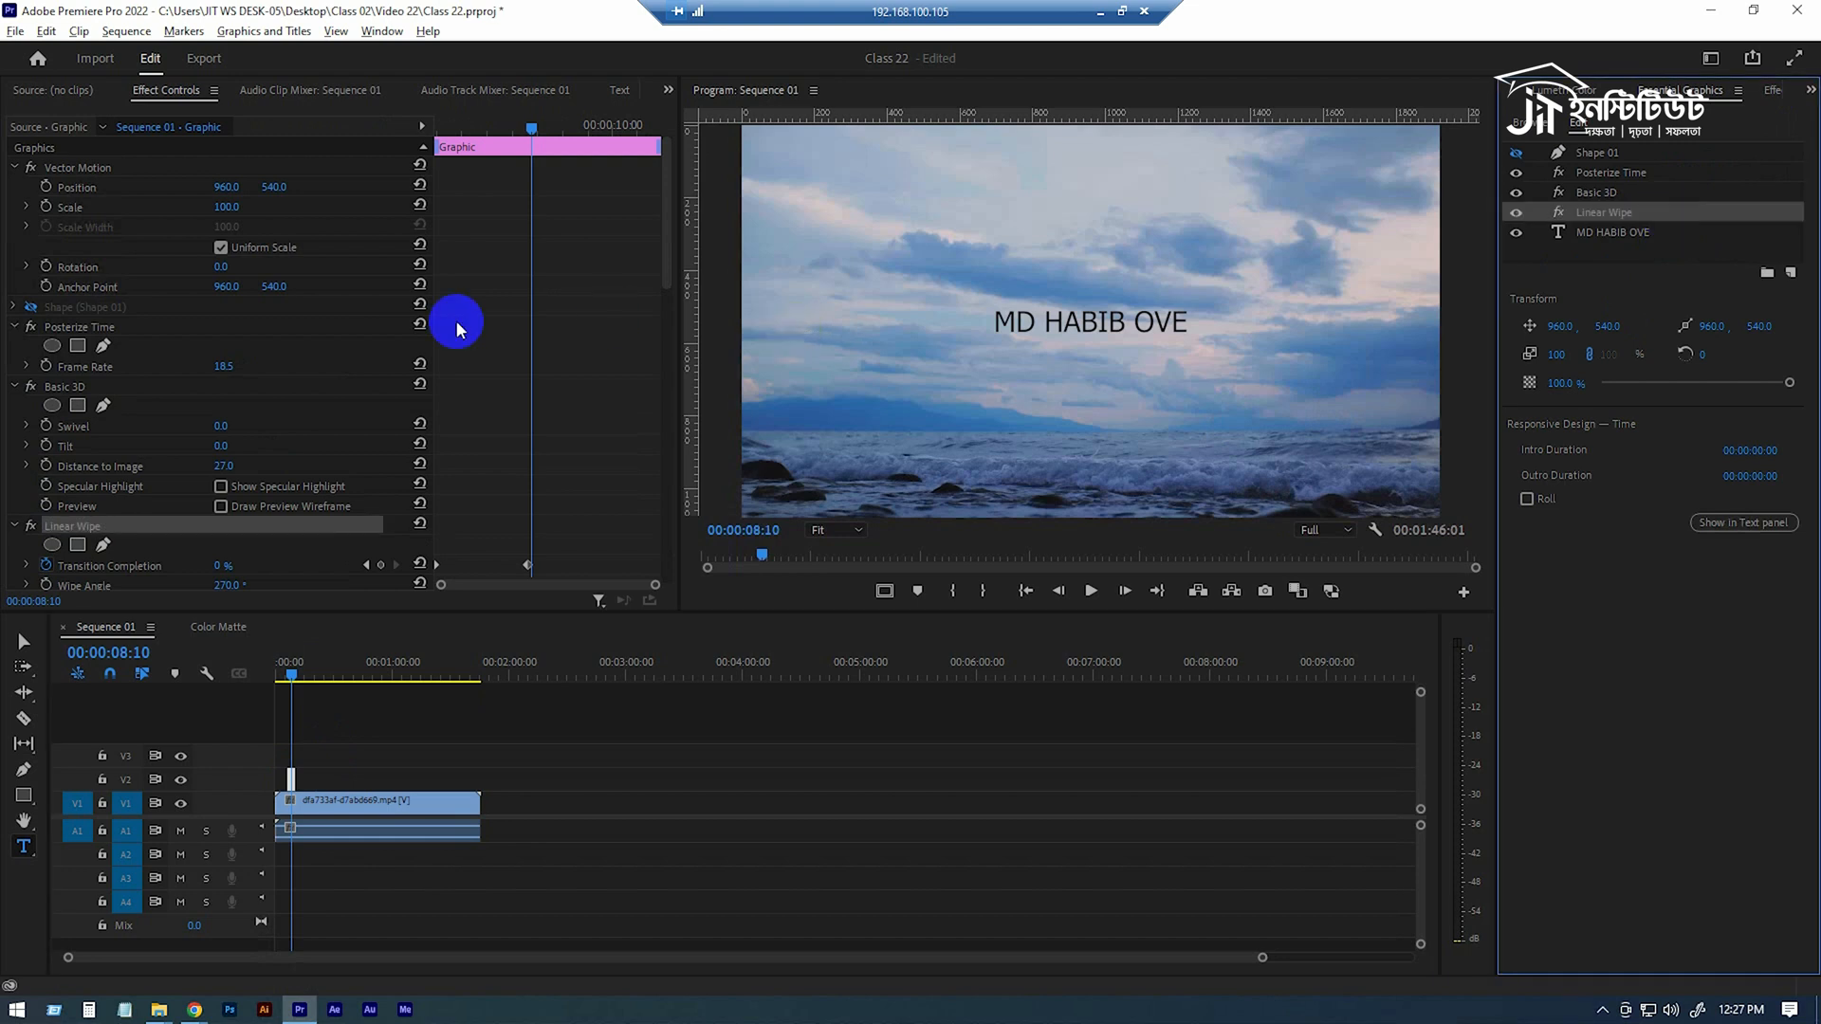
pyautogui.scroll(-4, 168, 412)
pyautogui.click(37, 360)
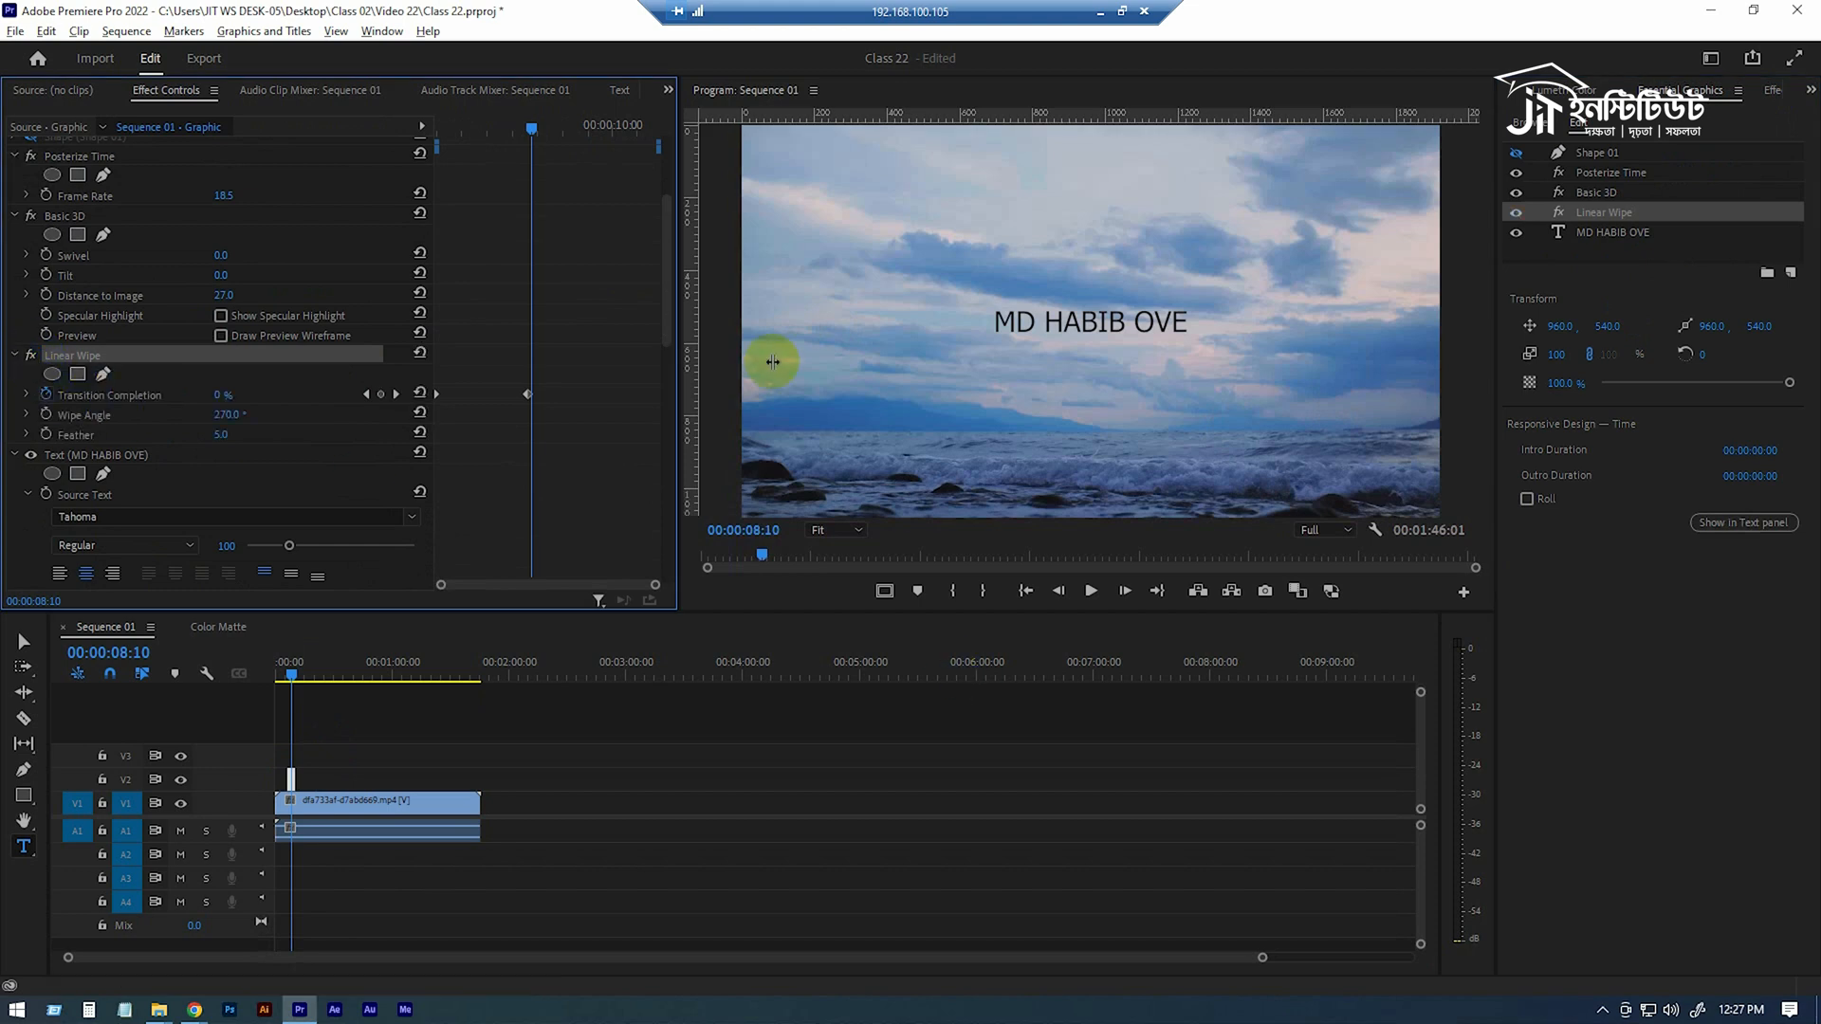
pyautogui.moveTo(527, 138); pyautogui.dragTo(497, 130)
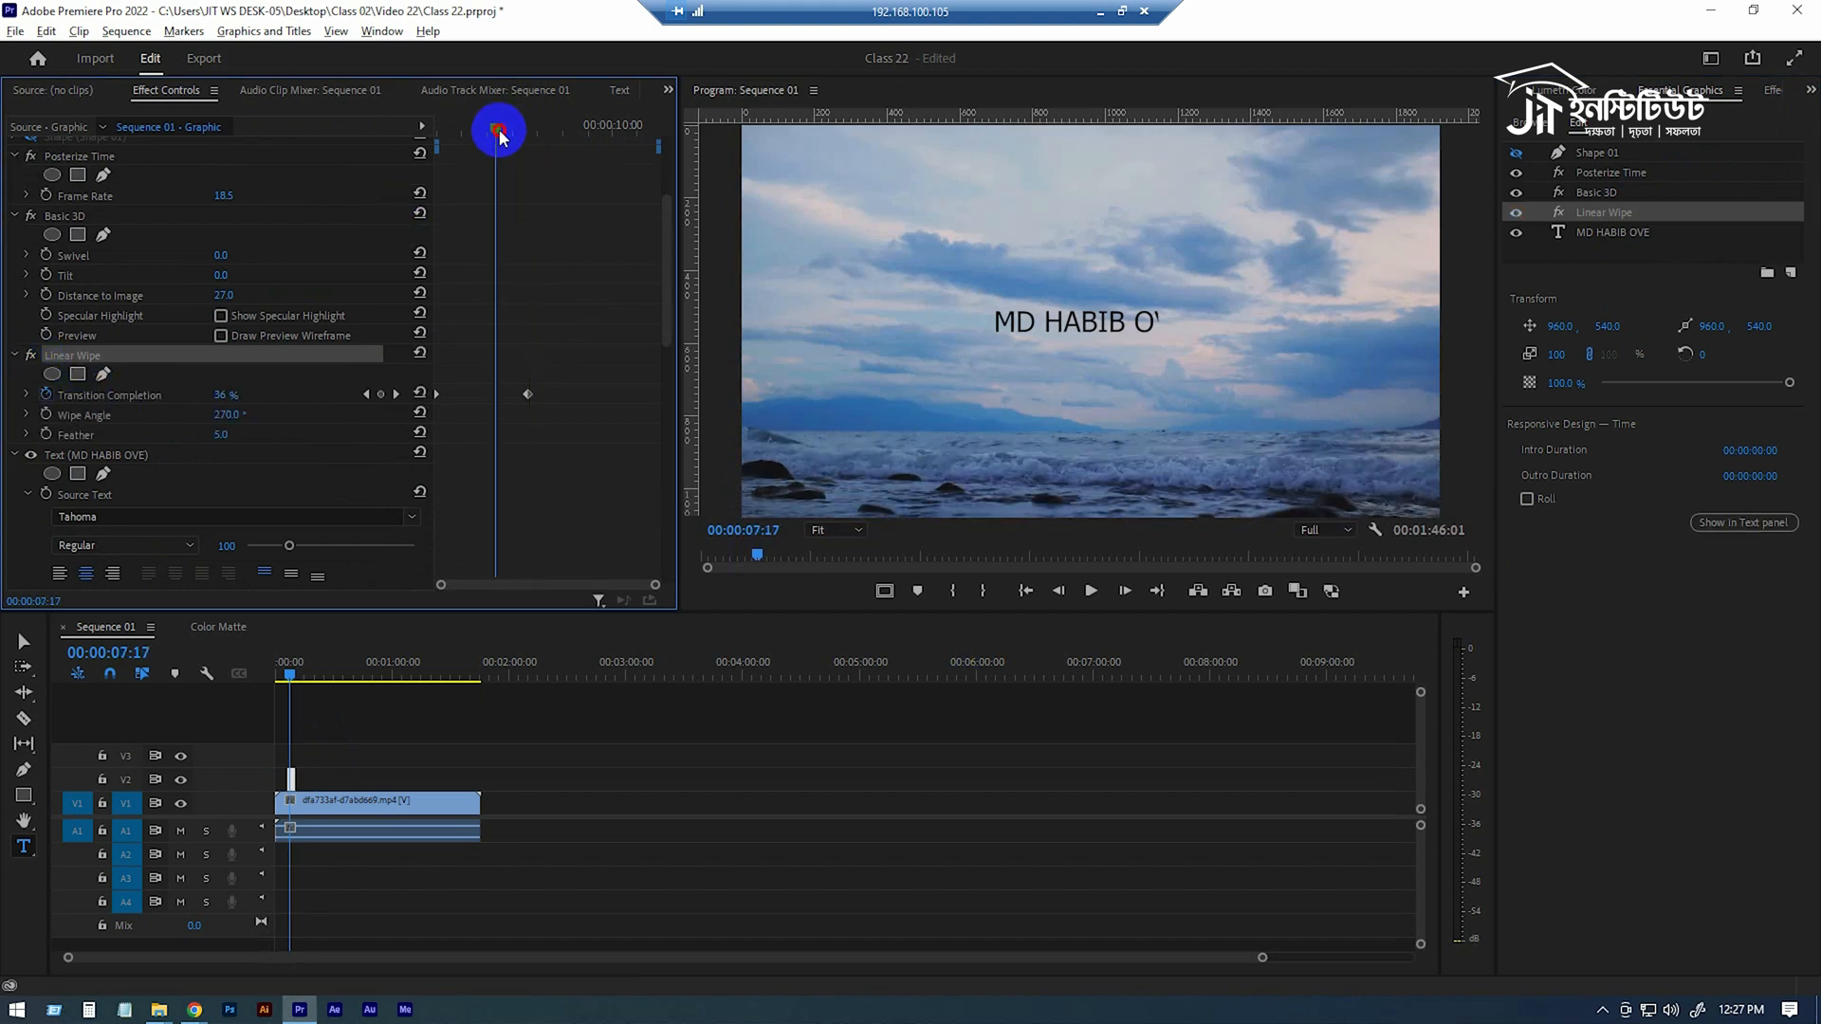
pyautogui.click(31, 356)
pyautogui.click(31, 358)
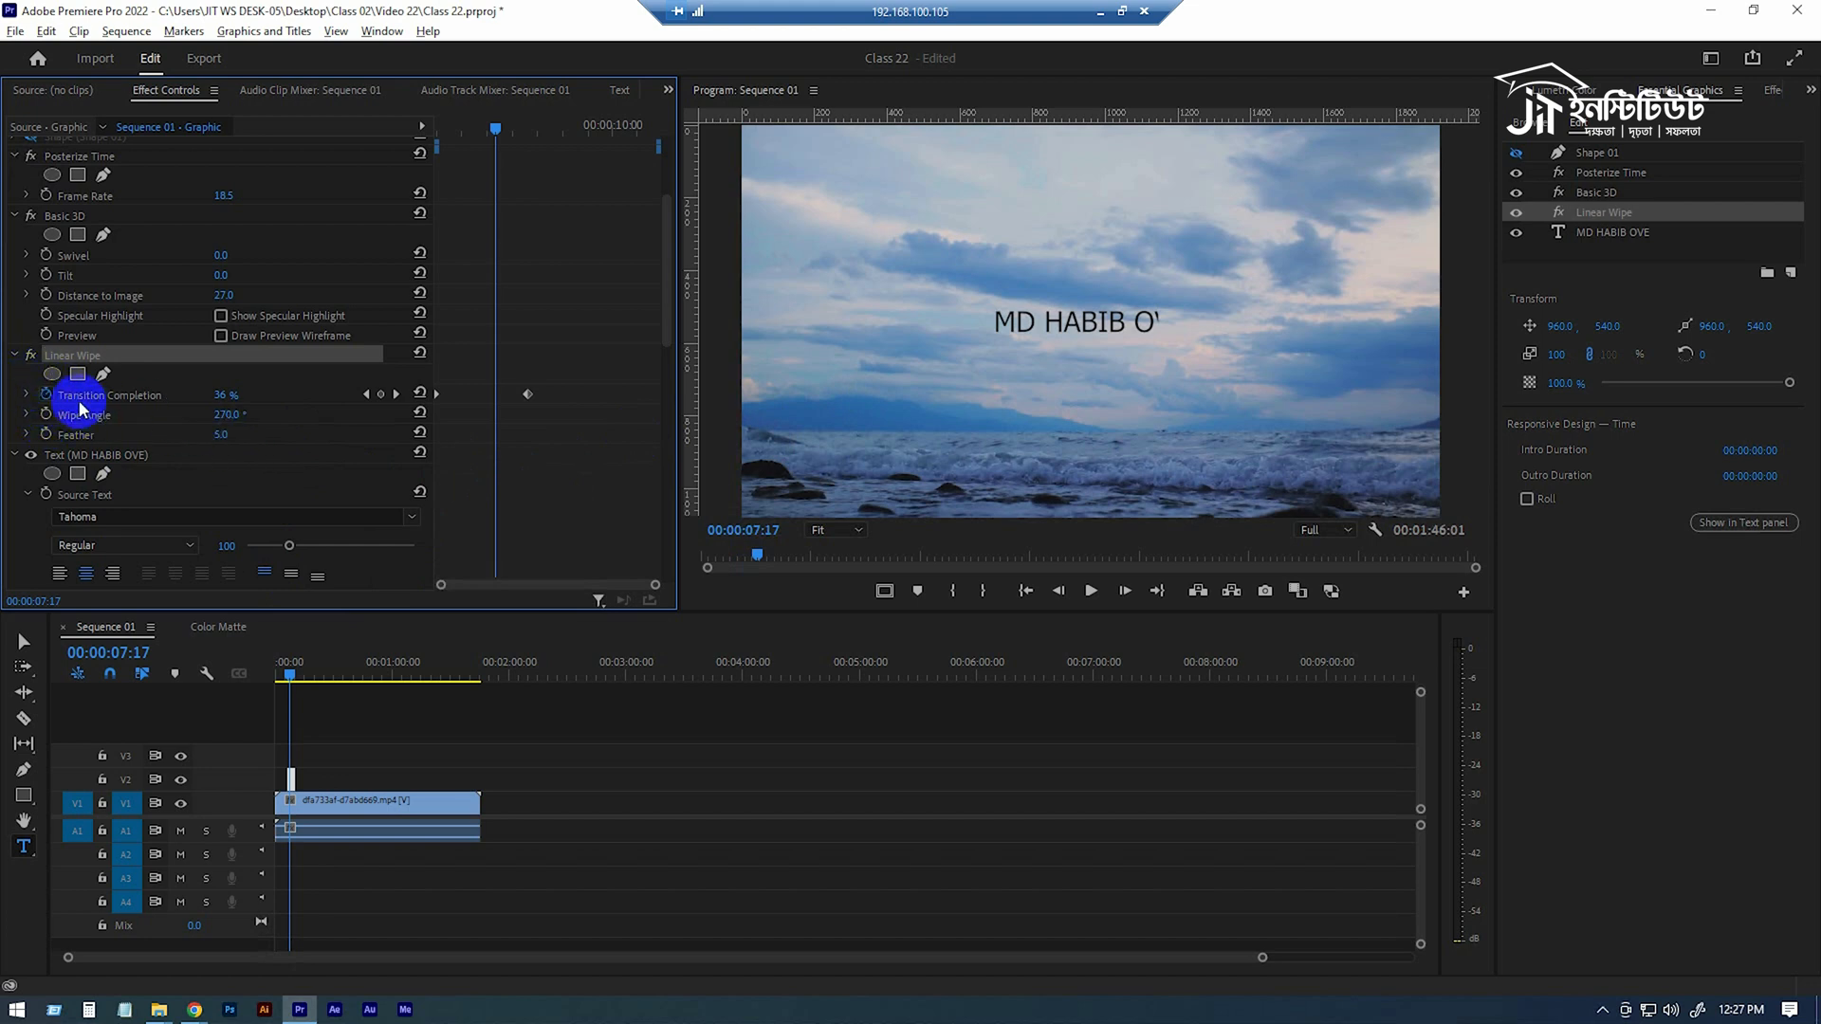
pyautogui.click(31, 356)
pyautogui.click(32, 357)
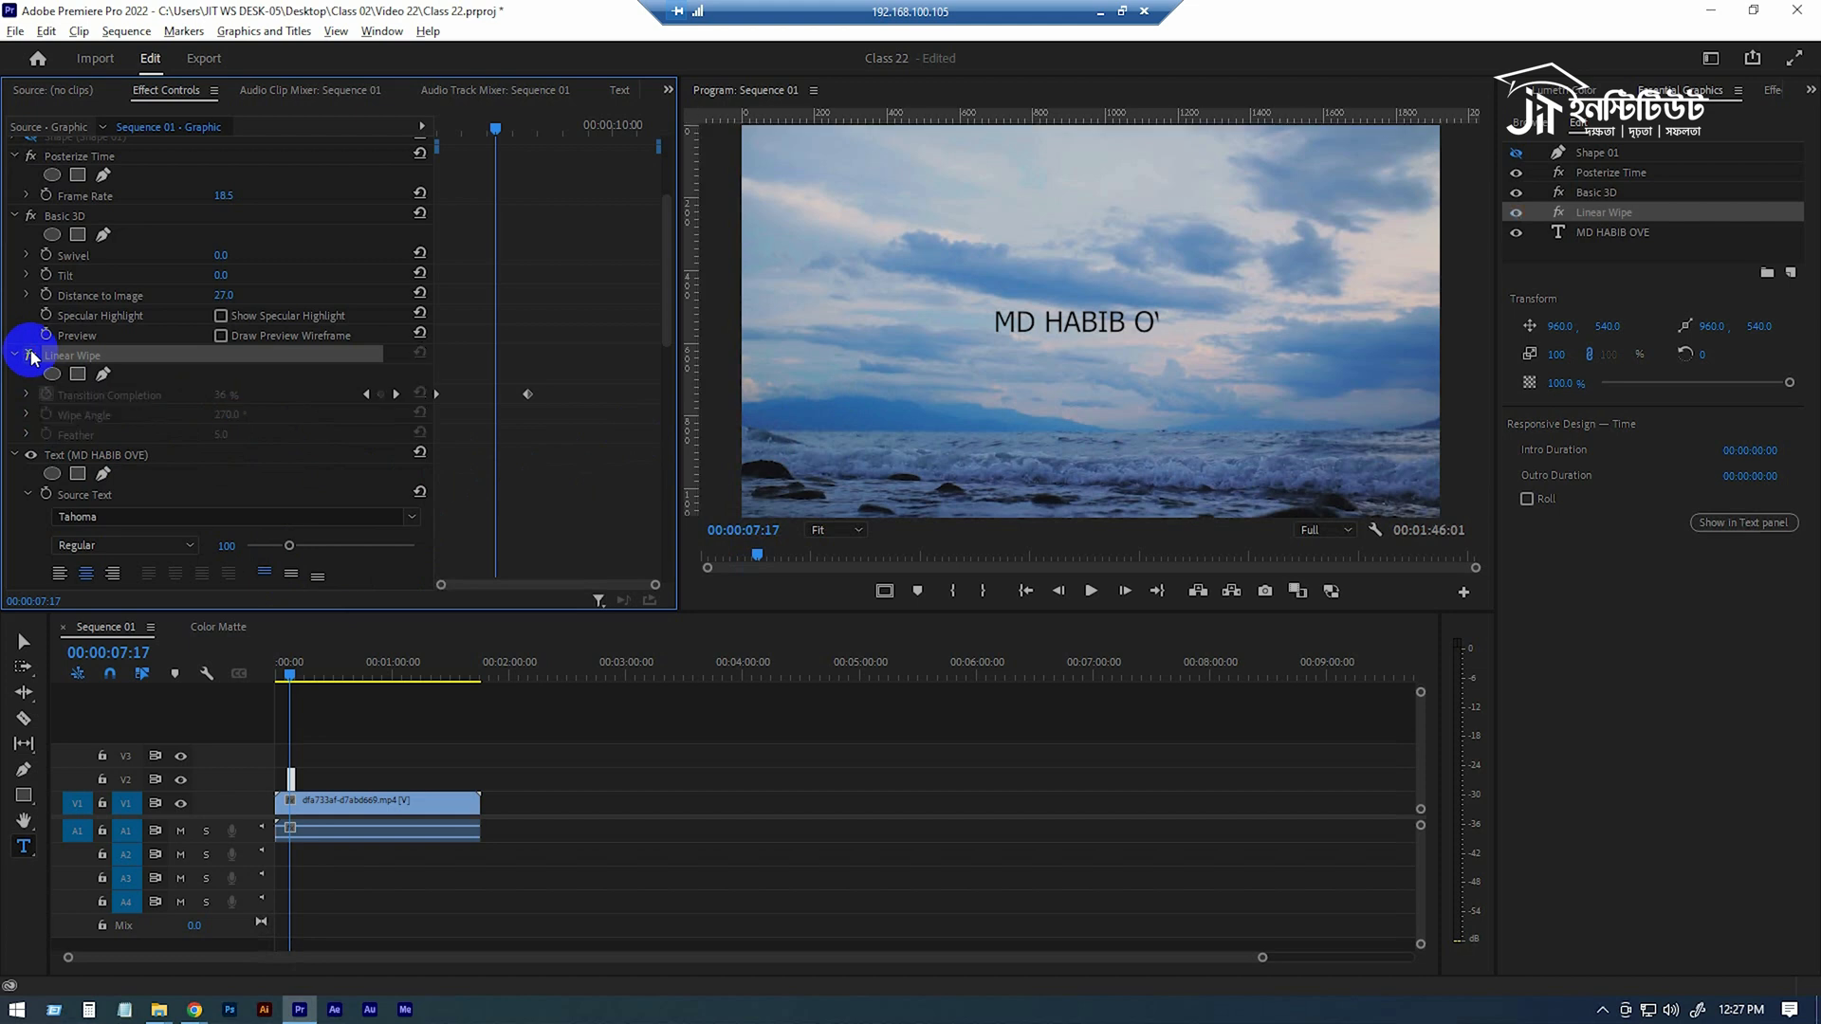
pyautogui.click(31, 357)
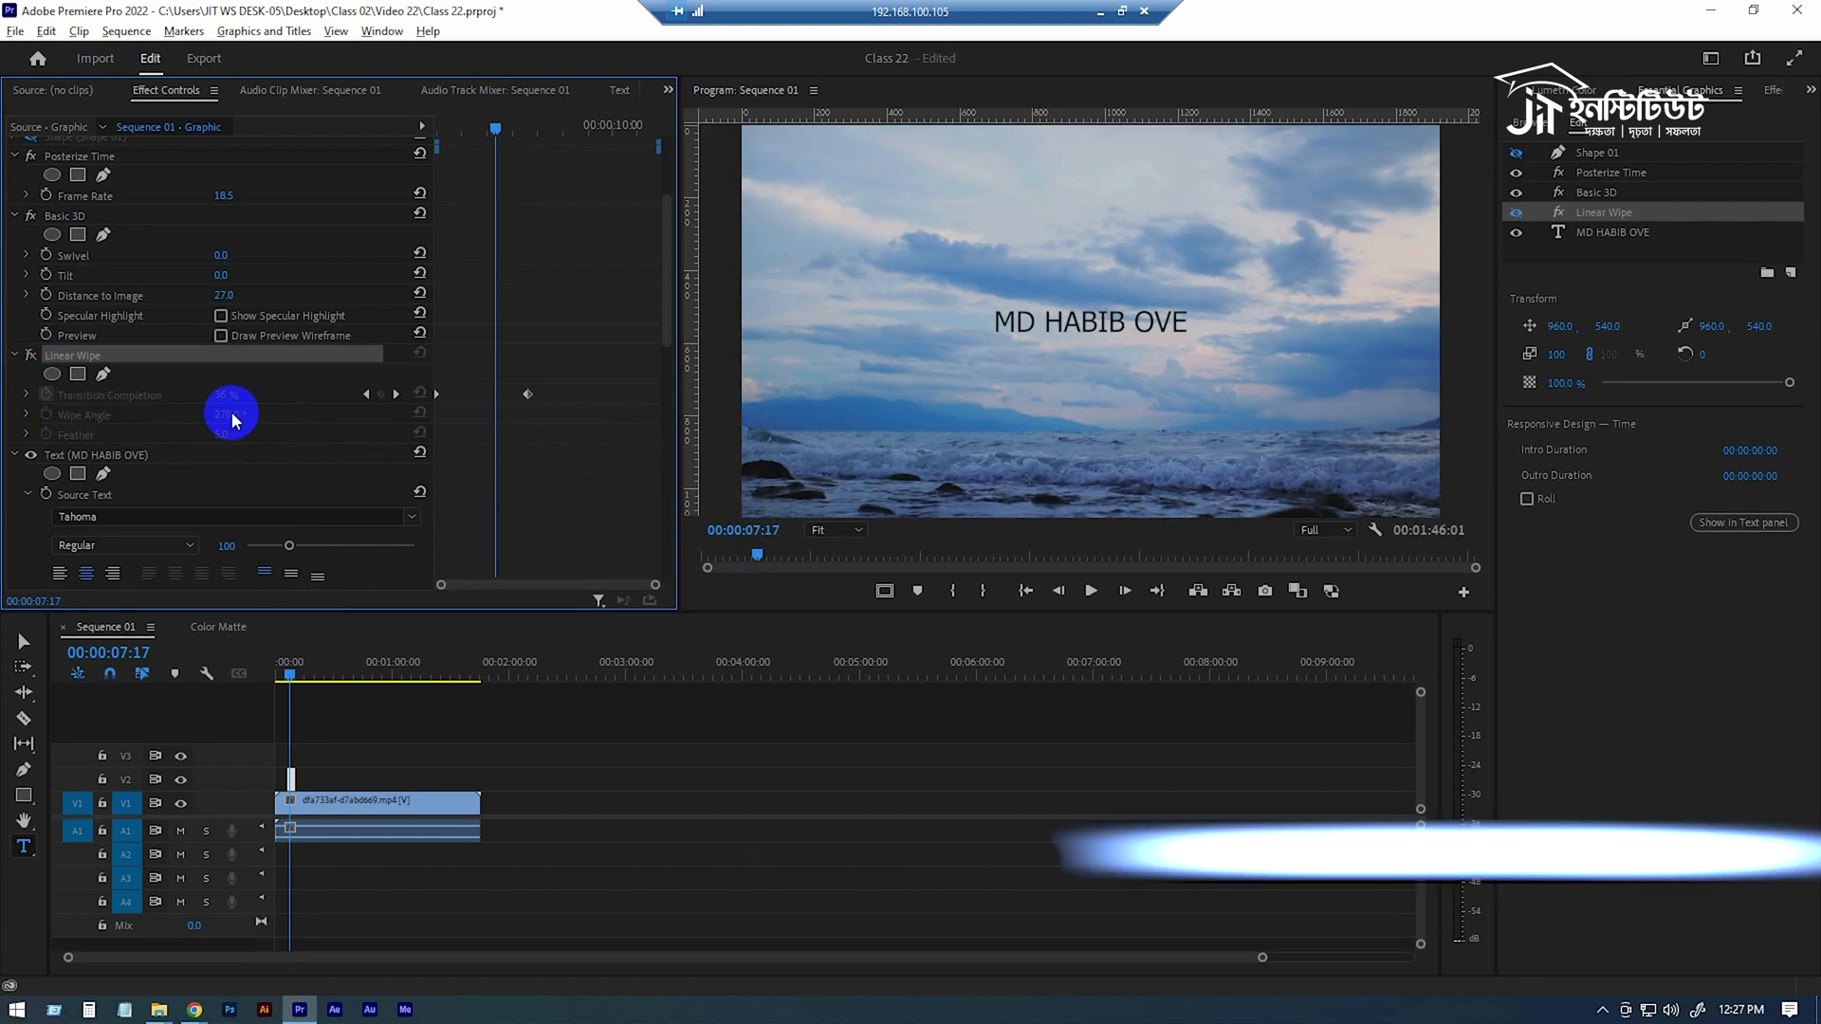
# Toggle the title graphic's Basic 3D and Posterize Time effects off and on to compare their influence on the text.
pyautogui.click(1612, 196)
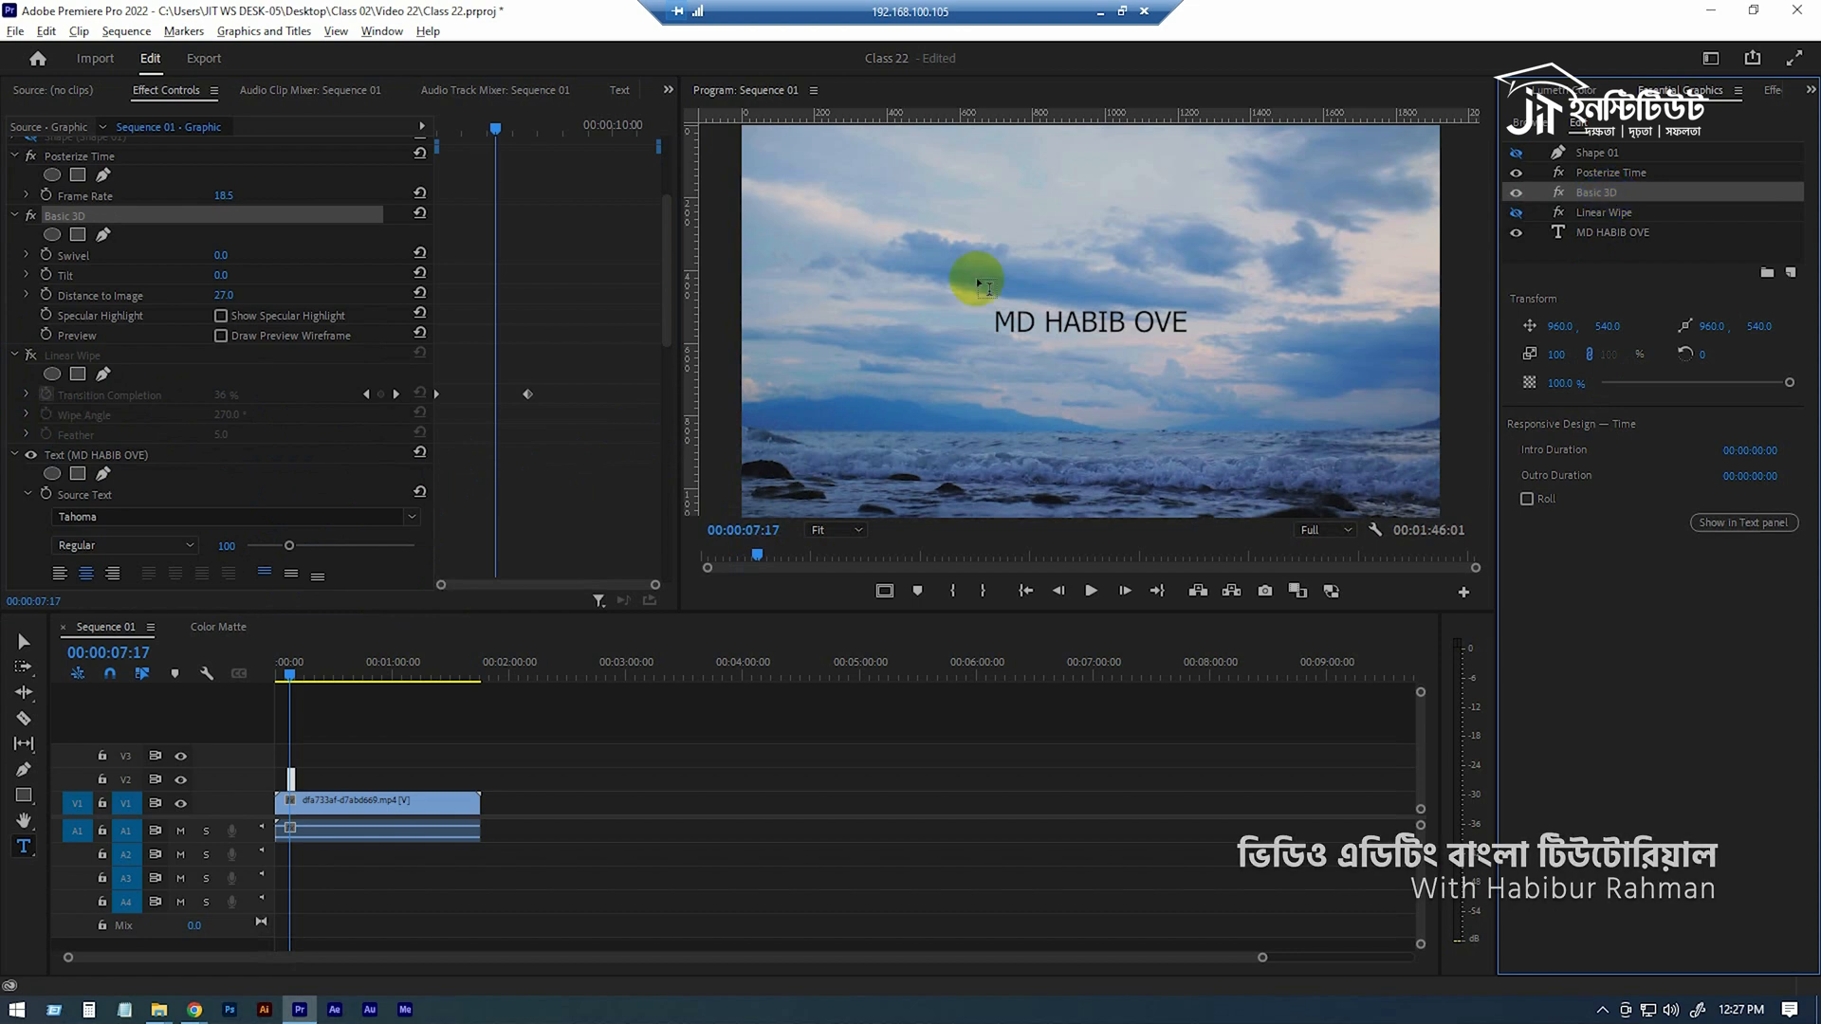
pyautogui.click(31, 216)
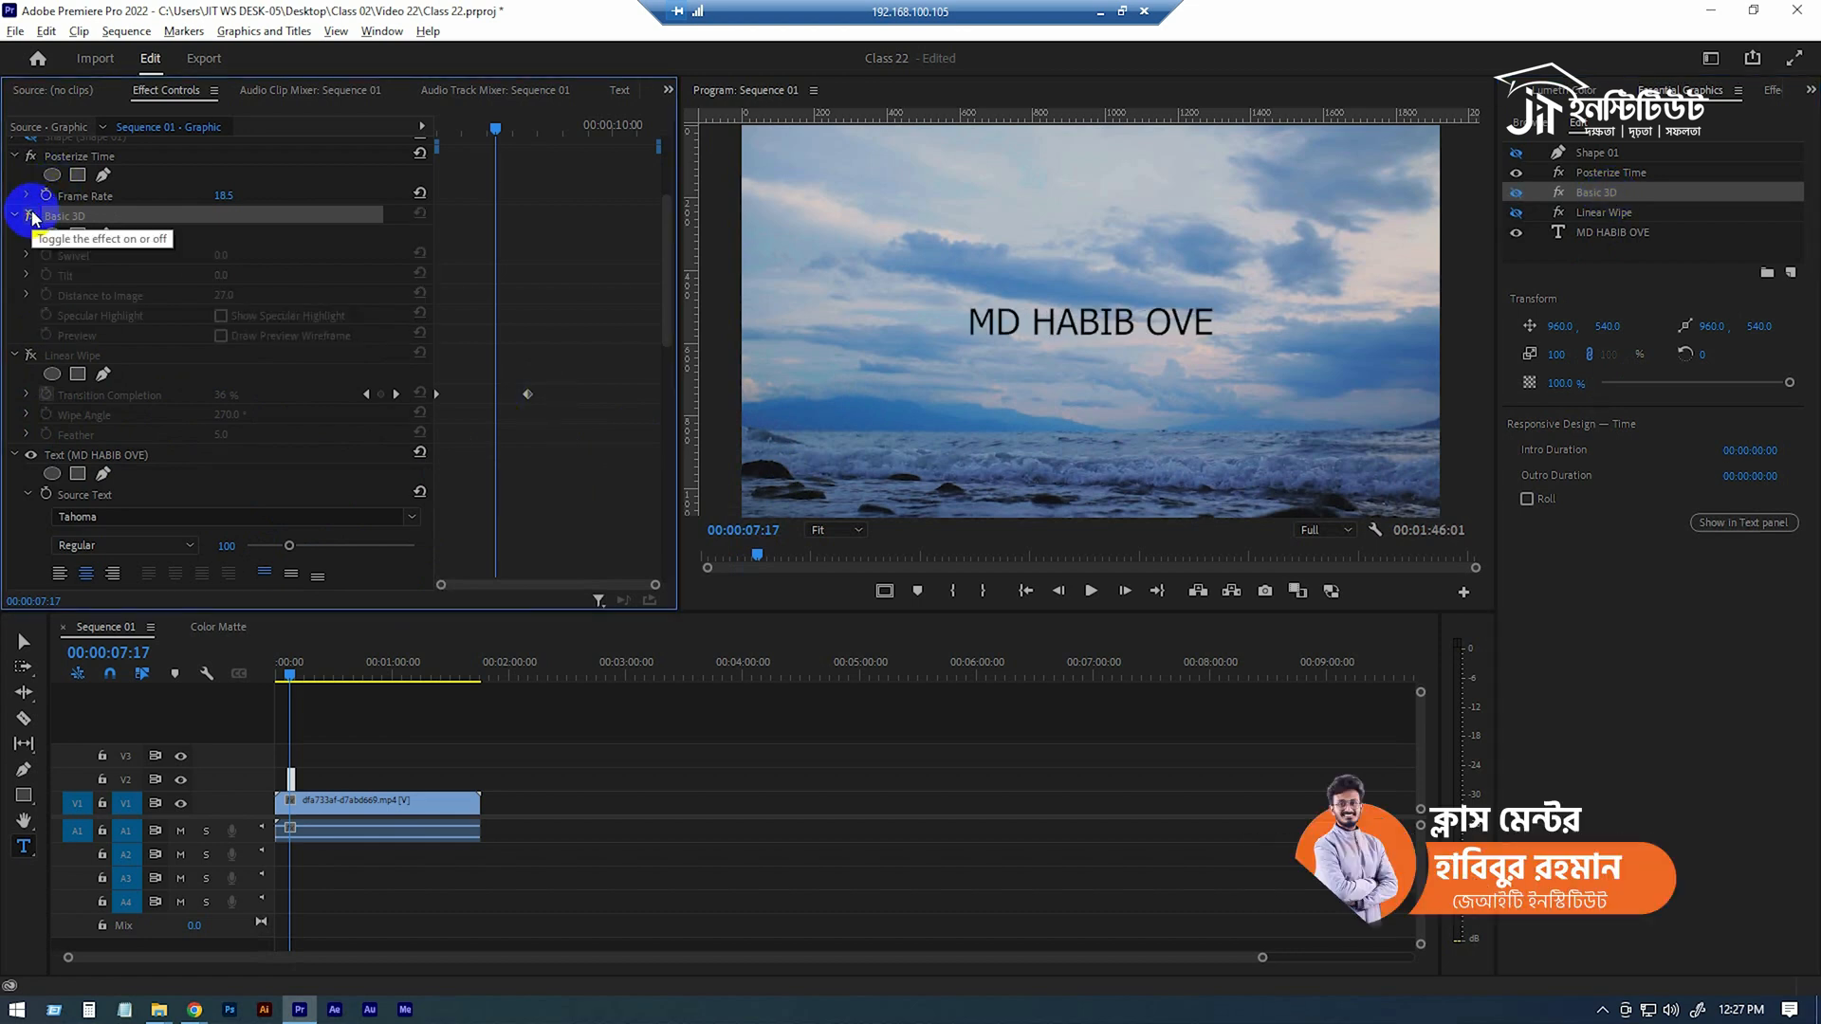
pyautogui.click(1621, 173)
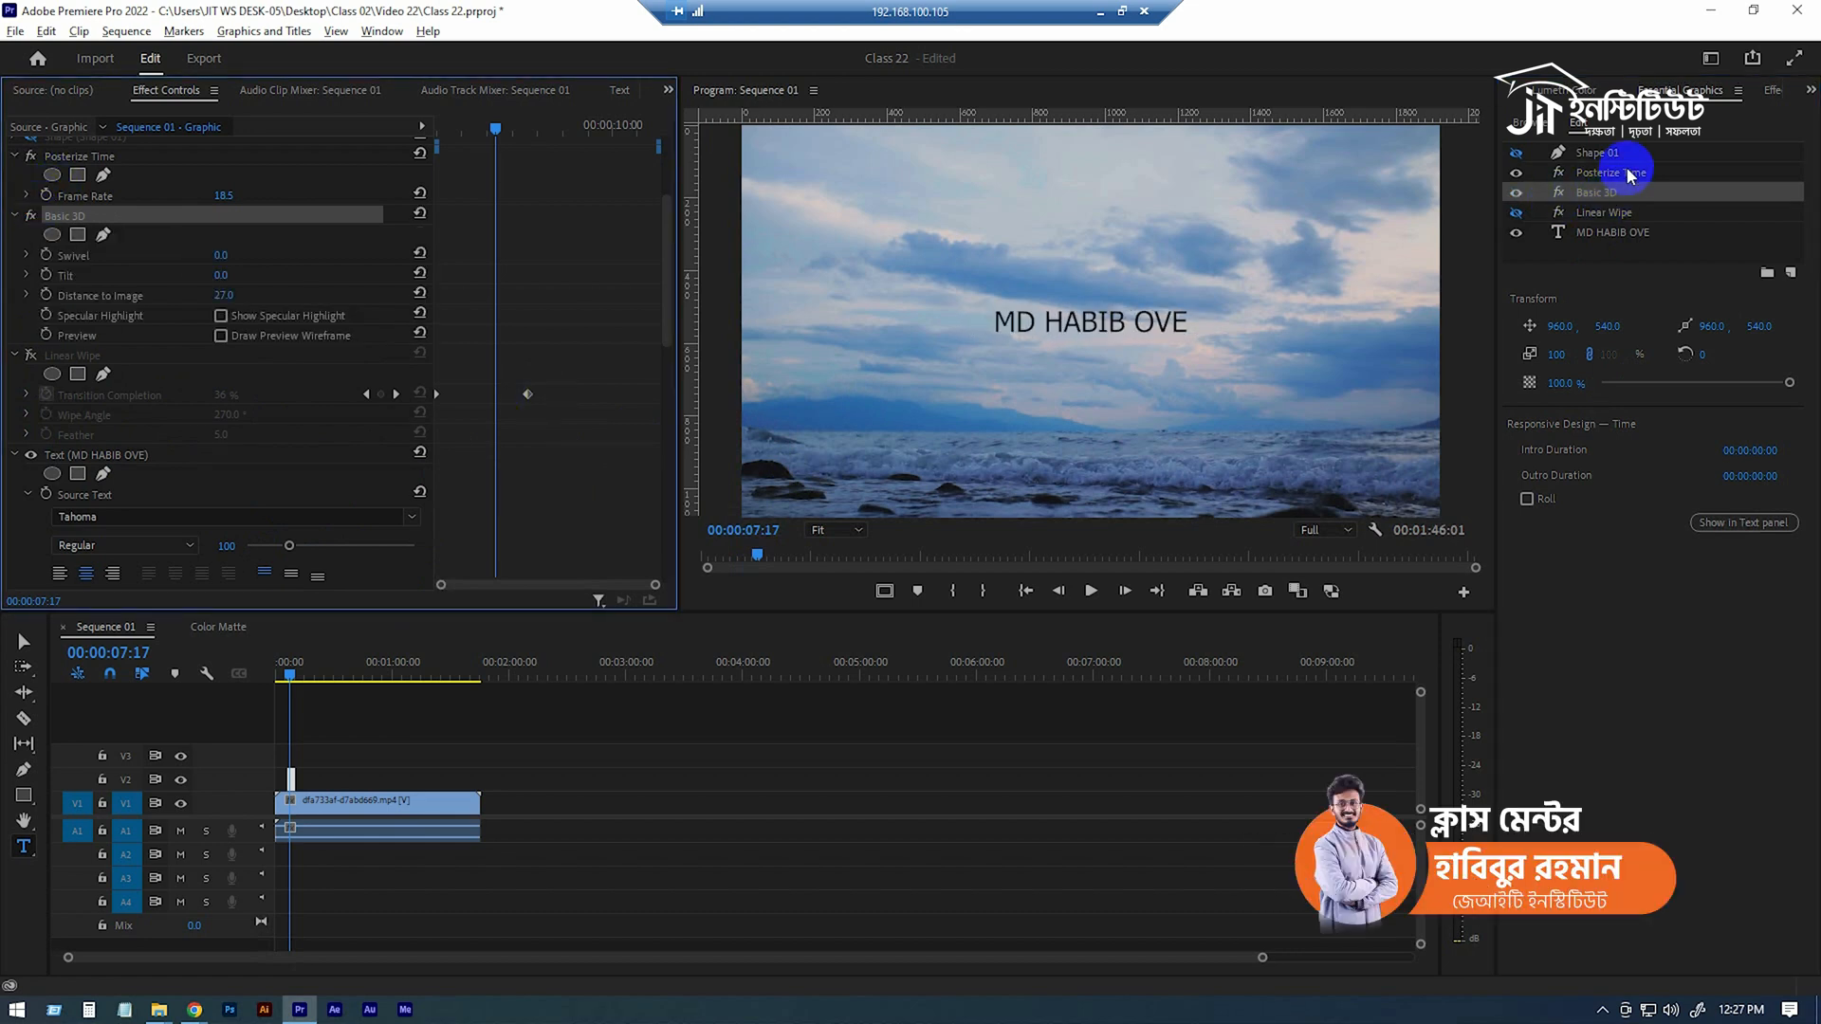
pyautogui.scroll(2, 154, 358)
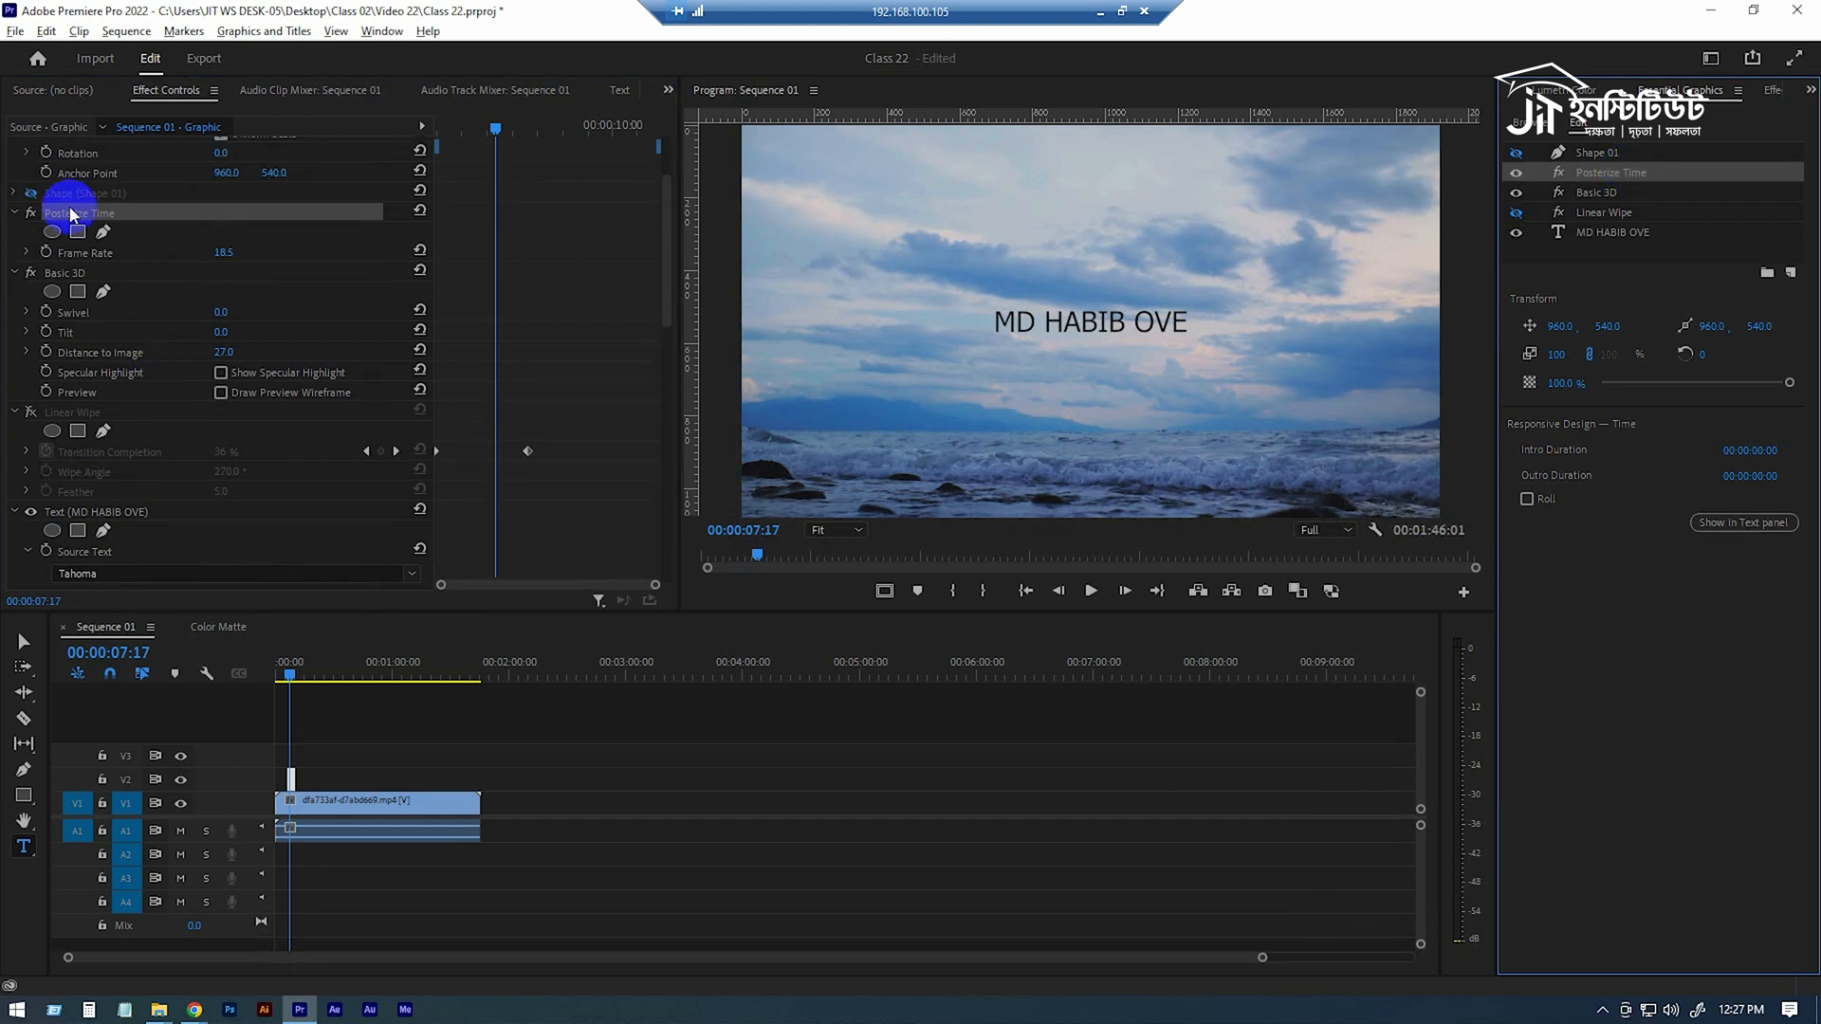
pyautogui.click(29, 215)
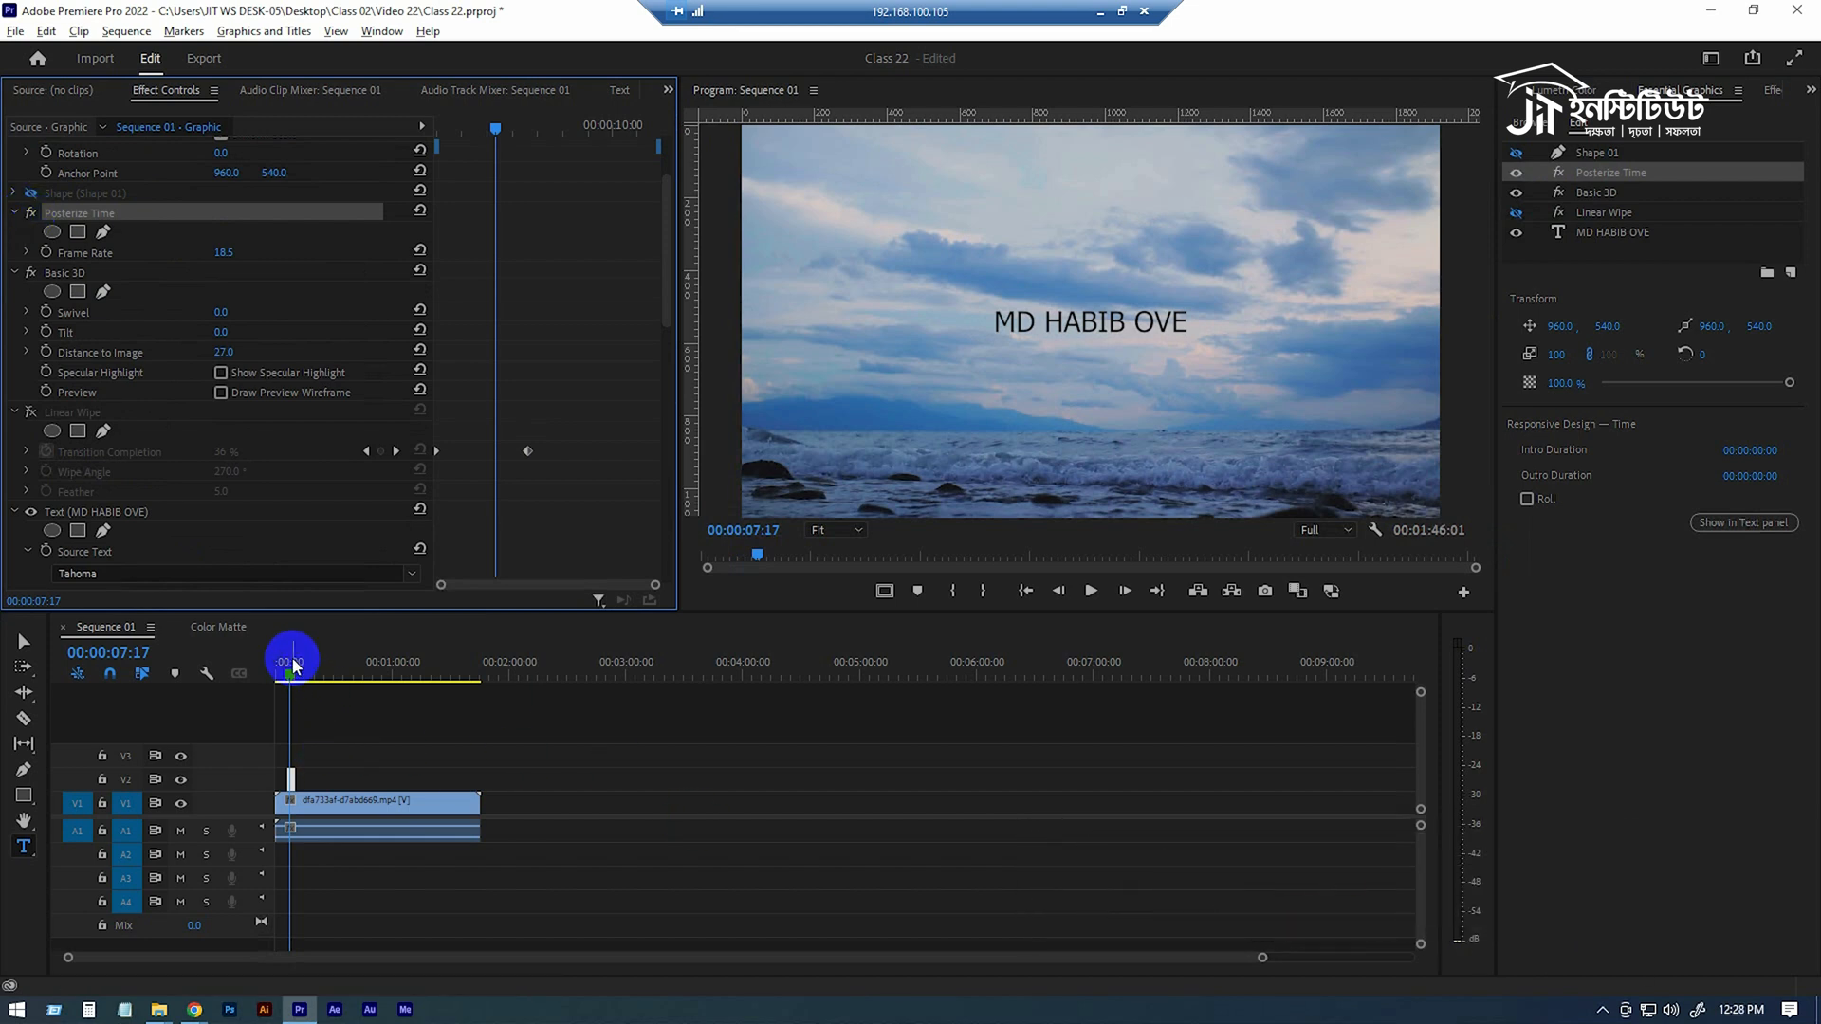
# Create a new text title on V2 at 00:00:25:08 containing the same name as the first title.
pyautogui.moveTo(292, 662); pyautogui.dragTo(323, 662)
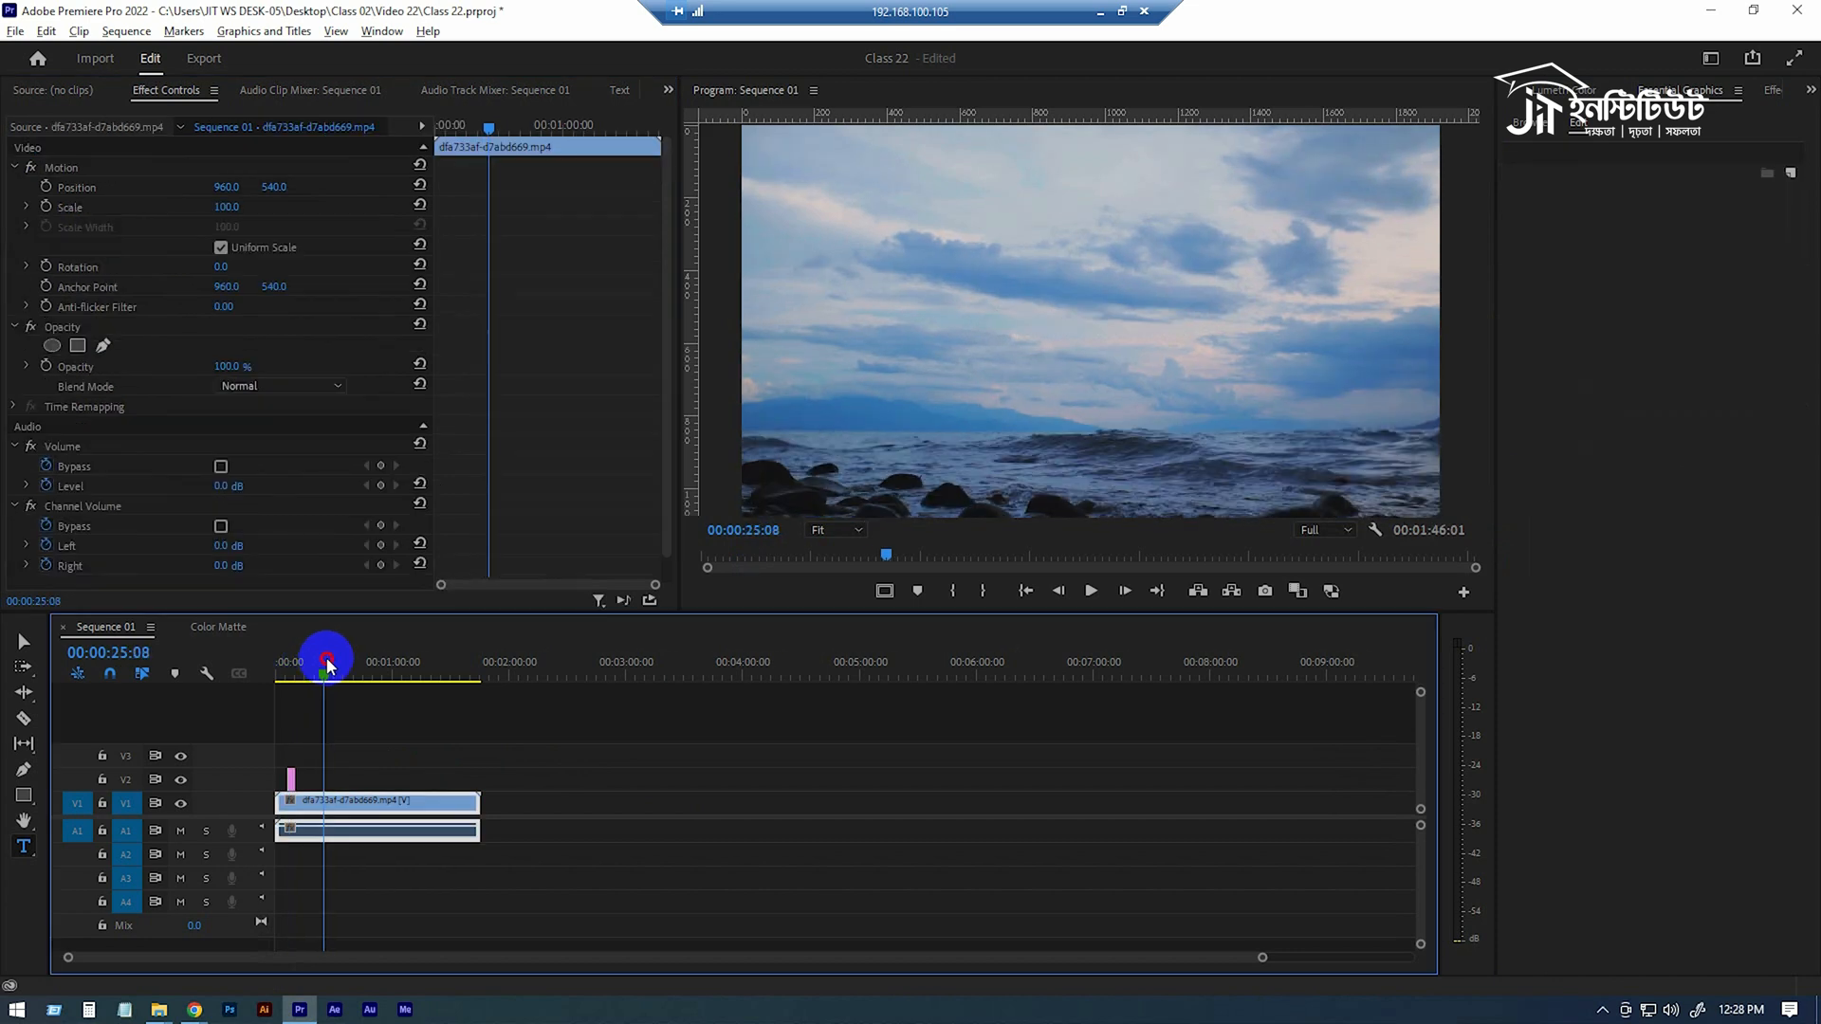
pyautogui.click(323, 777)
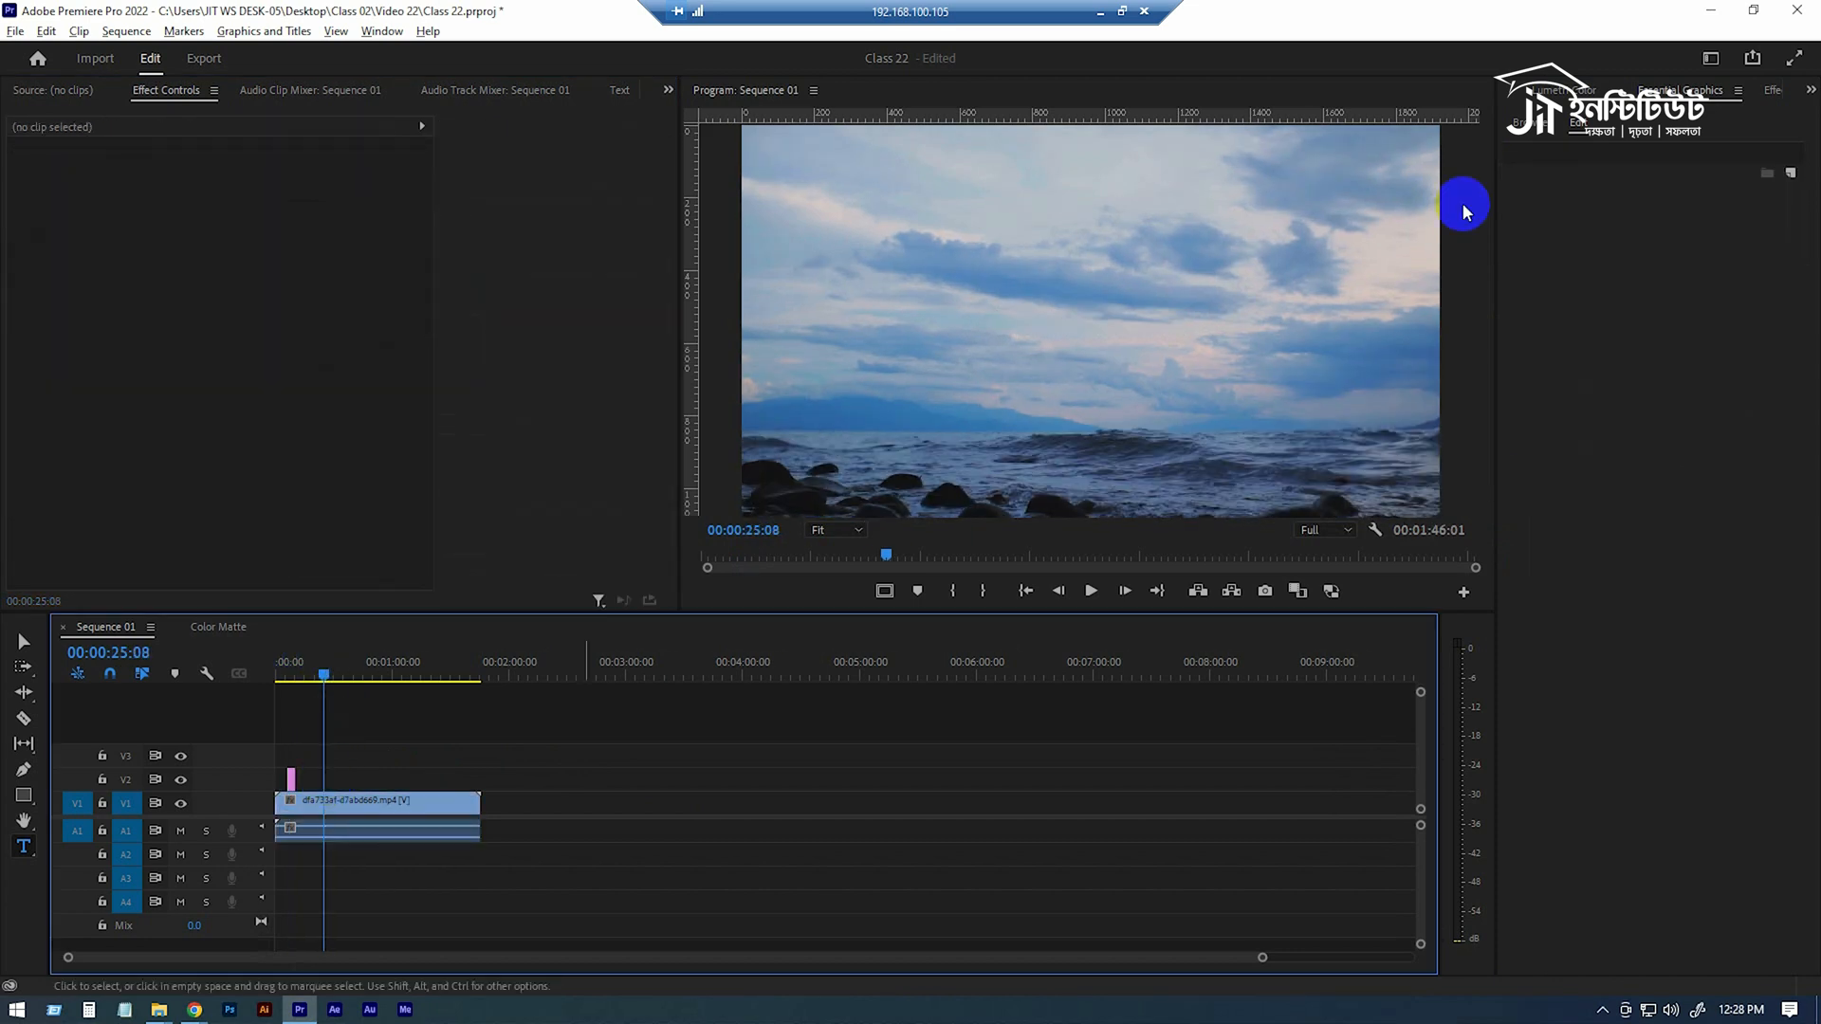
pyautogui.click(22, 849)
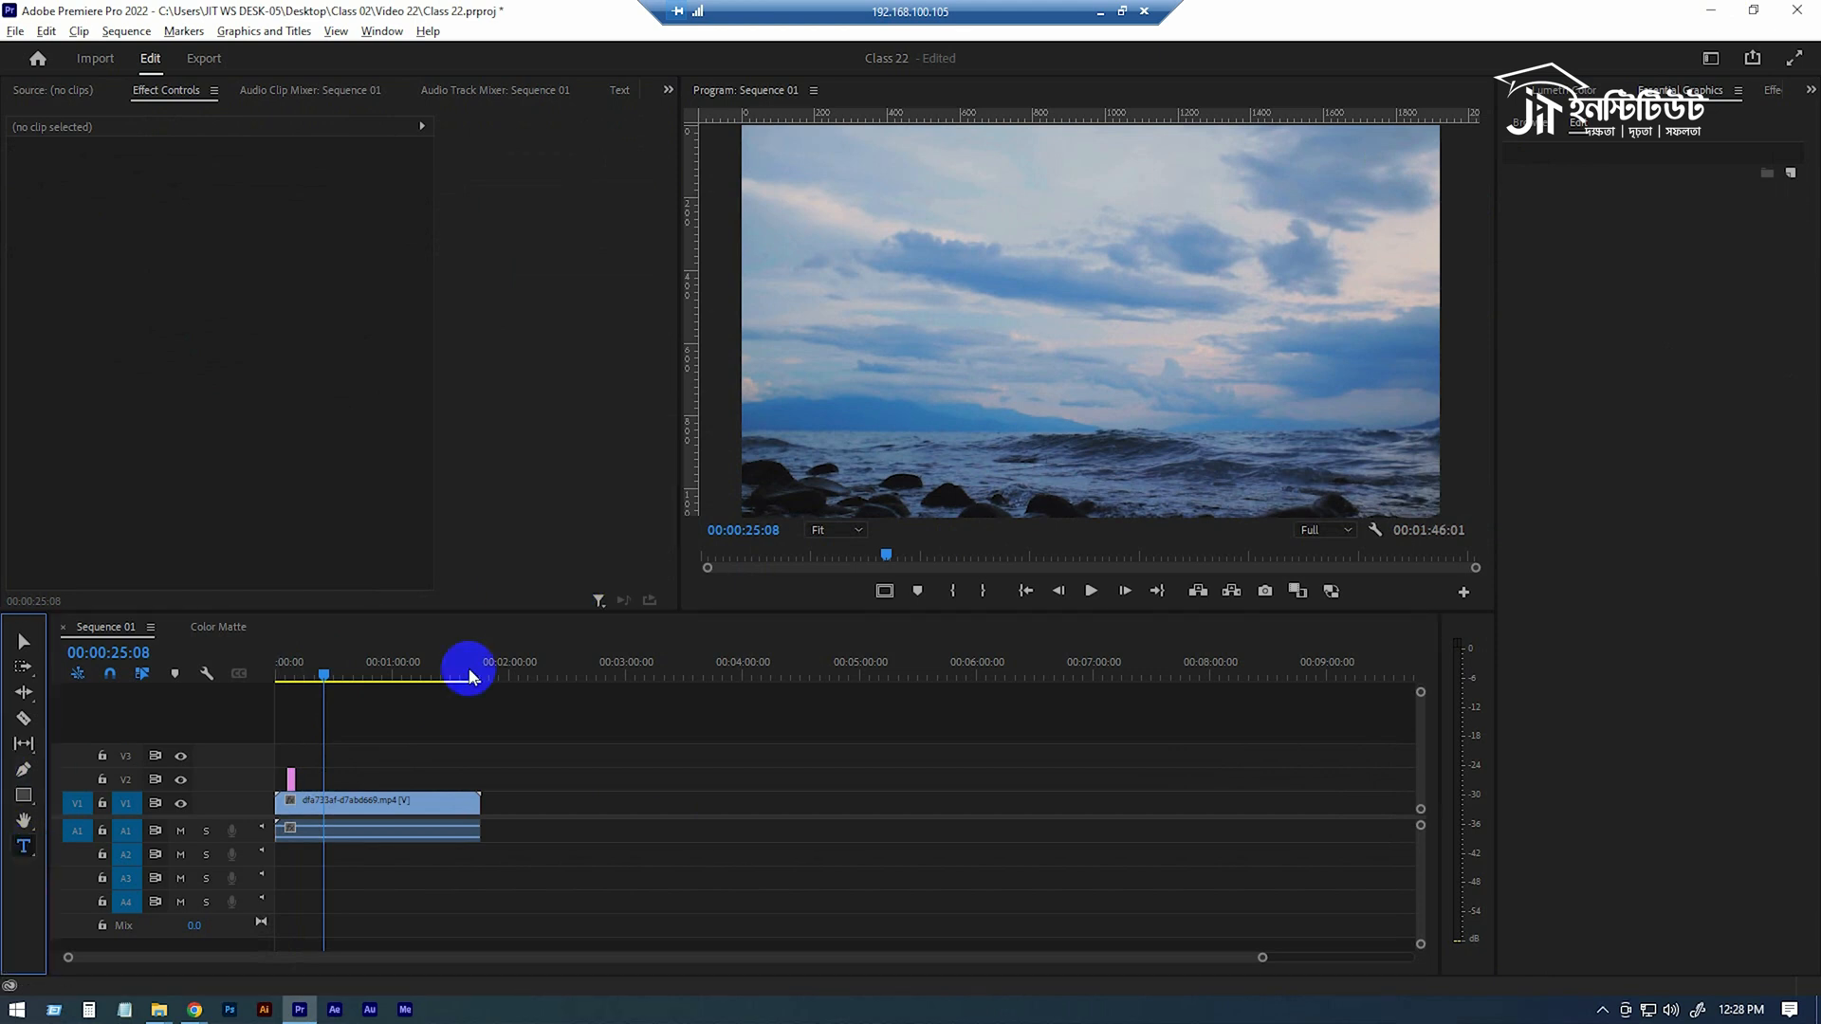
pyautogui.click(979, 309)
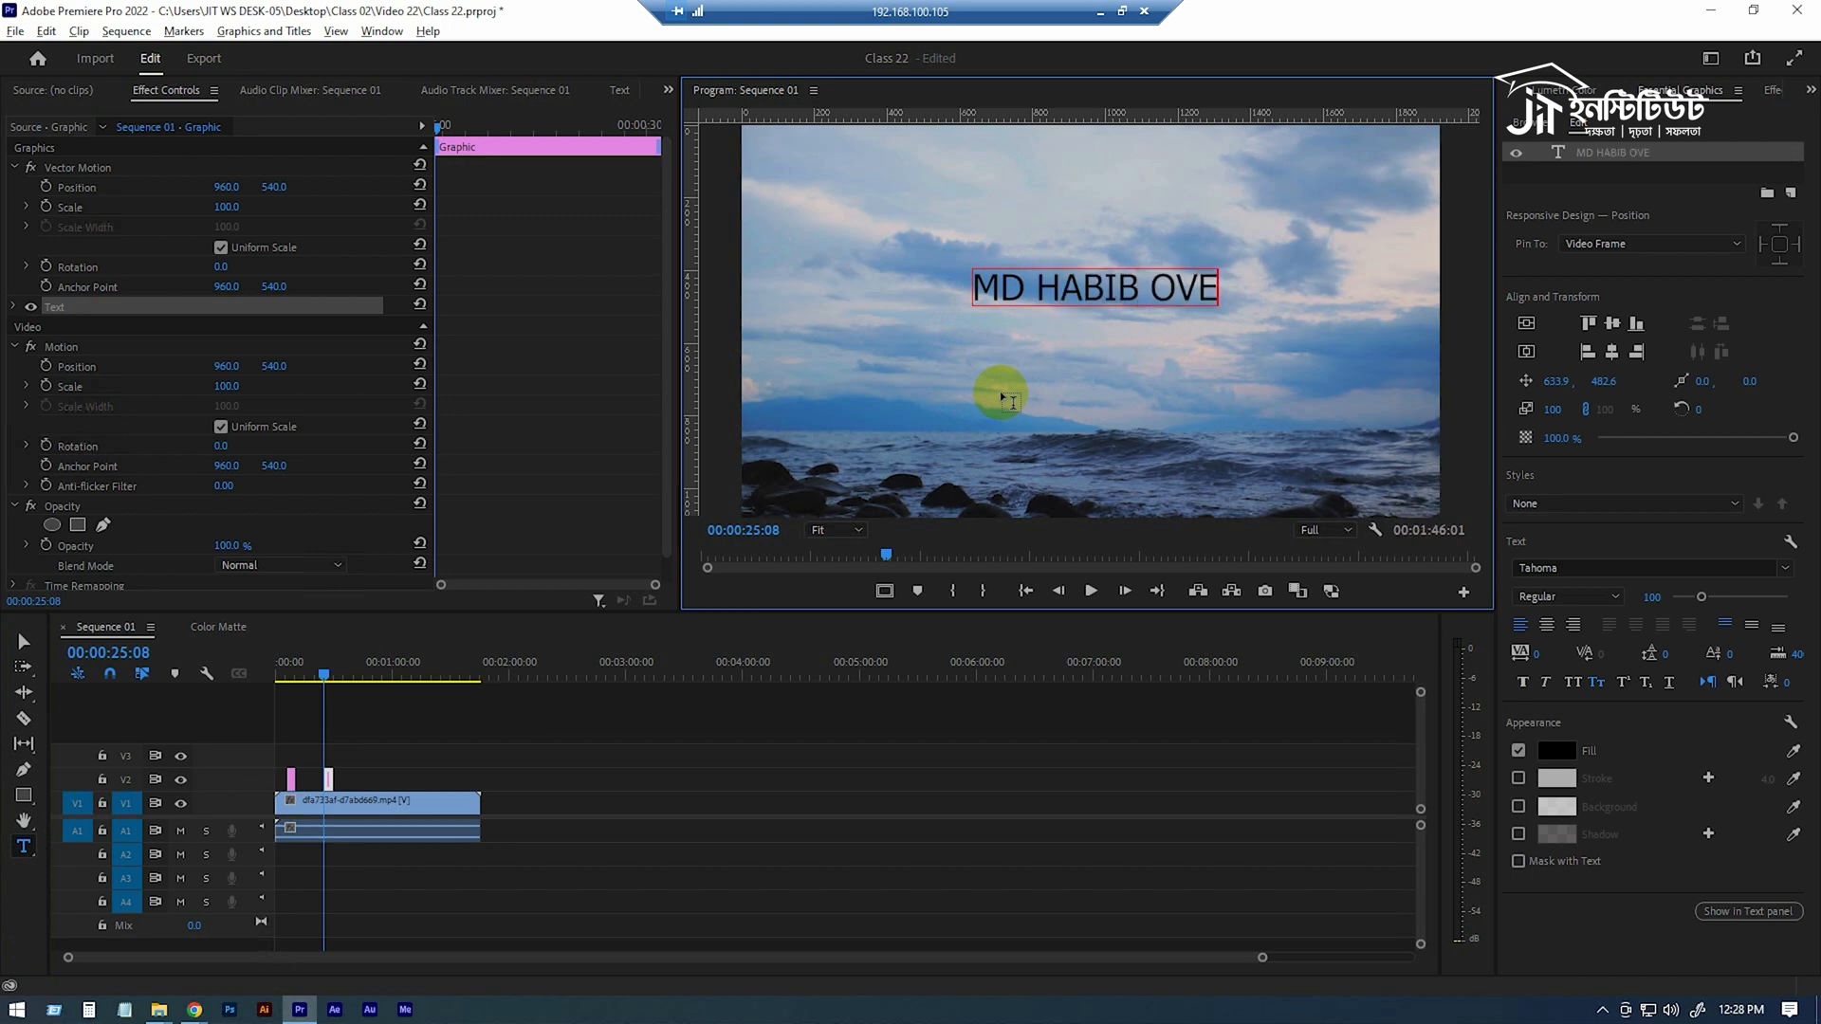
# Center the new title vertically and horizontally in the frame and move its anchor point to the middle of the text.
pyautogui.click(330, 781)
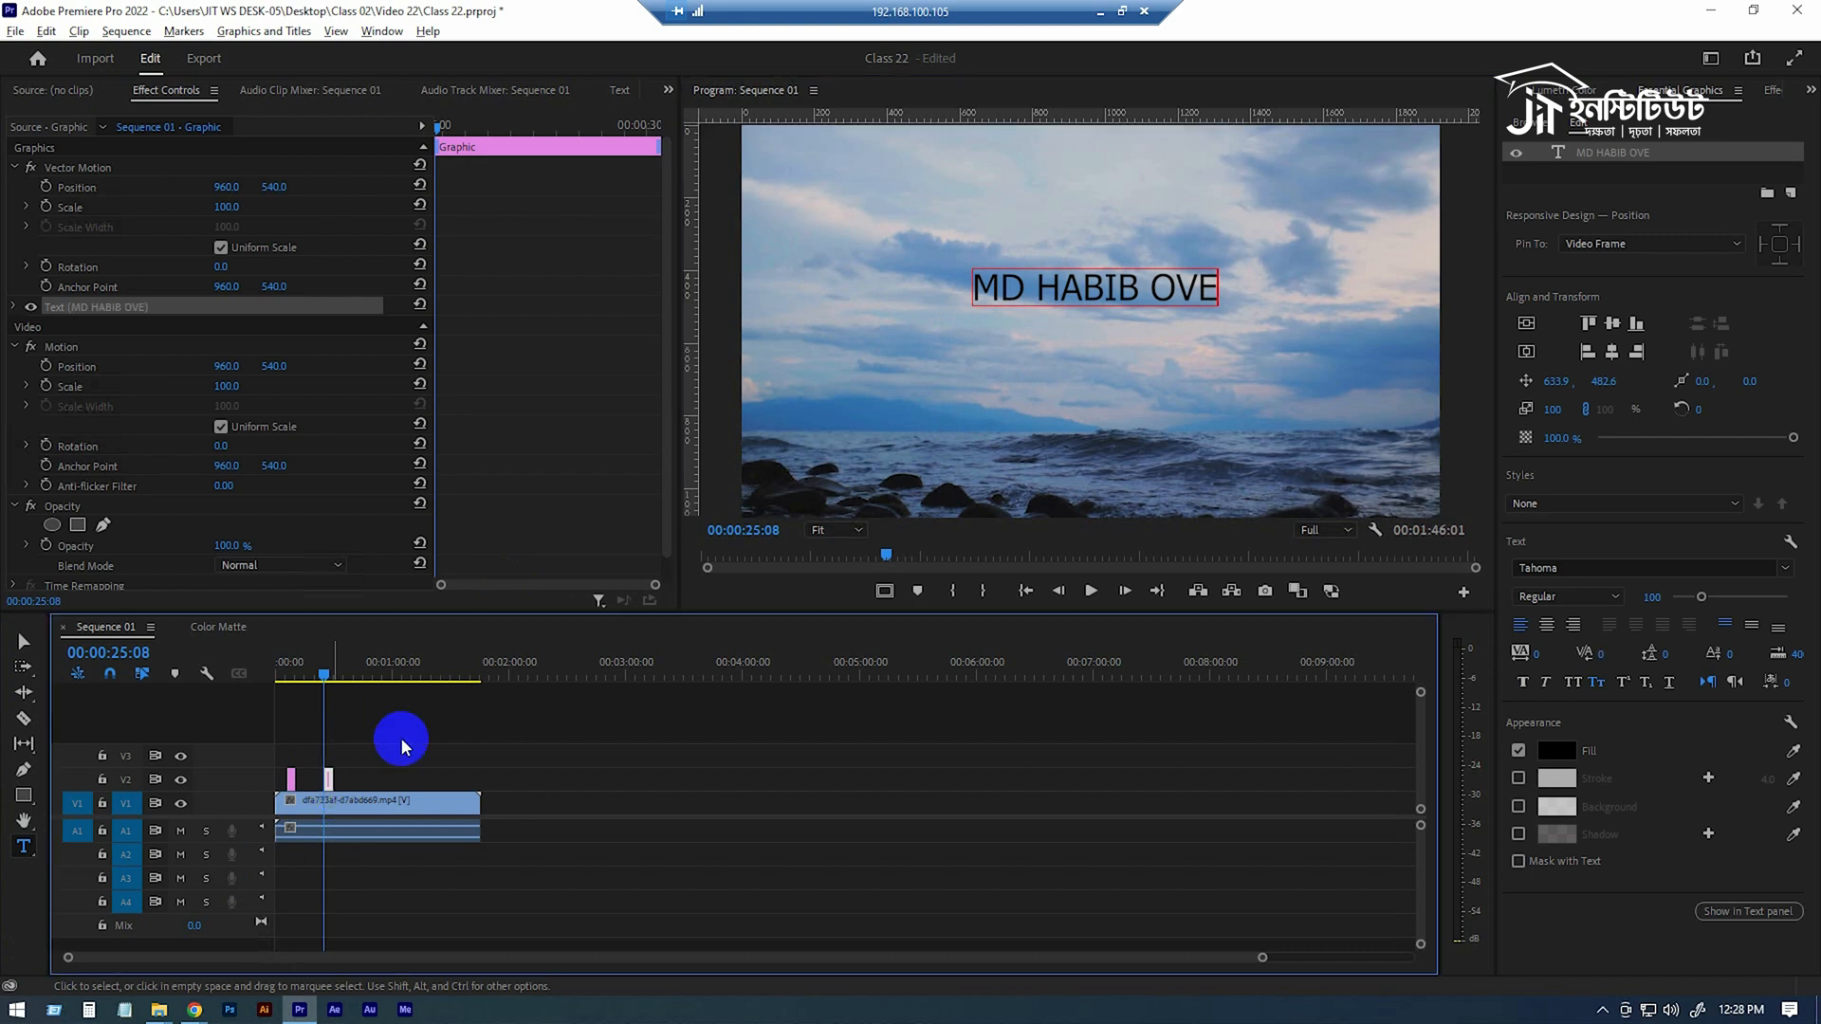
pyautogui.press('c')
pyautogui.press('v')
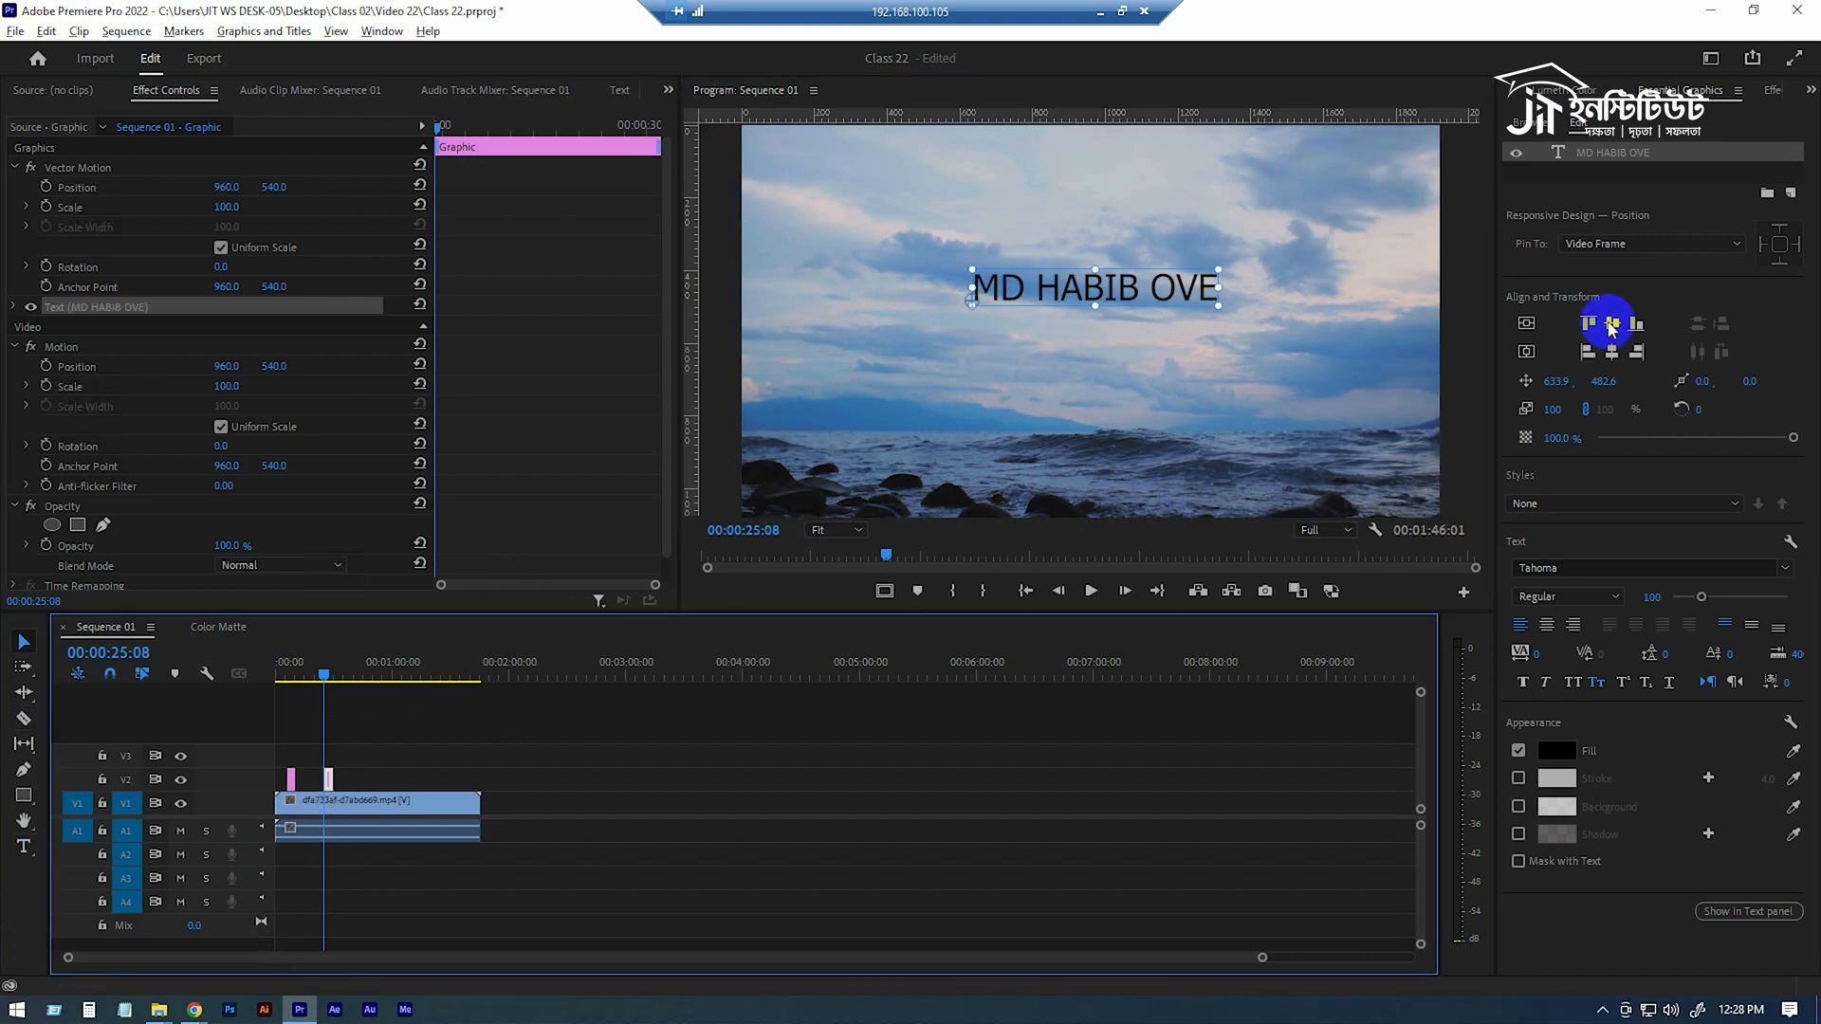
pyautogui.click(1610, 324)
pyautogui.click(1611, 352)
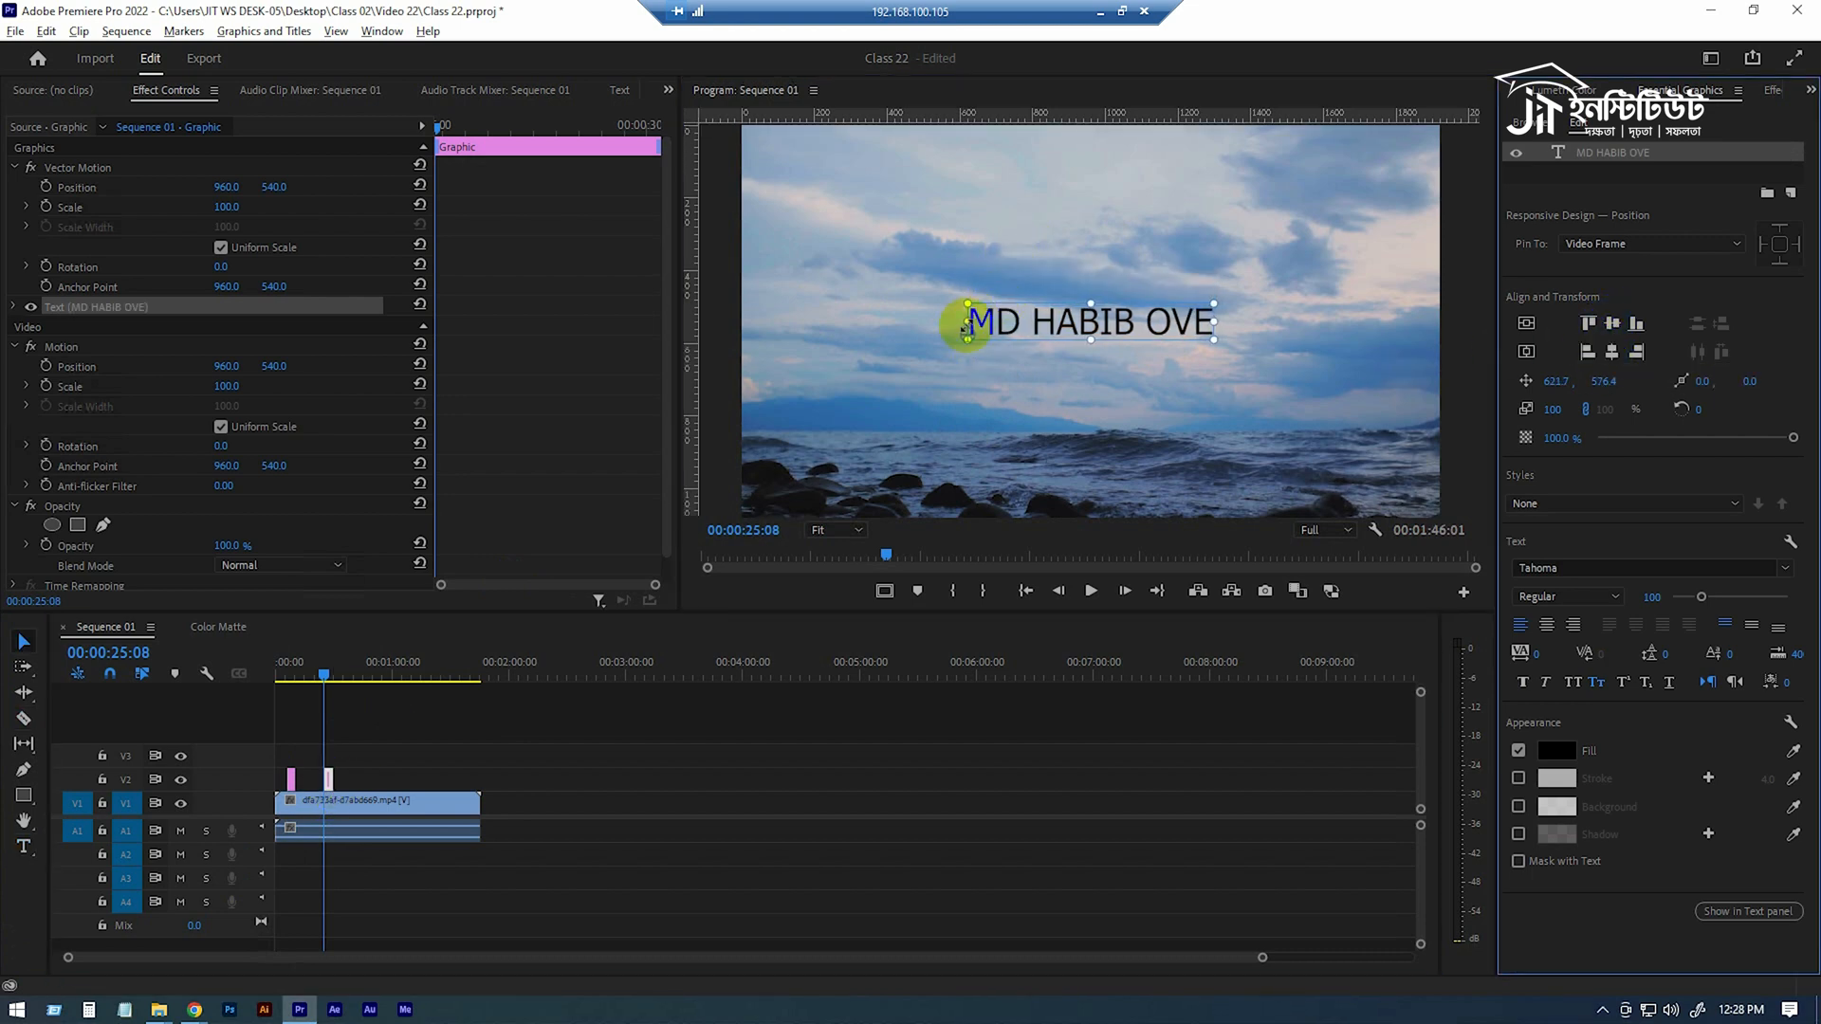
pyautogui.moveTo(966, 337); pyautogui.dragTo(1075, 326)
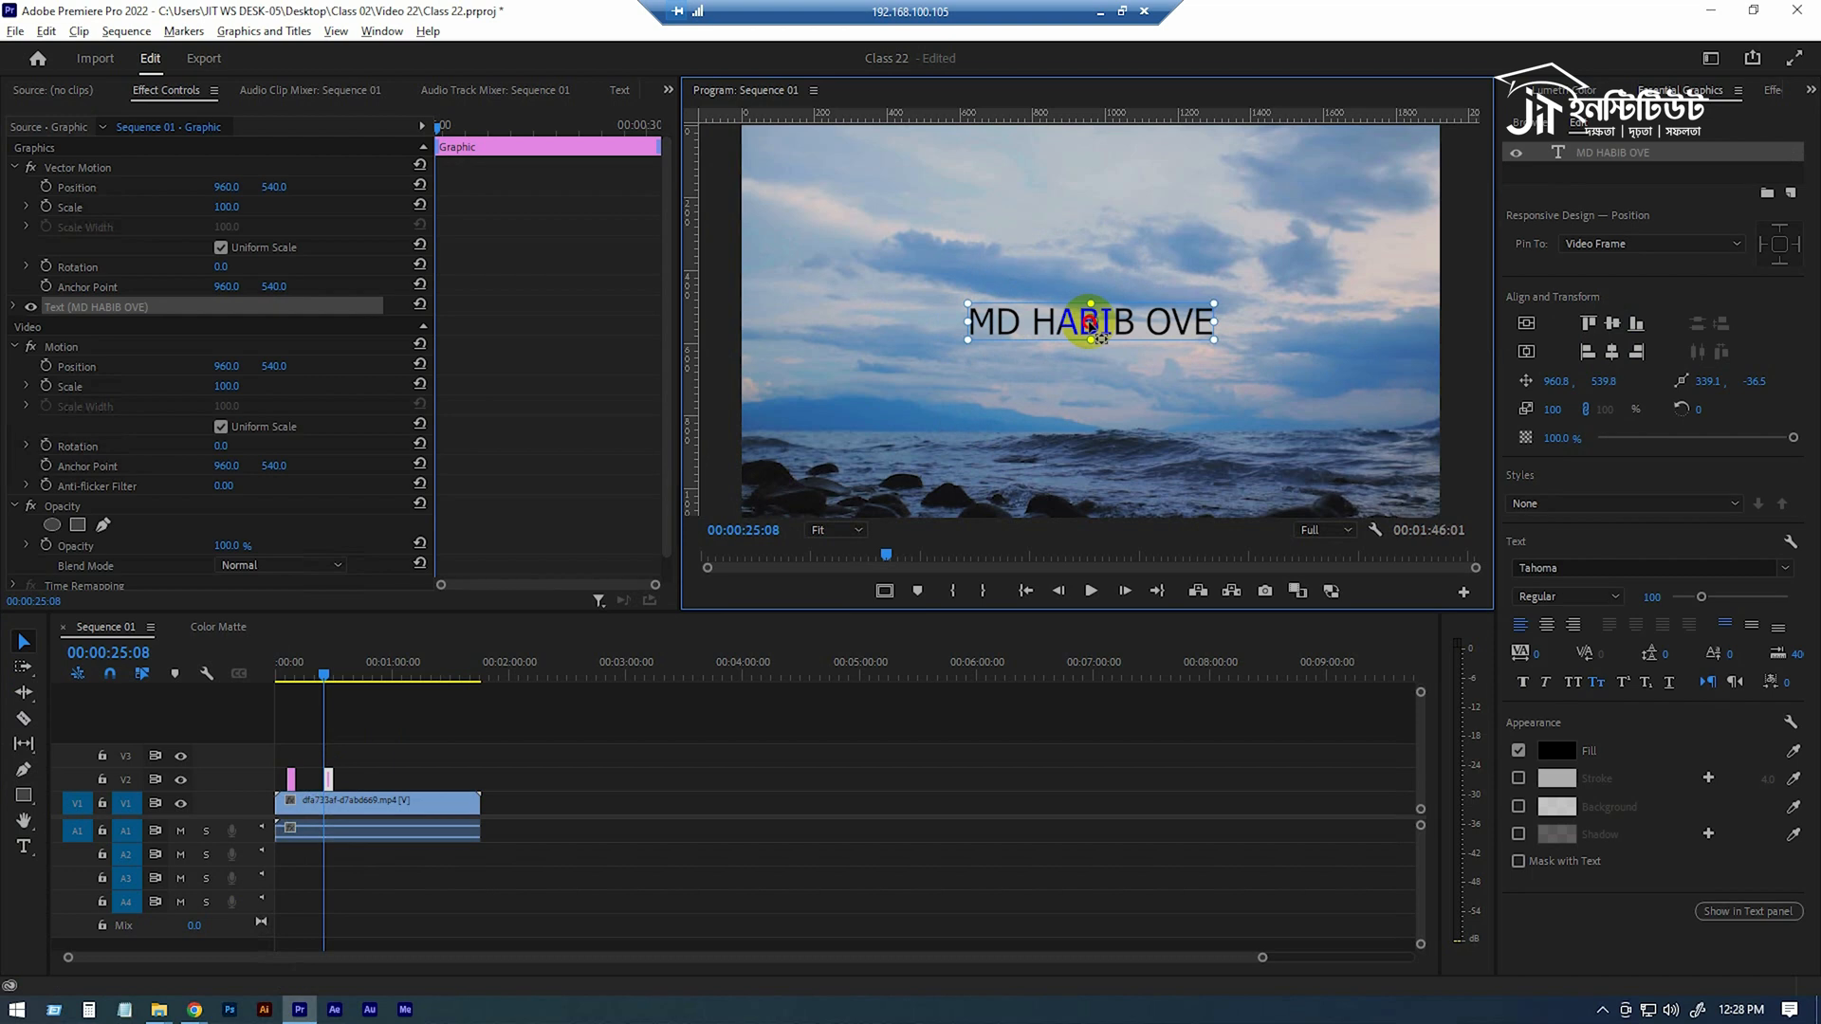
# Add a 4-point polygon mask to the Opacity of the new title clip on V2.
pyautogui.click(323, 669)
pyautogui.moveTo(322, 673); pyautogui.dragTo(324, 669)
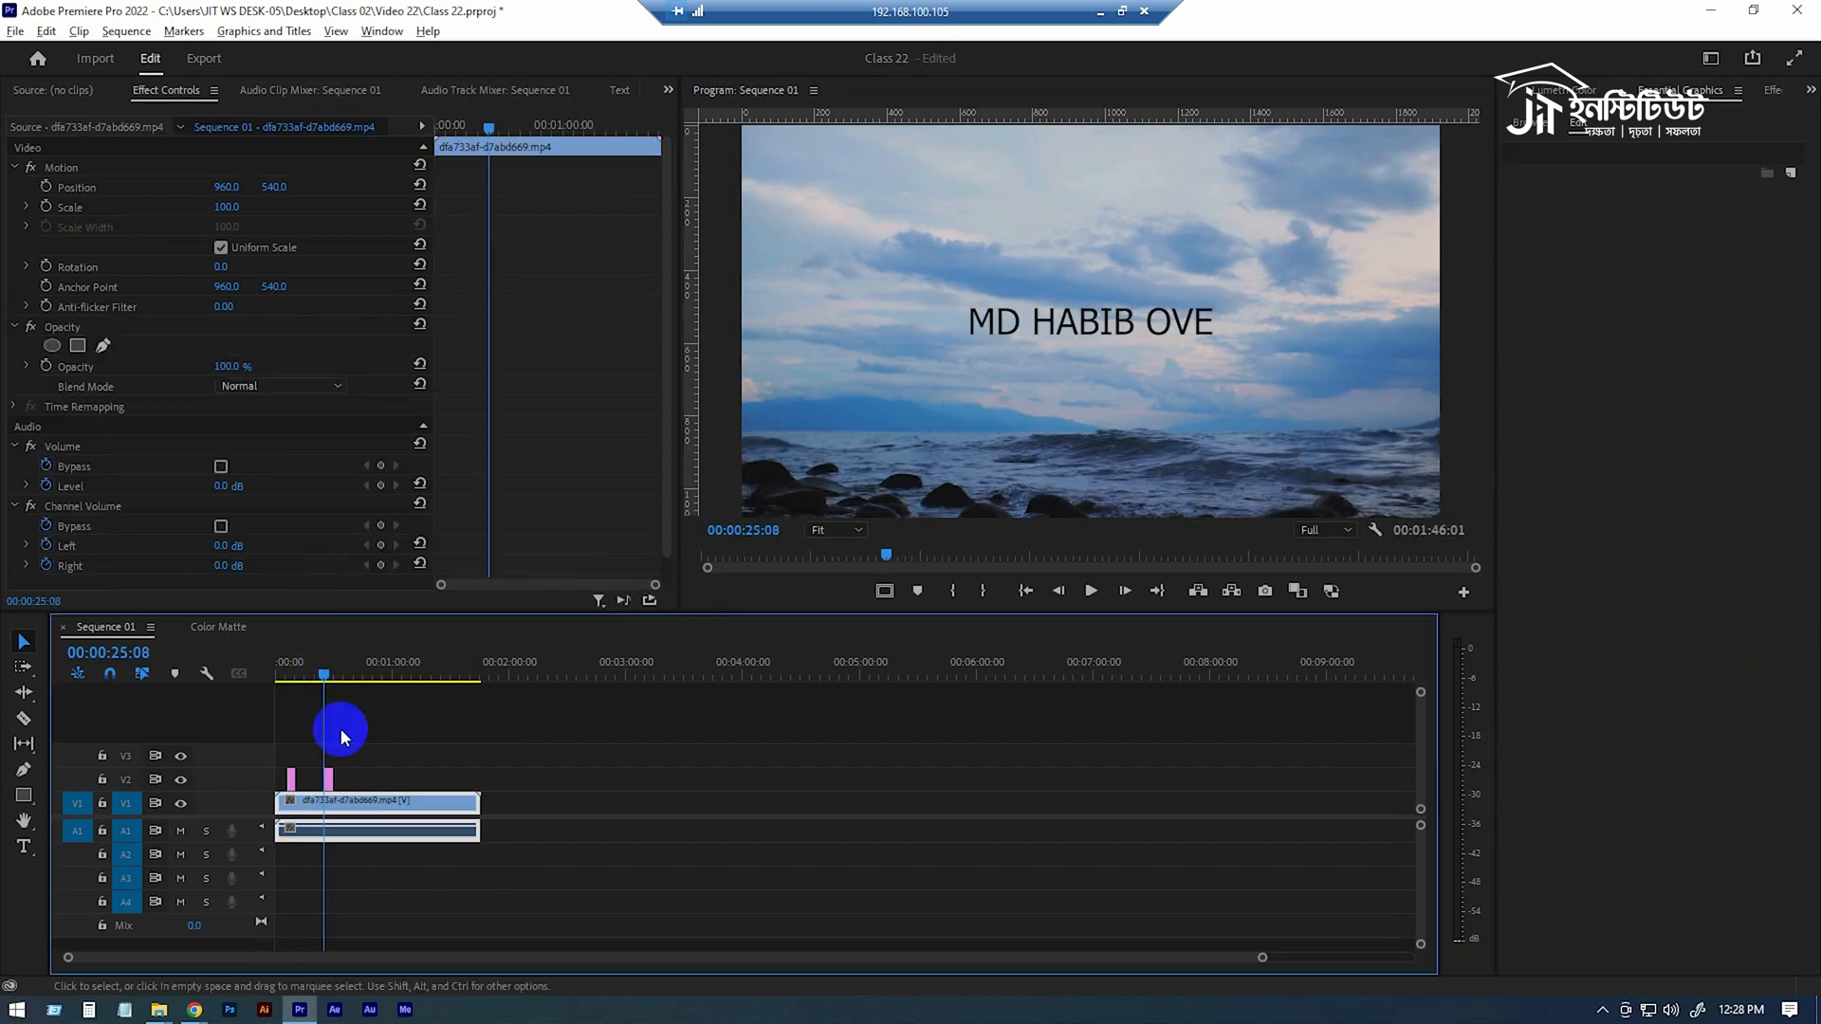
pyautogui.click(326, 780)
pyautogui.scroll(-1, 349, 364)
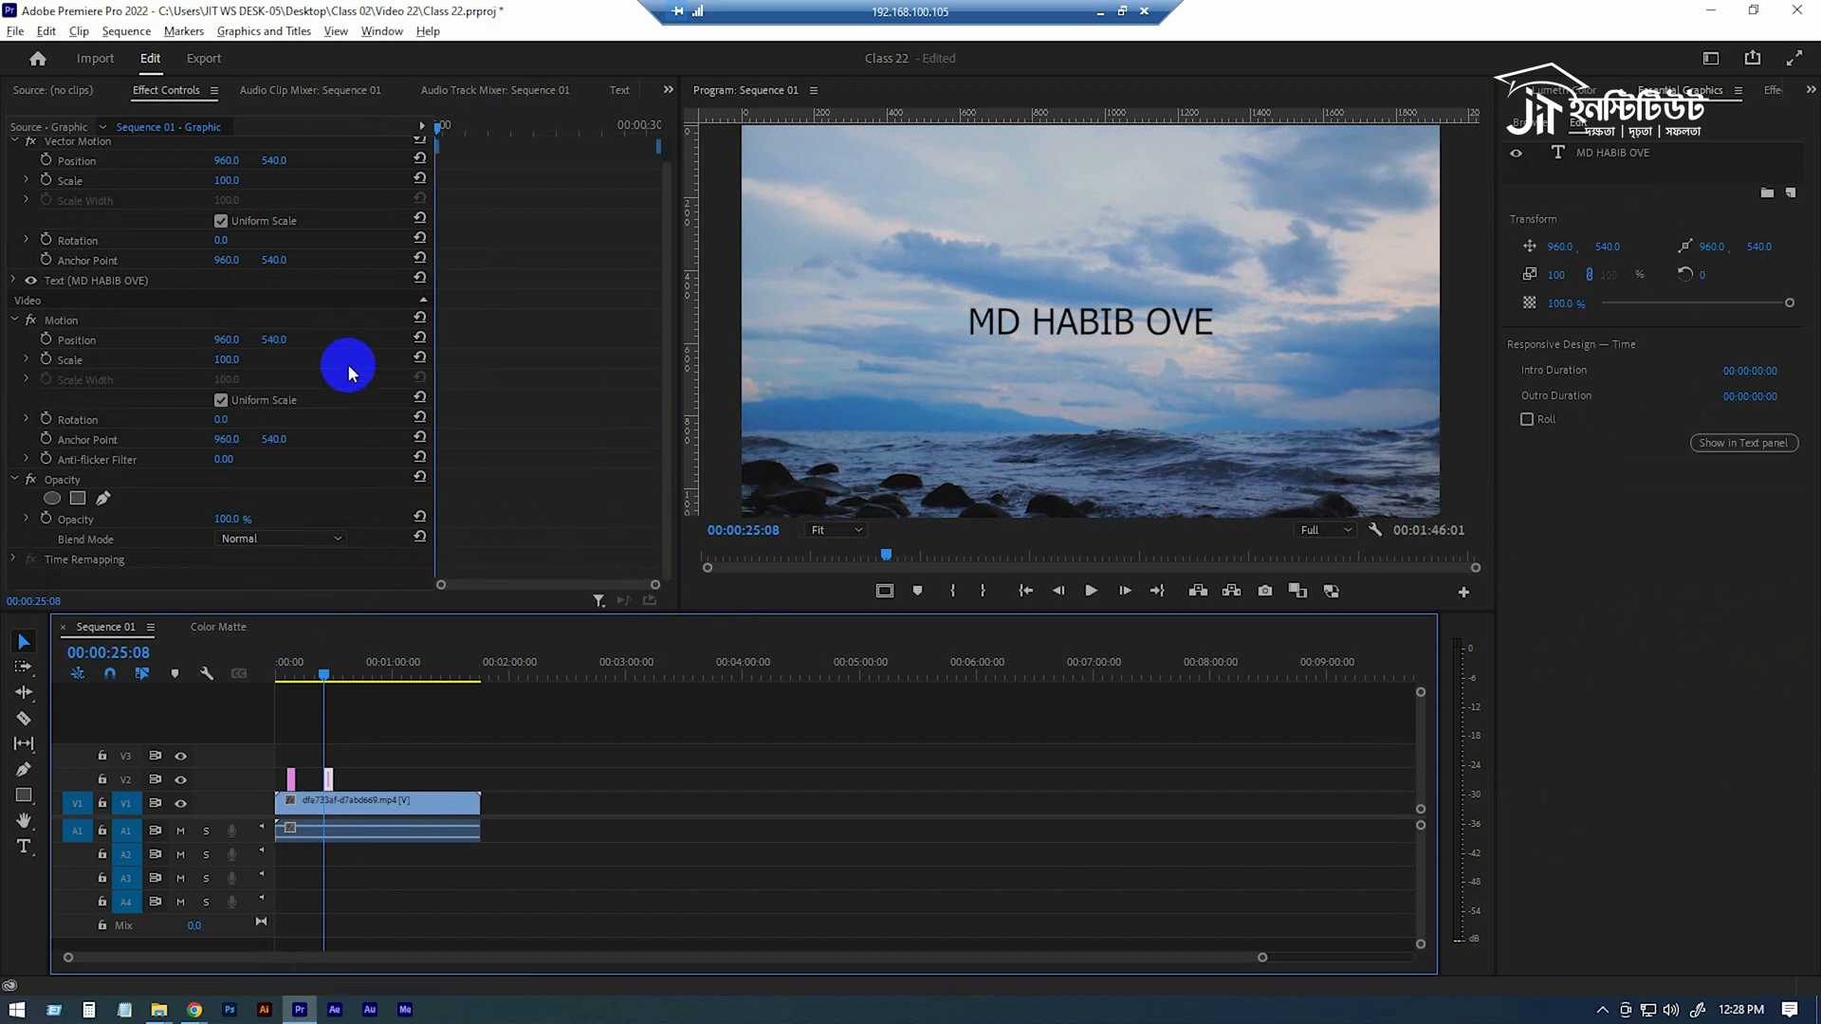
pyautogui.click(95, 521)
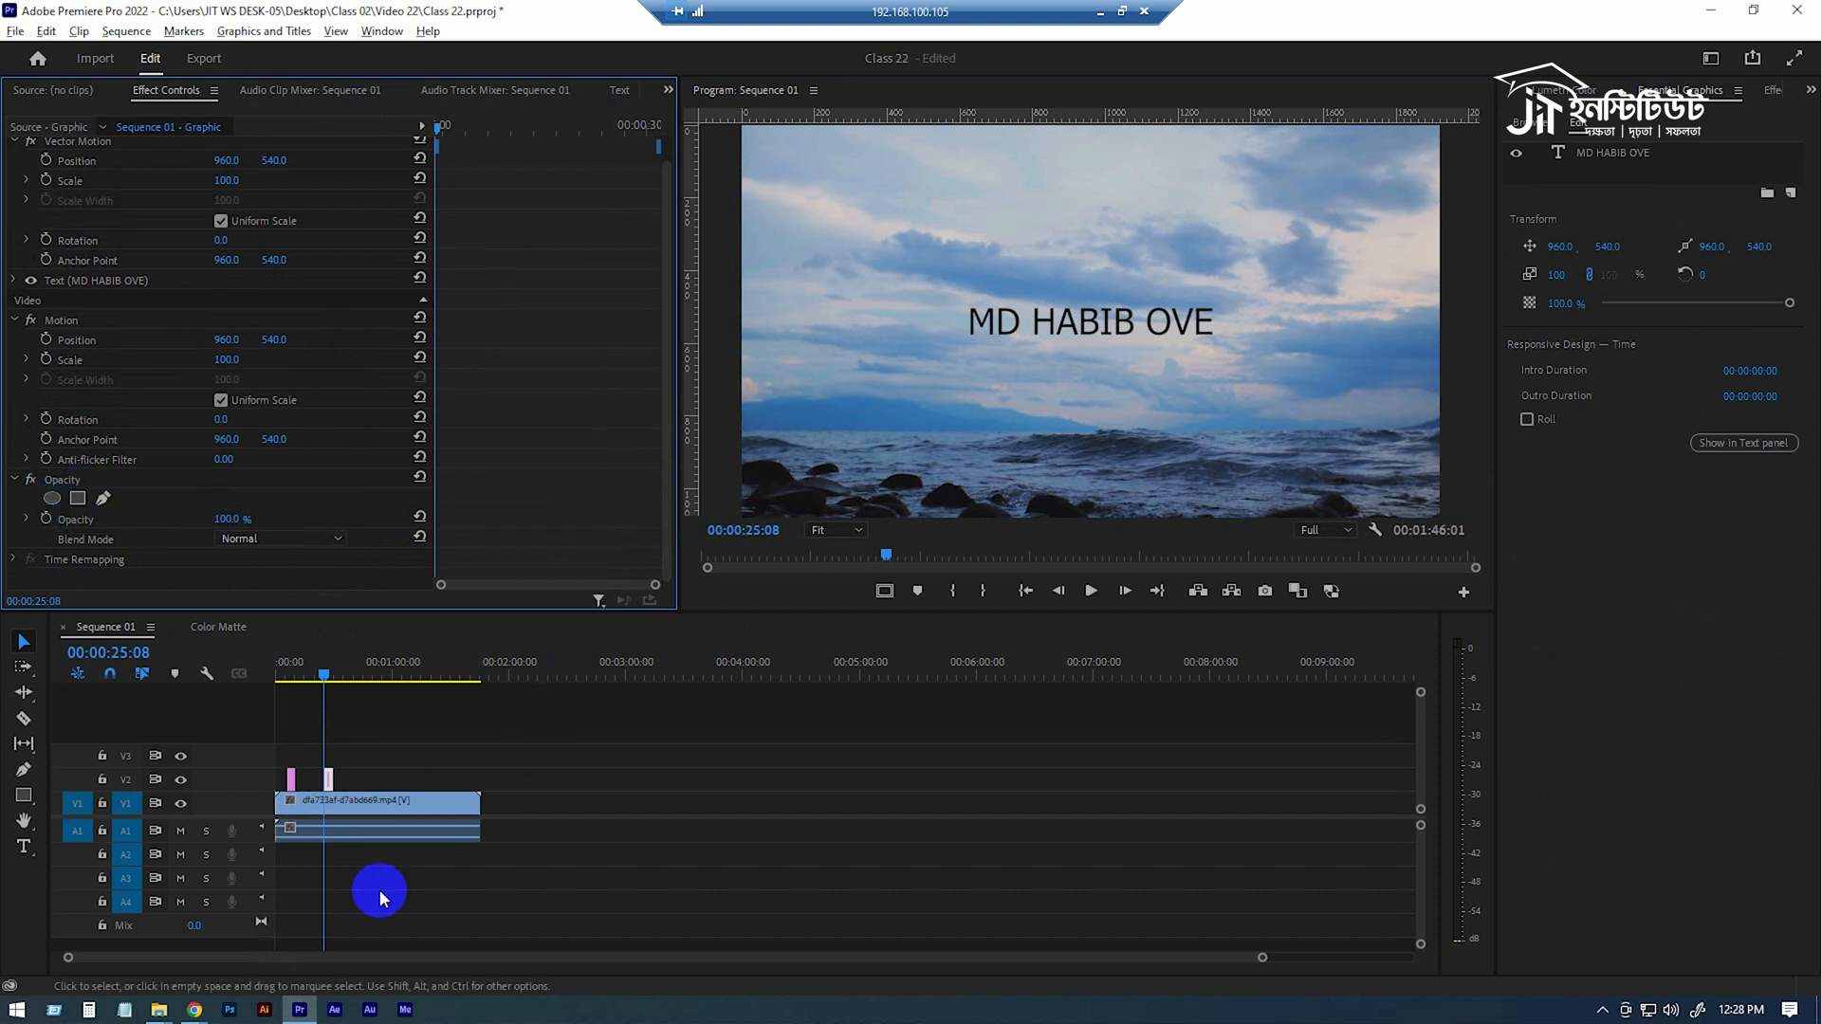
pyautogui.moveTo(1261, 957); pyautogui.dragTo(812, 975)
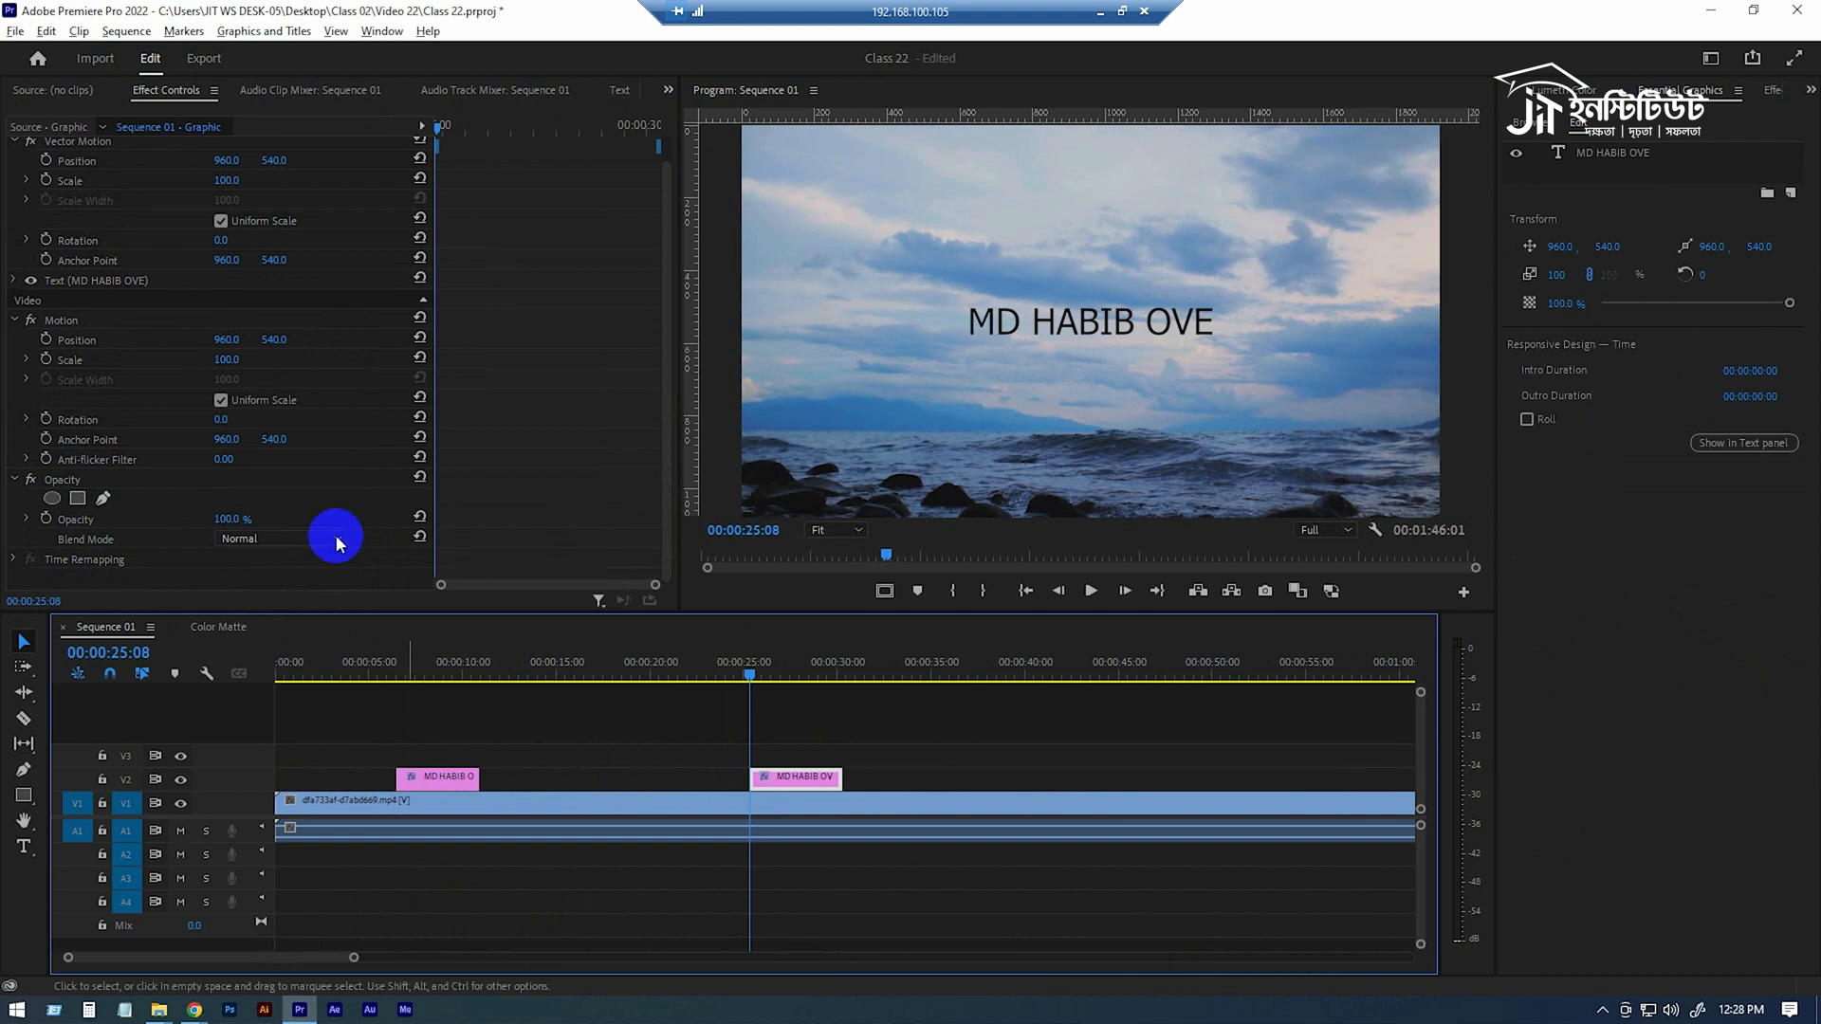
pyautogui.click(78, 500)
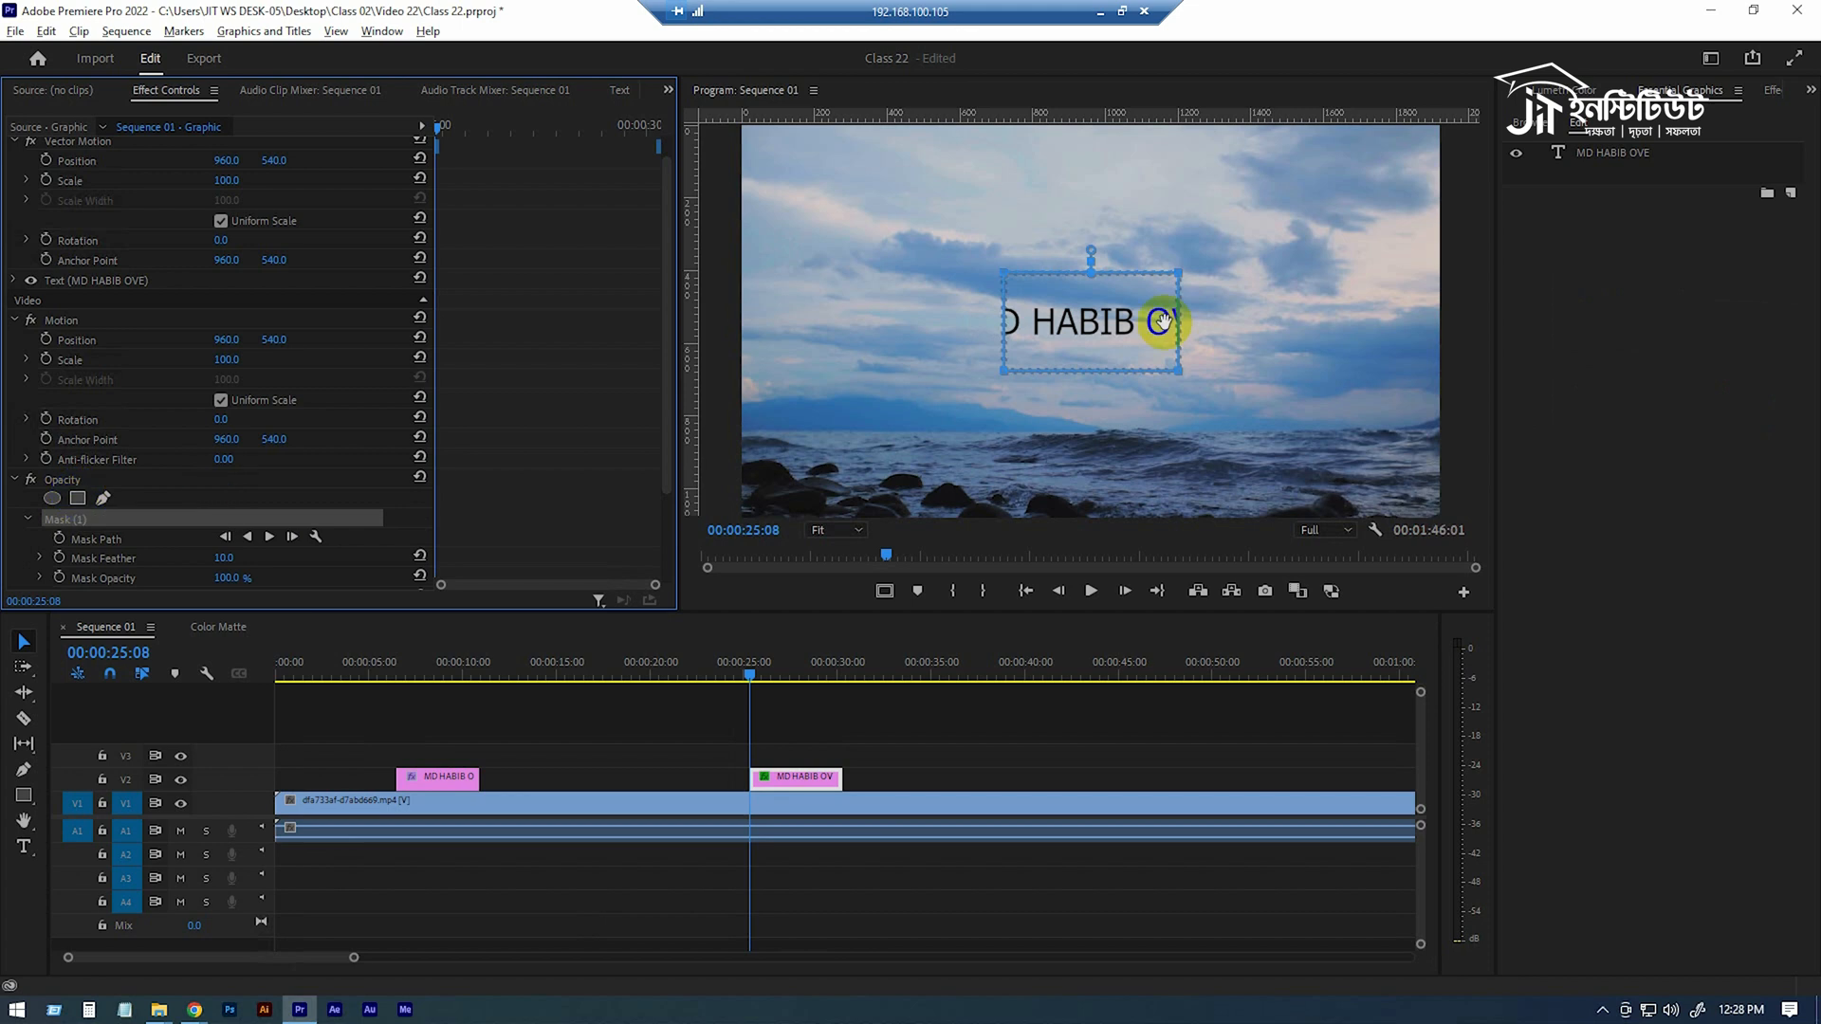
# Move the opacity mask completely off the left side of the title text and enable Mask Path animation at 00:00:25:08.
pyautogui.scroll(-2, 249, 484)
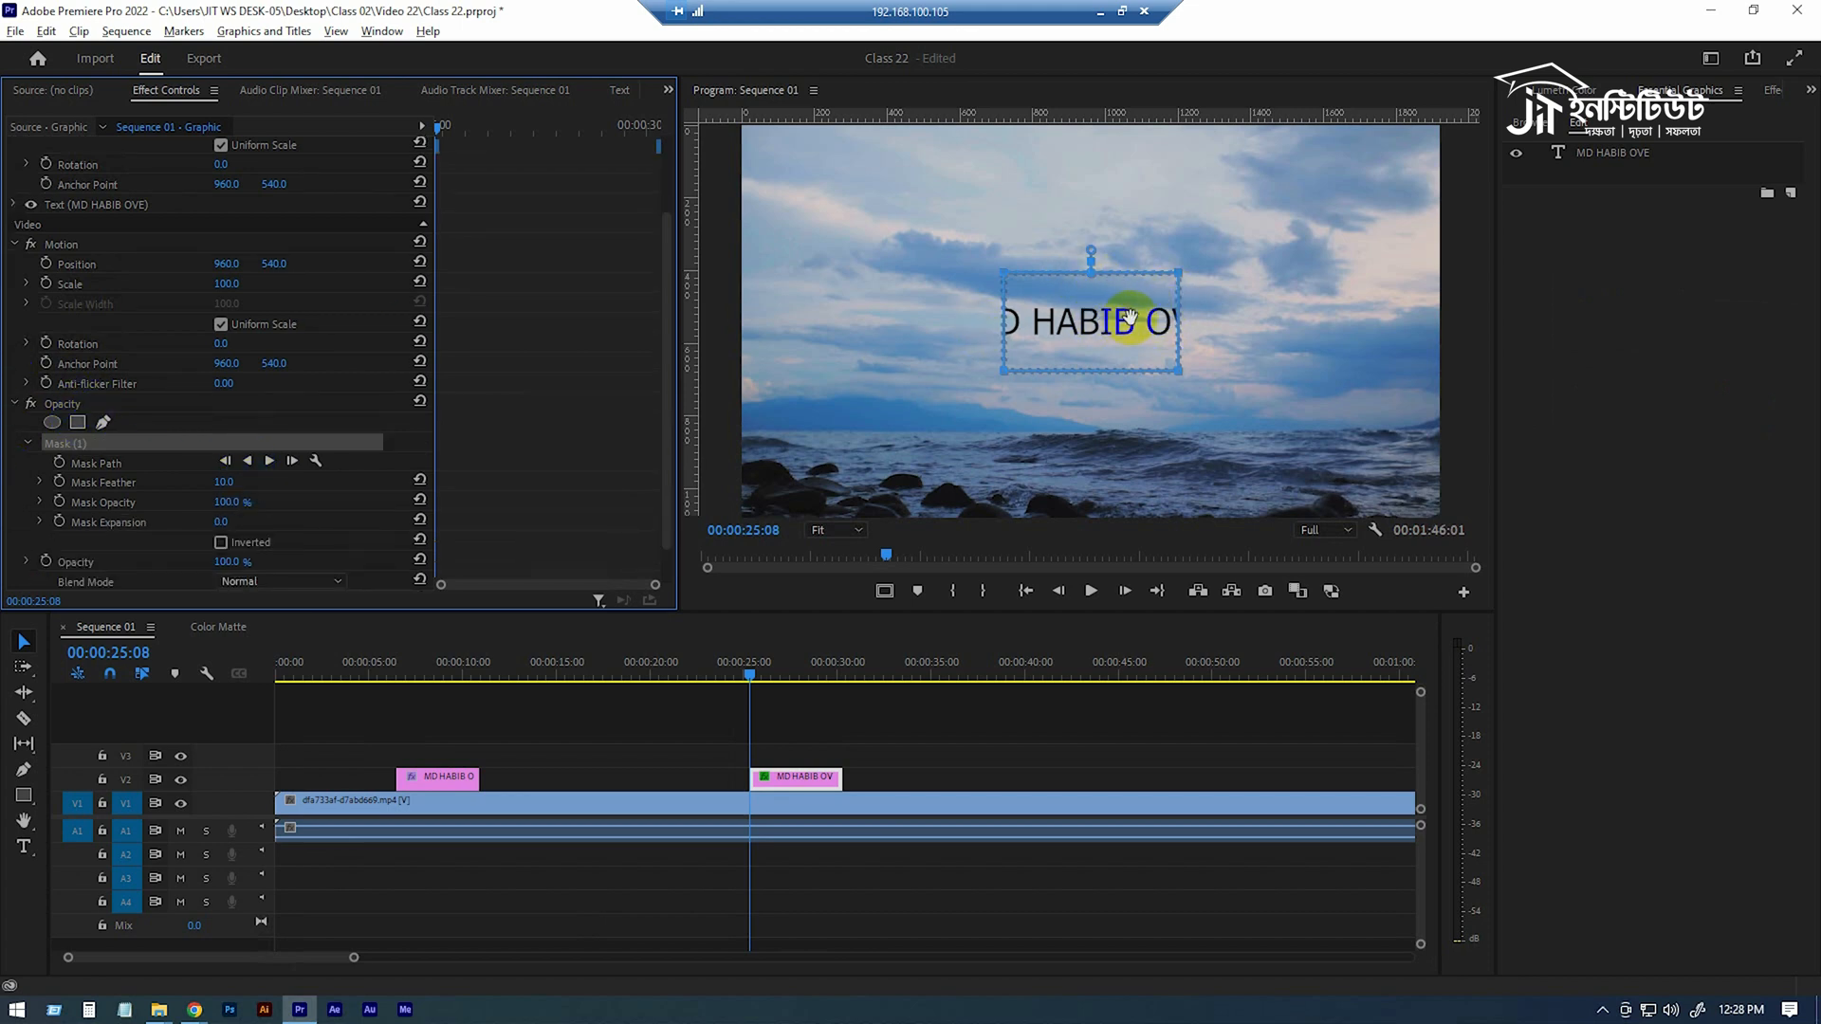
pyautogui.moveTo(1129, 317); pyautogui.dragTo(920, 317)
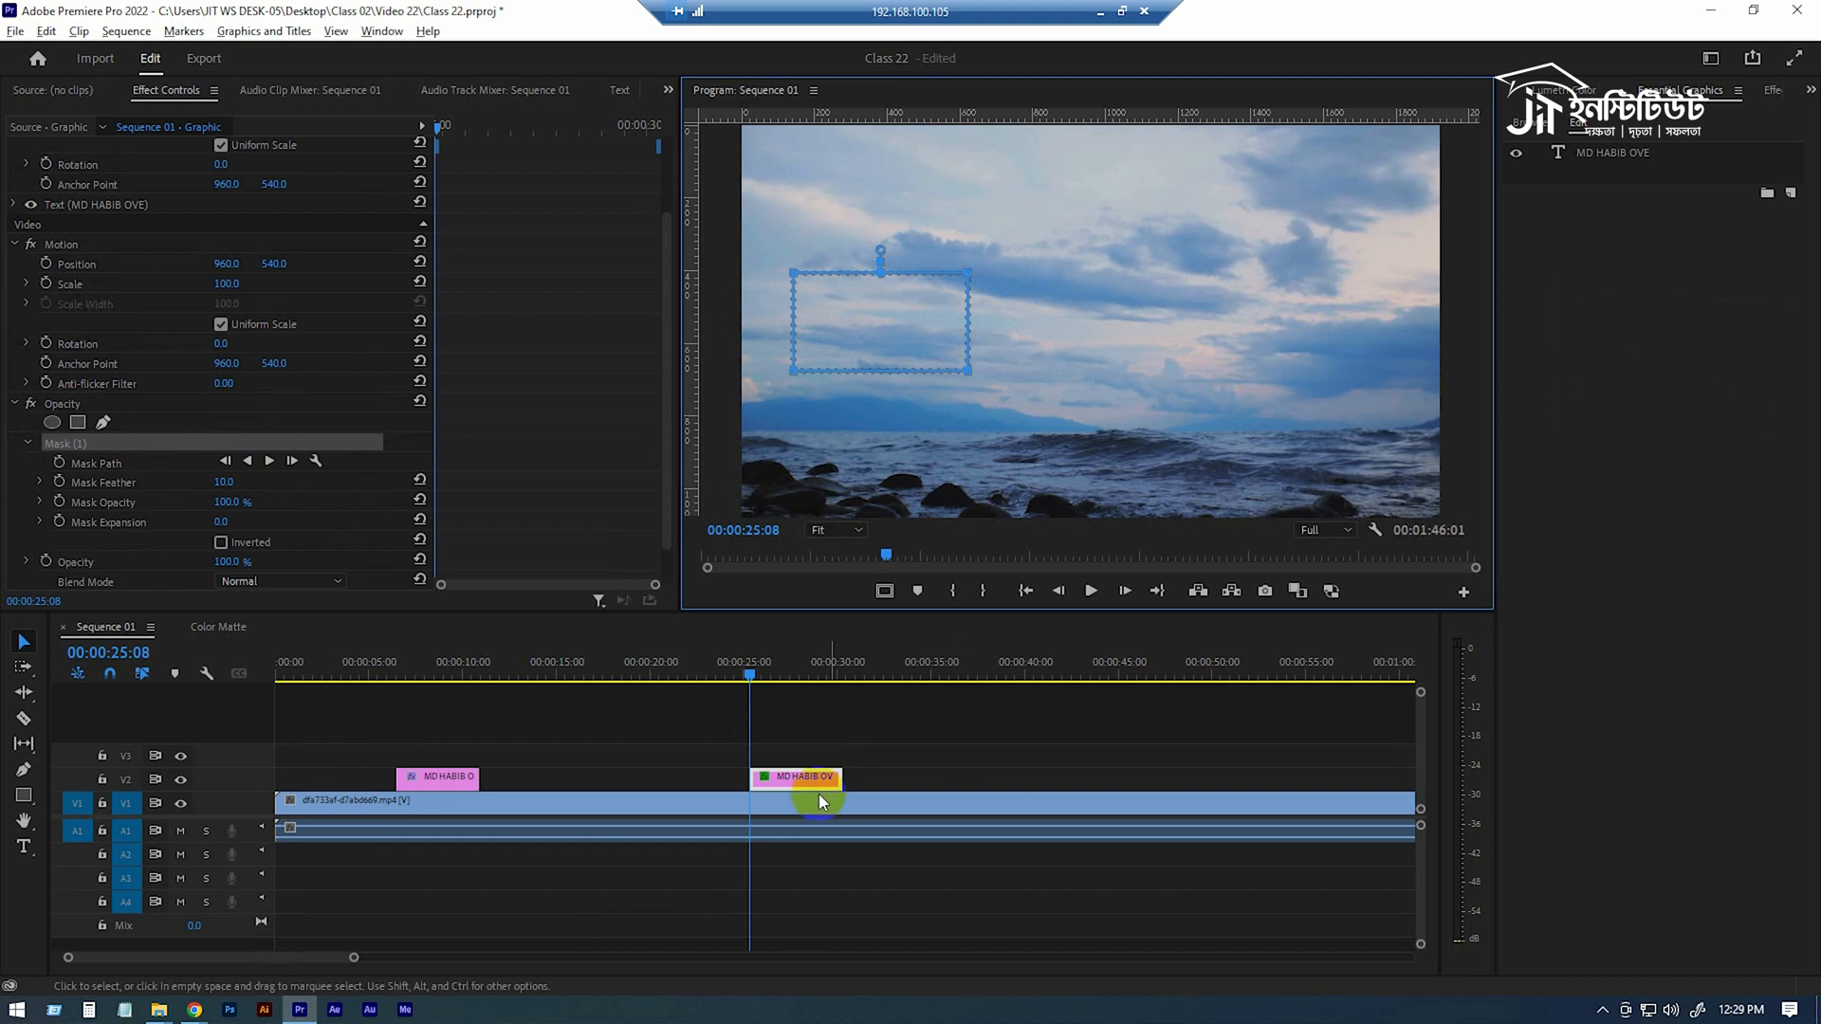
pyautogui.click(60, 463)
# Move the playhead to 00:00:29:07, near the end of the new title clip.
pyautogui.moveTo(456, 152); pyautogui.dragTo(614, 142)
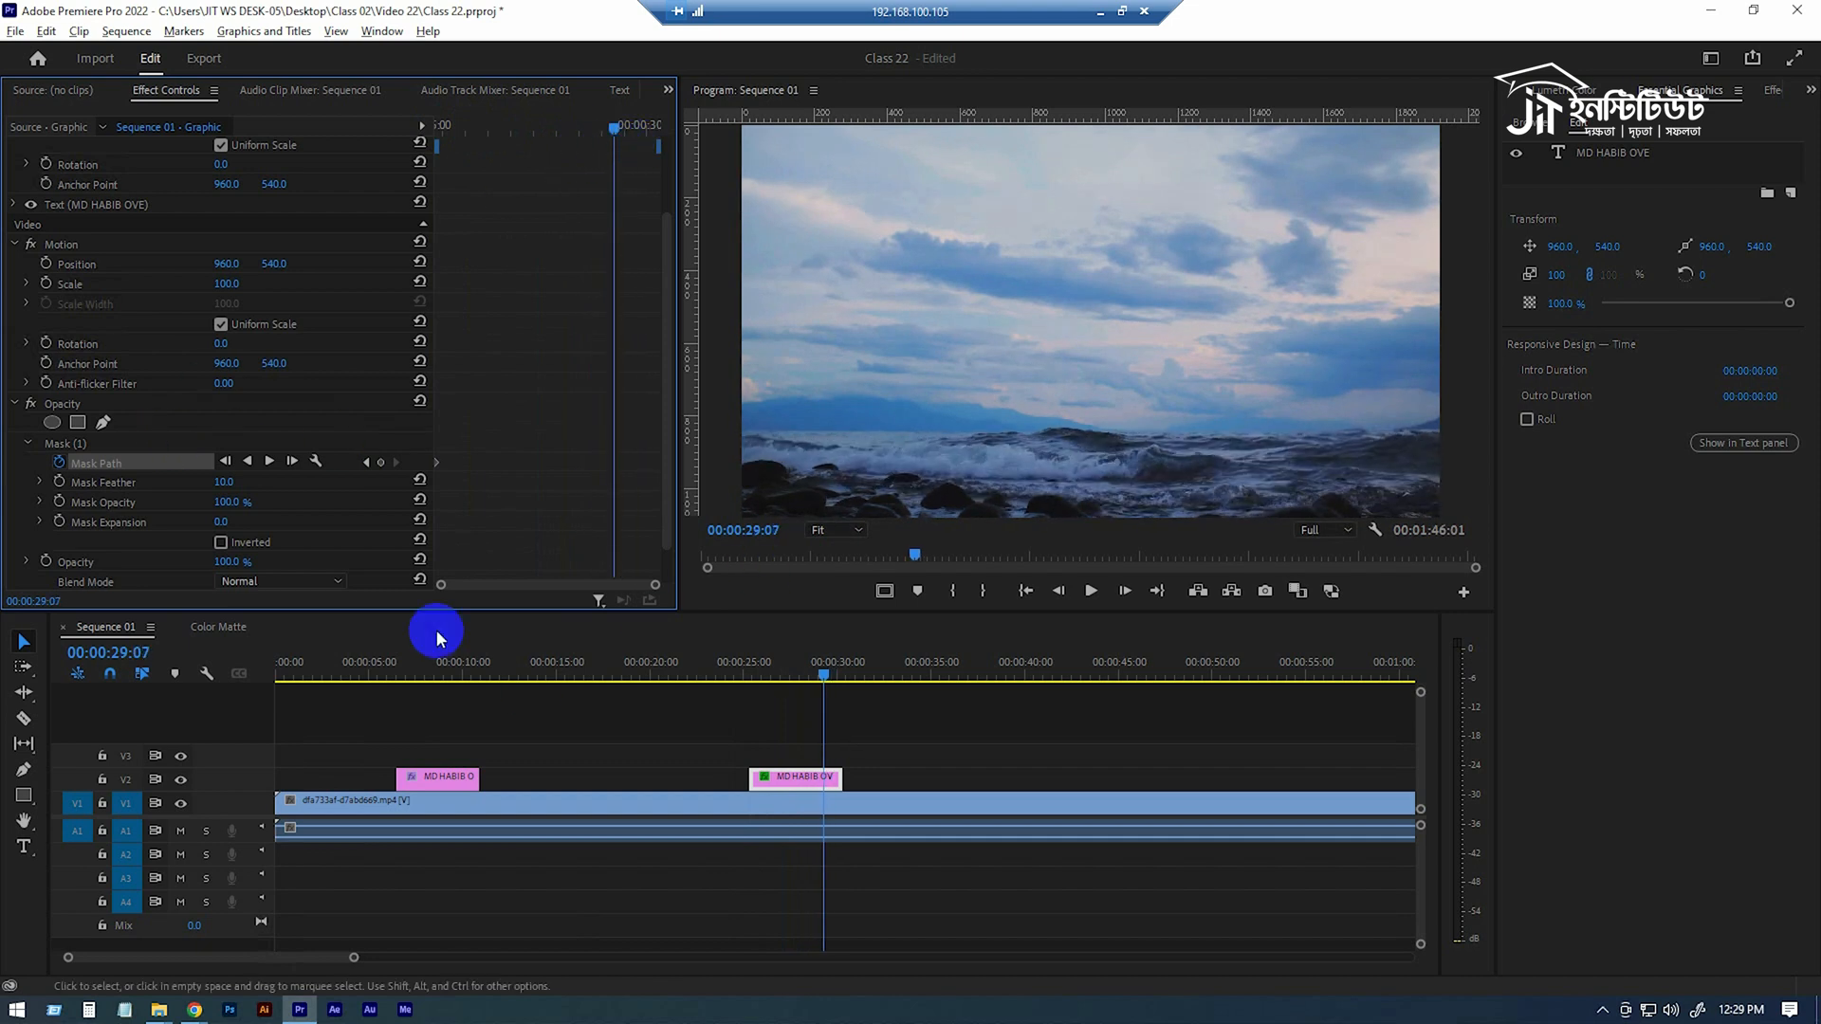
# Try to stretch the opacity mask's right edge well beyond the end of the title text, and undo the change.
pyautogui.click(67, 443)
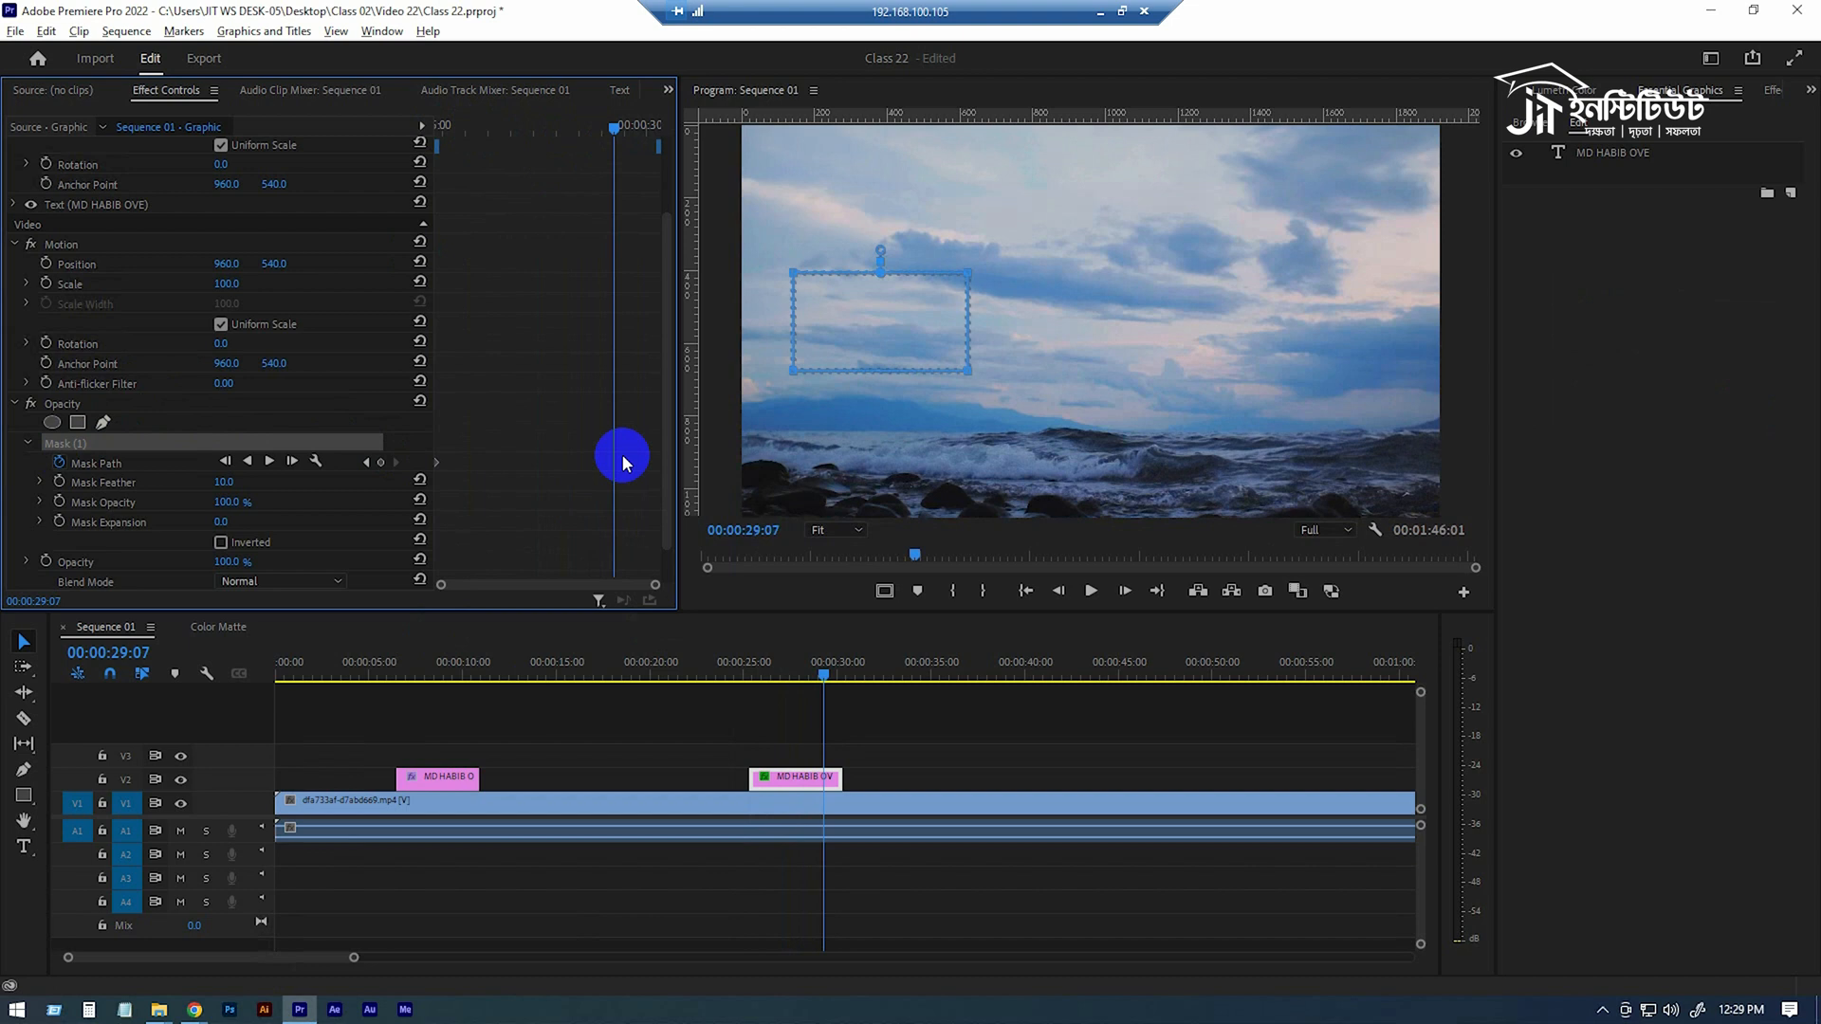
pyautogui.click(970, 270)
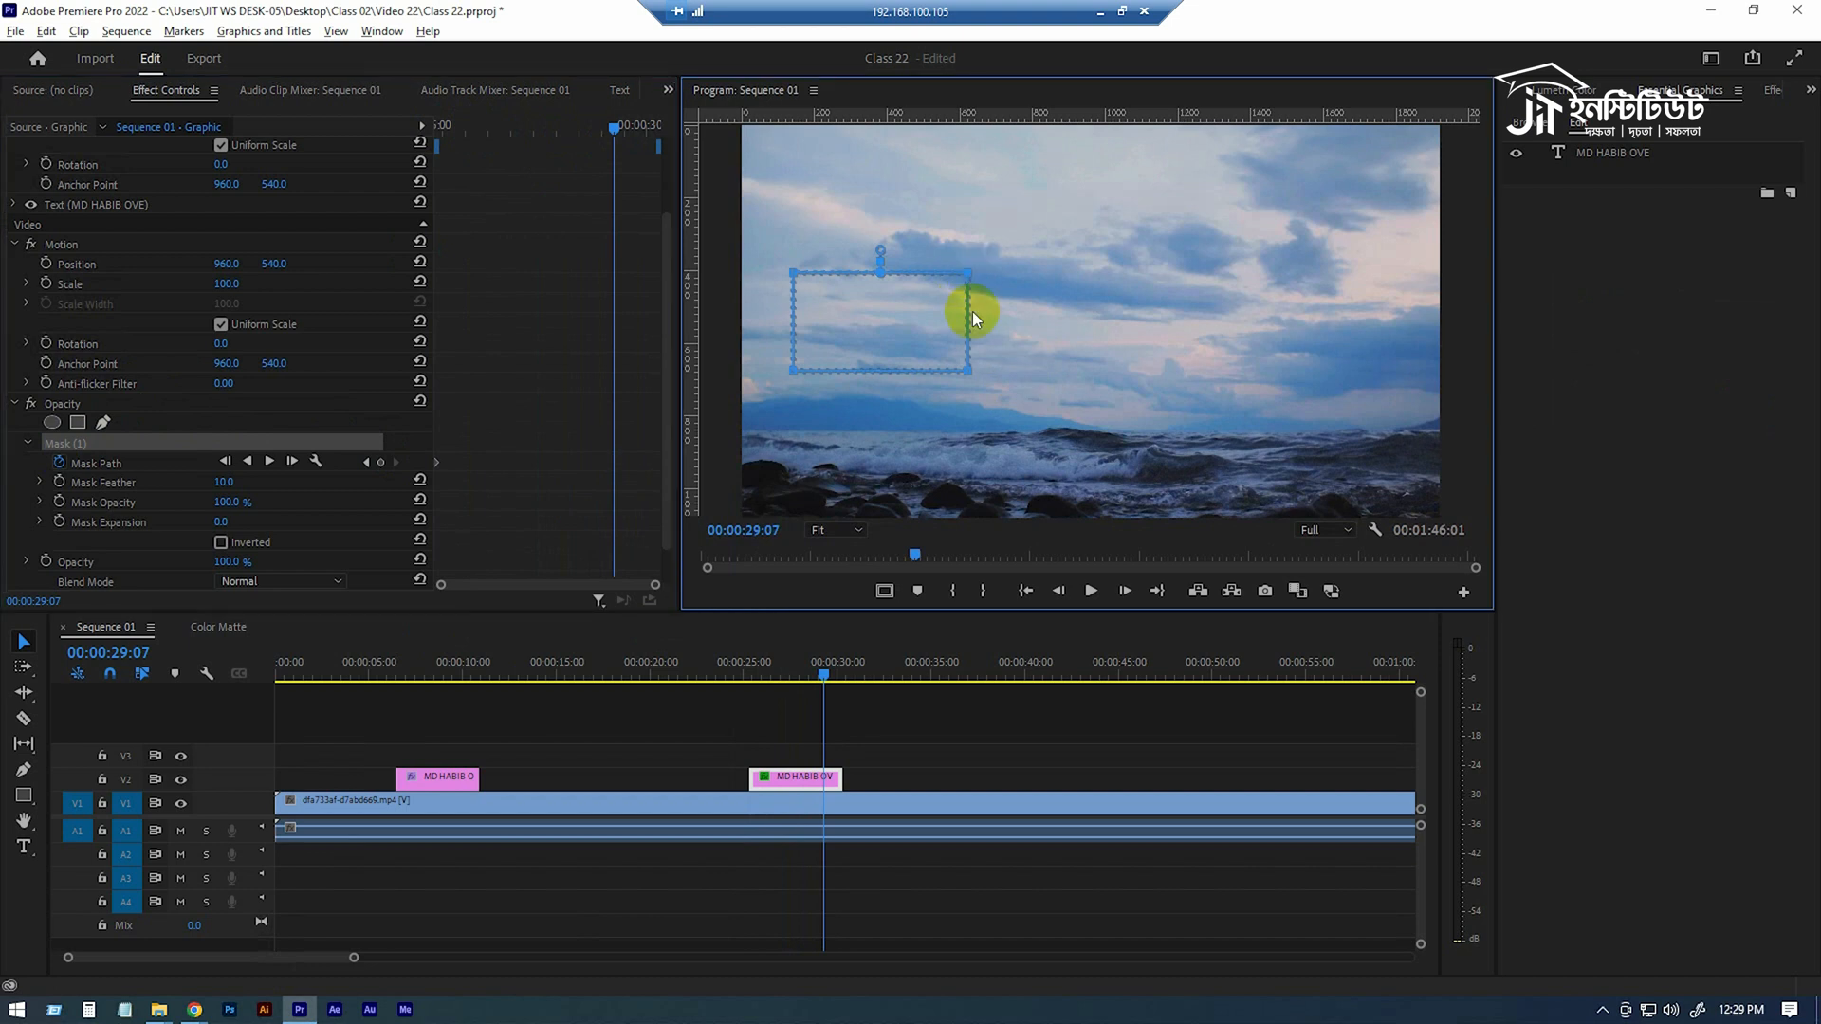
pyautogui.click(968, 371)
pyautogui.moveTo(968, 371); pyautogui.dragTo(1286, 366)
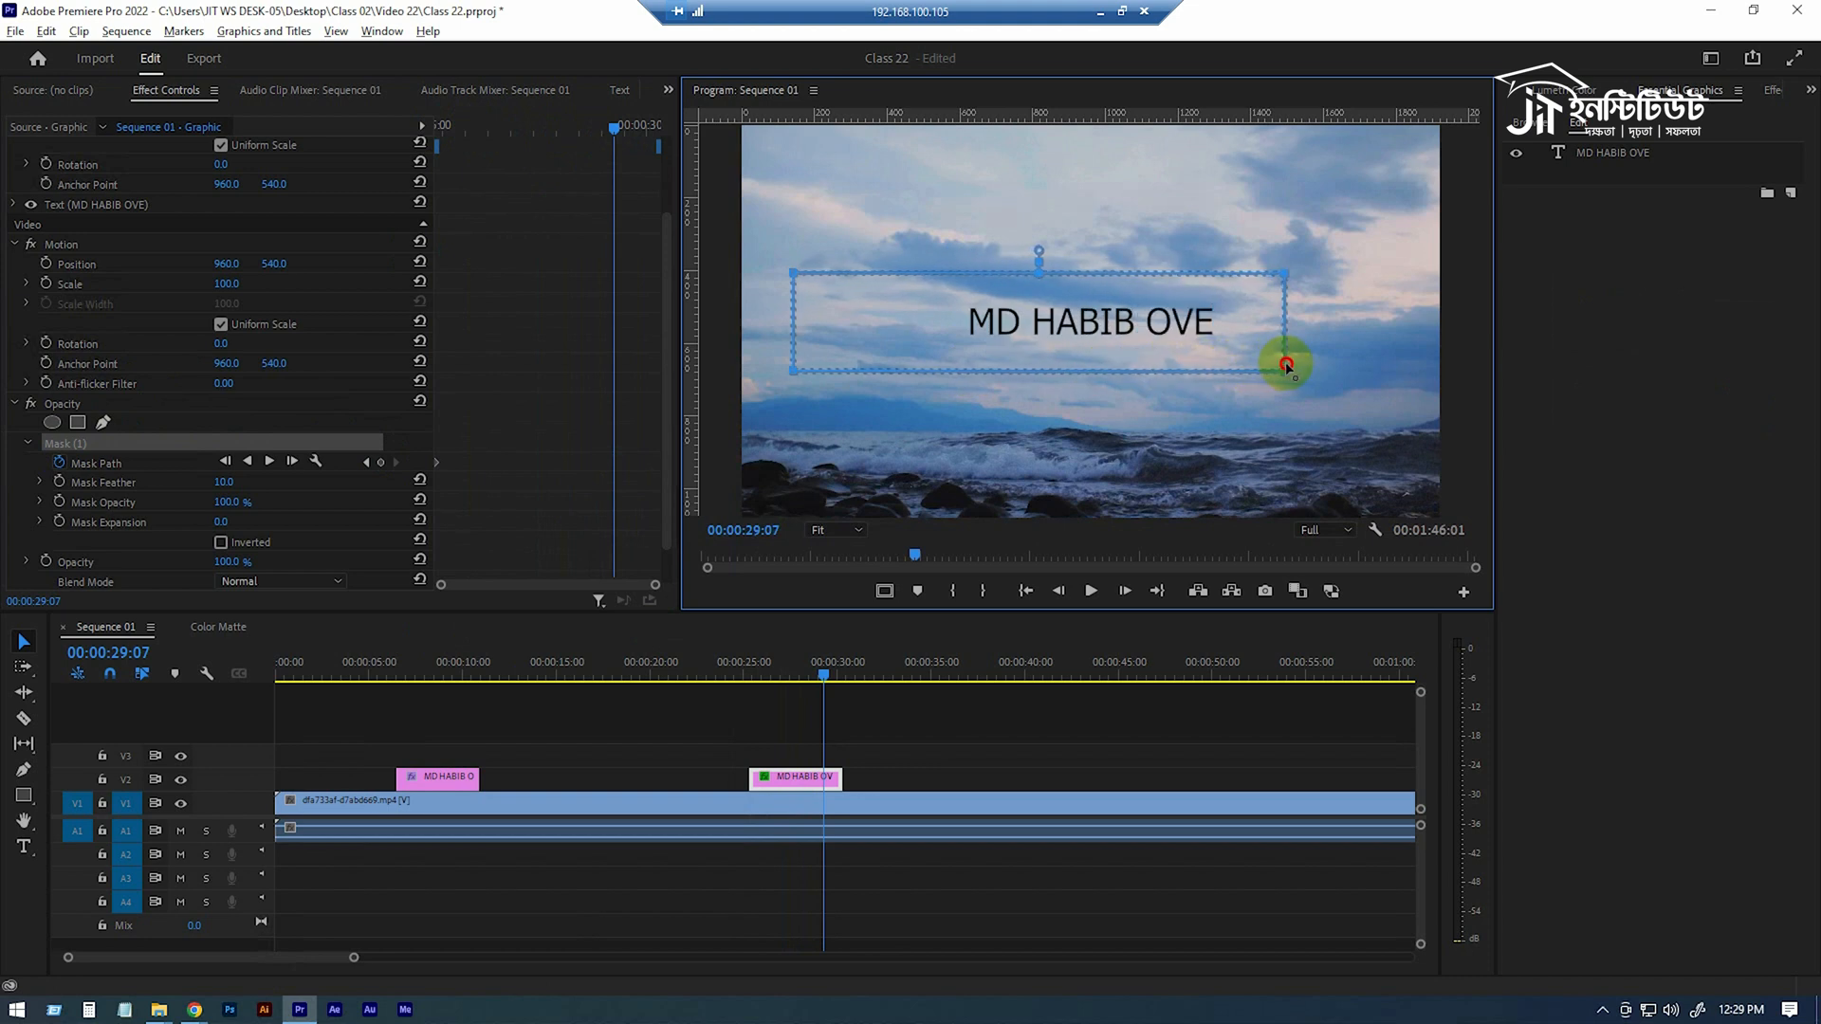
pyautogui.hotkey('ctrl', 'z')
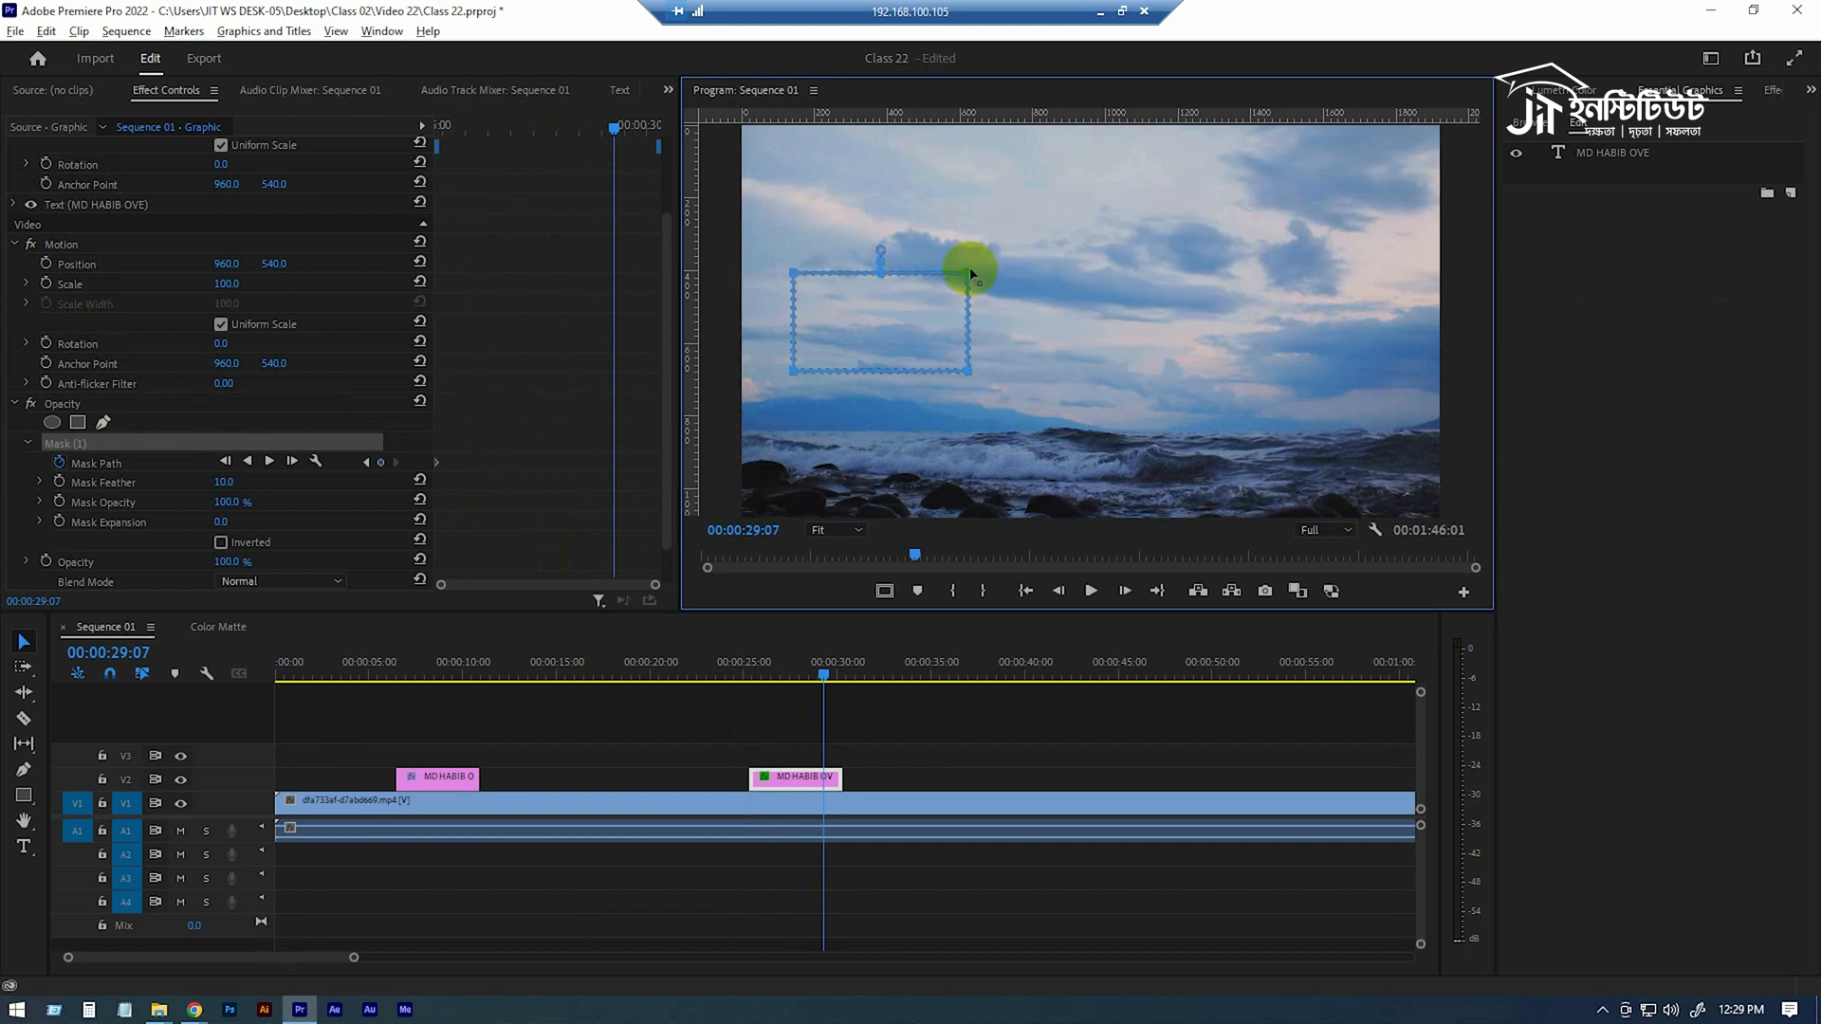
pyautogui.click(97, 463)
pyautogui.click(850, 725)
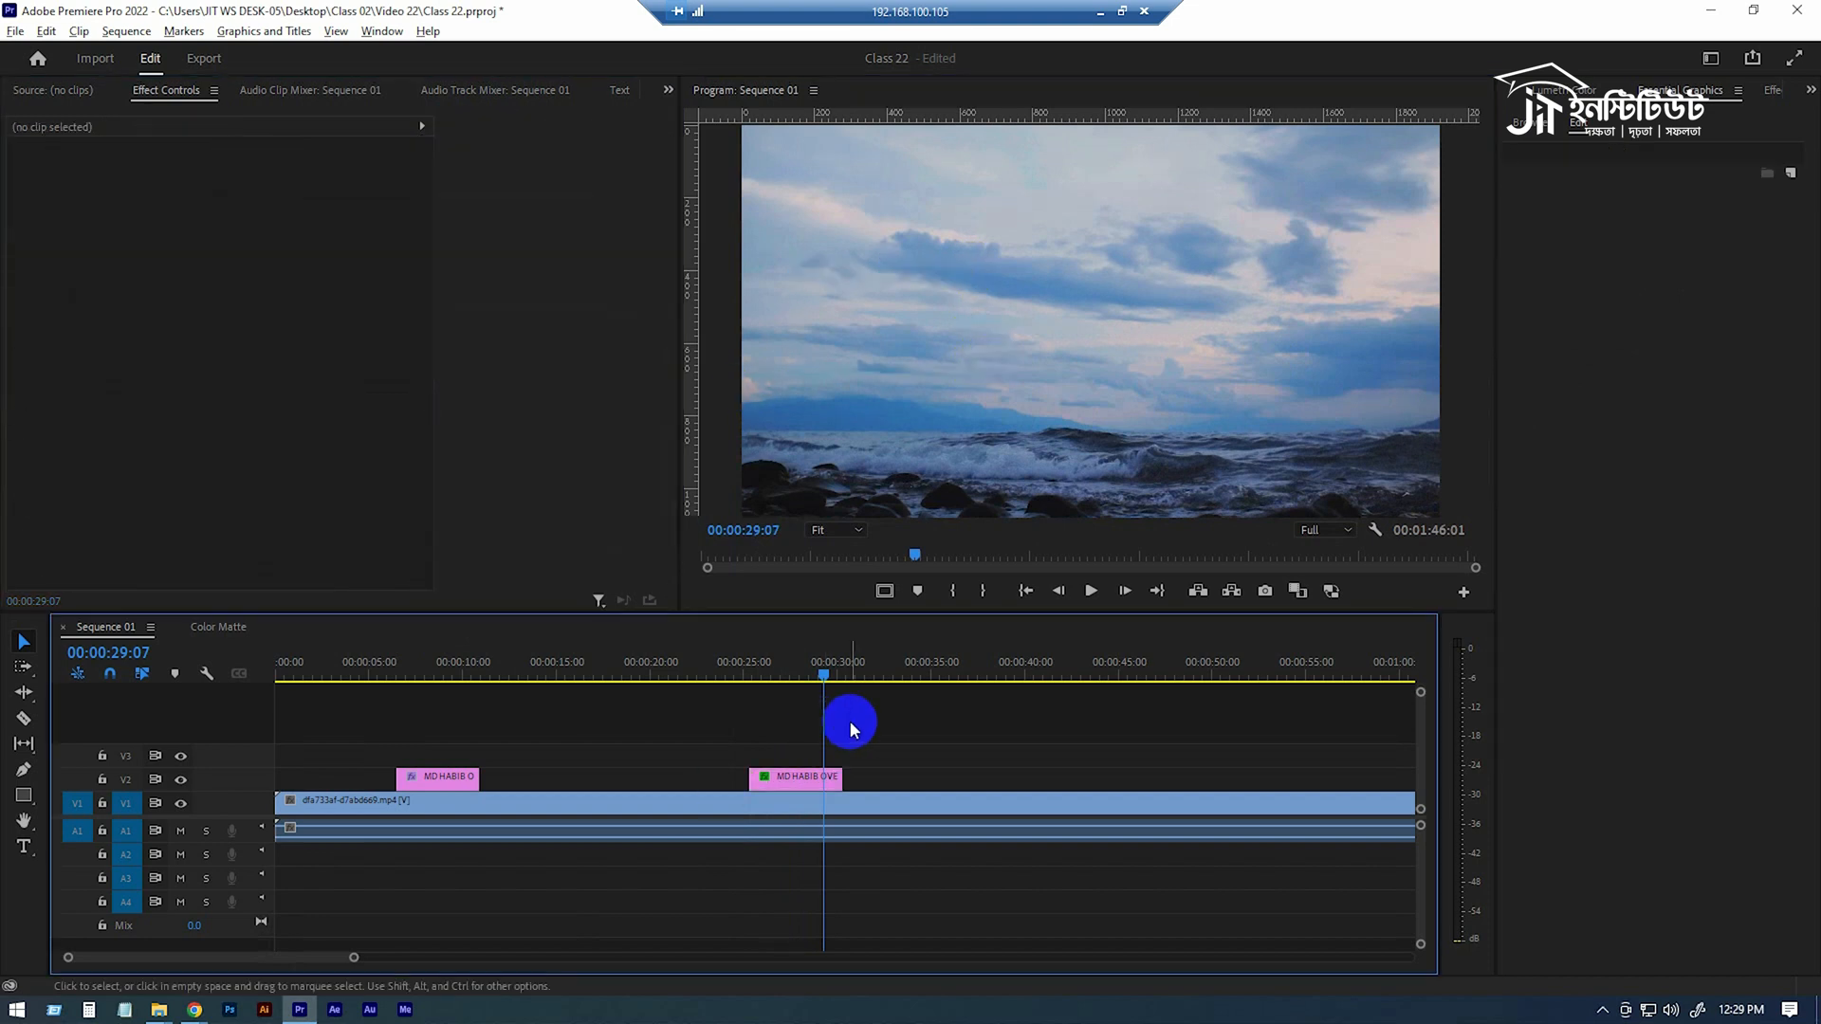
# Stretch the right edge of the new title's opacity mask just past the last letter at 00:00:29:07, keyframing the full reveal.
pyautogui.click(801, 770)
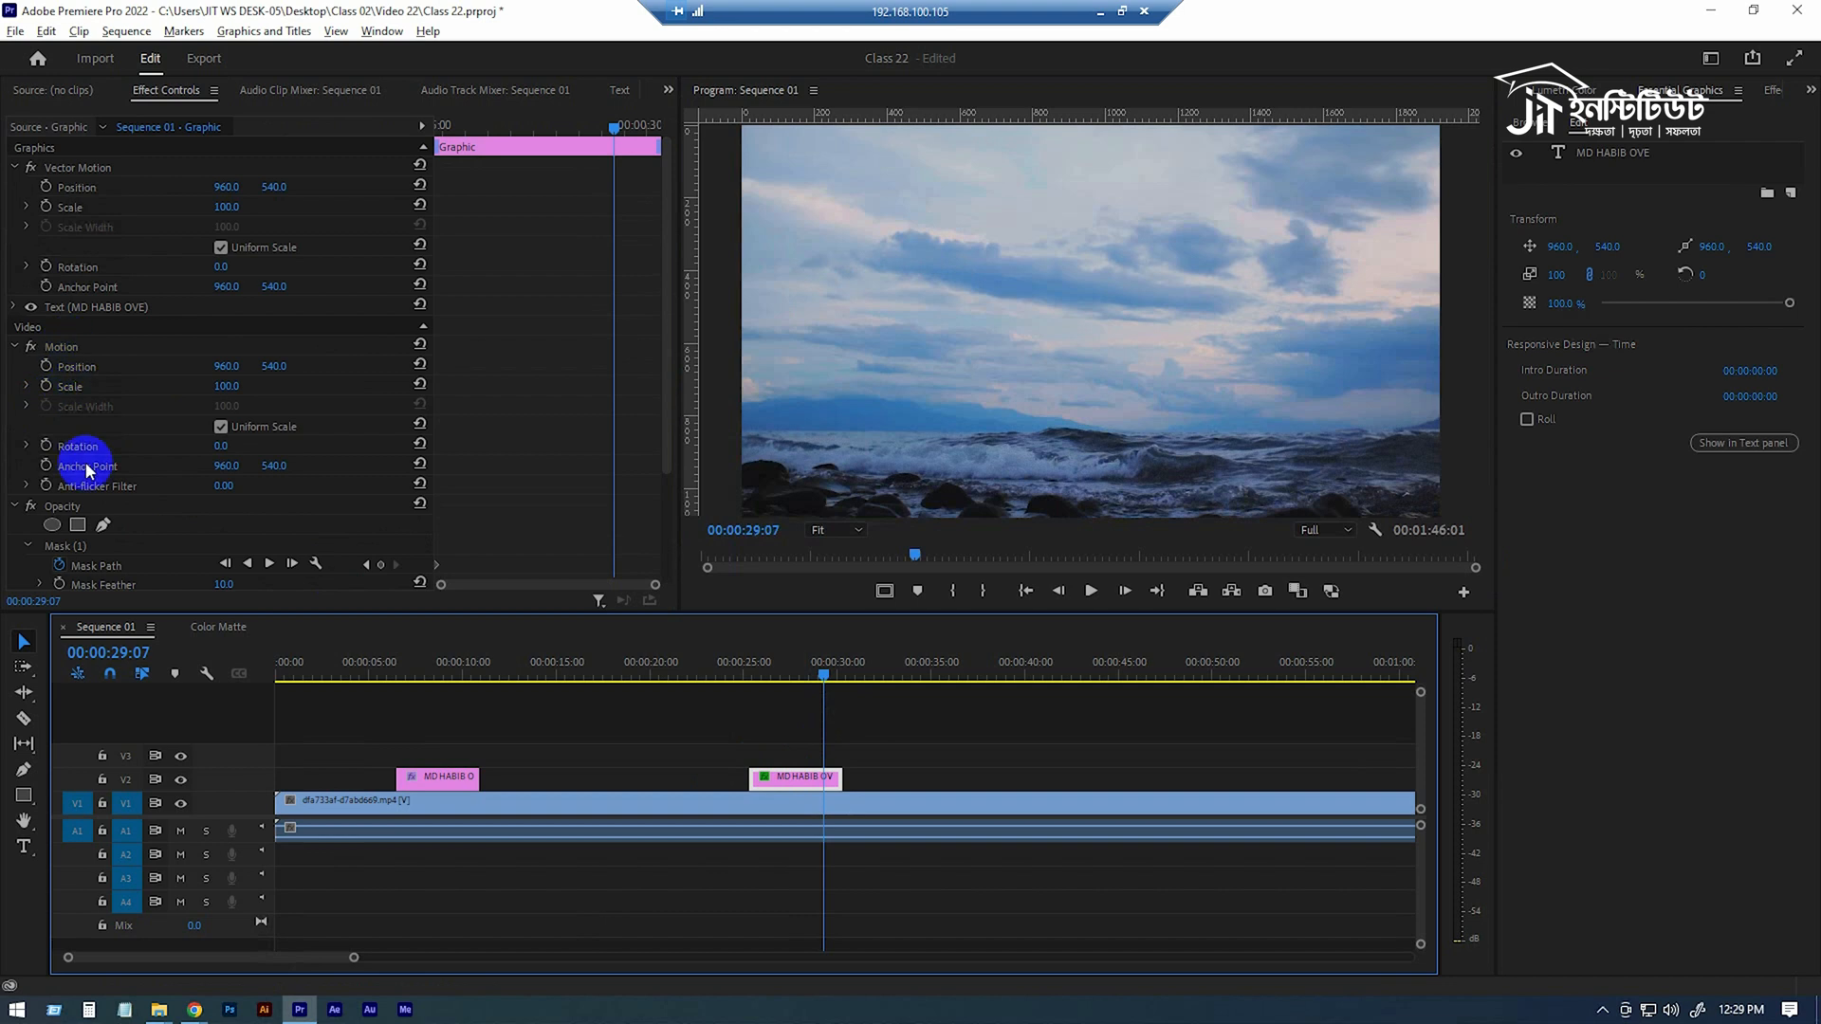
pyautogui.scroll(-1, 170, 486)
pyautogui.click(66, 470)
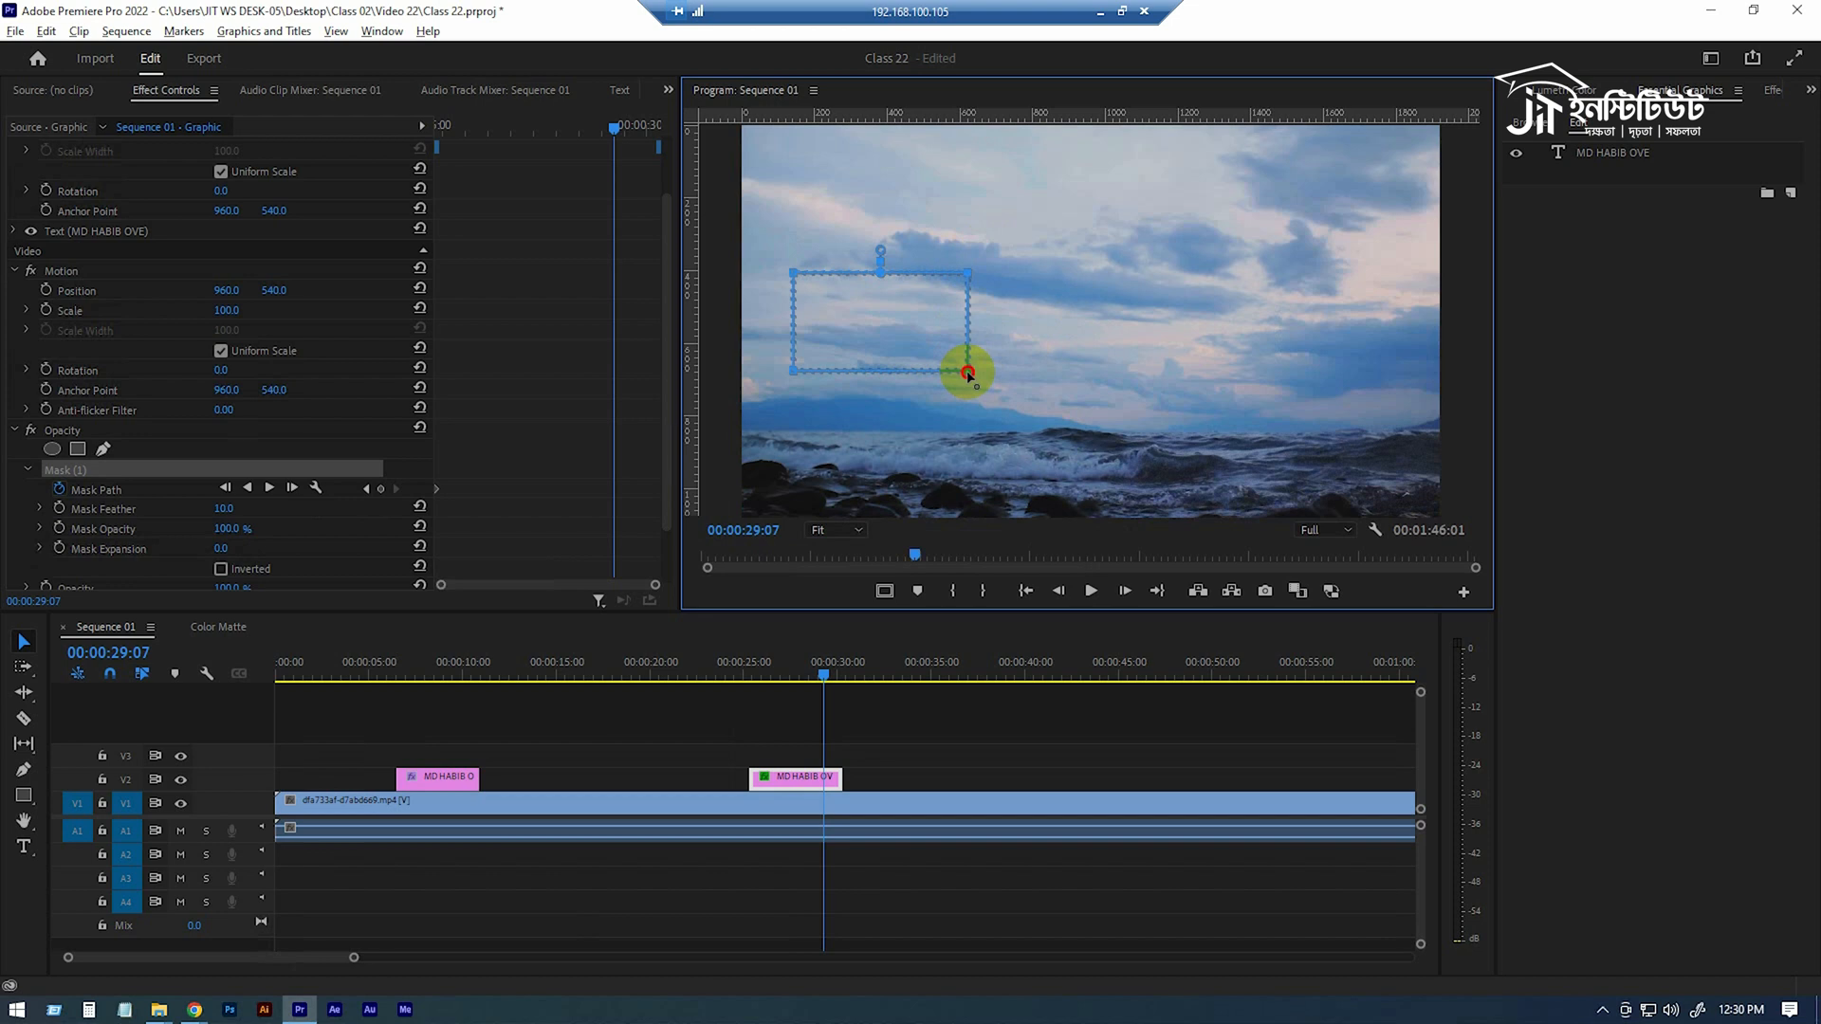
pyautogui.moveTo(969, 373); pyautogui.dragTo(1223, 358)
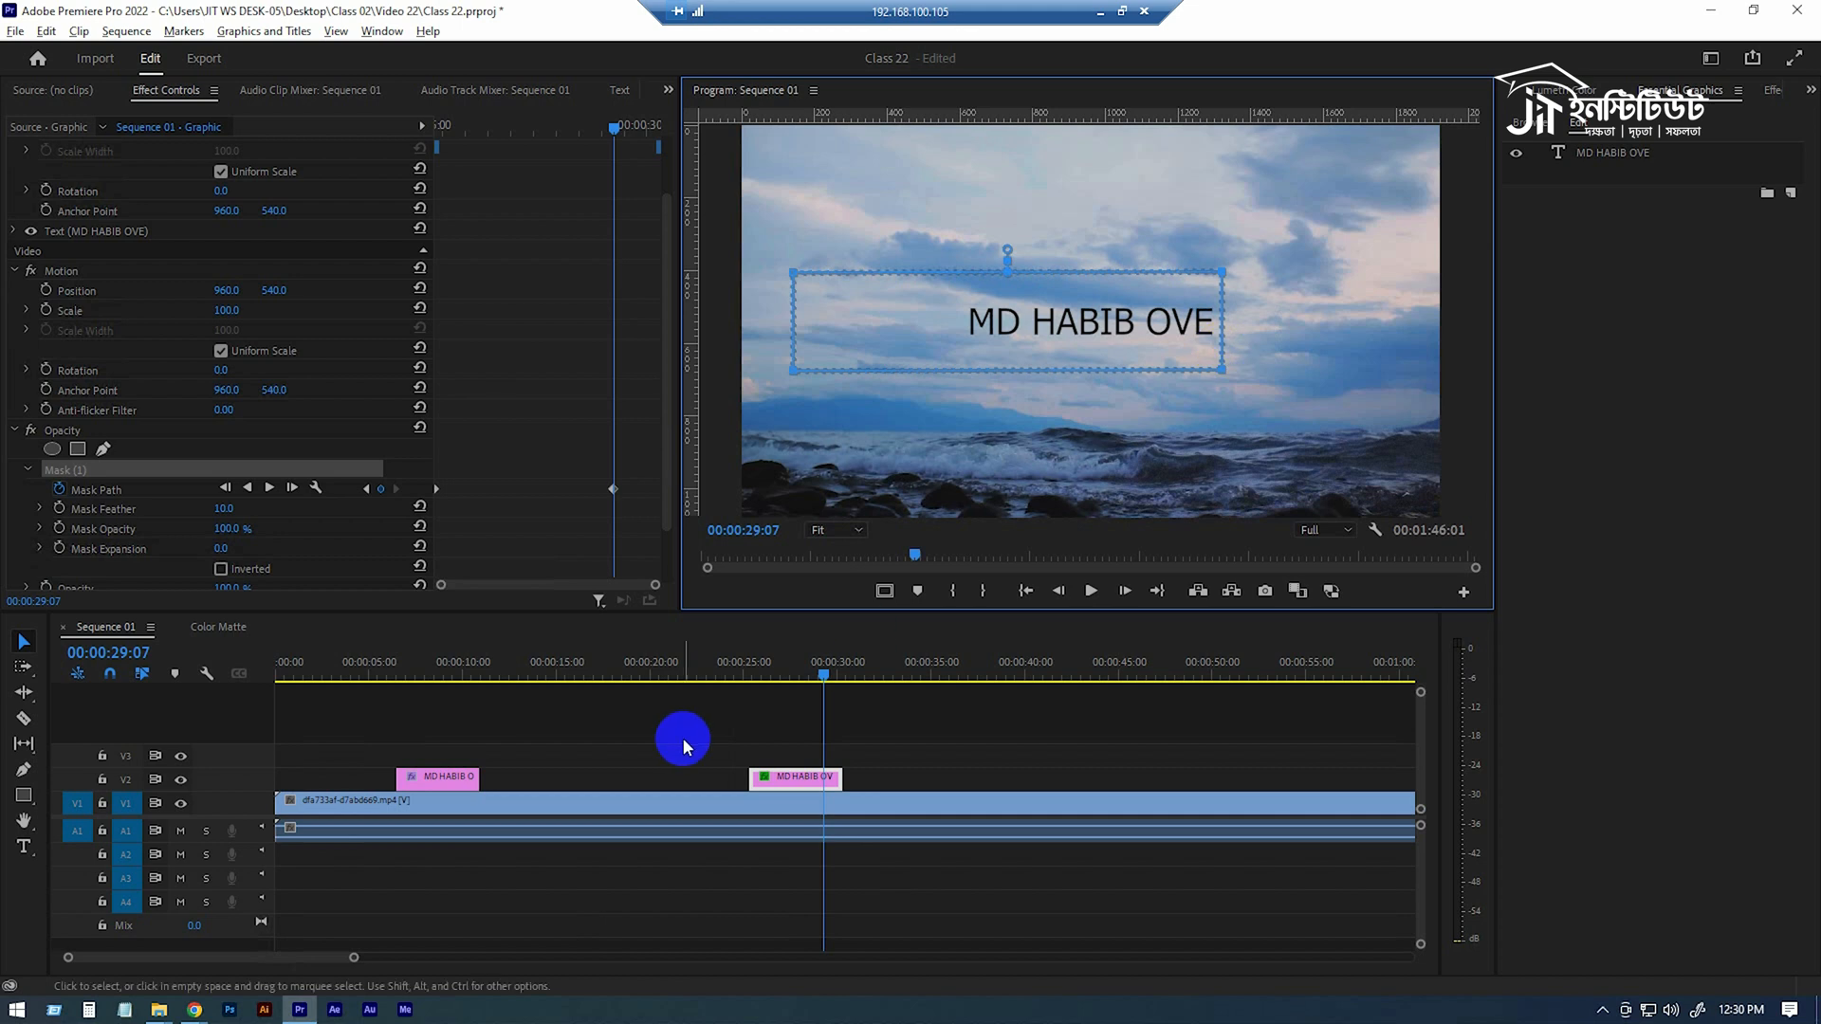
# Play the sequence from 00:00:24:23 to preview the mask reveal on the new title.
pyautogui.click(756, 666)
pyautogui.moveTo(755, 669); pyautogui.dragTo(744, 670)
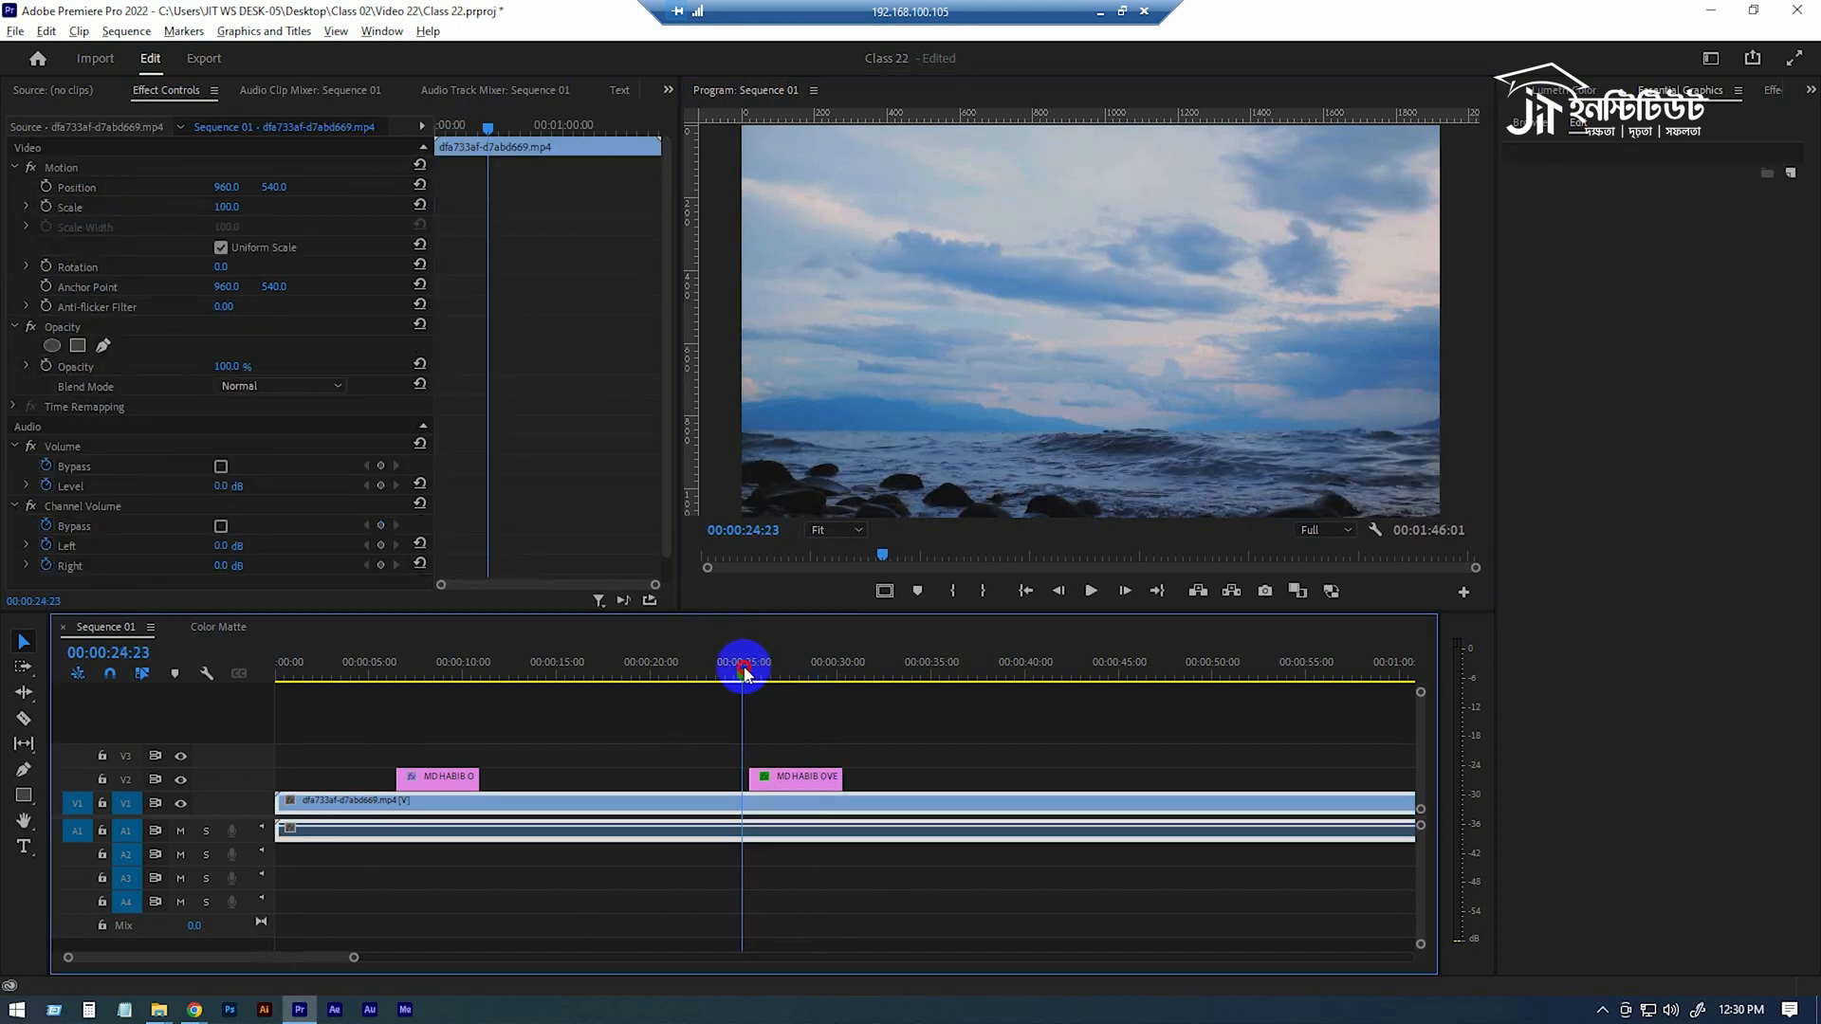
pyautogui.press('space')
pyautogui.press('space')
# Speed up the new title's reveal by moving the second Mask Path keyframe to about one second after the first.
pyautogui.click(773, 779)
pyautogui.scroll(-1, 566, 478)
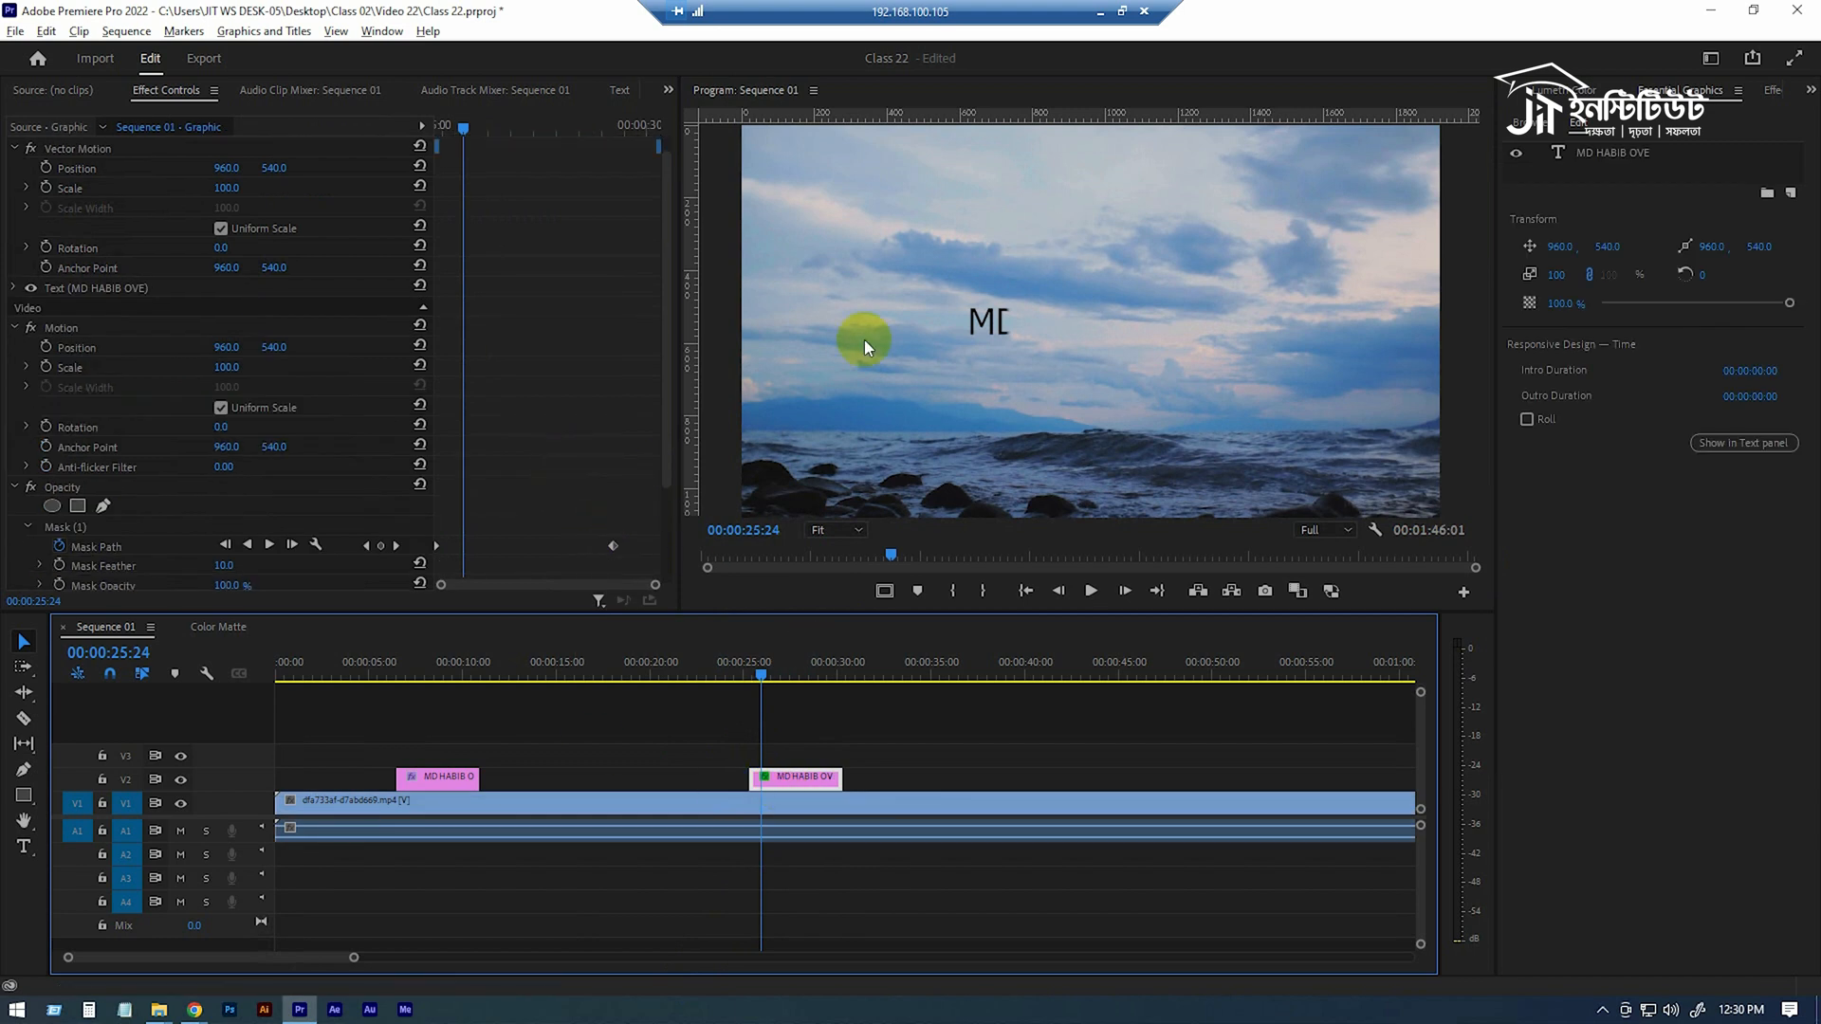
pyautogui.click(477, 522)
pyautogui.moveTo(616, 527); pyautogui.dragTo(488, 577)
# Play back the faster reveal and inspect the mask's edge on the partly revealed title at 00:00:25:17.
pyautogui.moveTo(765, 679)
pyautogui.mouseDown()
pyautogui.moveTo(741, 672)
pyautogui.moveTo(756, 653)
pyautogui.mouseUp()
pyautogui.press('space')
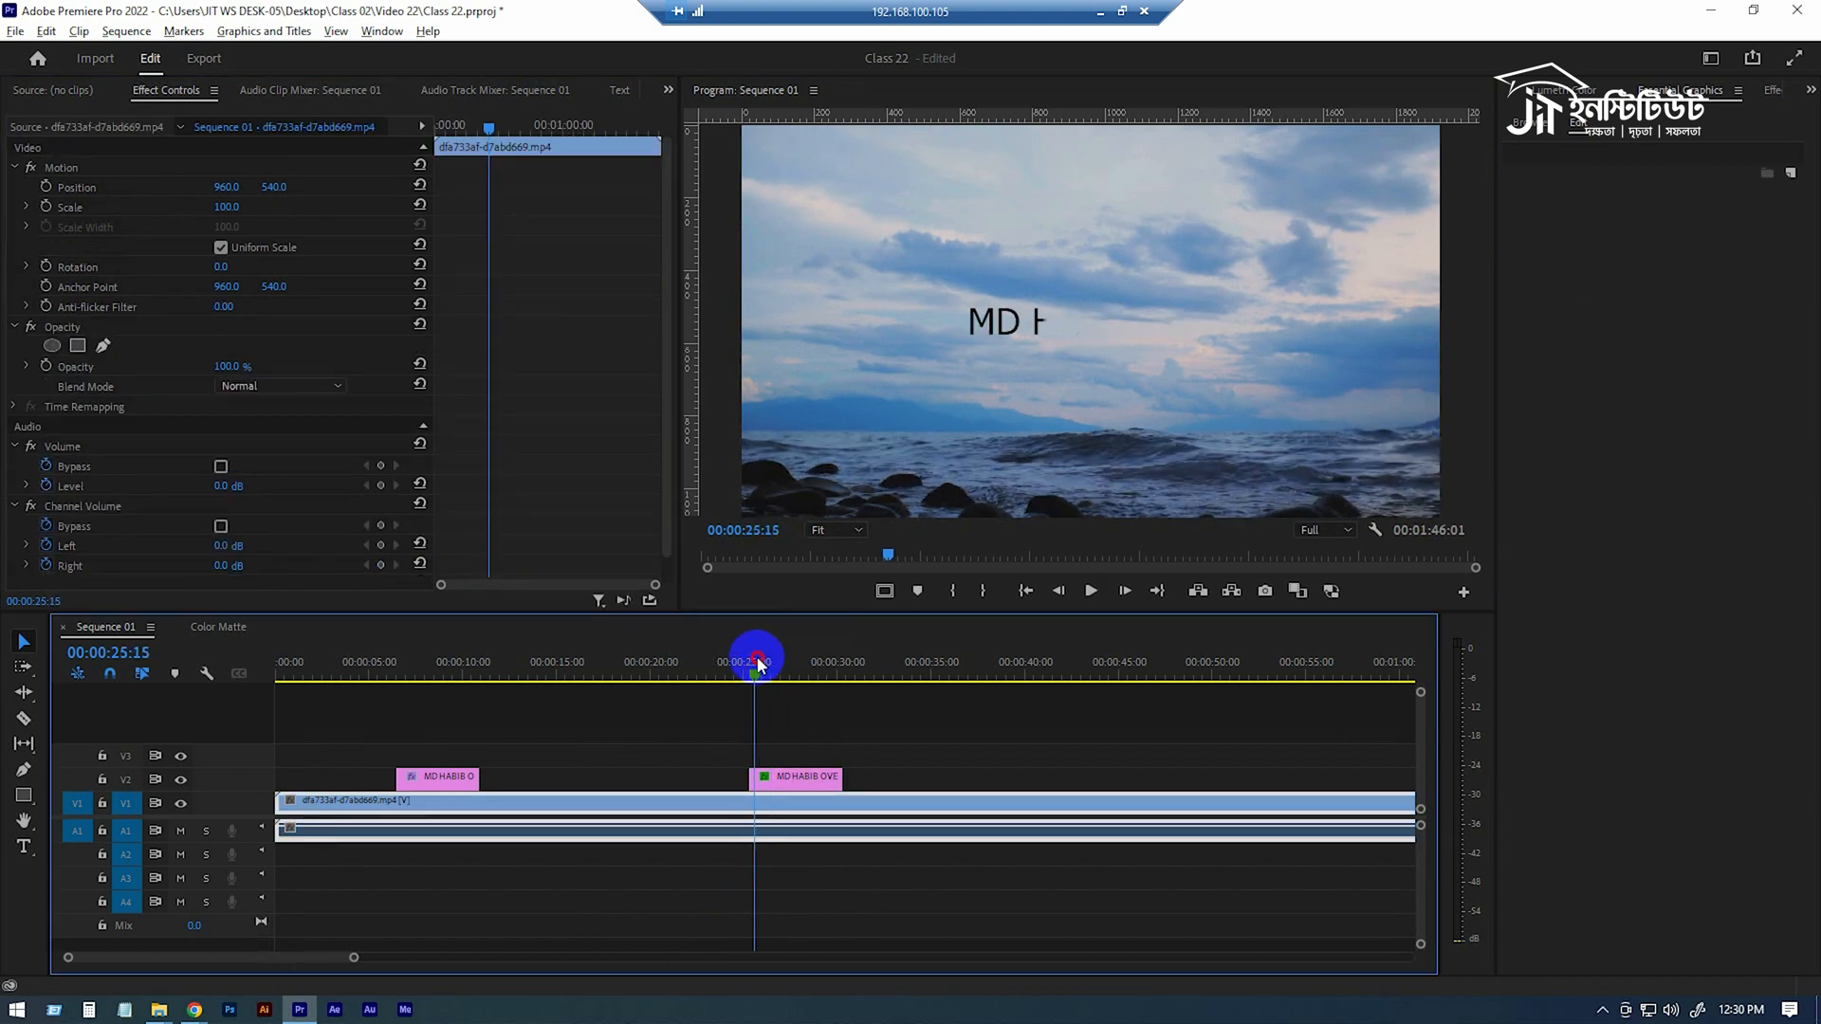
pyautogui.click(767, 779)
pyautogui.scroll(-2, 117, 459)
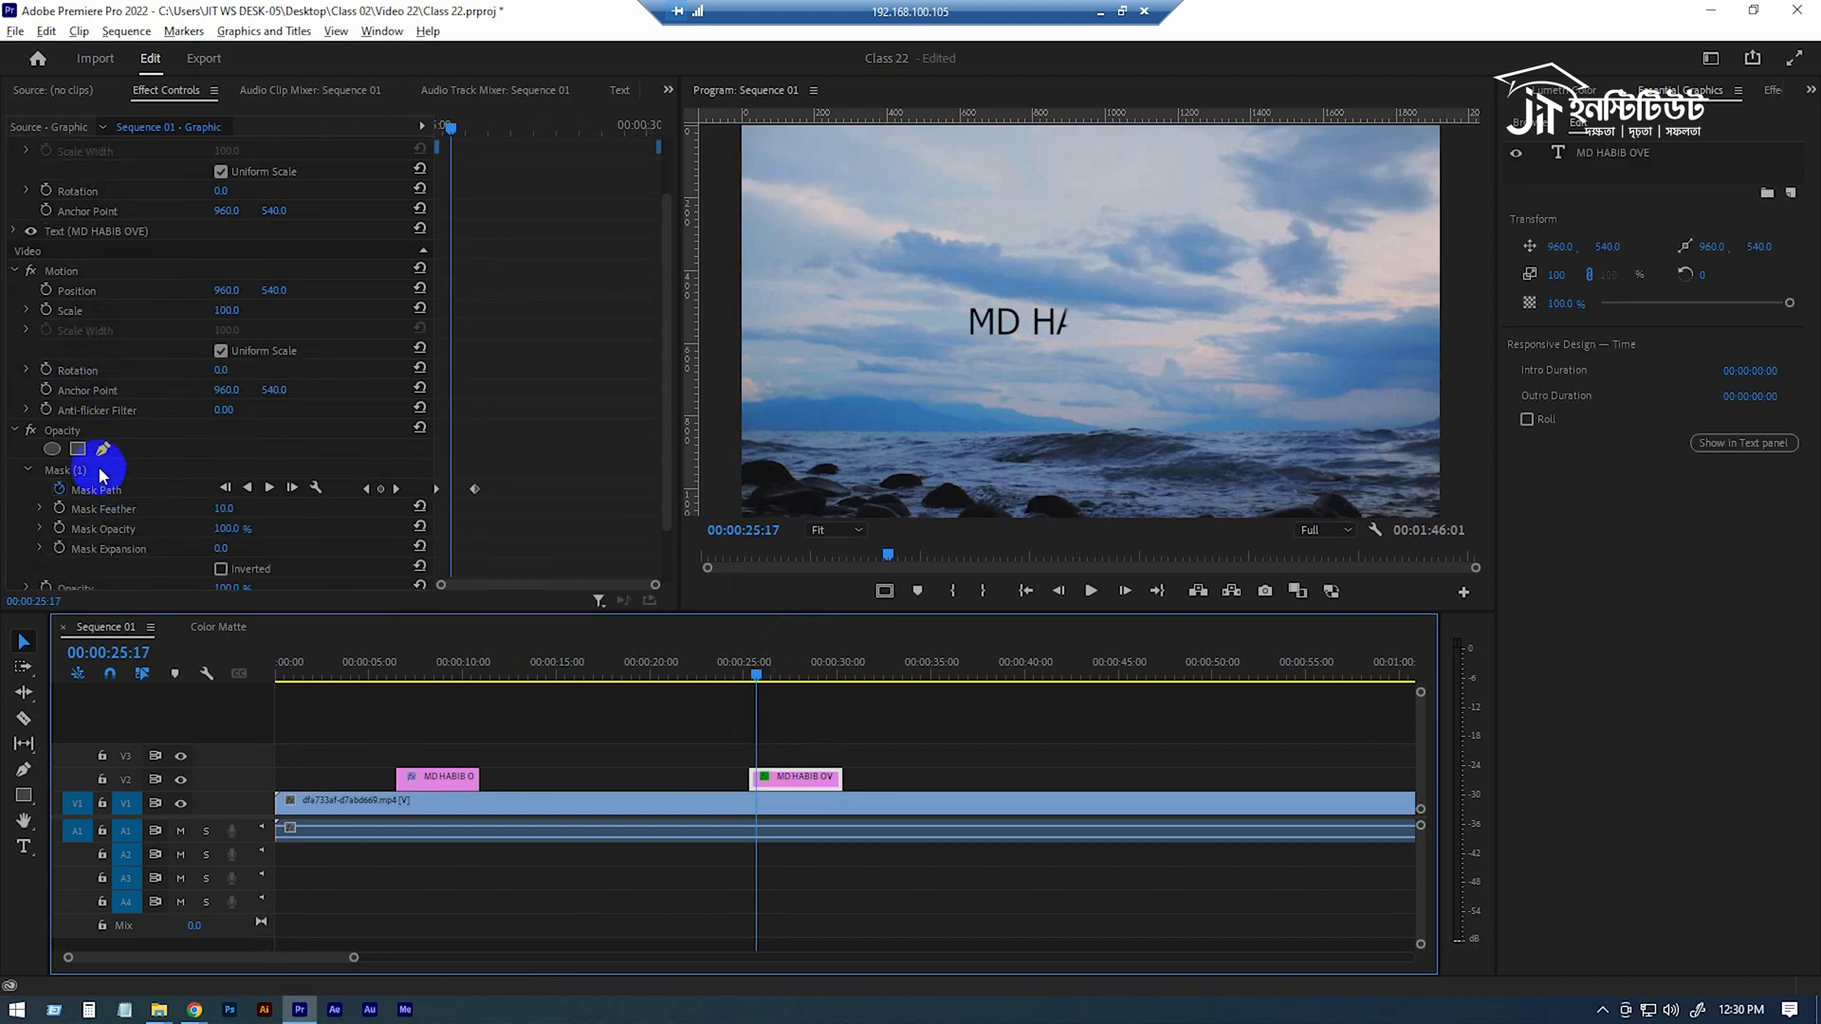
pyautogui.click(110, 469)
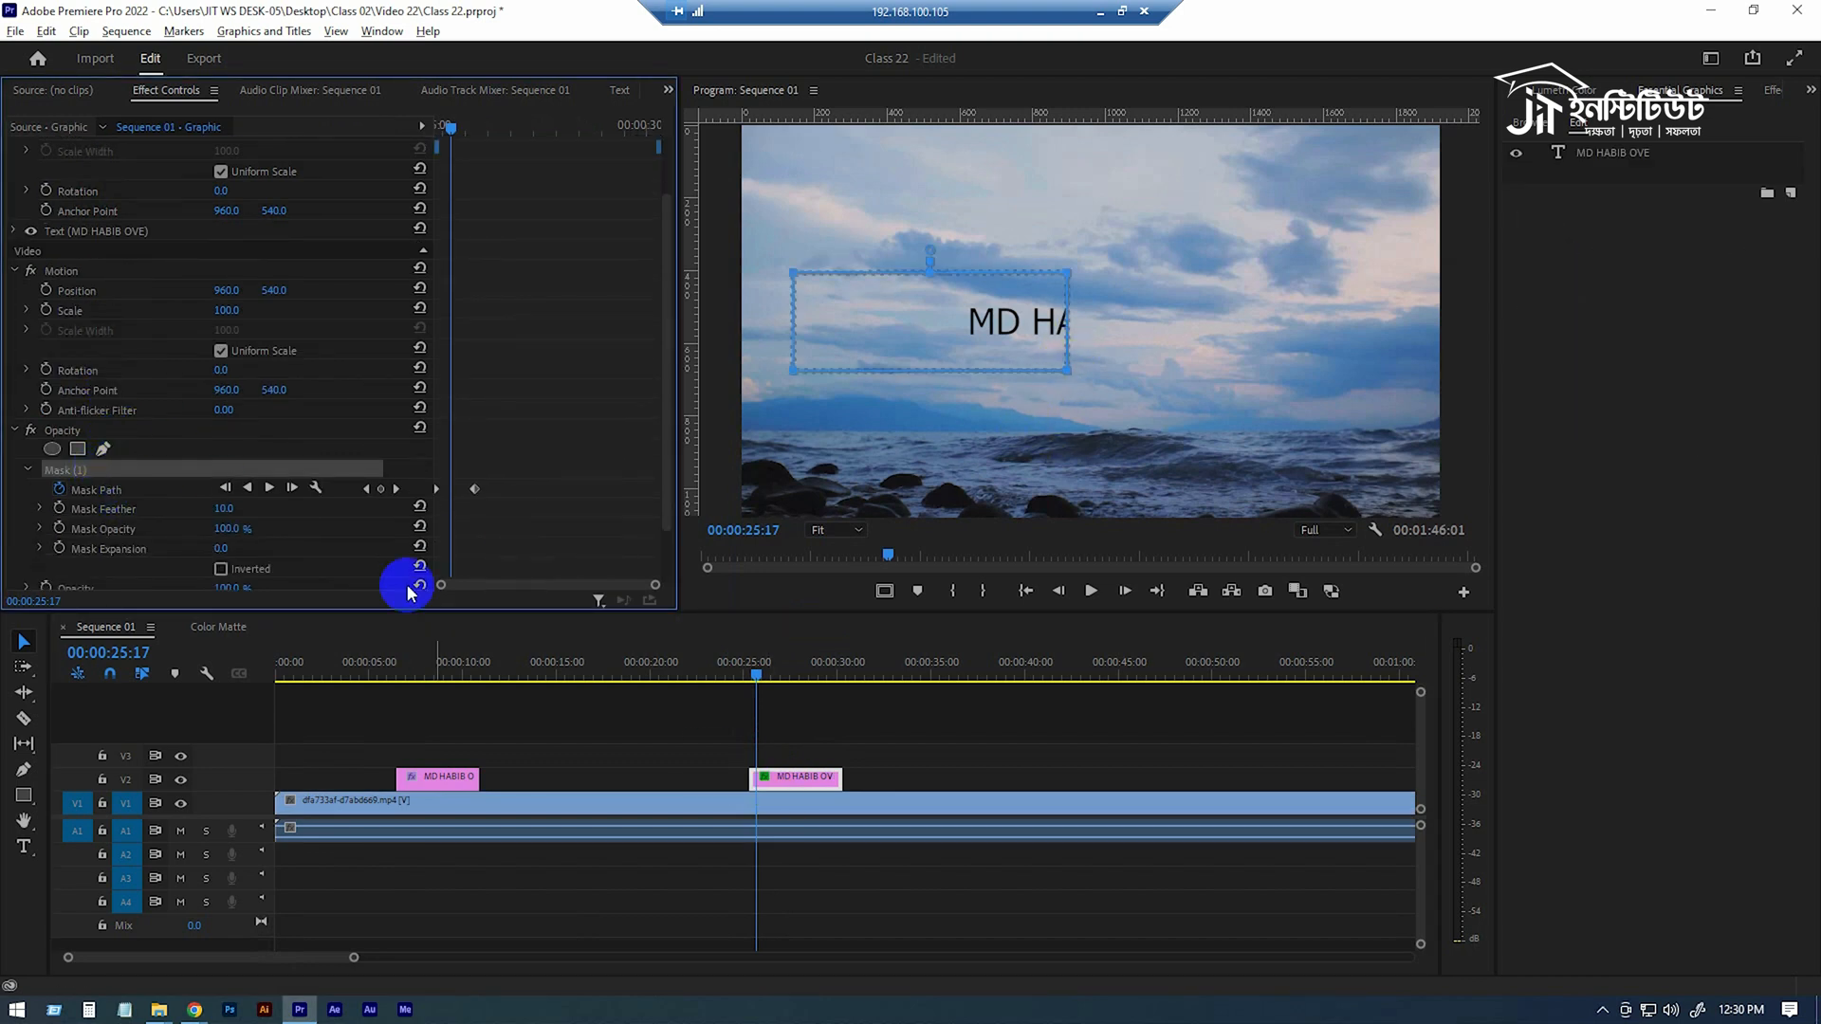
pyautogui.click(849, 722)
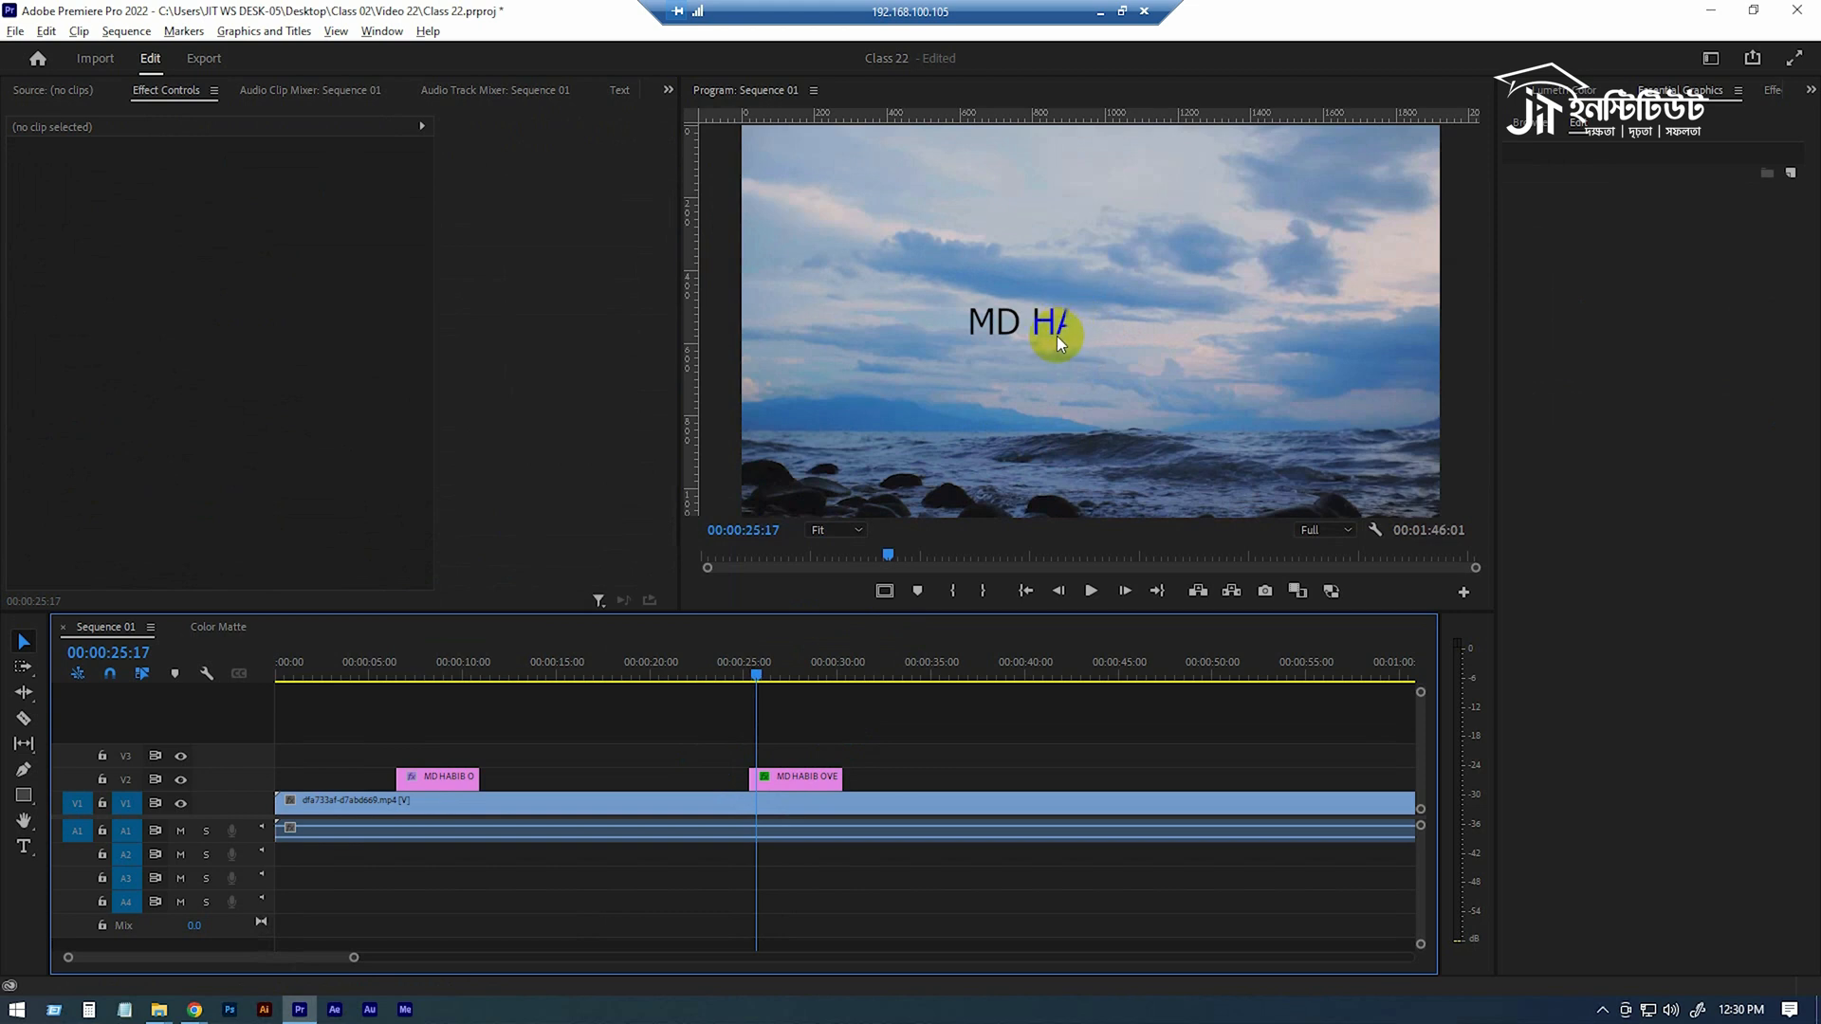
# Set the Mask Feather of the new title's opacity mask to 5 and play back the reveal.
pyautogui.click(787, 778)
pyautogui.scroll(-3, 202, 532)
pyautogui.click(229, 511)
pyautogui.write('5')
pyautogui.press('Return')
pyautogui.click(747, 671)
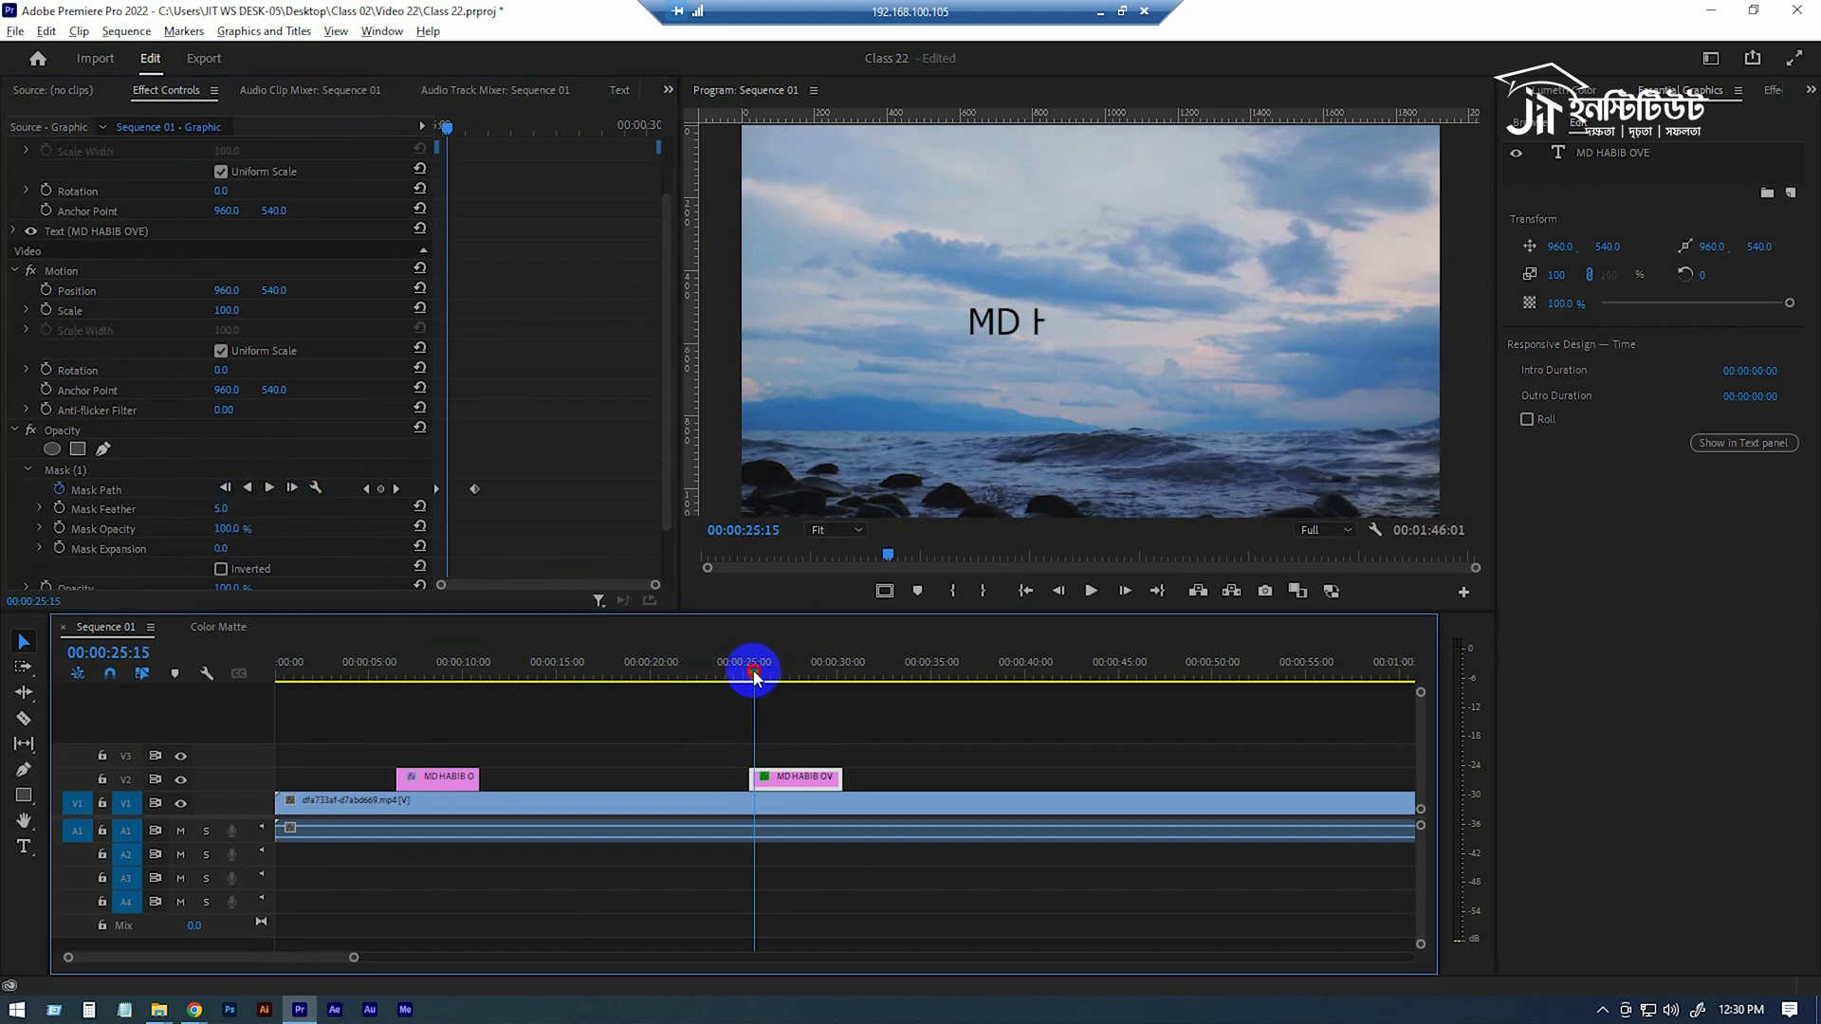
pyautogui.press('space')
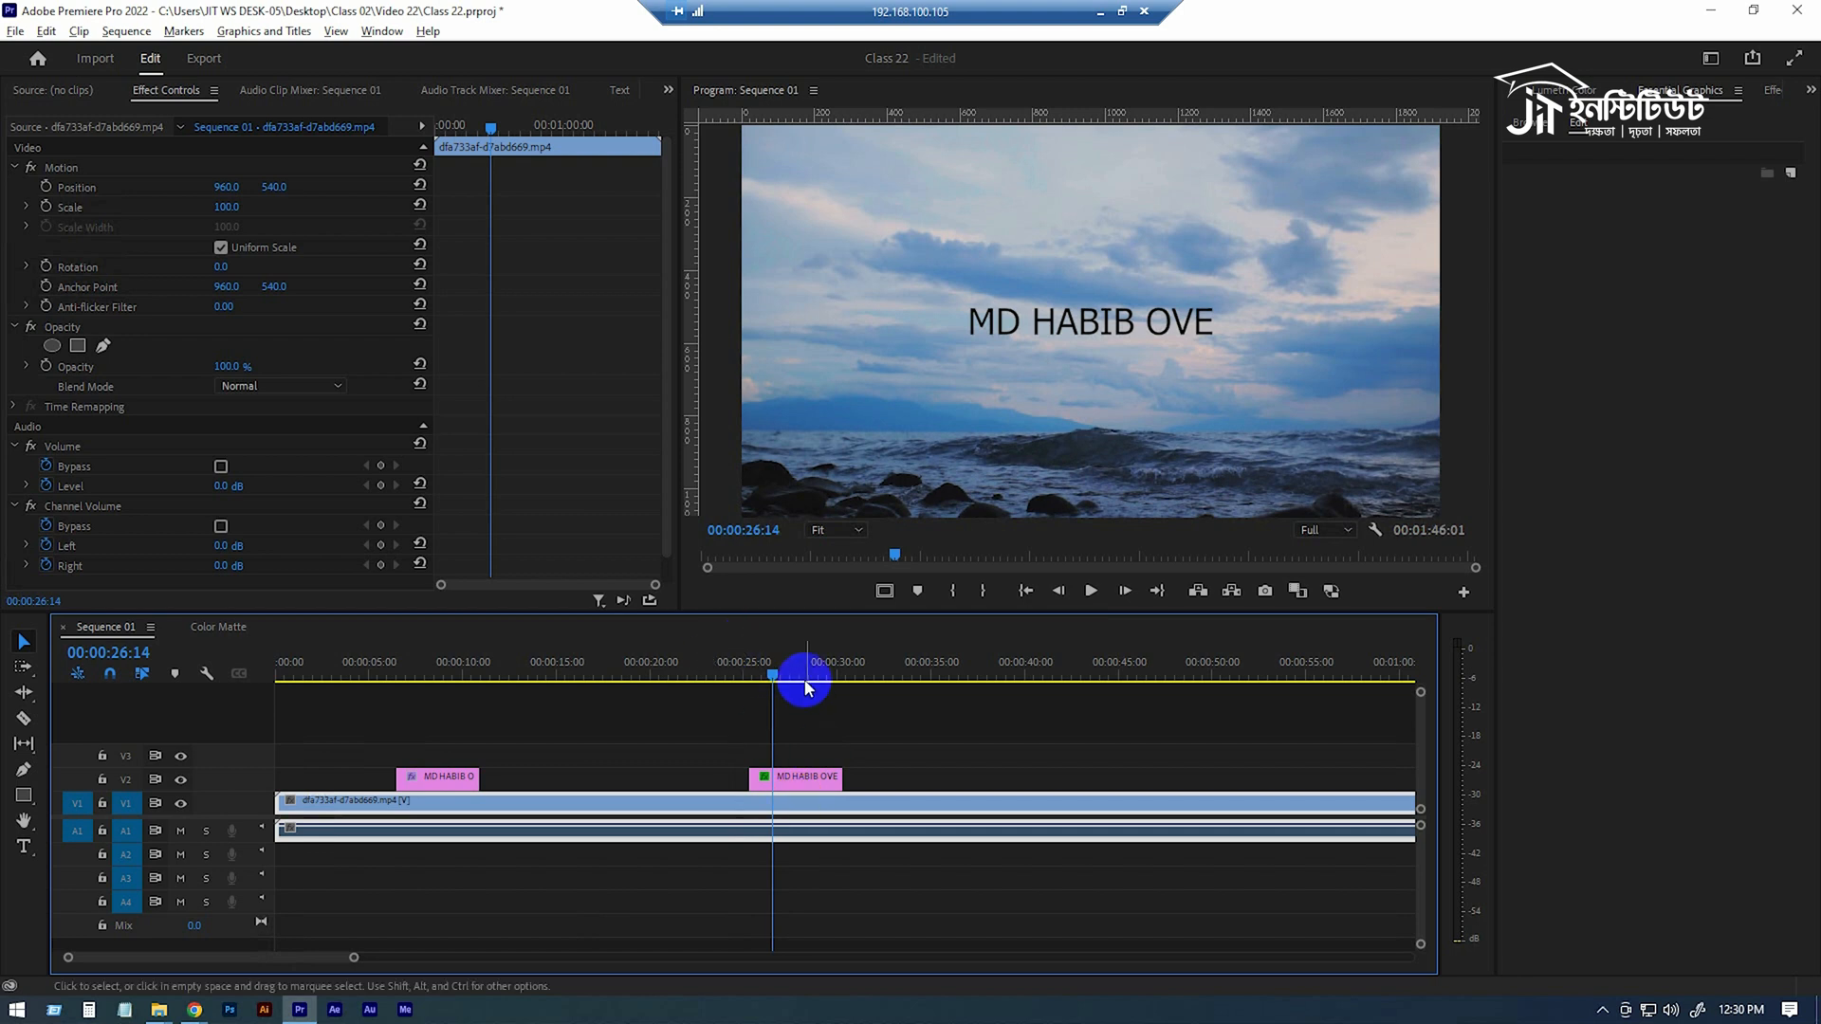
# Switch to Chrome, search Google for "typing sound effect" and open Mixkit's free type sound effects page.
pyautogui.hotkey('alt', 'Tab')
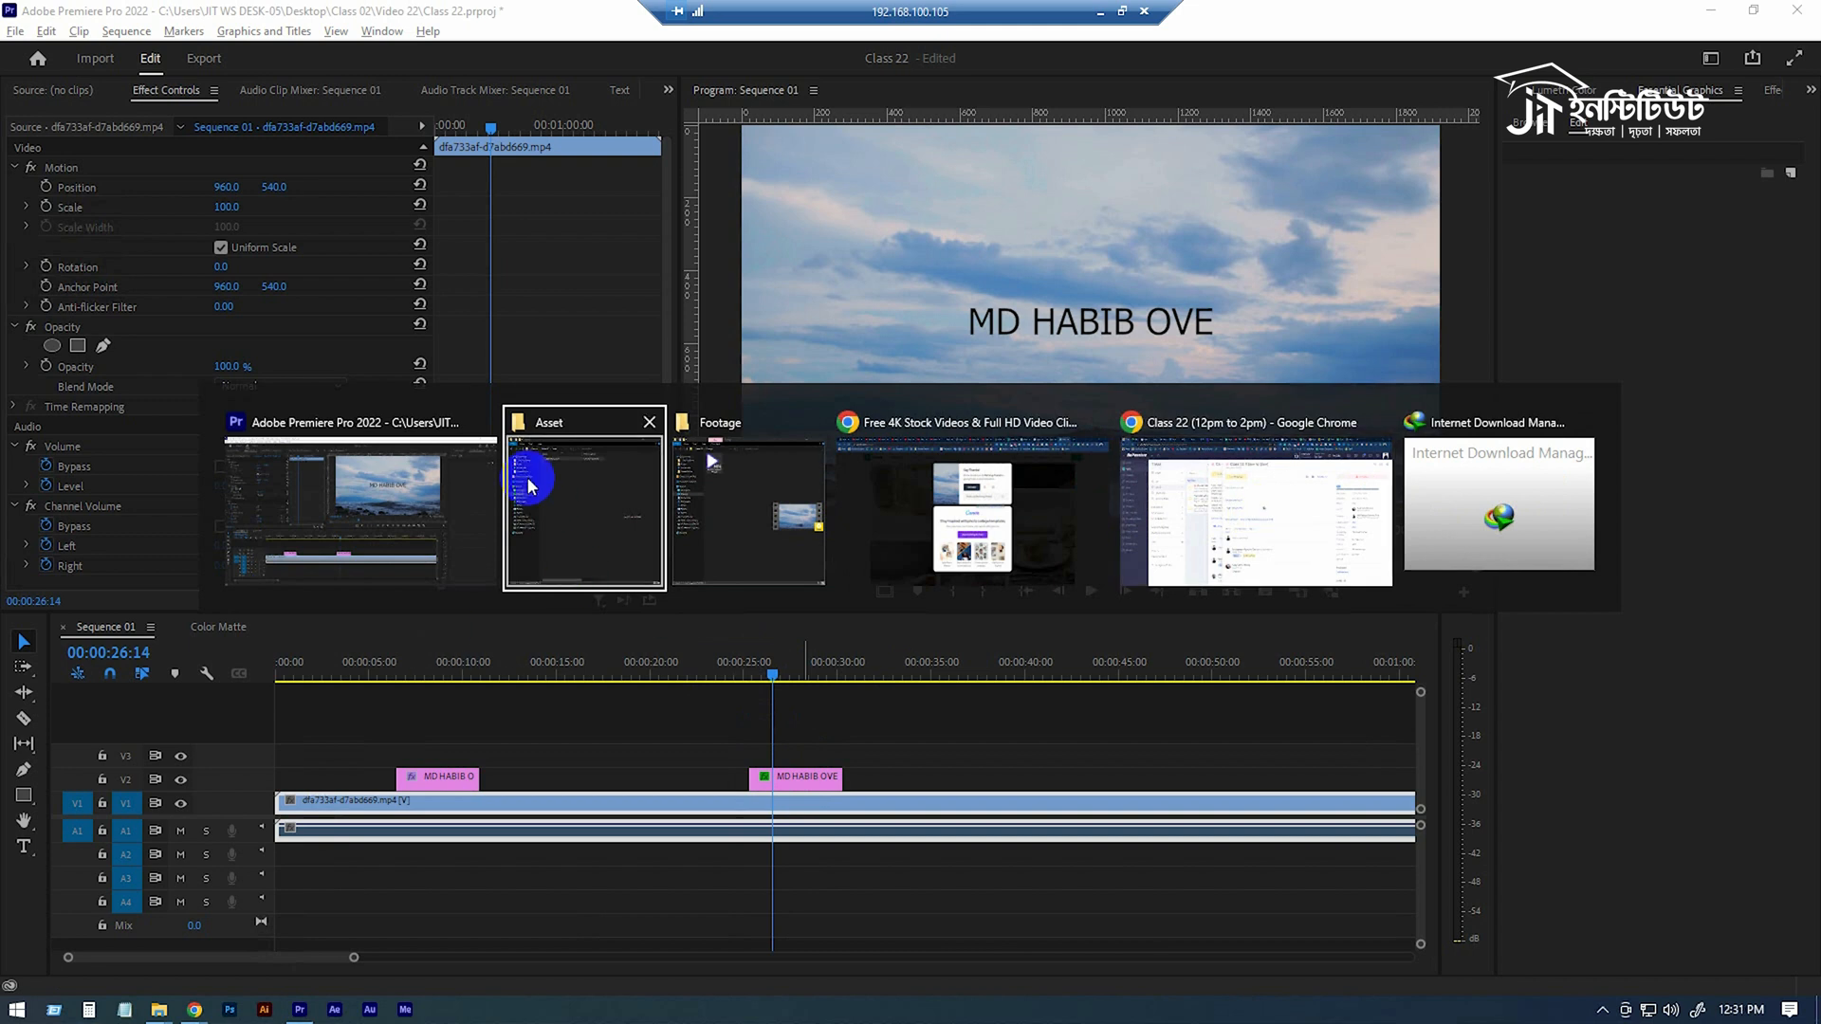
pyautogui.click(1259, 554)
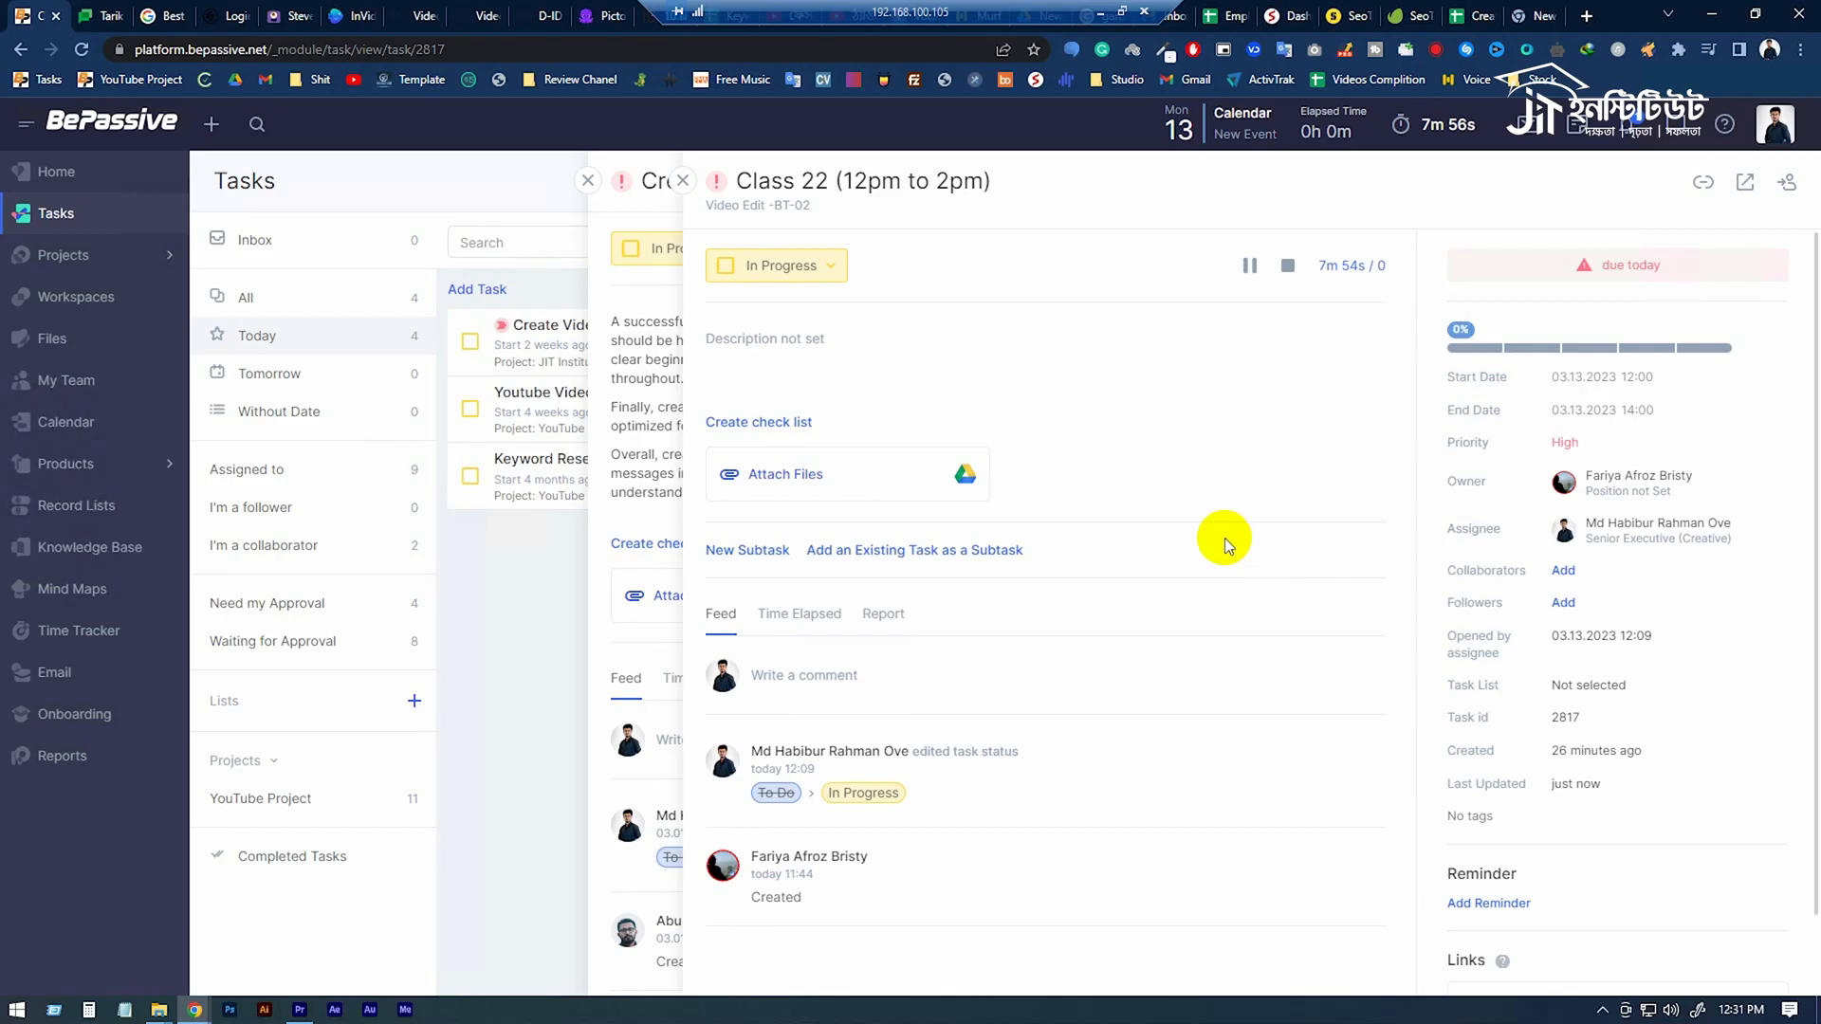
pyautogui.click(1528, 10)
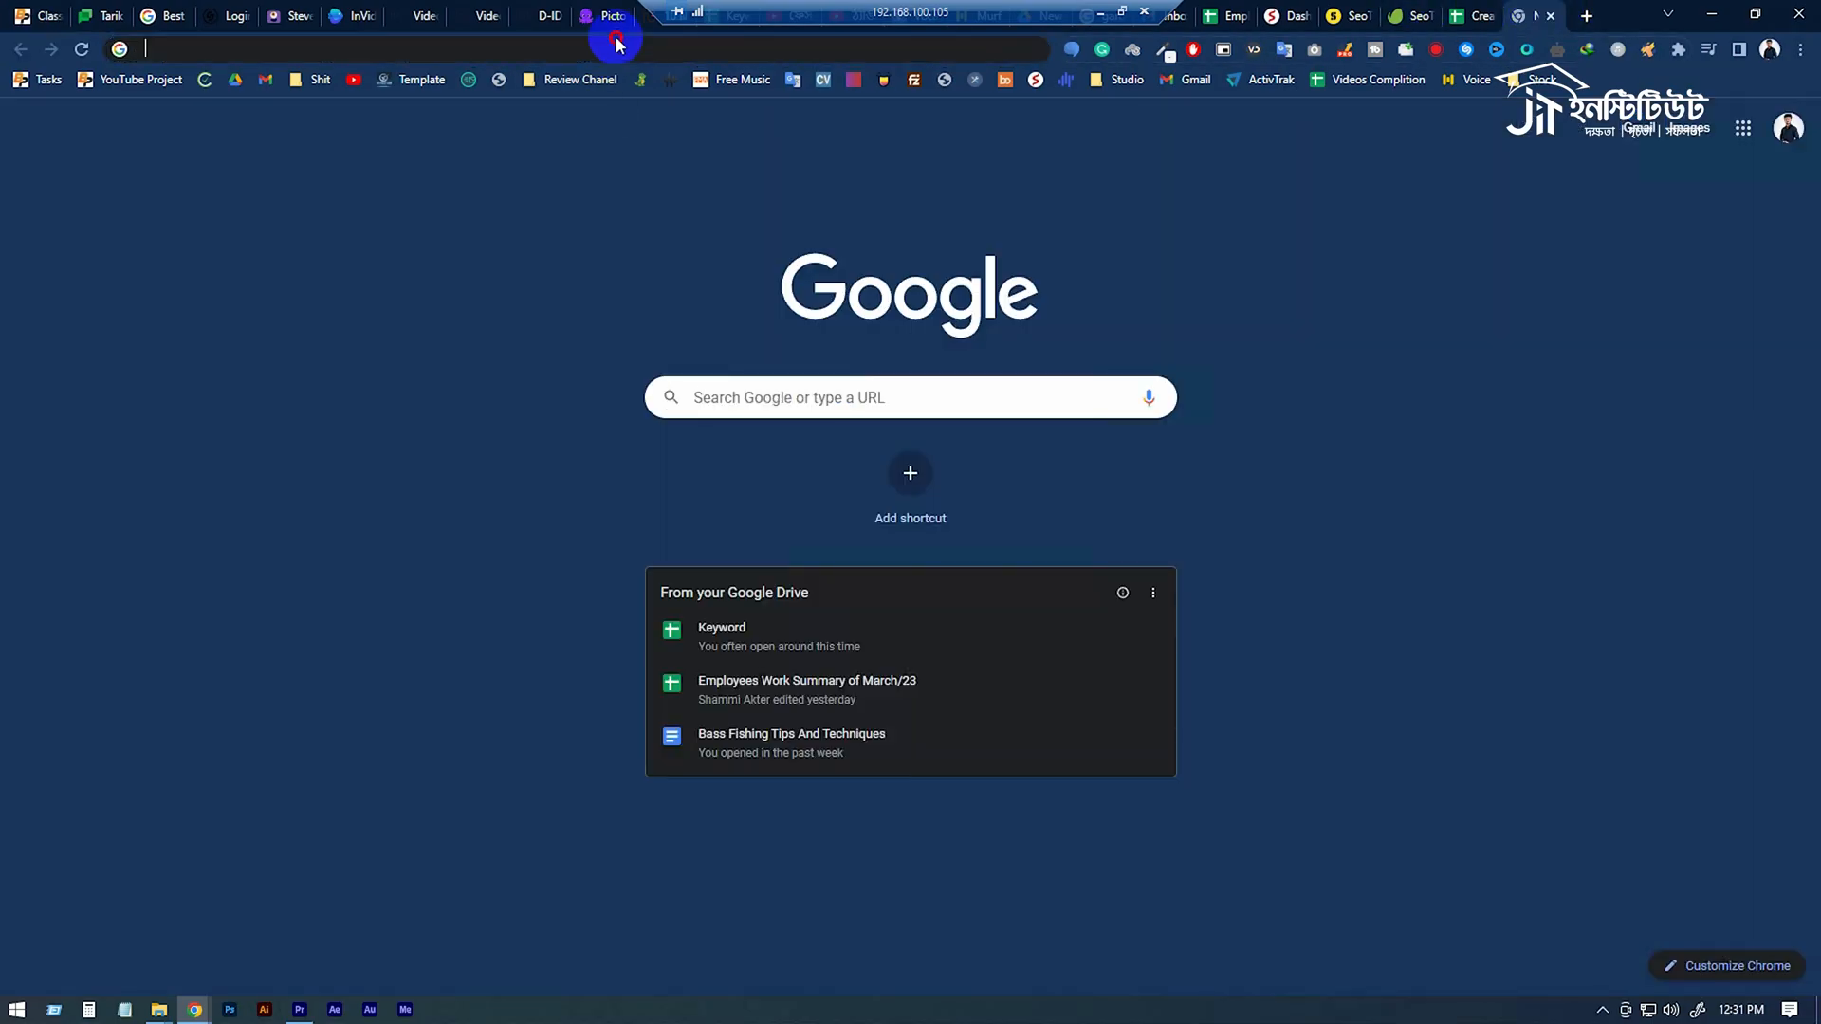
pyautogui.click(616, 45)
pyautogui.write('t')
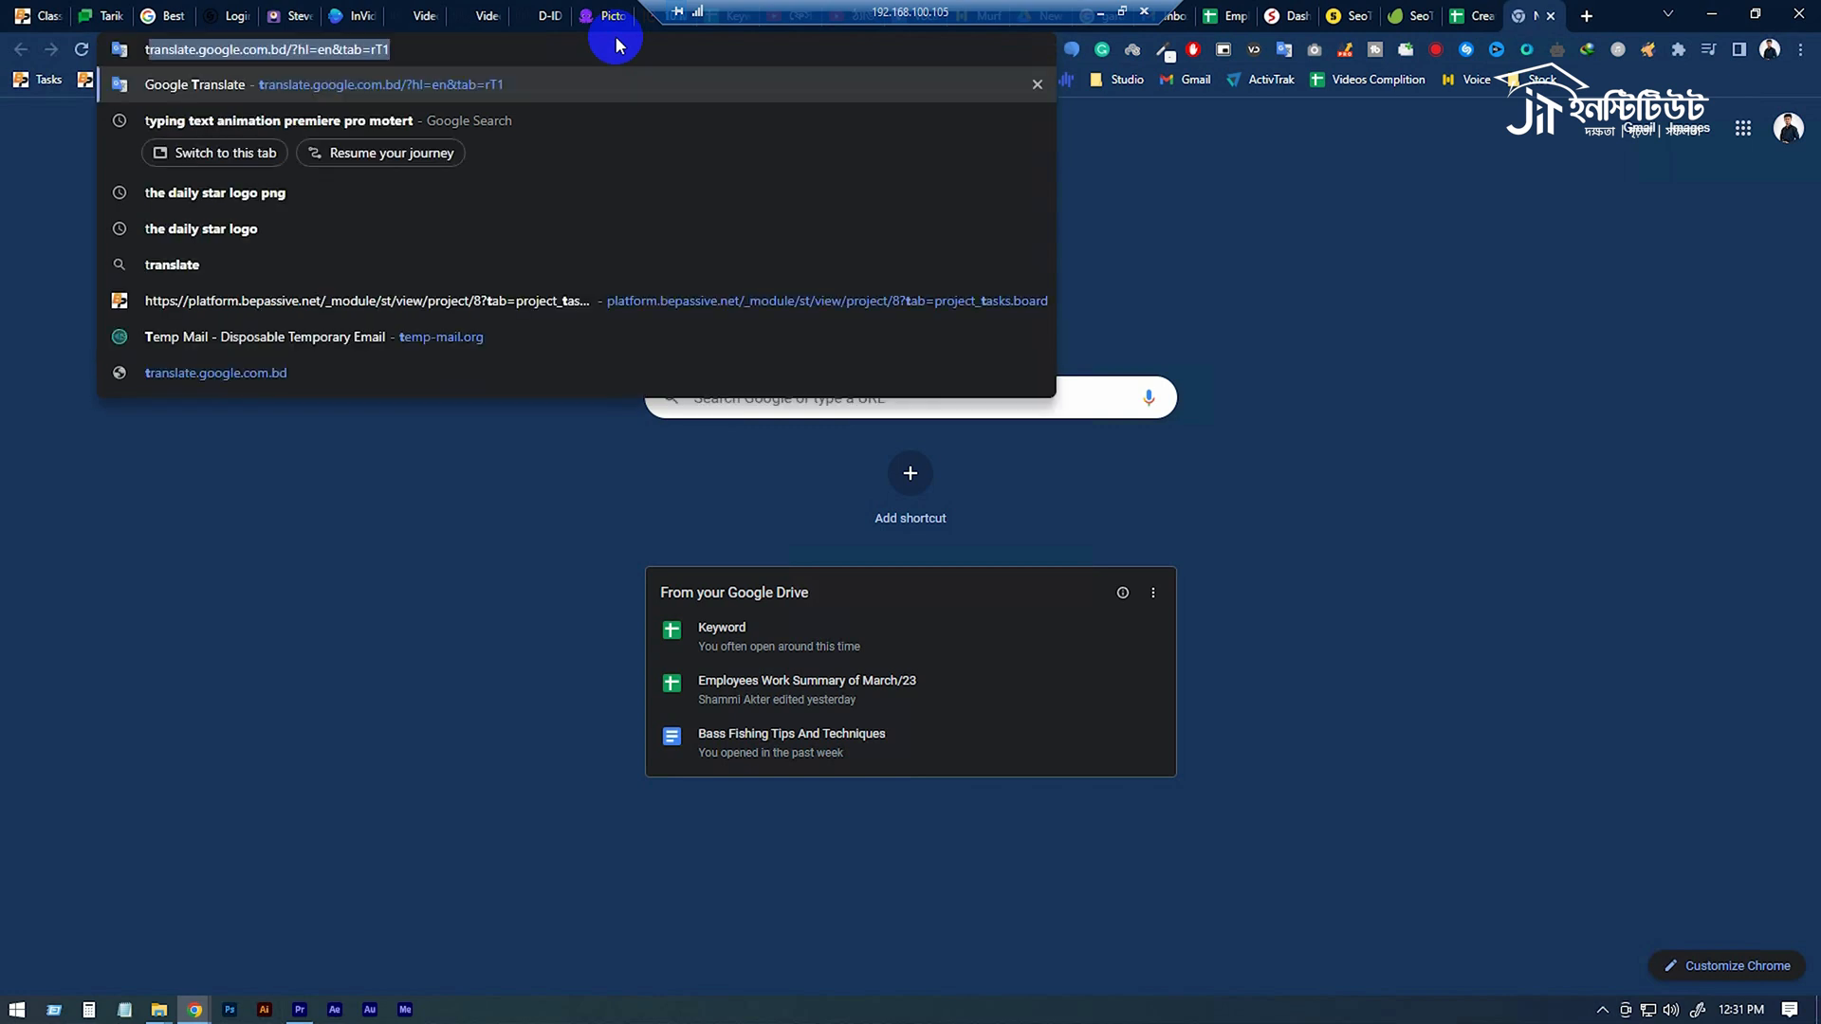
pyautogui.write('yping')
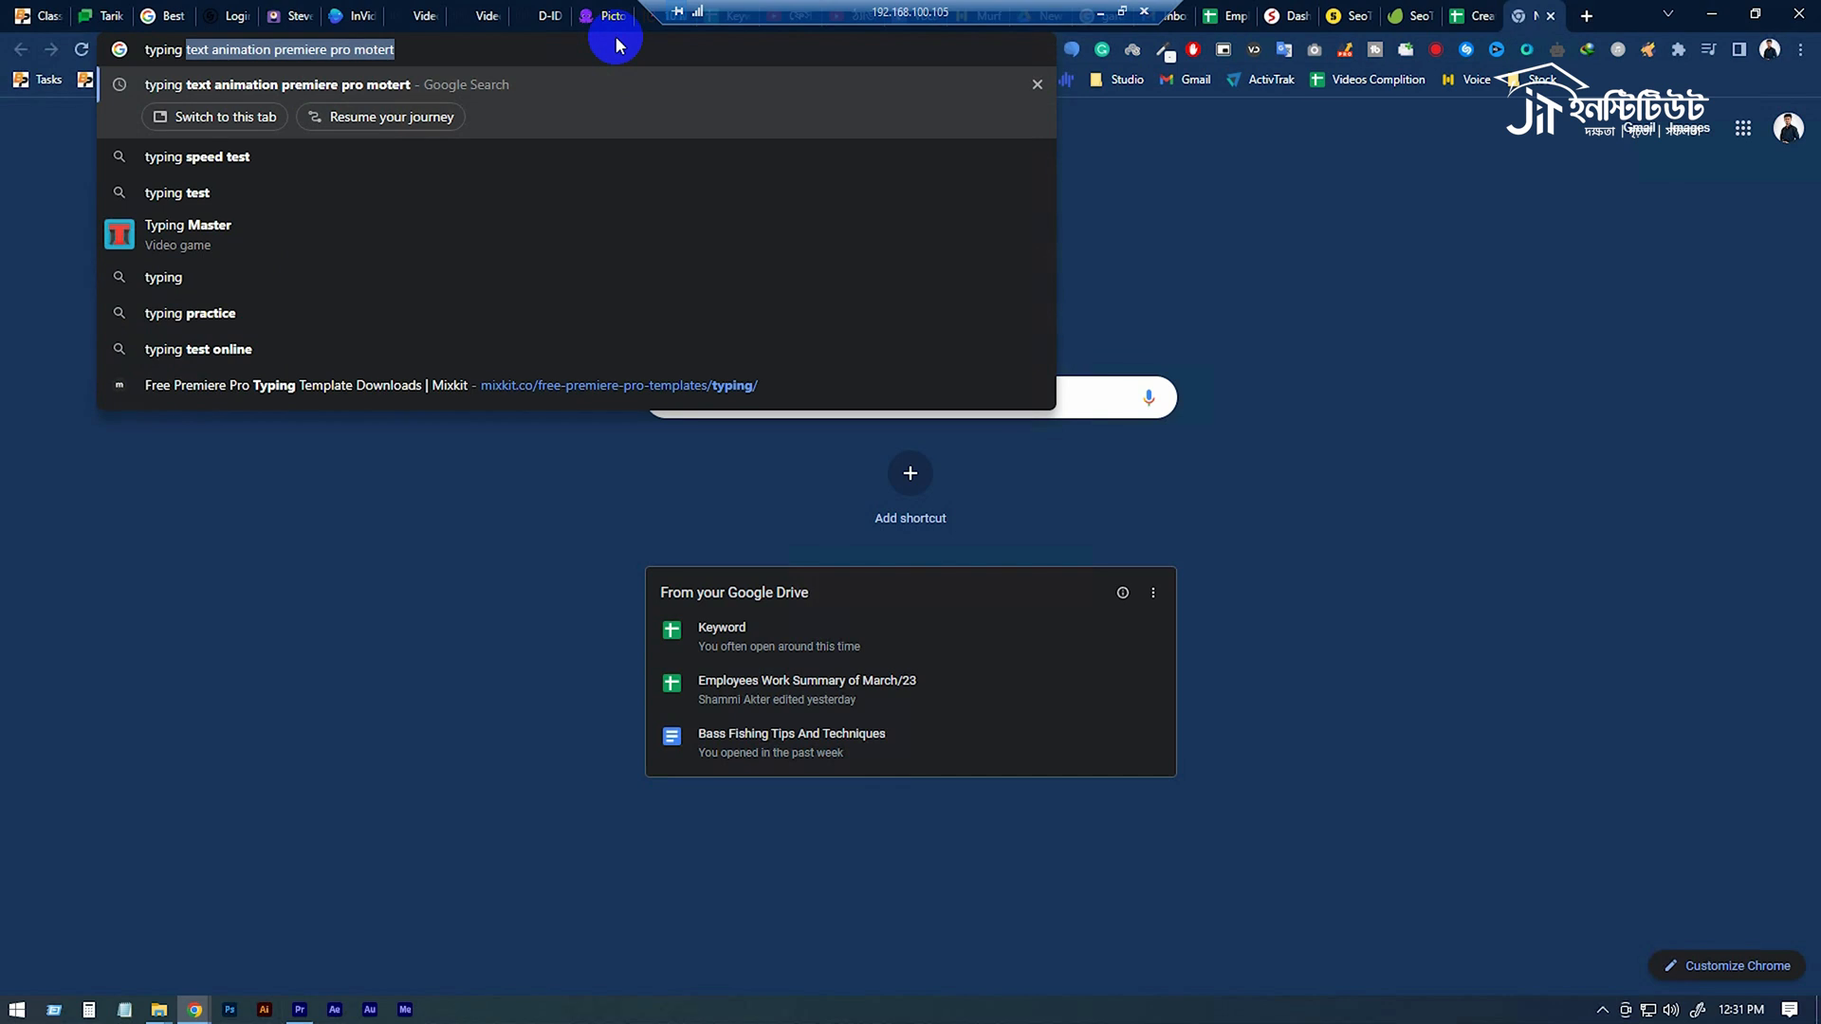
pyautogui.write(' sound')
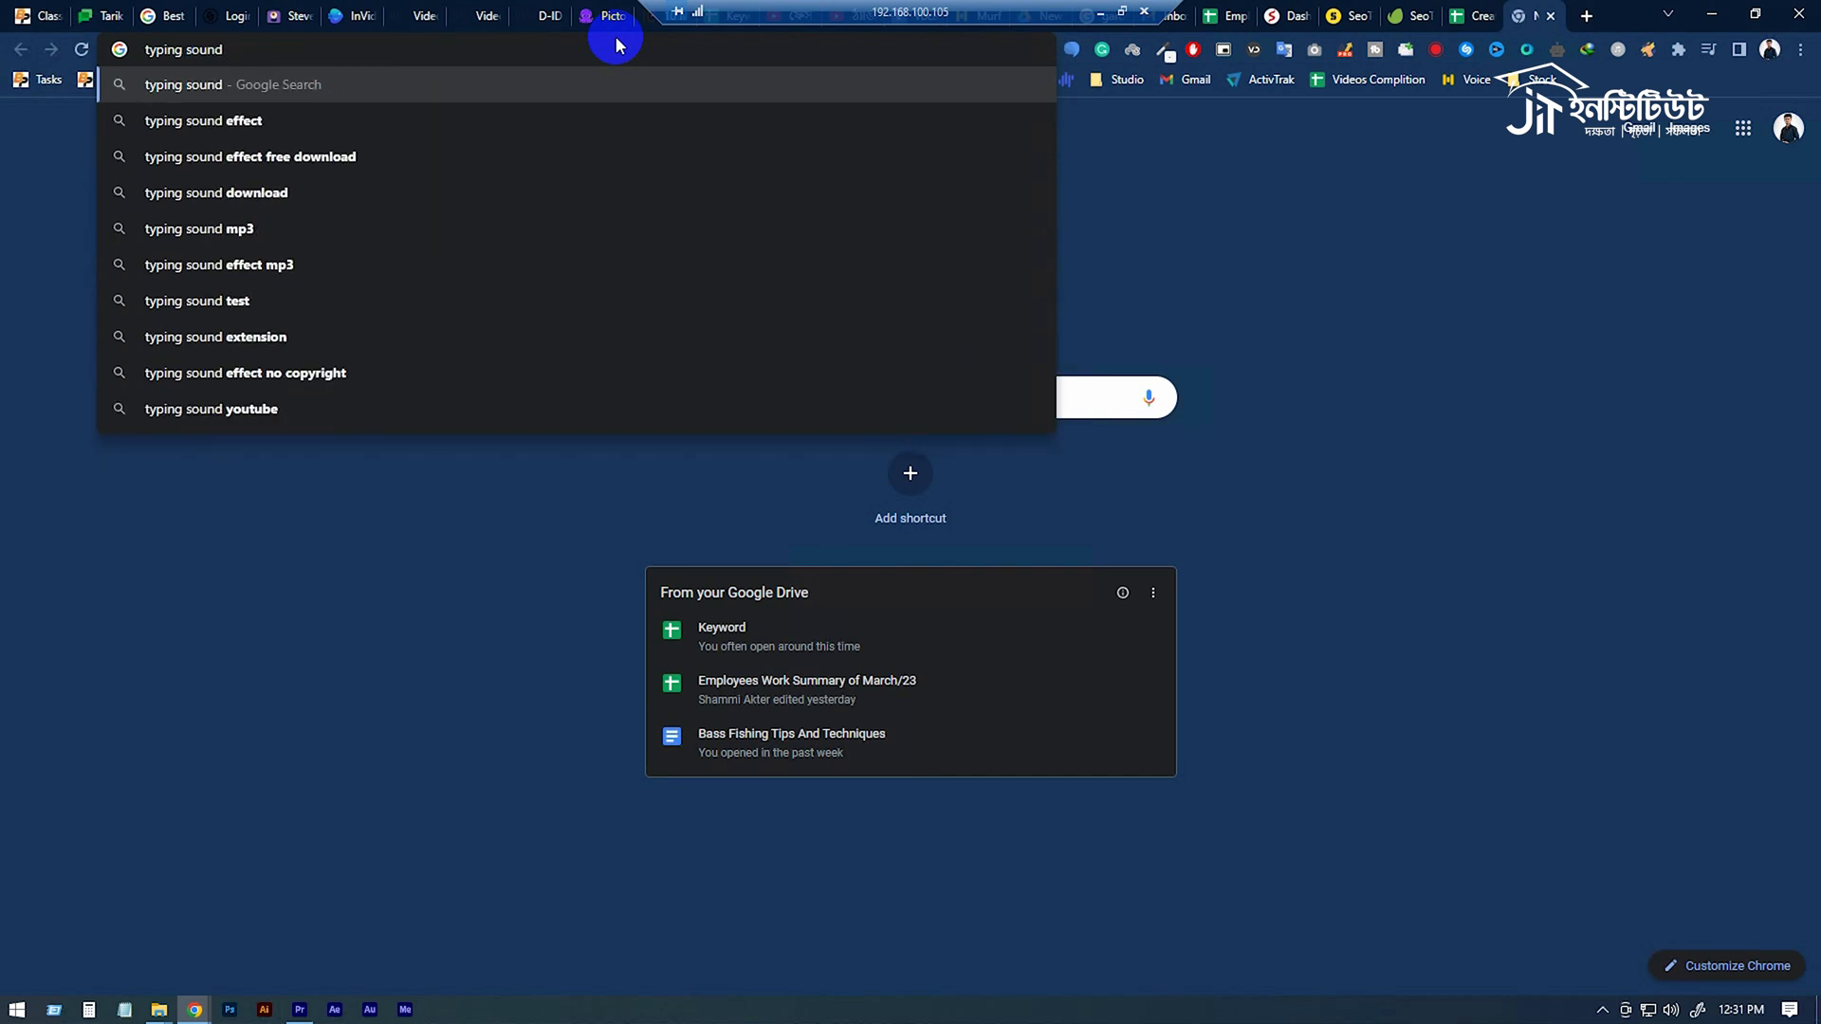
pyautogui.press('Down')
pyautogui.press('Return')
pyautogui.click(336, 329)
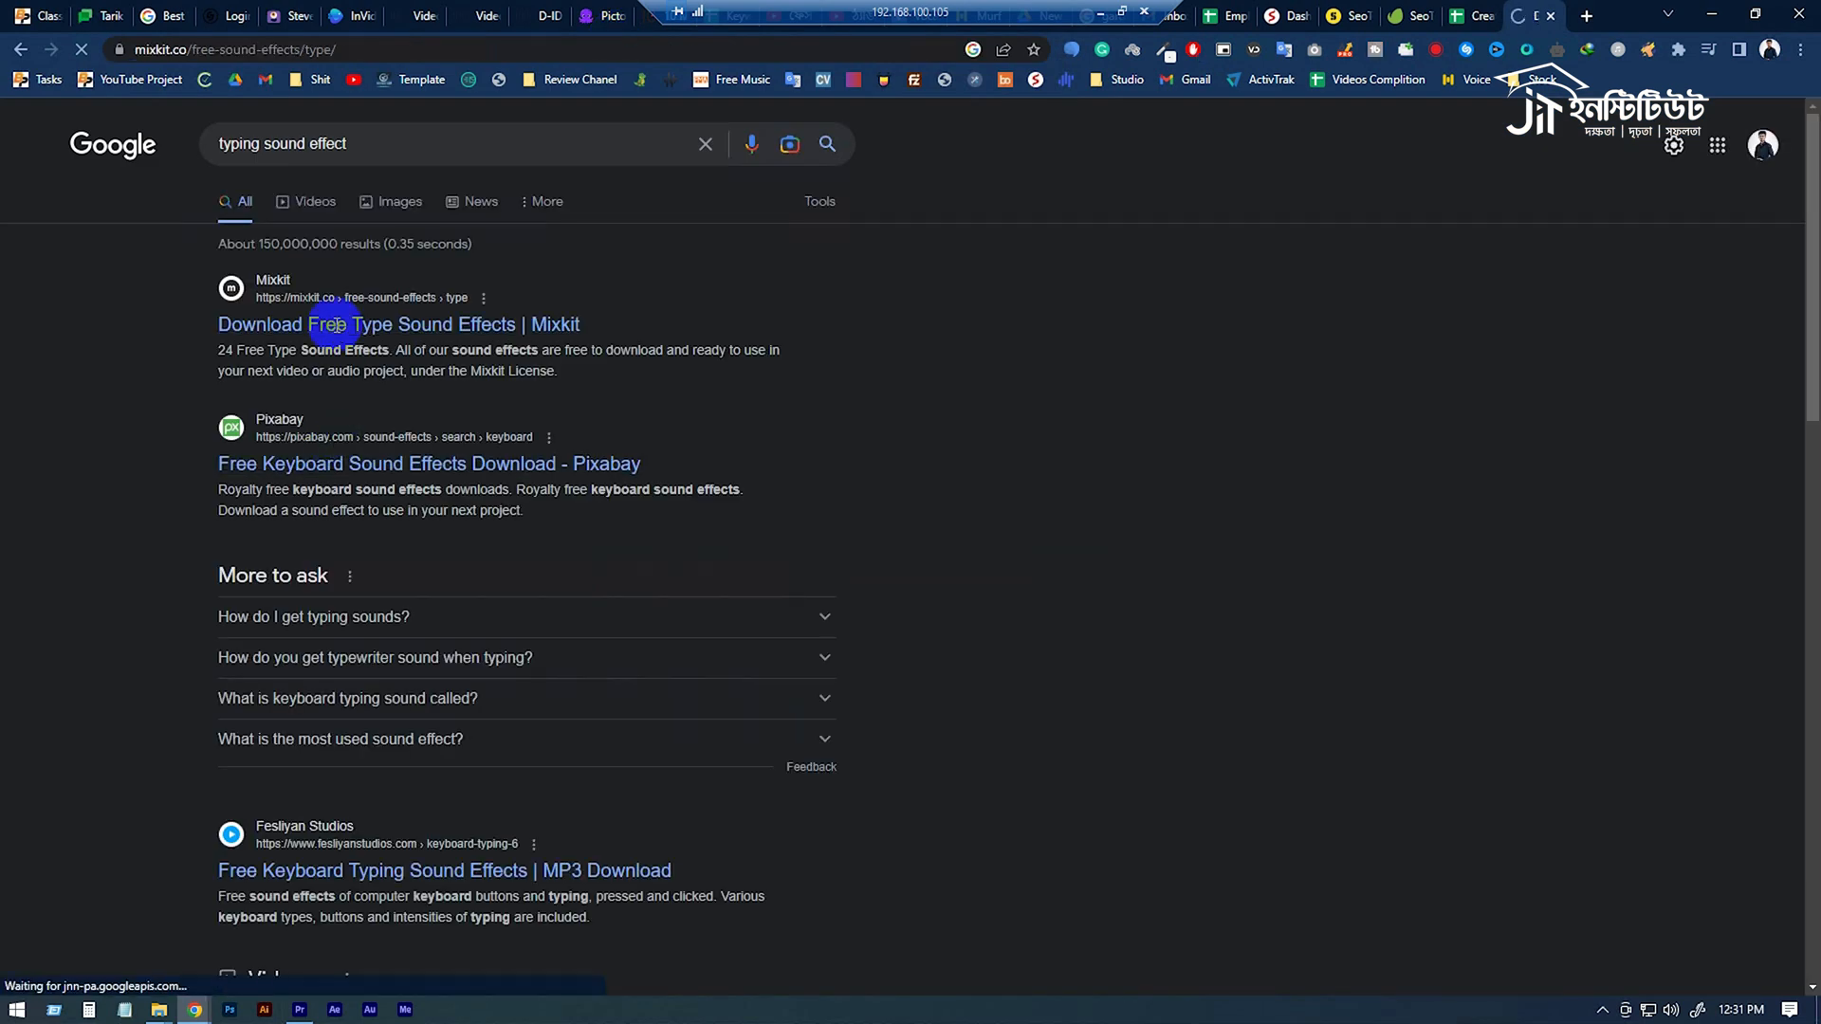
# Preview the Chatting with a laptop, Electronic typing and Hard laptop keyboard typing sounds.
pyautogui.scroll(-4, 446, 719)
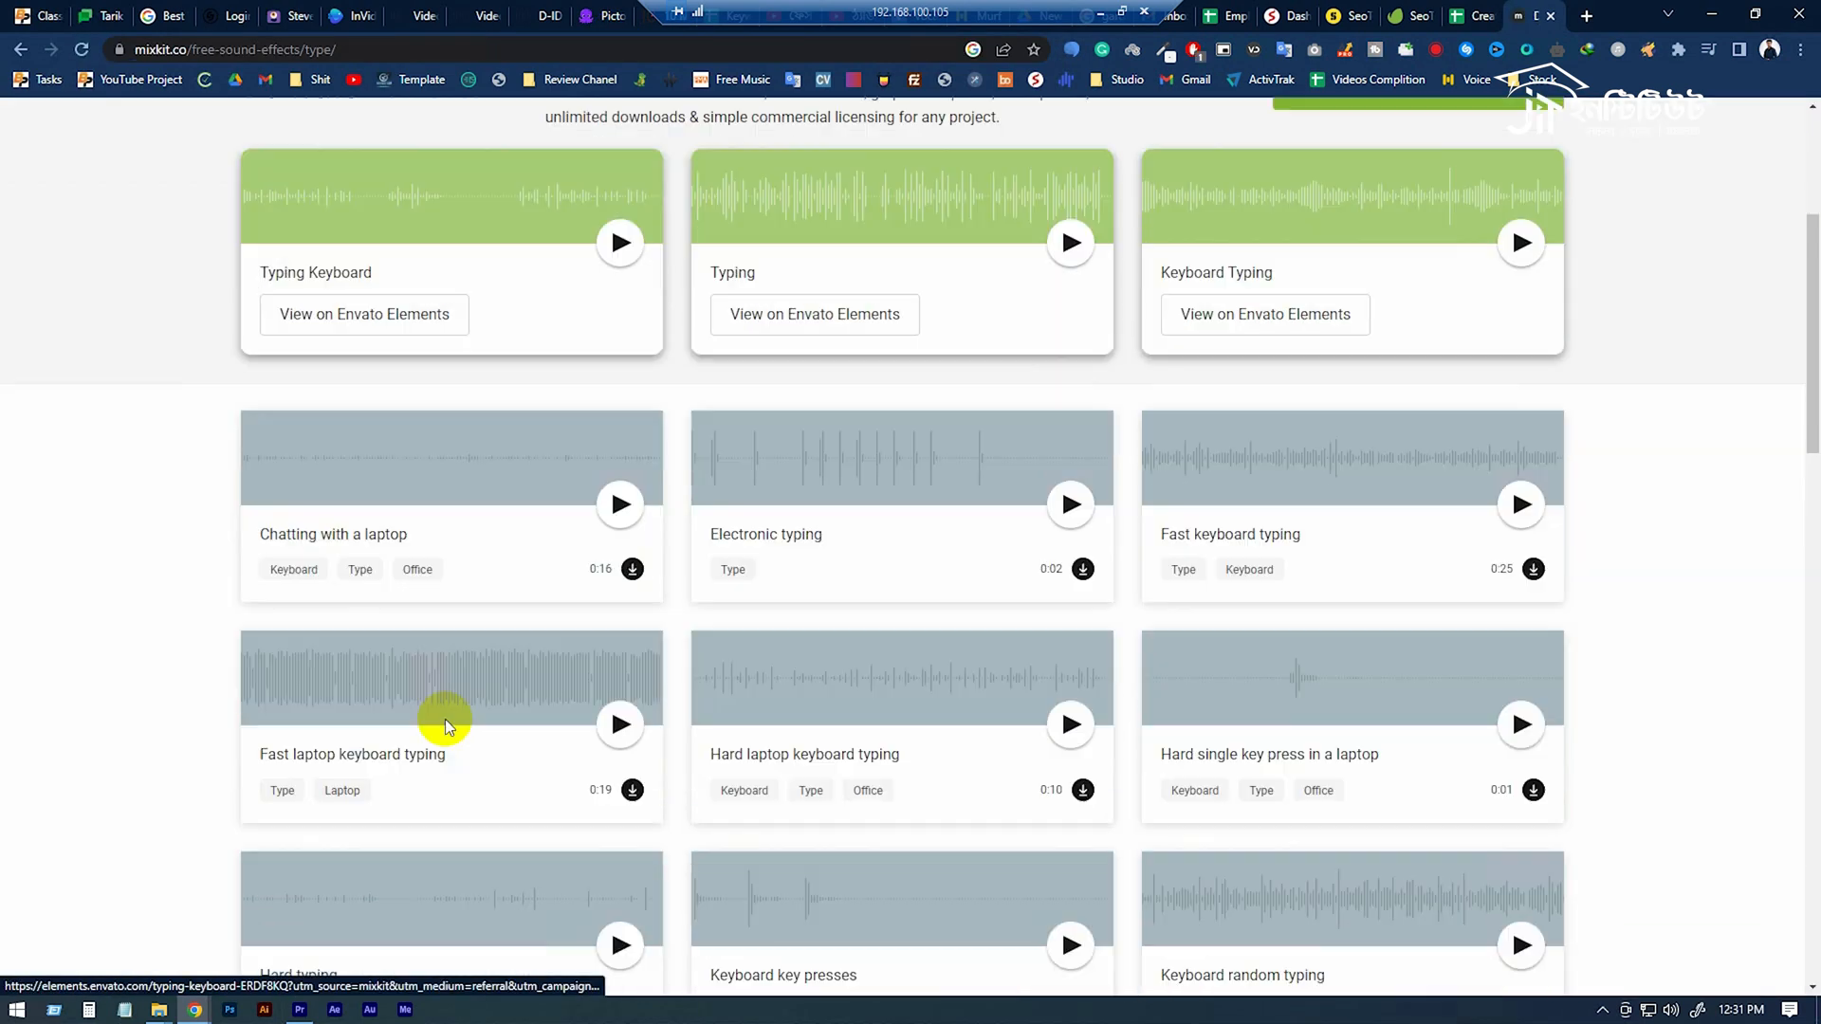
pyautogui.click(620, 505)
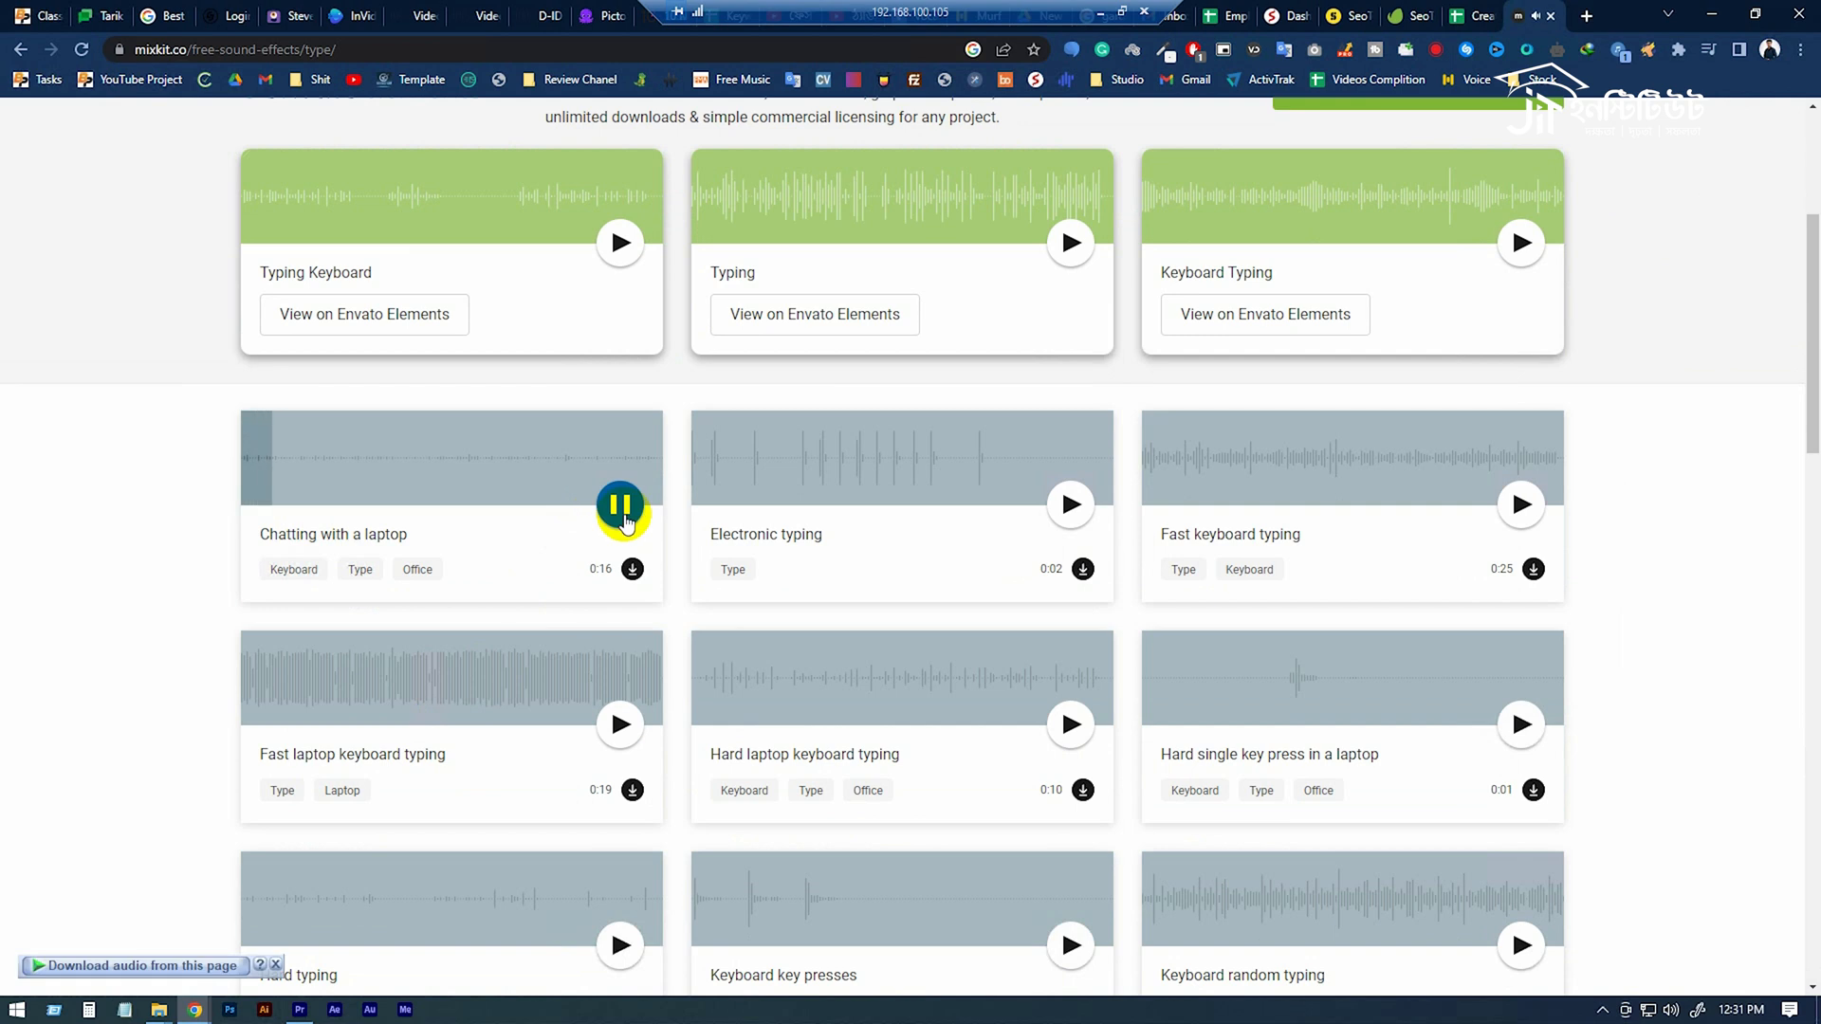
pyautogui.click(1075, 507)
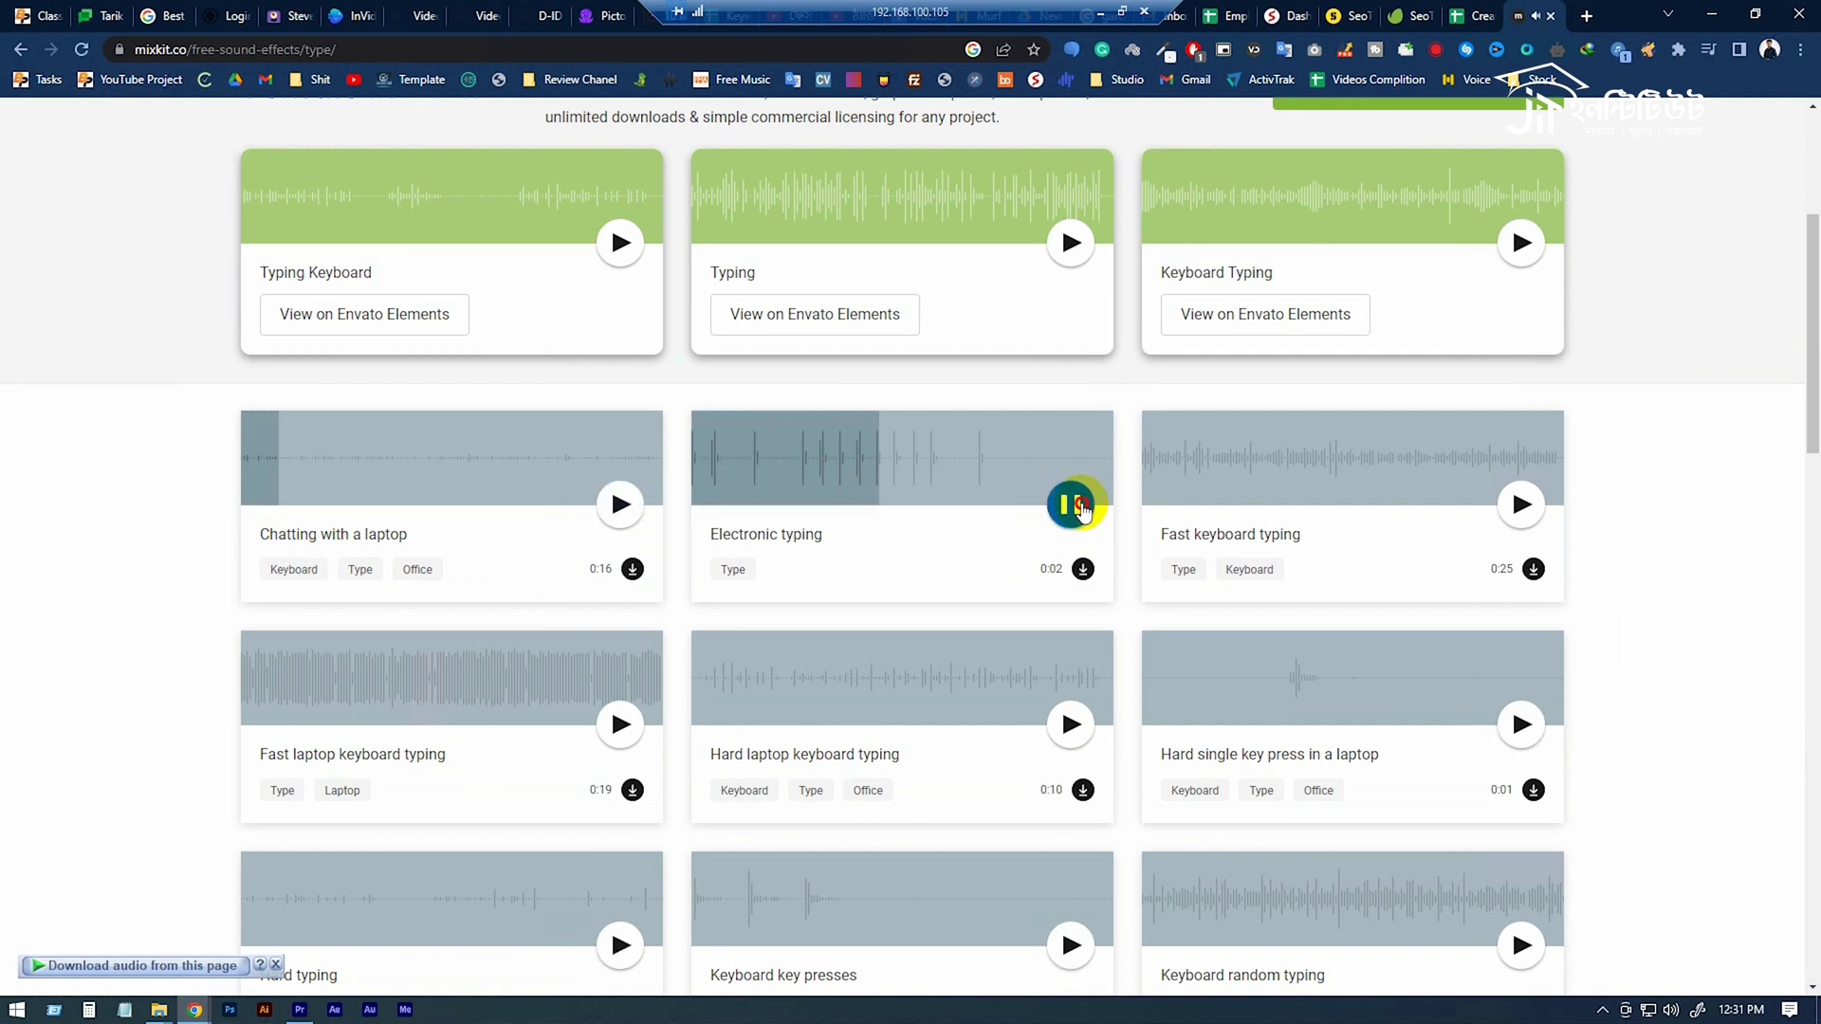
pyautogui.scroll(-2, 765, 624)
pyautogui.click(1068, 537)
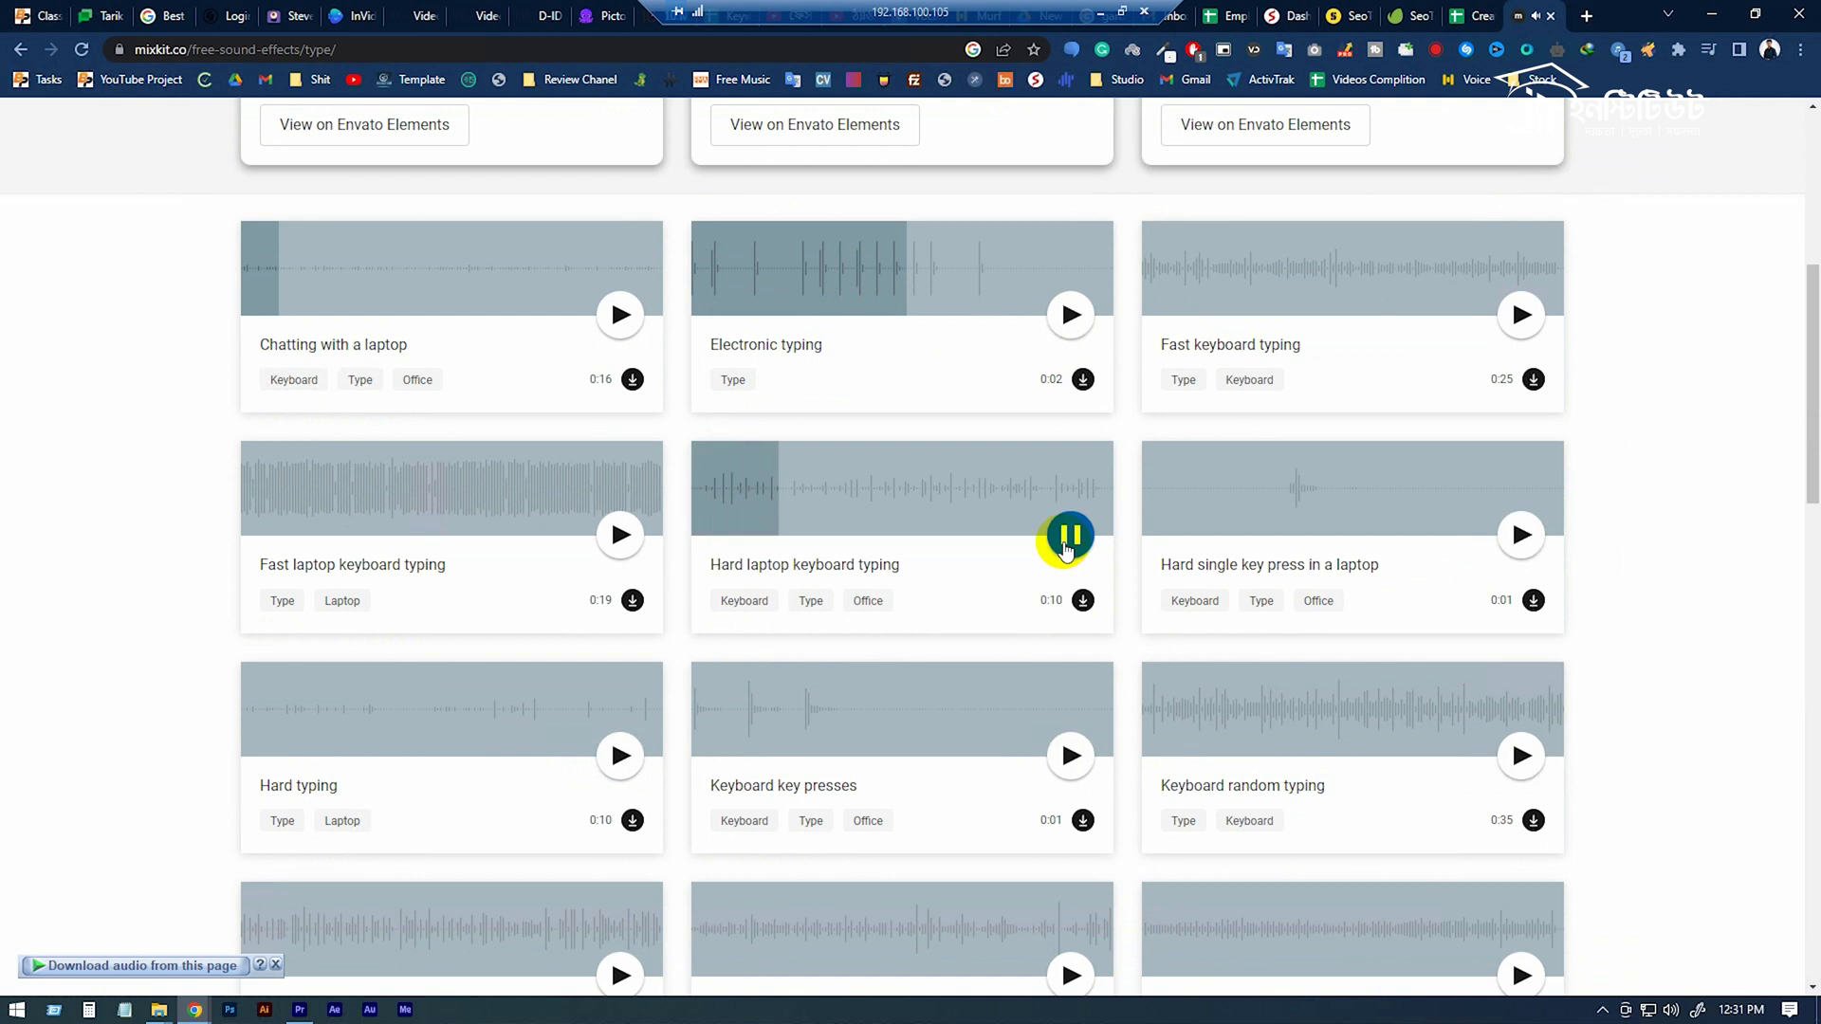
pyautogui.click(1065, 540)
# Preview the Hard typing, Keyboard slow typing and Keyboard typing sounds.
pyautogui.scroll(-2, 664, 645)
pyautogui.click(619, 566)
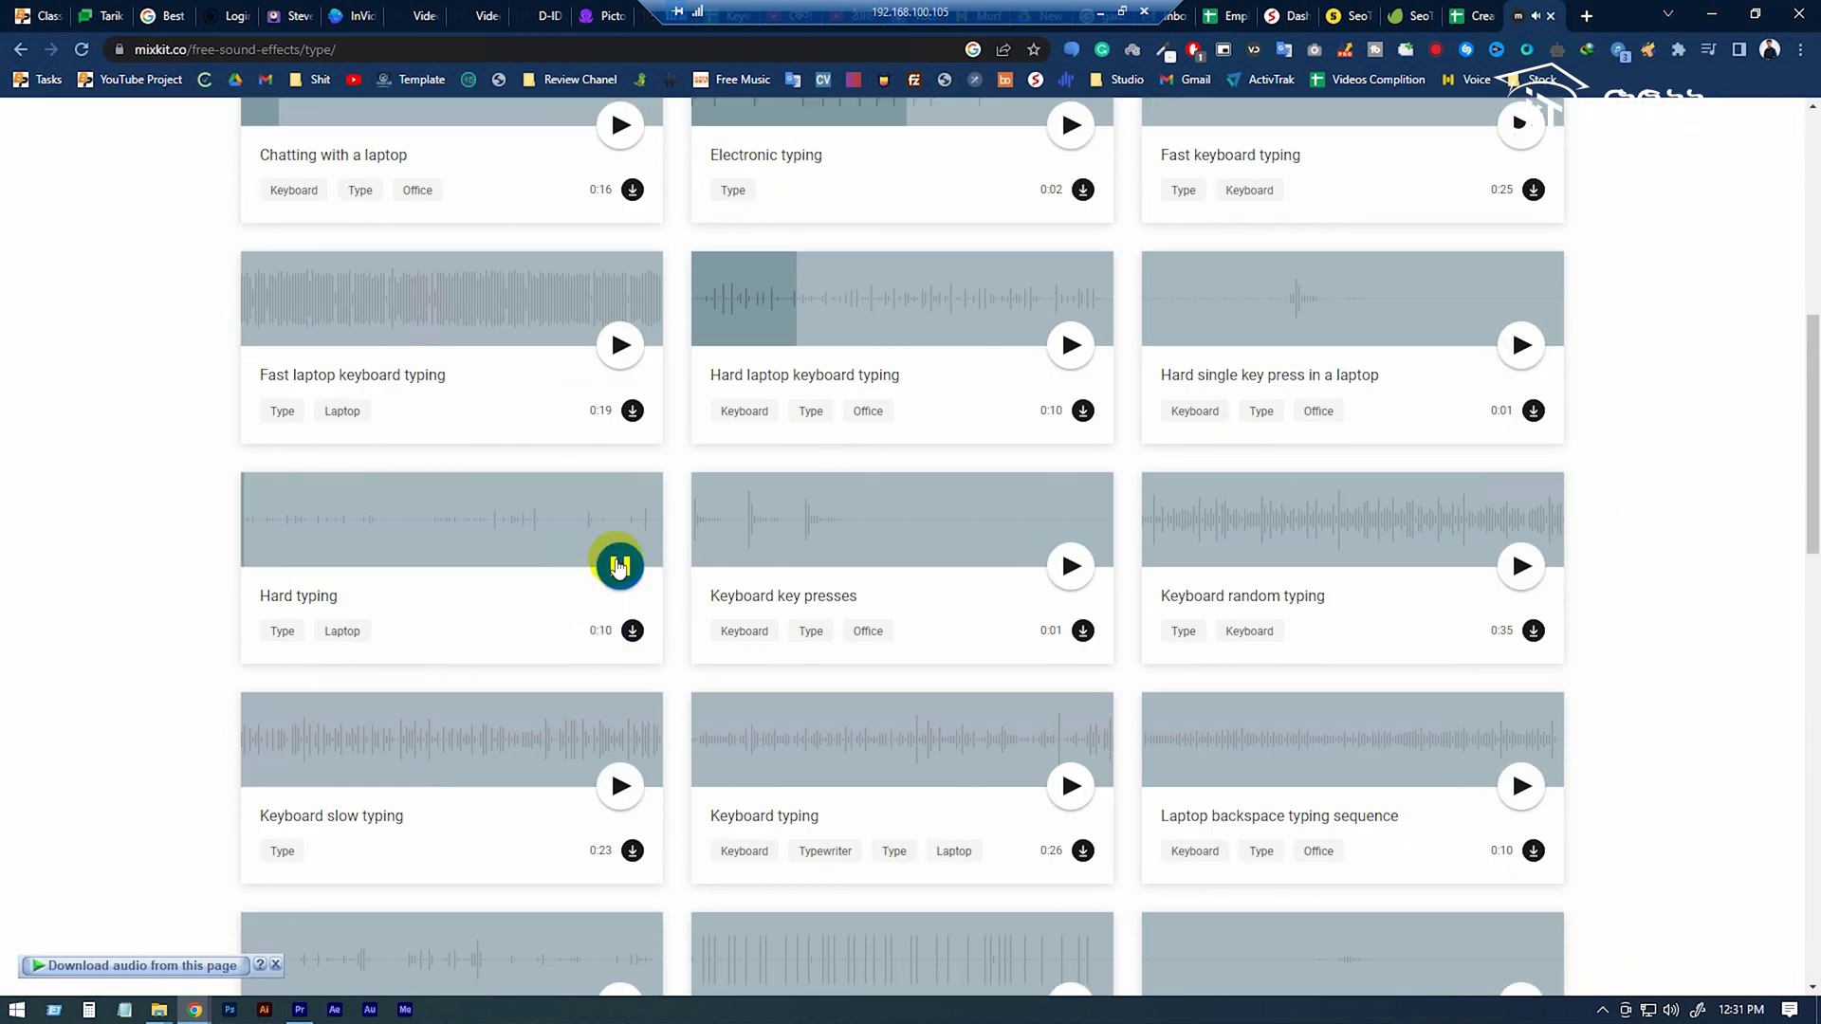
pyautogui.click(619, 566)
pyautogui.click(613, 777)
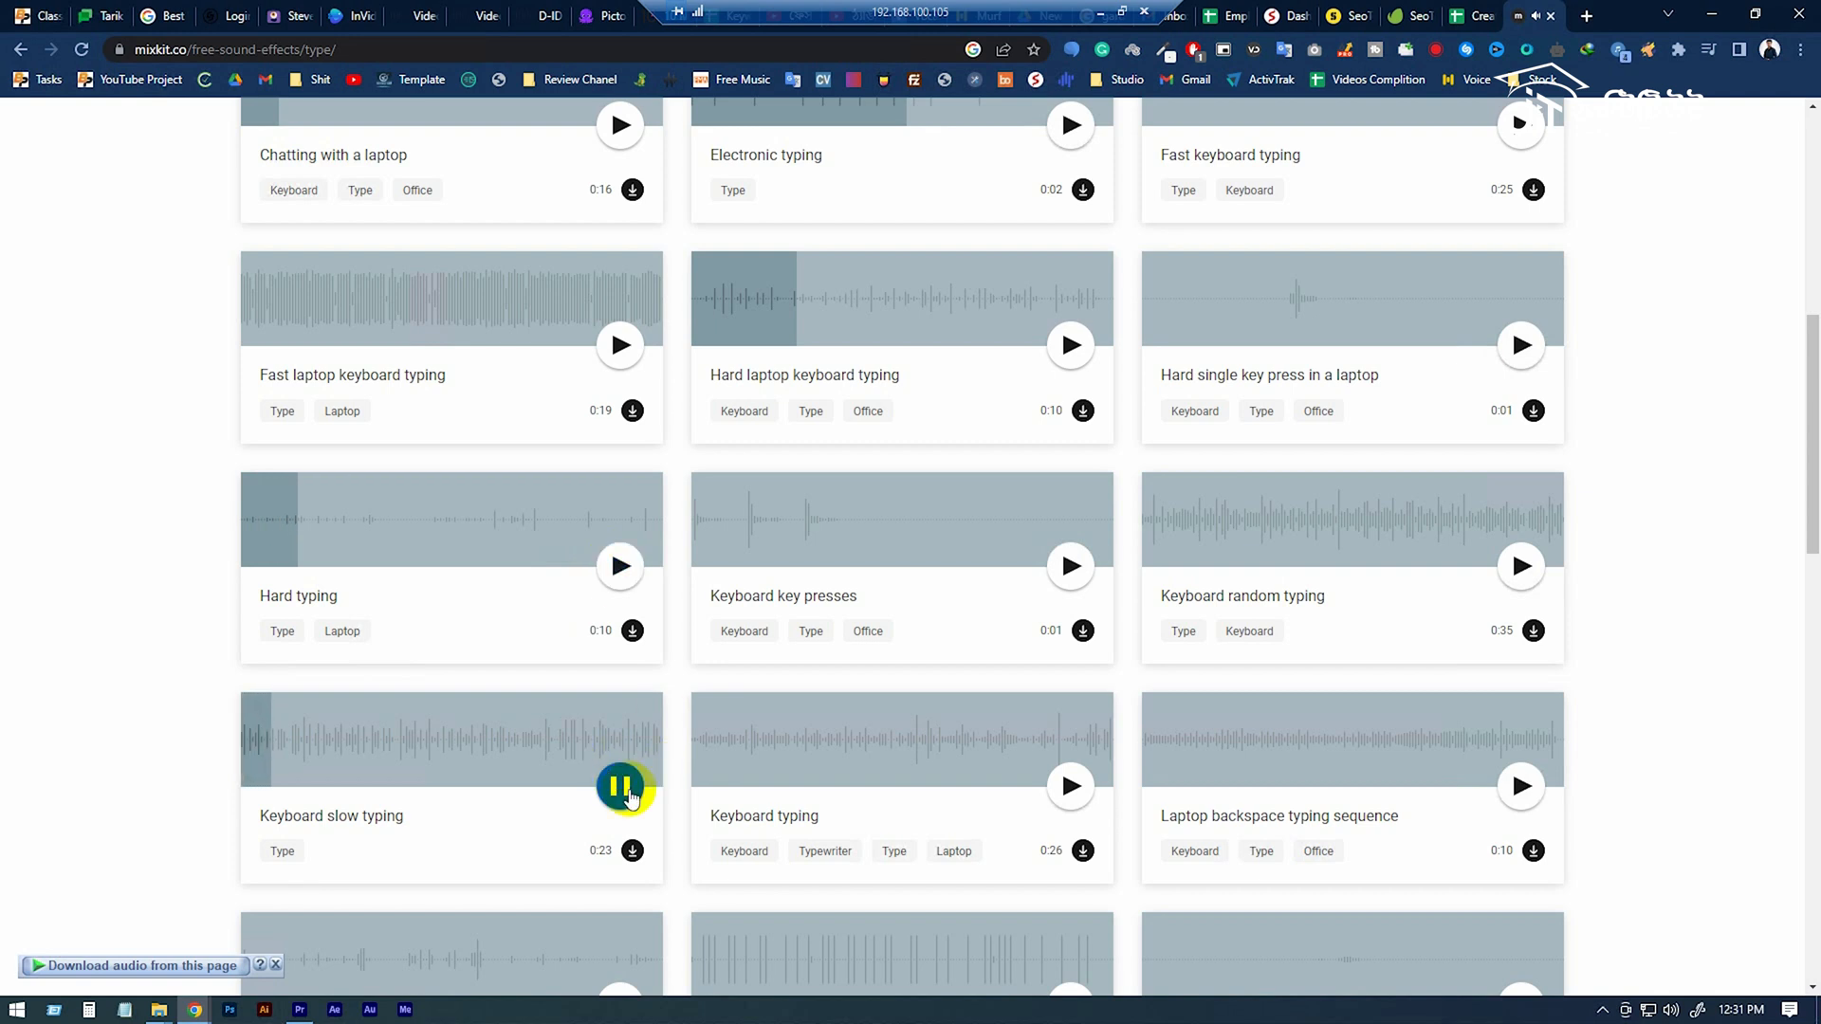
pyautogui.click(625, 791)
pyautogui.click(1063, 787)
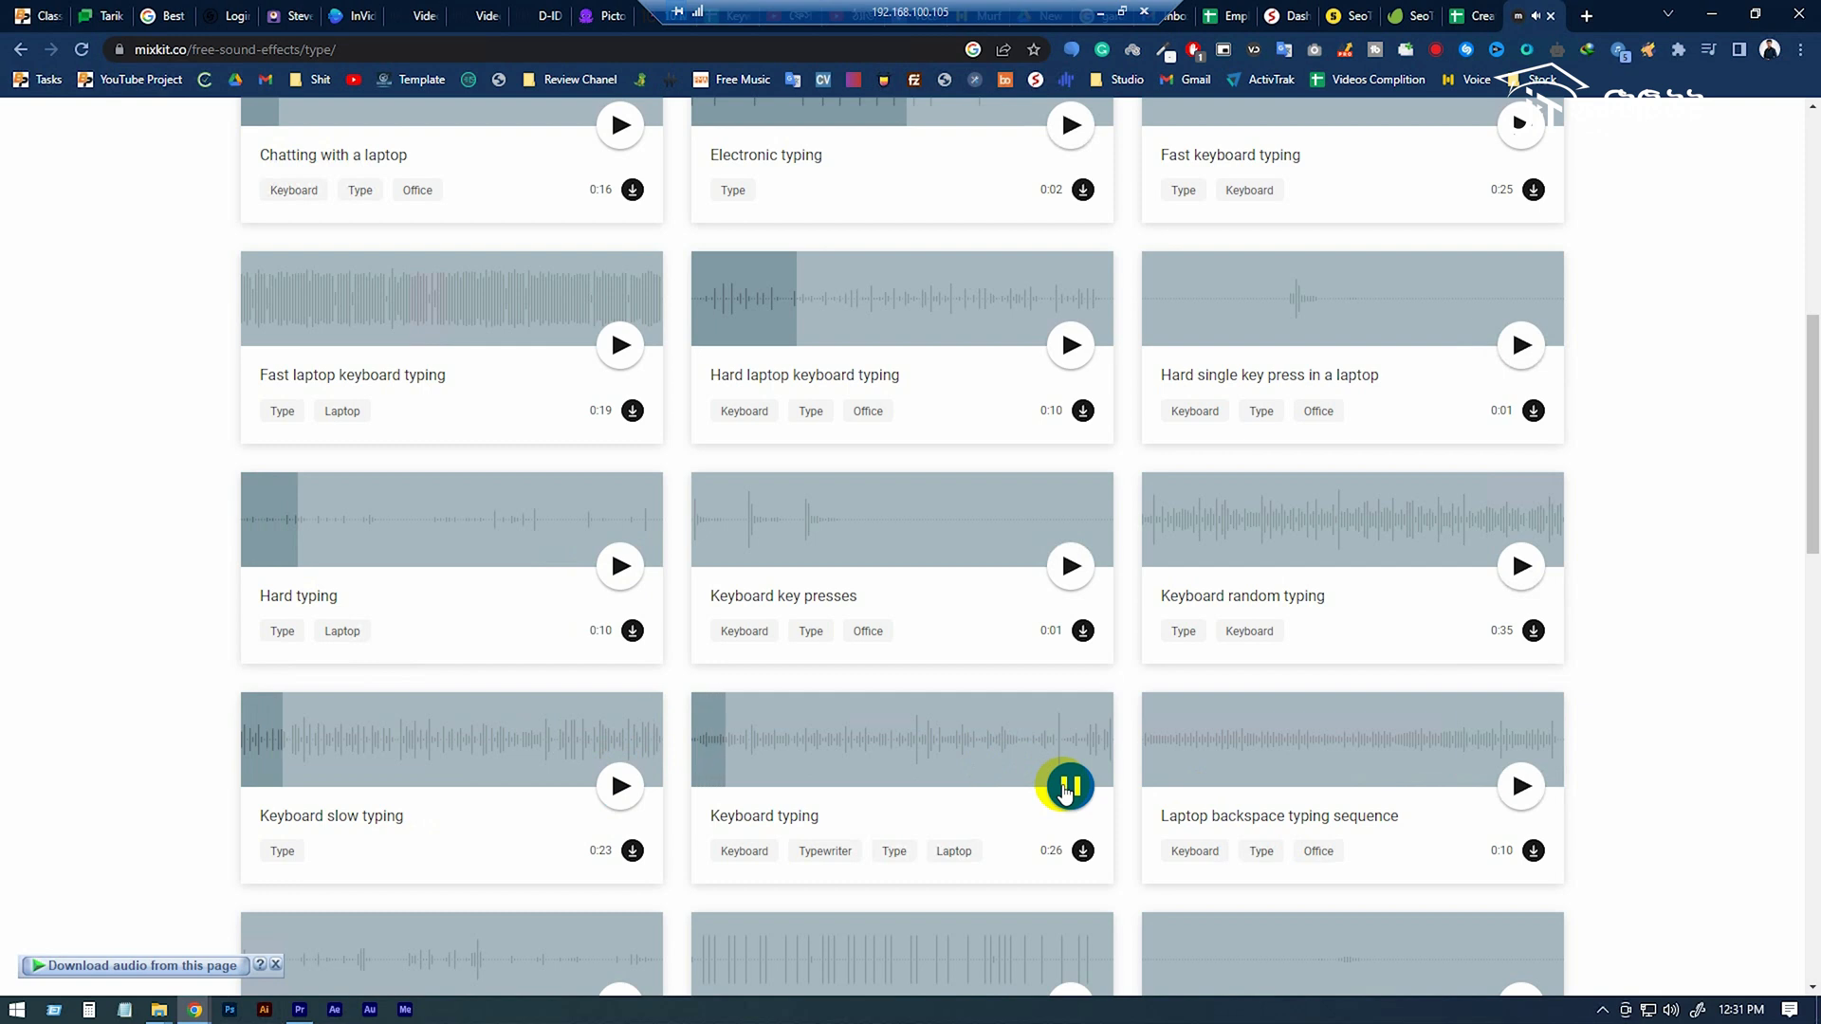
pyautogui.click(1064, 787)
# Download the 26-second Keyboard typing sound effect from Mixkit.
pyautogui.scroll(-2, 1043, 773)
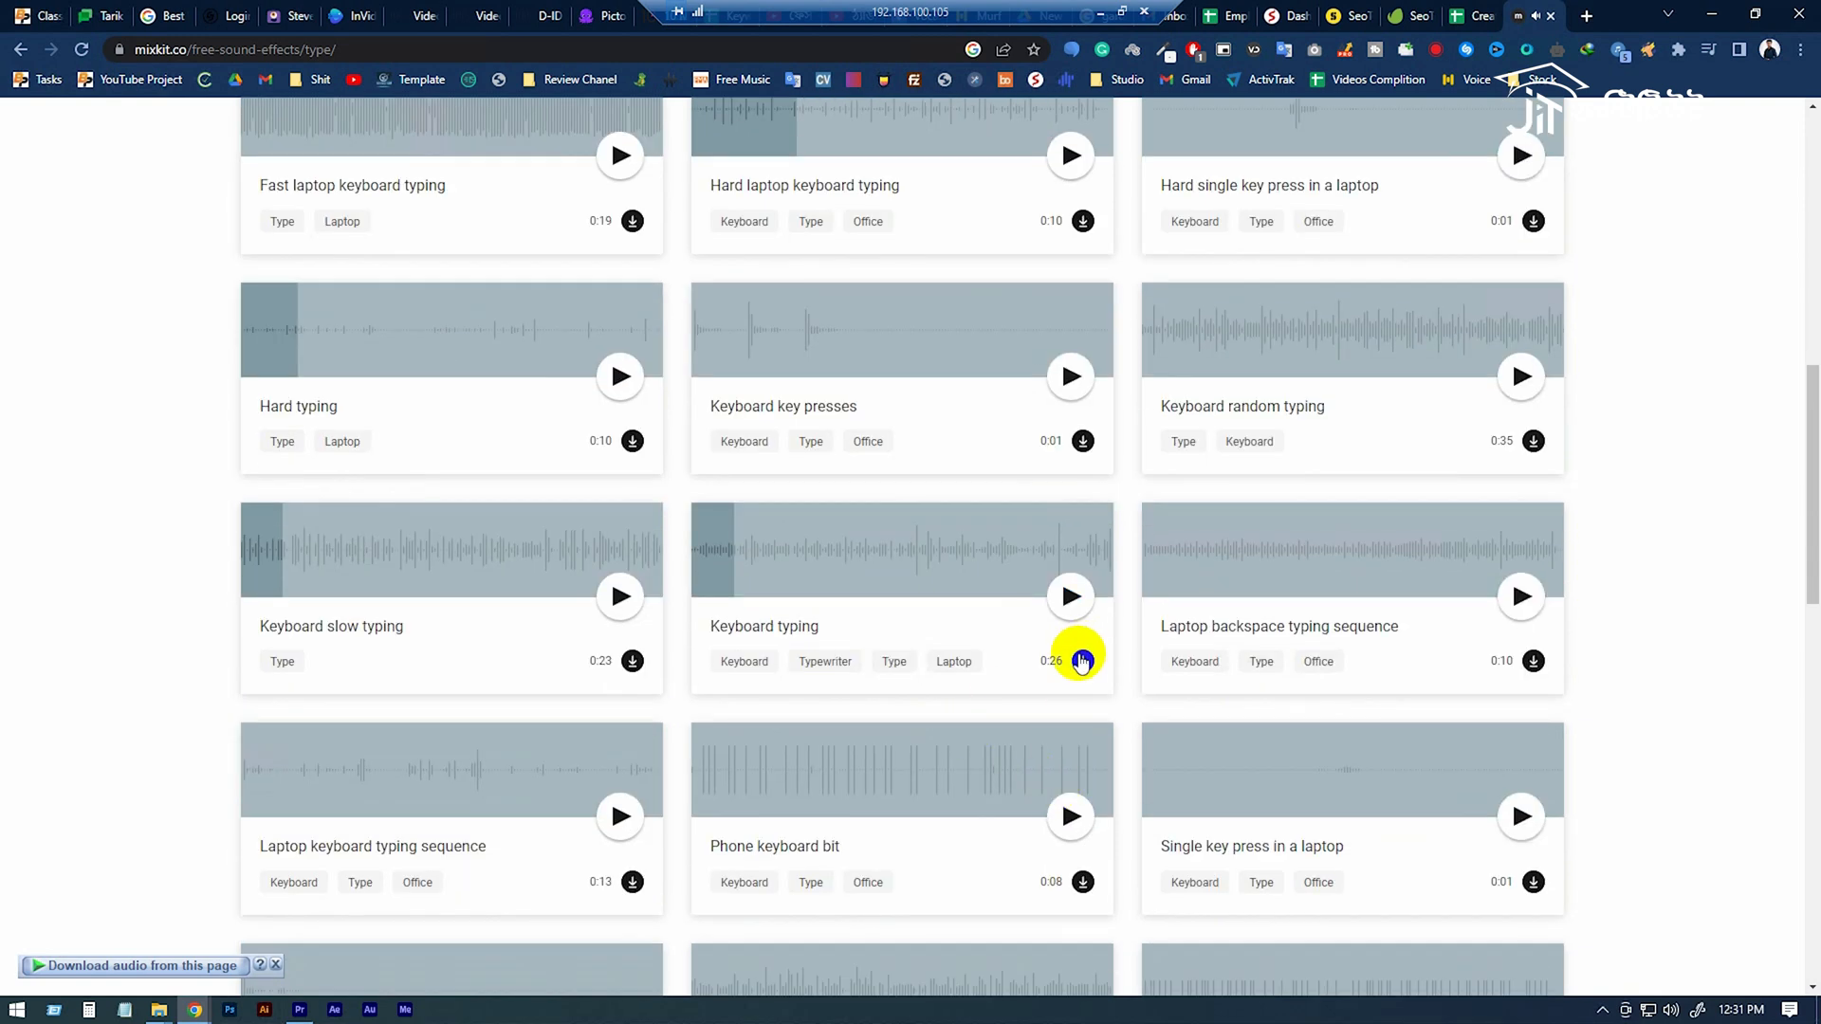
pyautogui.click(1081, 664)
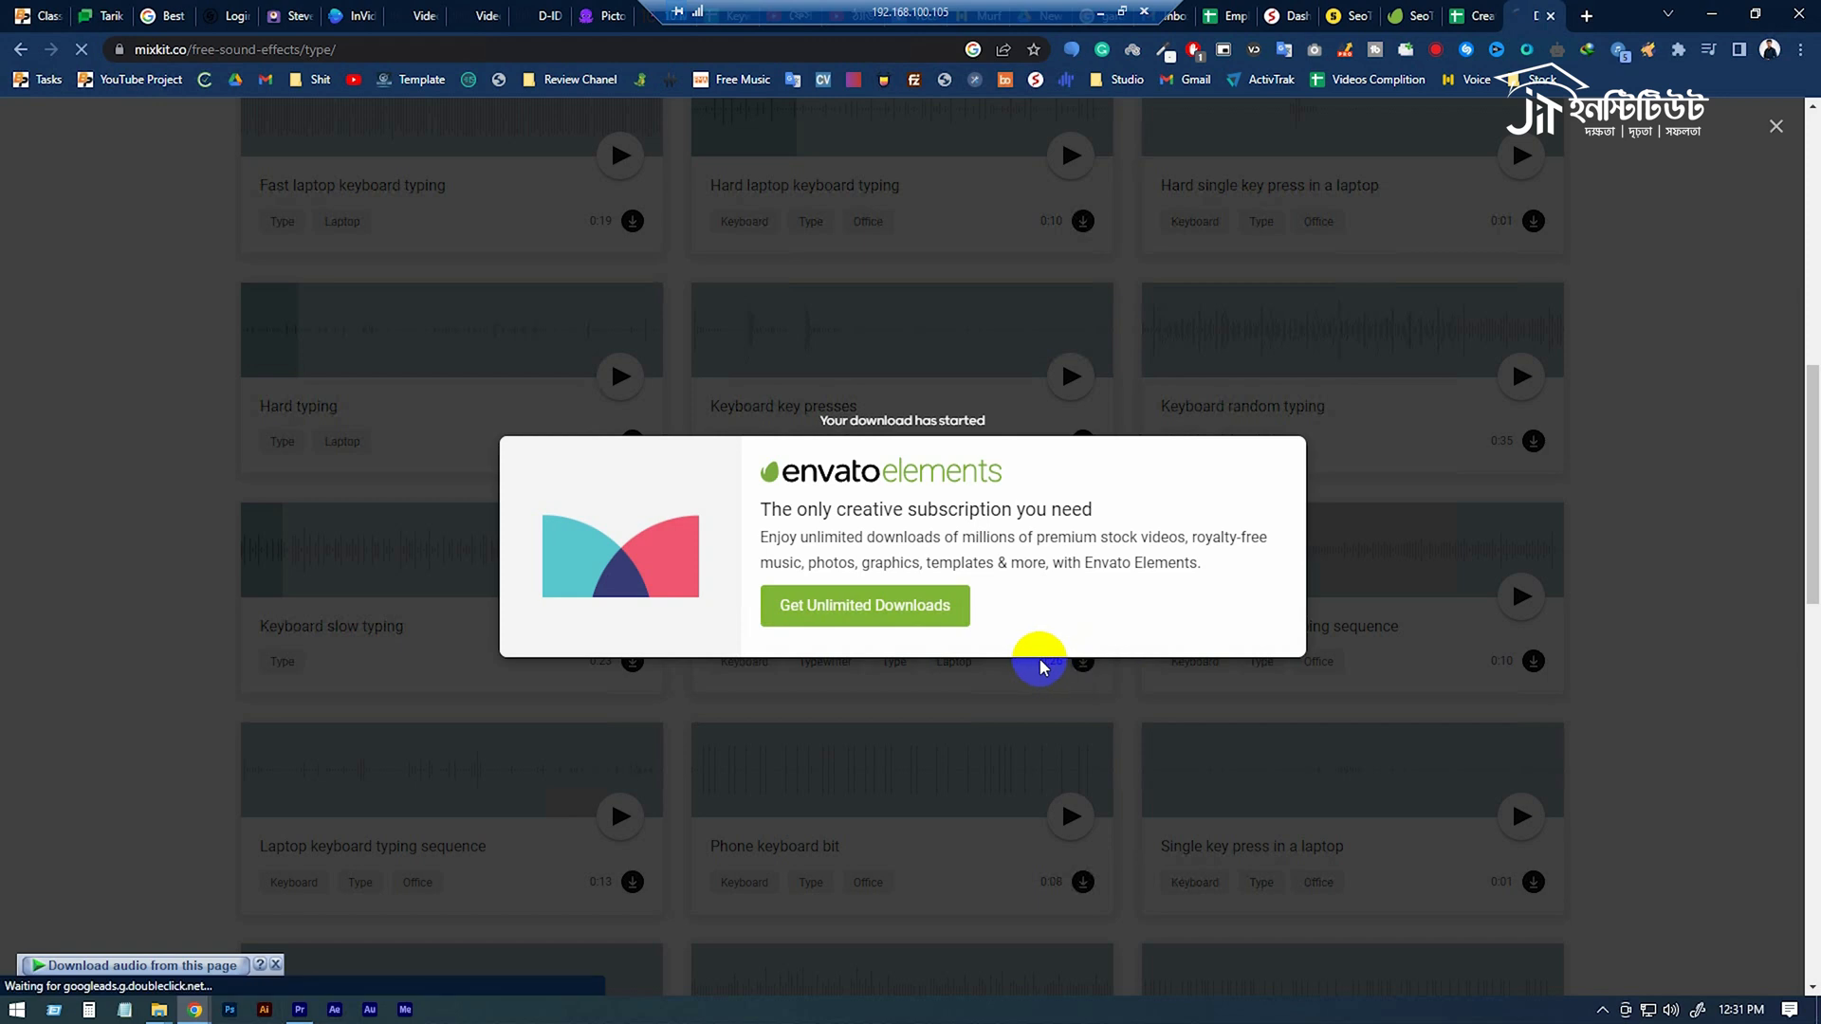
pyautogui.click(1026, 590)
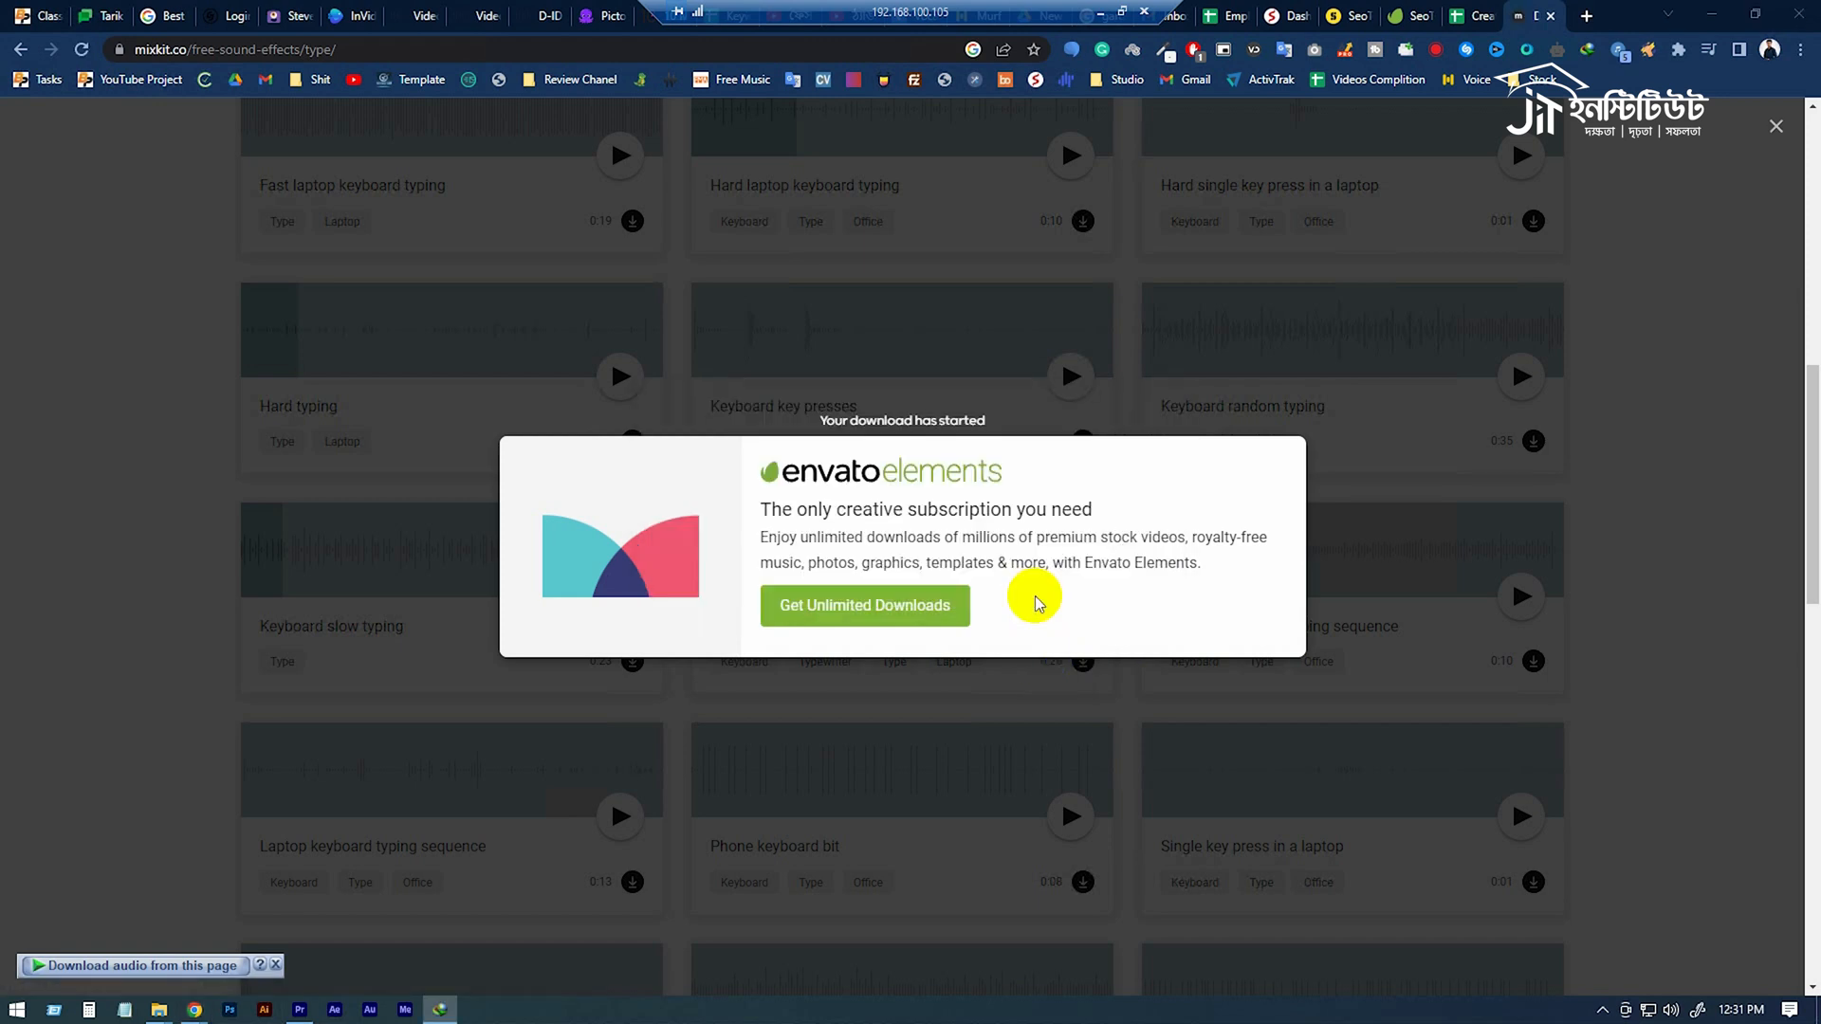
pyautogui.click(1587, 50)
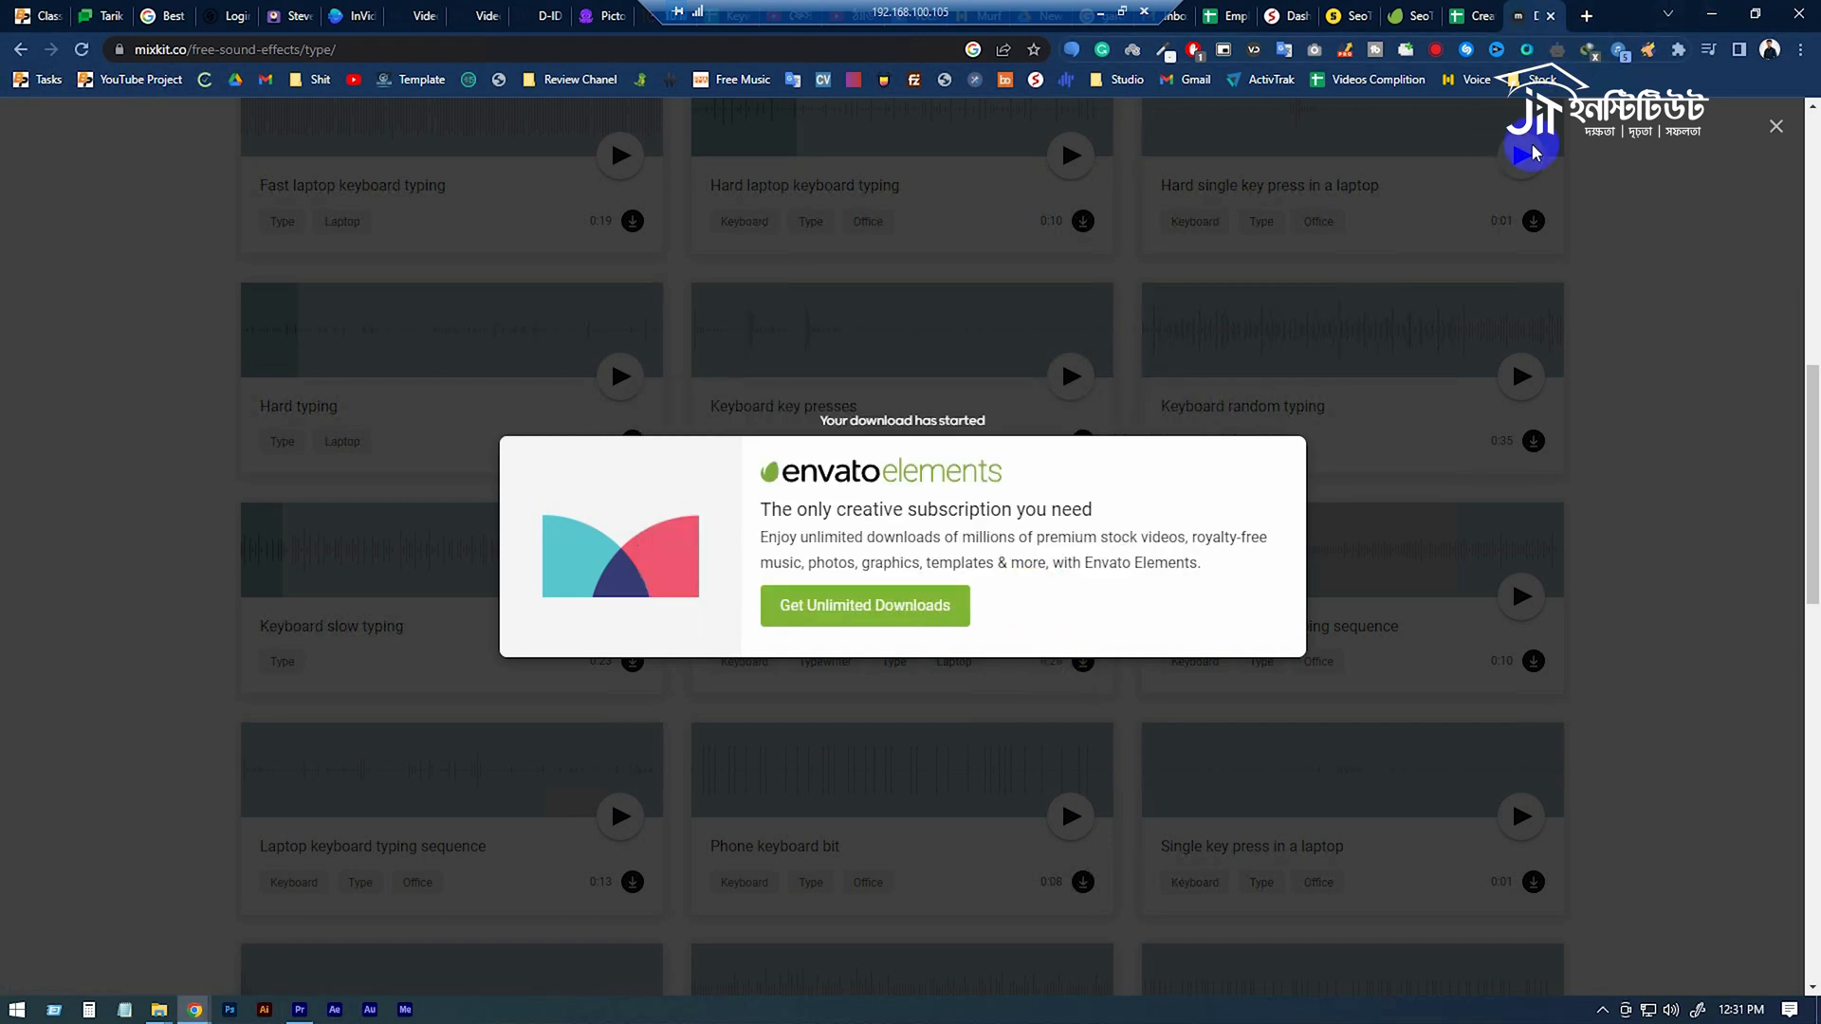
# Restart the Keyboard typing sound download from Mixkit and set its save location to the Class 02 > Video 22 folder.
pyautogui.click(1430, 685)
pyautogui.click(1072, 606)
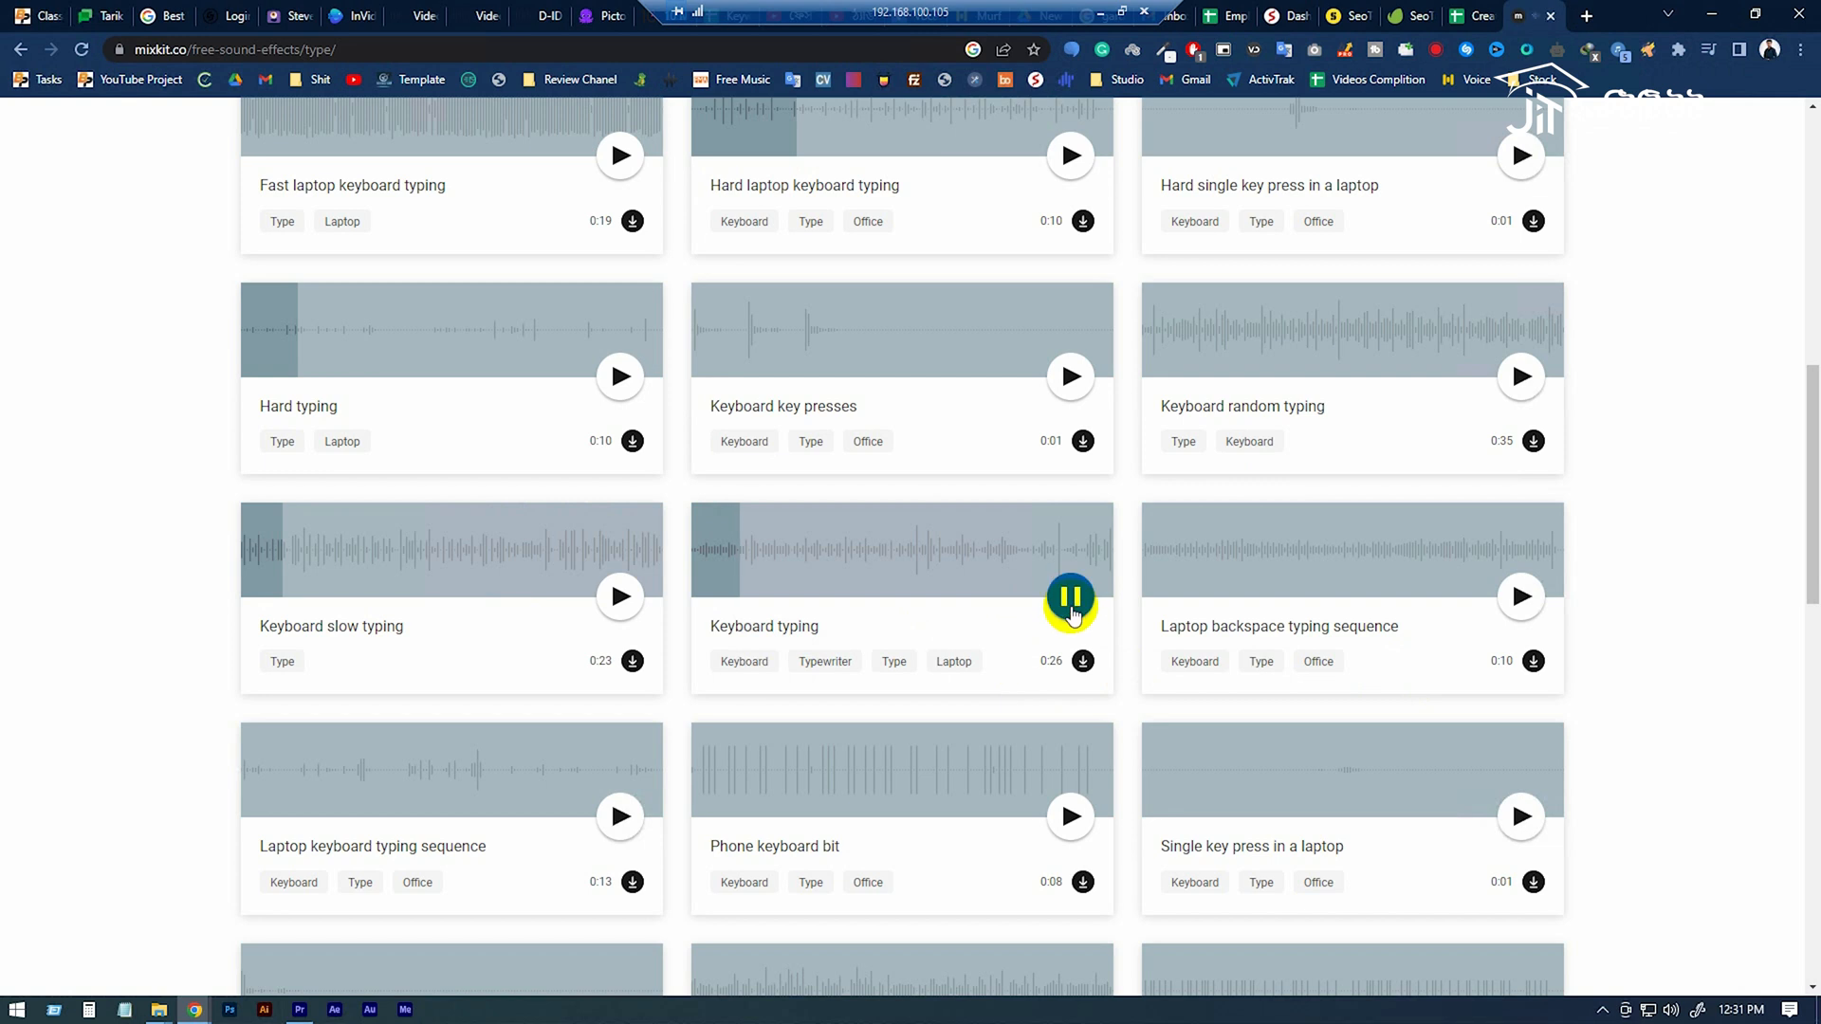
pyautogui.click(1082, 662)
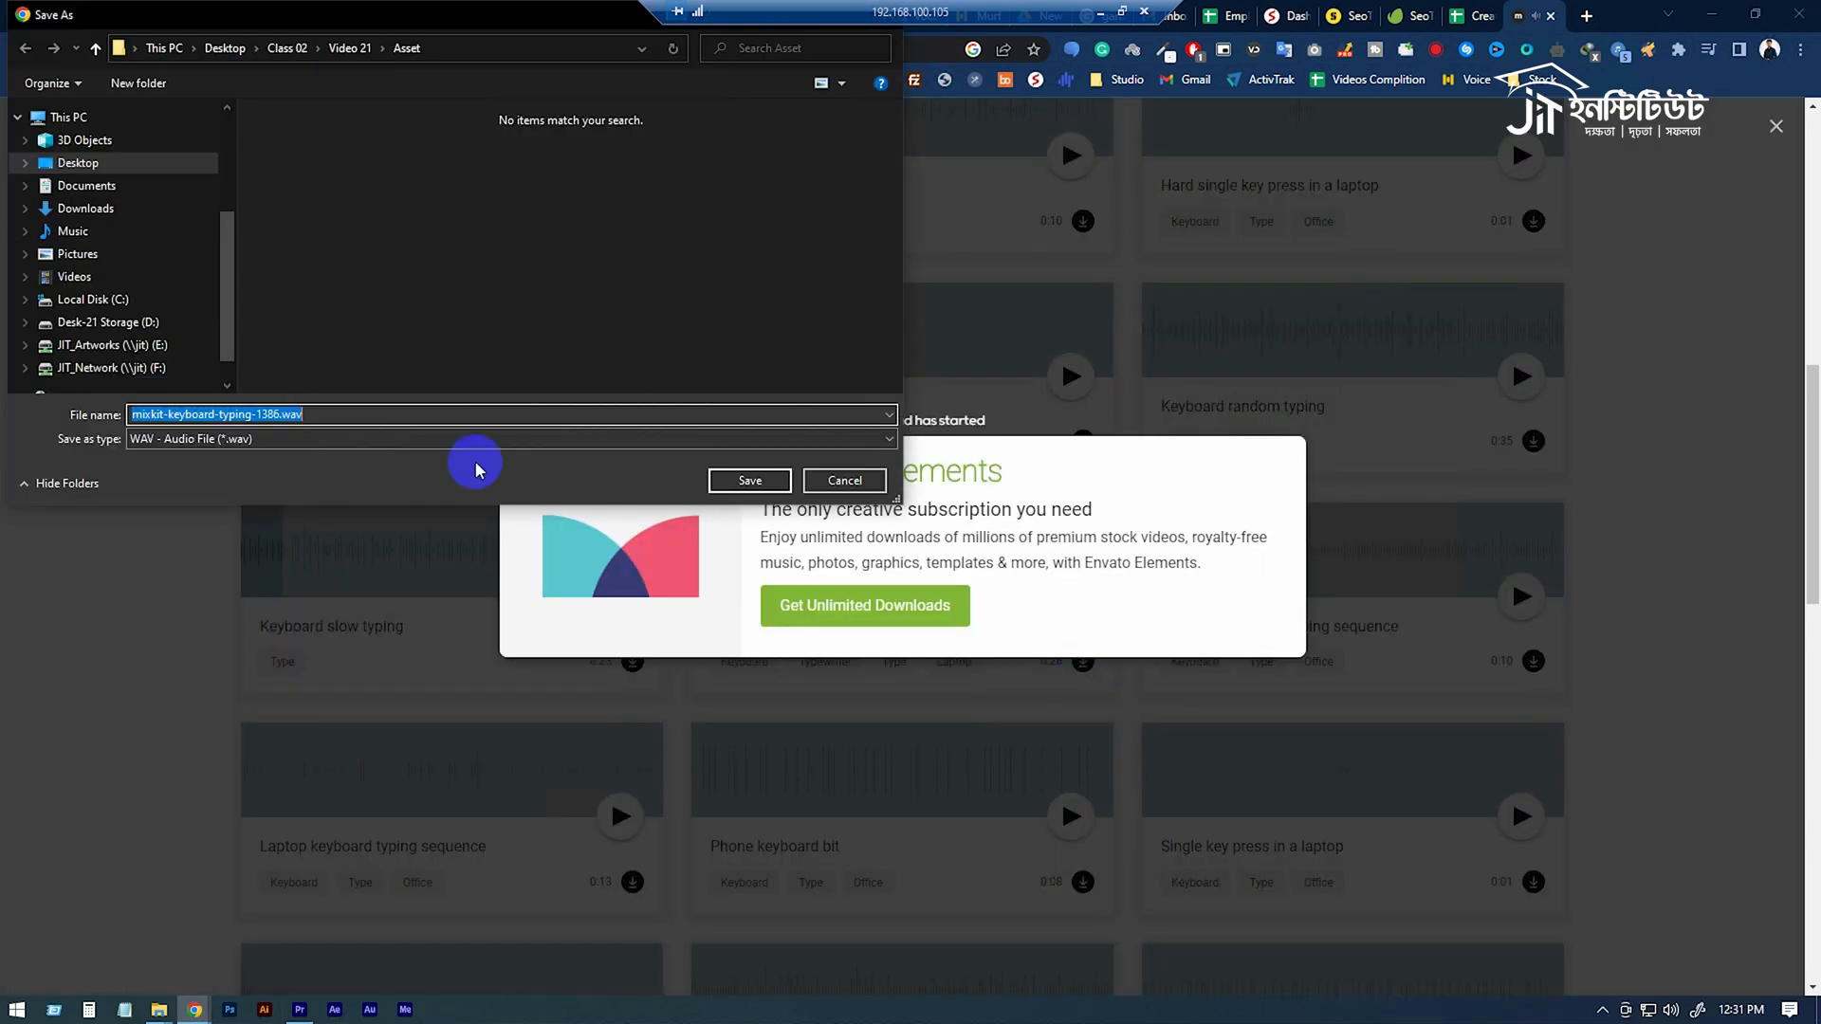
pyautogui.click(95, 48)
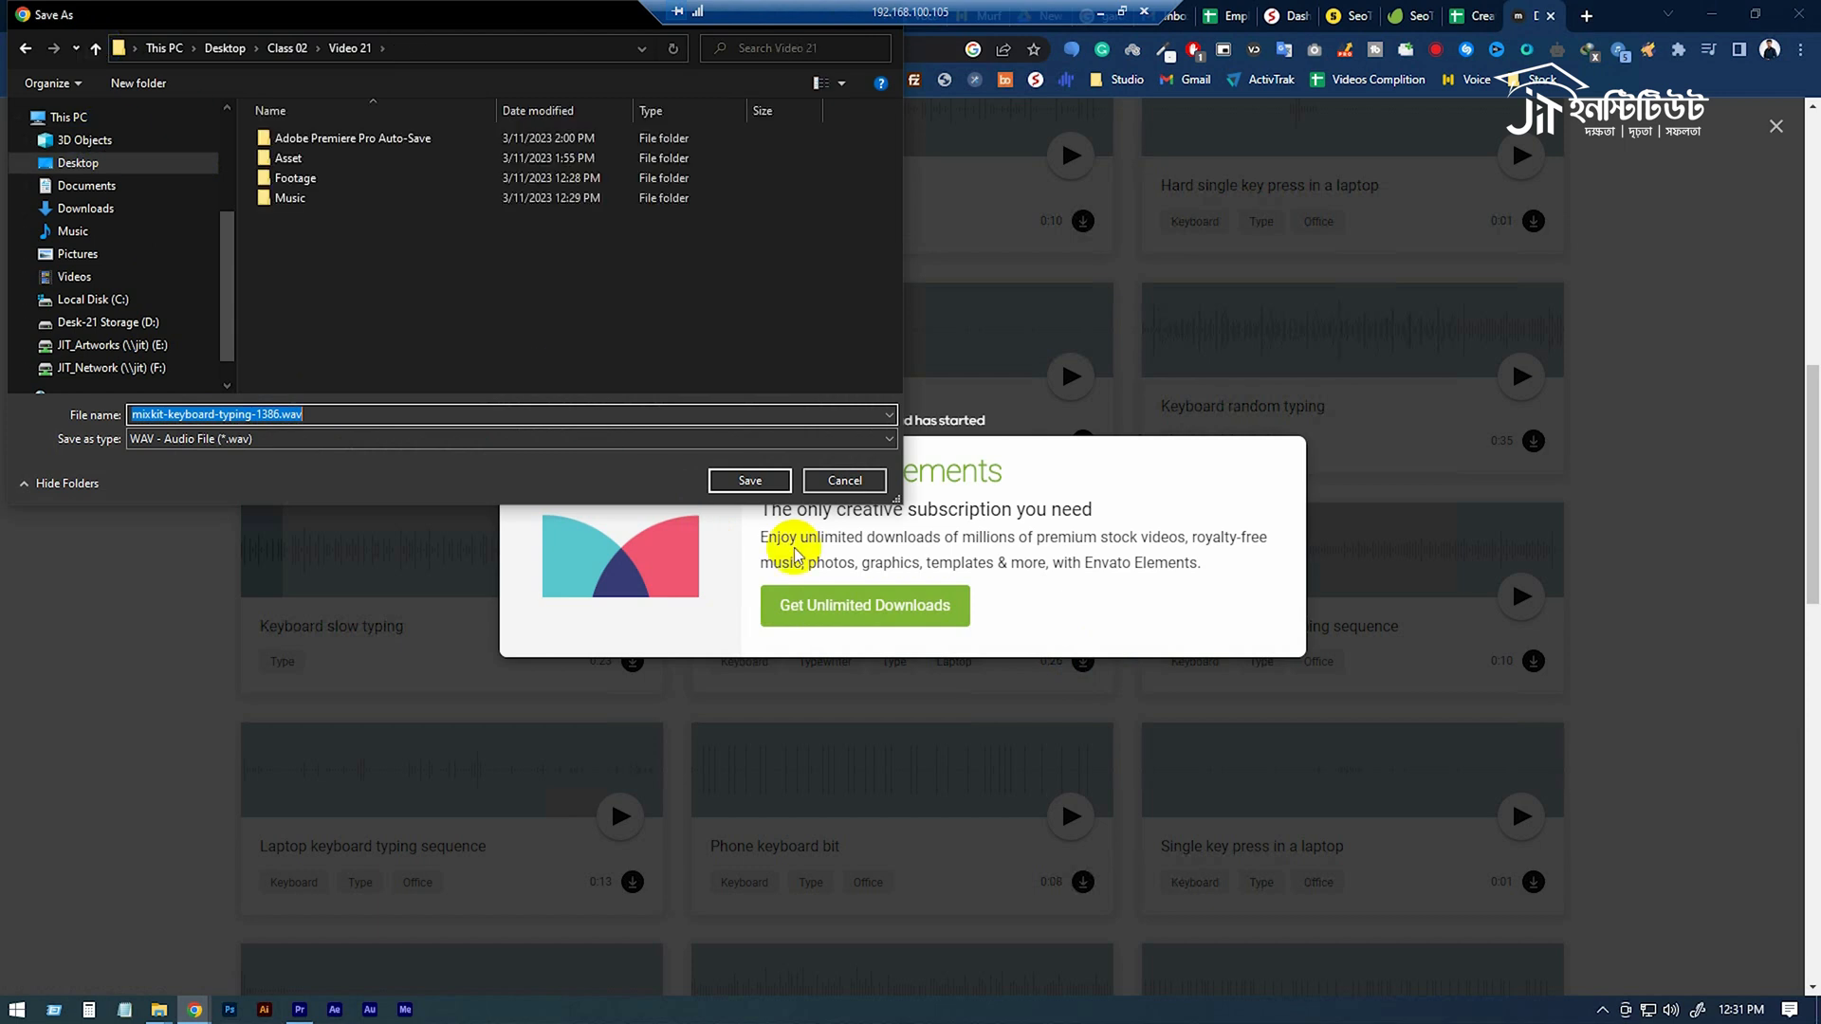
pyautogui.click(95, 49)
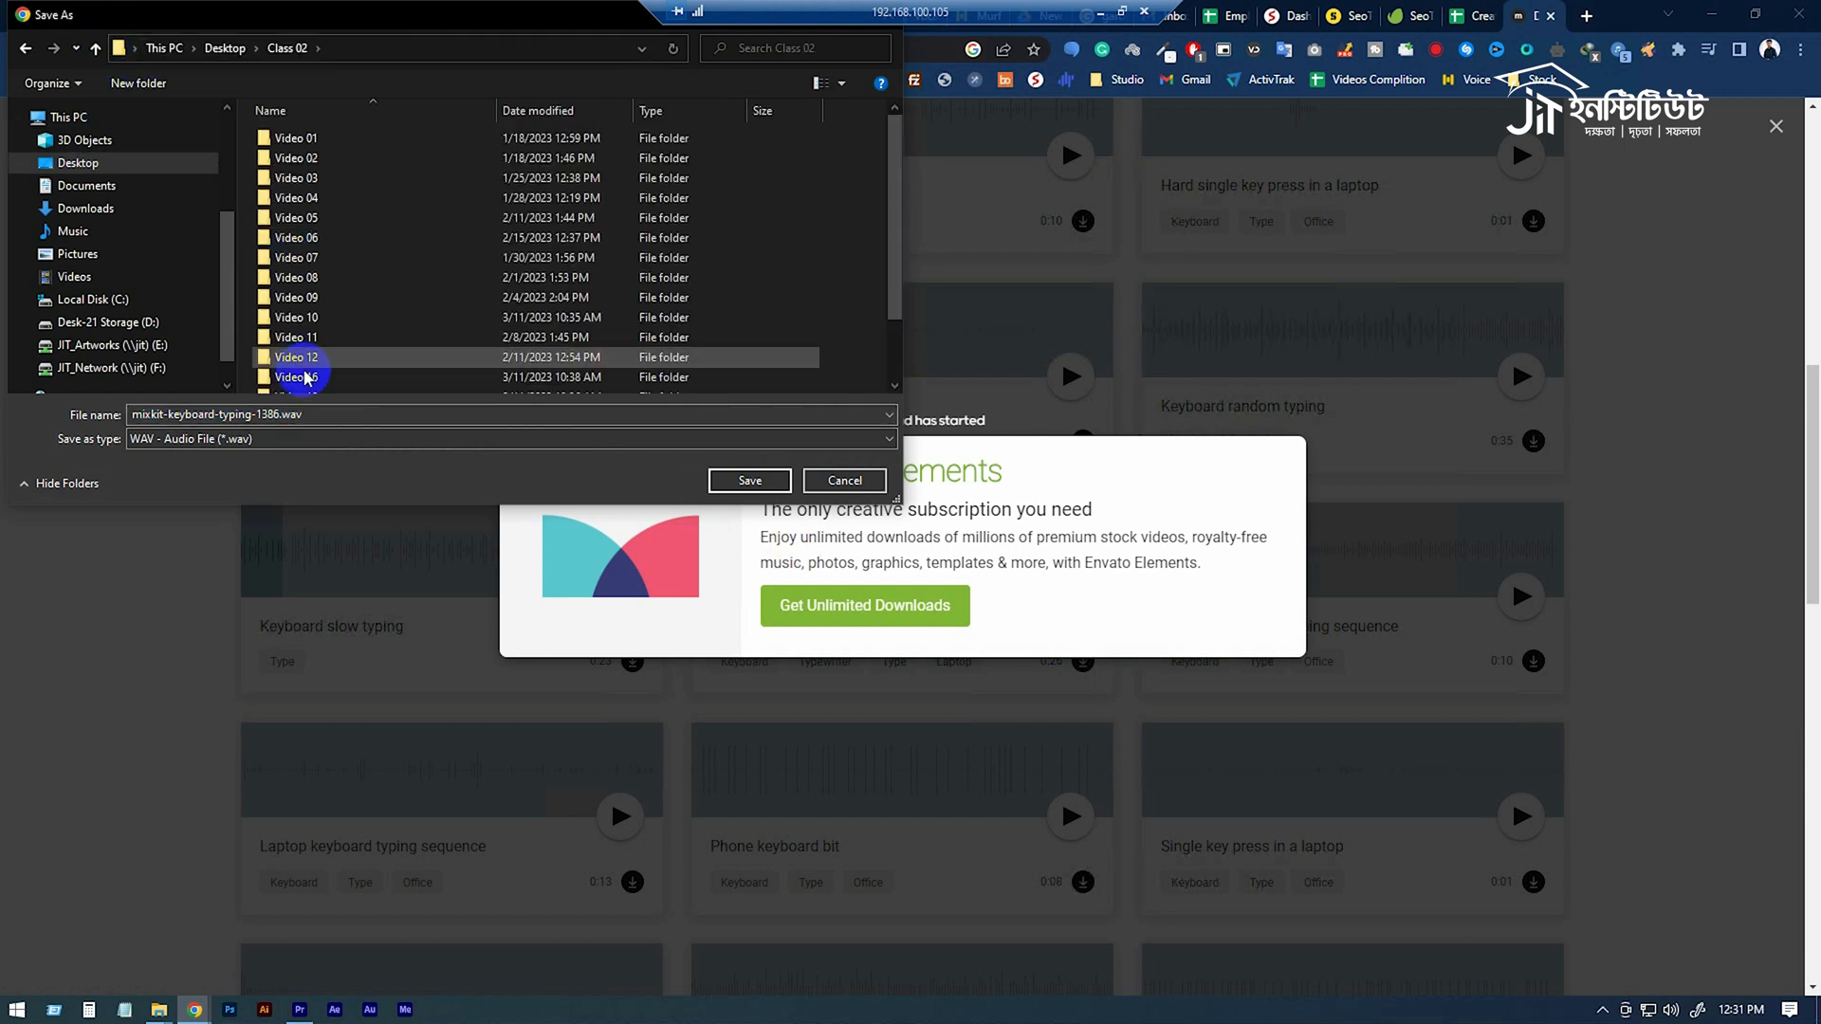
pyautogui.scroll(-3, 301, 370)
pyautogui.doubleClick(302, 383)
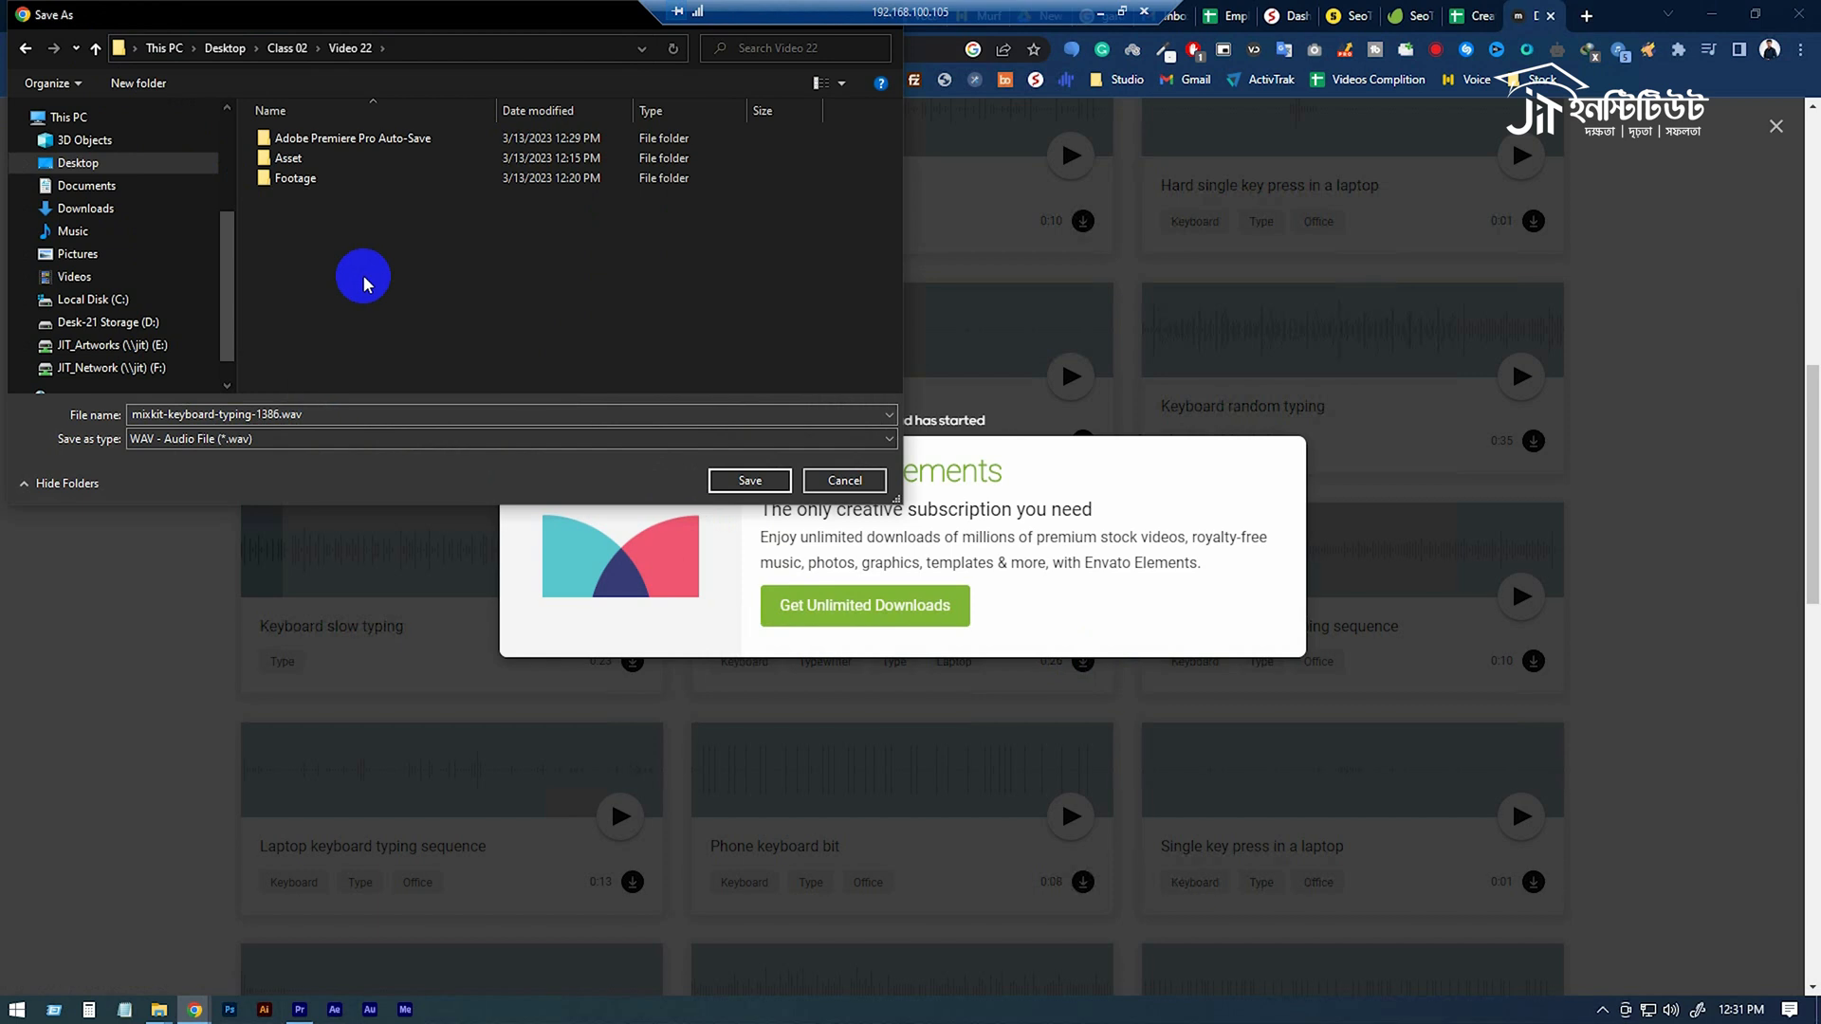
# Create a folder named Audio in Video 22 and save mixkit-keyboard-typing-1386.wav inside it.
pyautogui.hotkey('ctrl', 'shift', 'n')
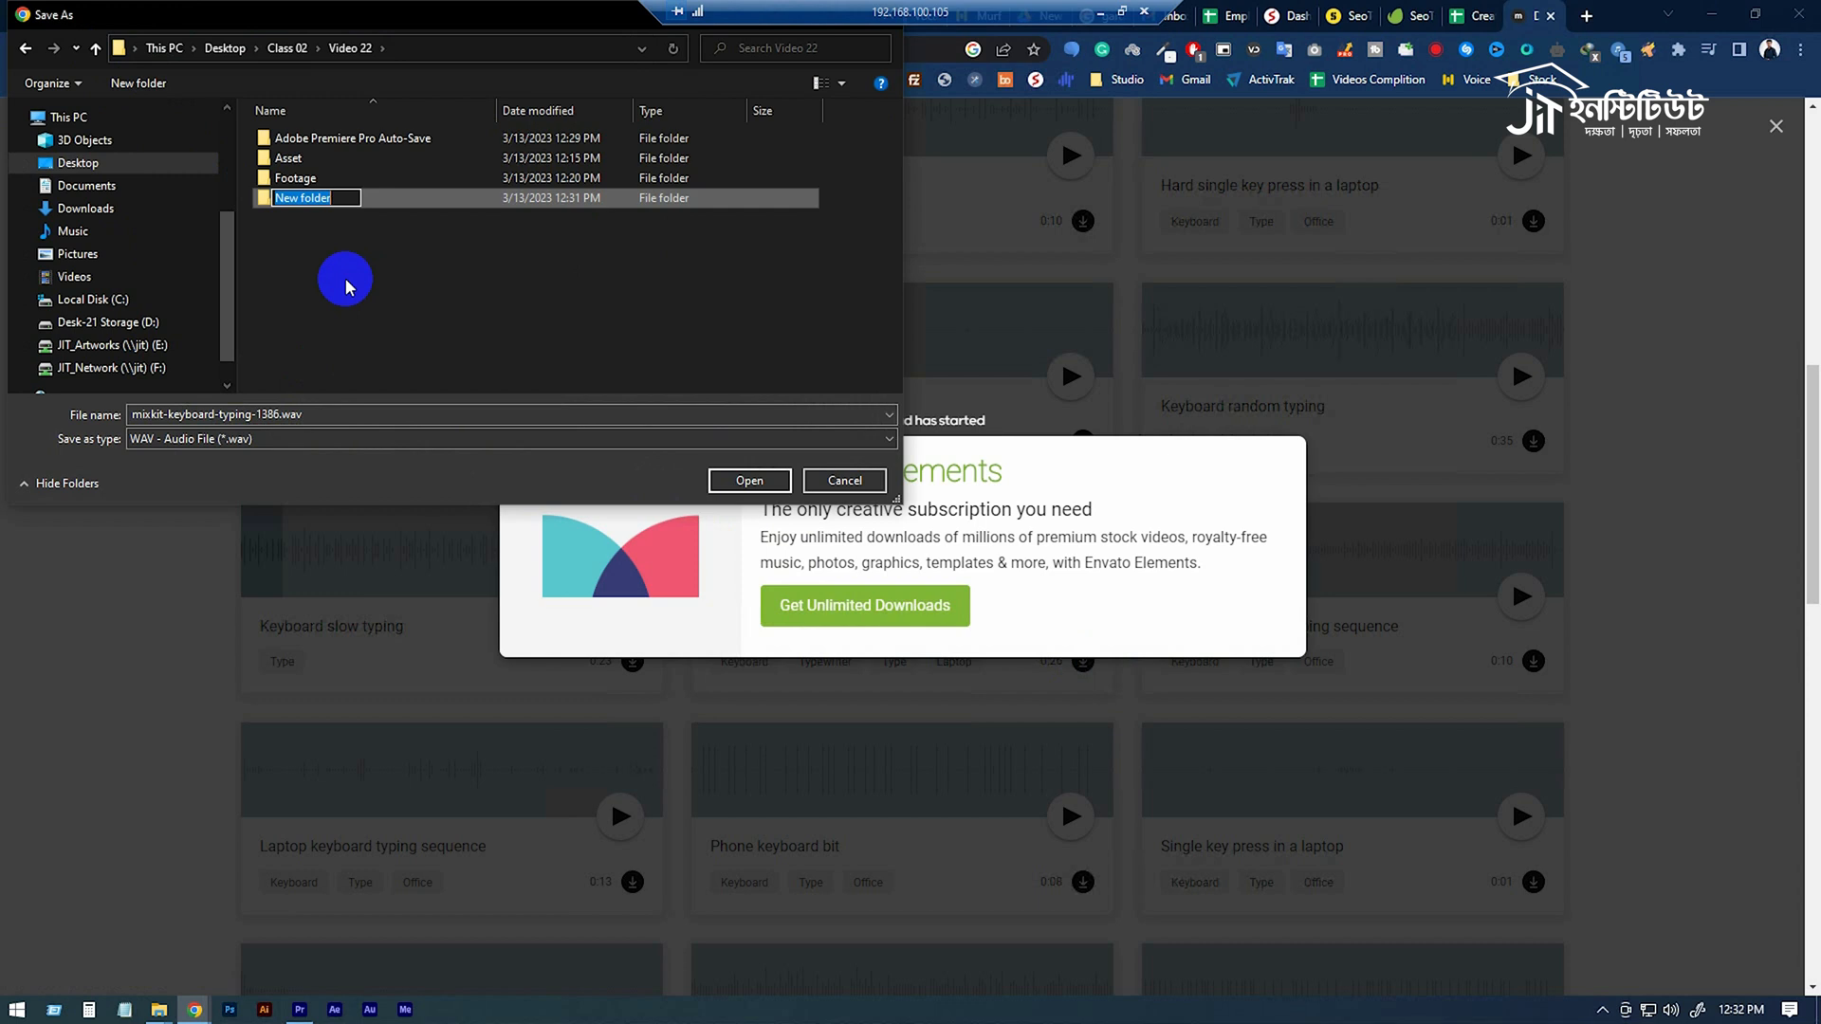
pyautogui.write('Audio')
pyautogui.press('Return')
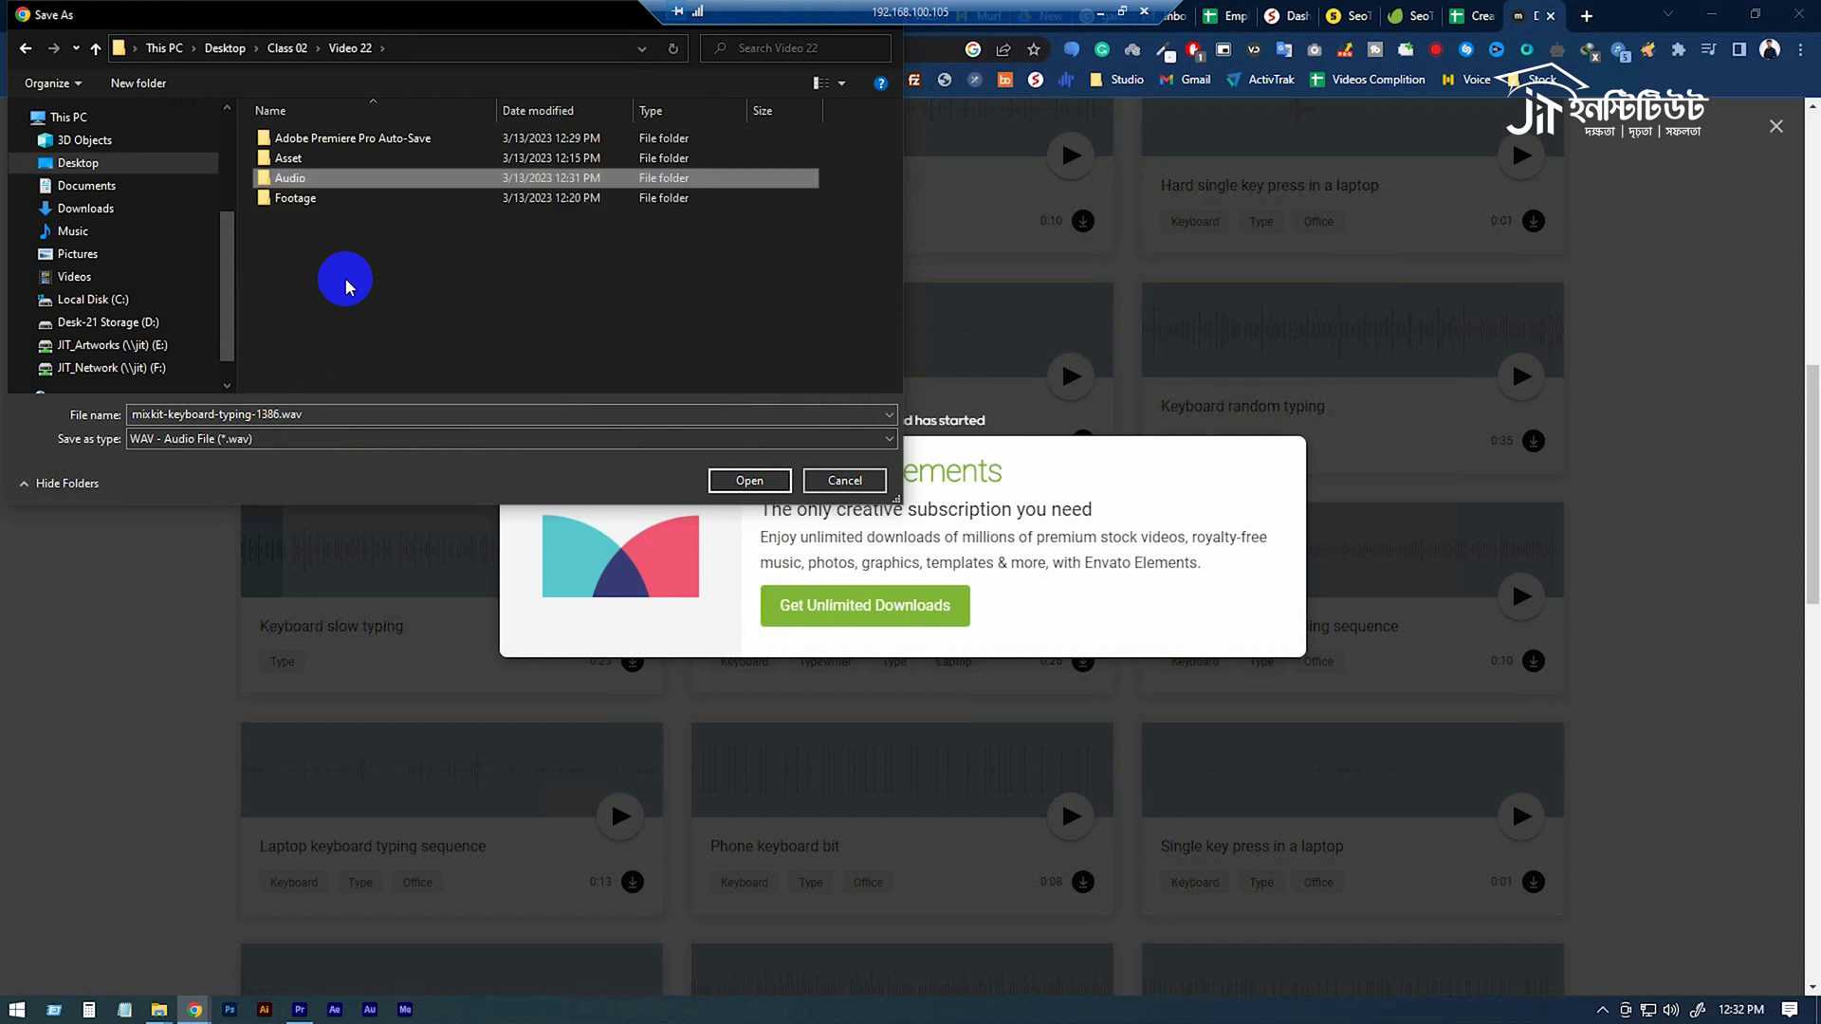
pyautogui.doubleClick(301, 178)
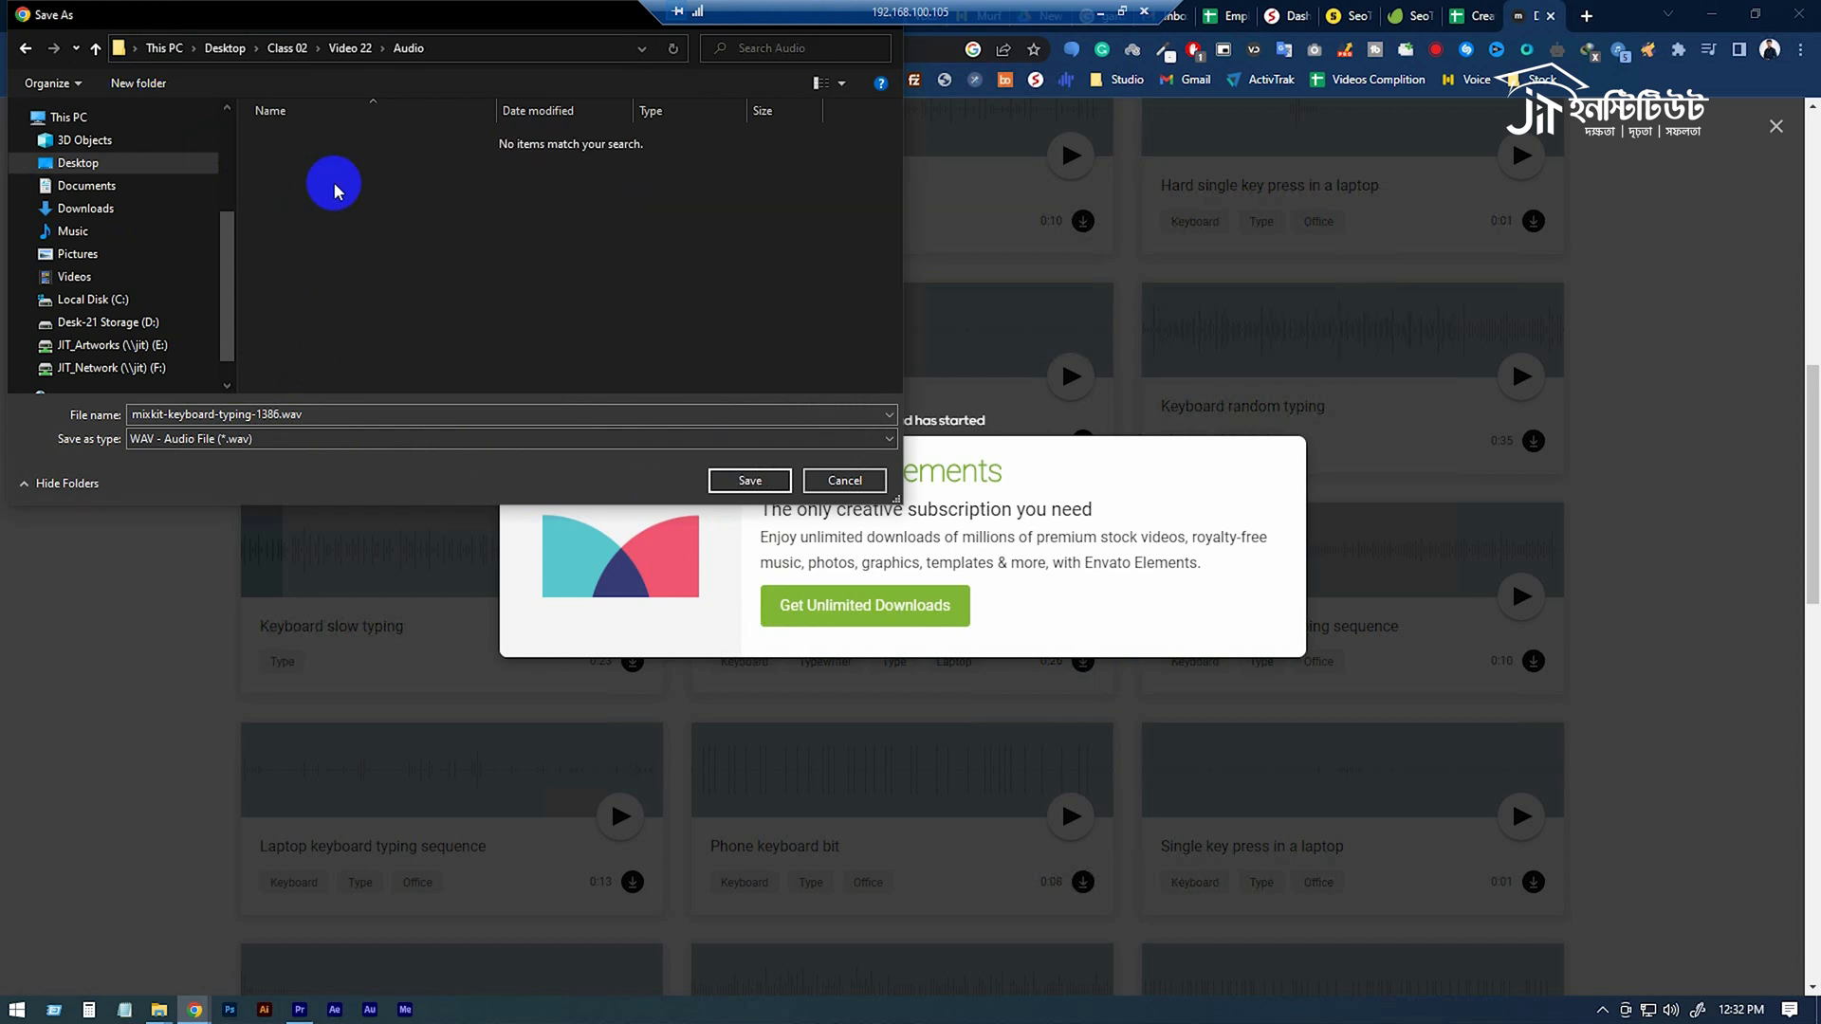
pyautogui.click(751, 481)
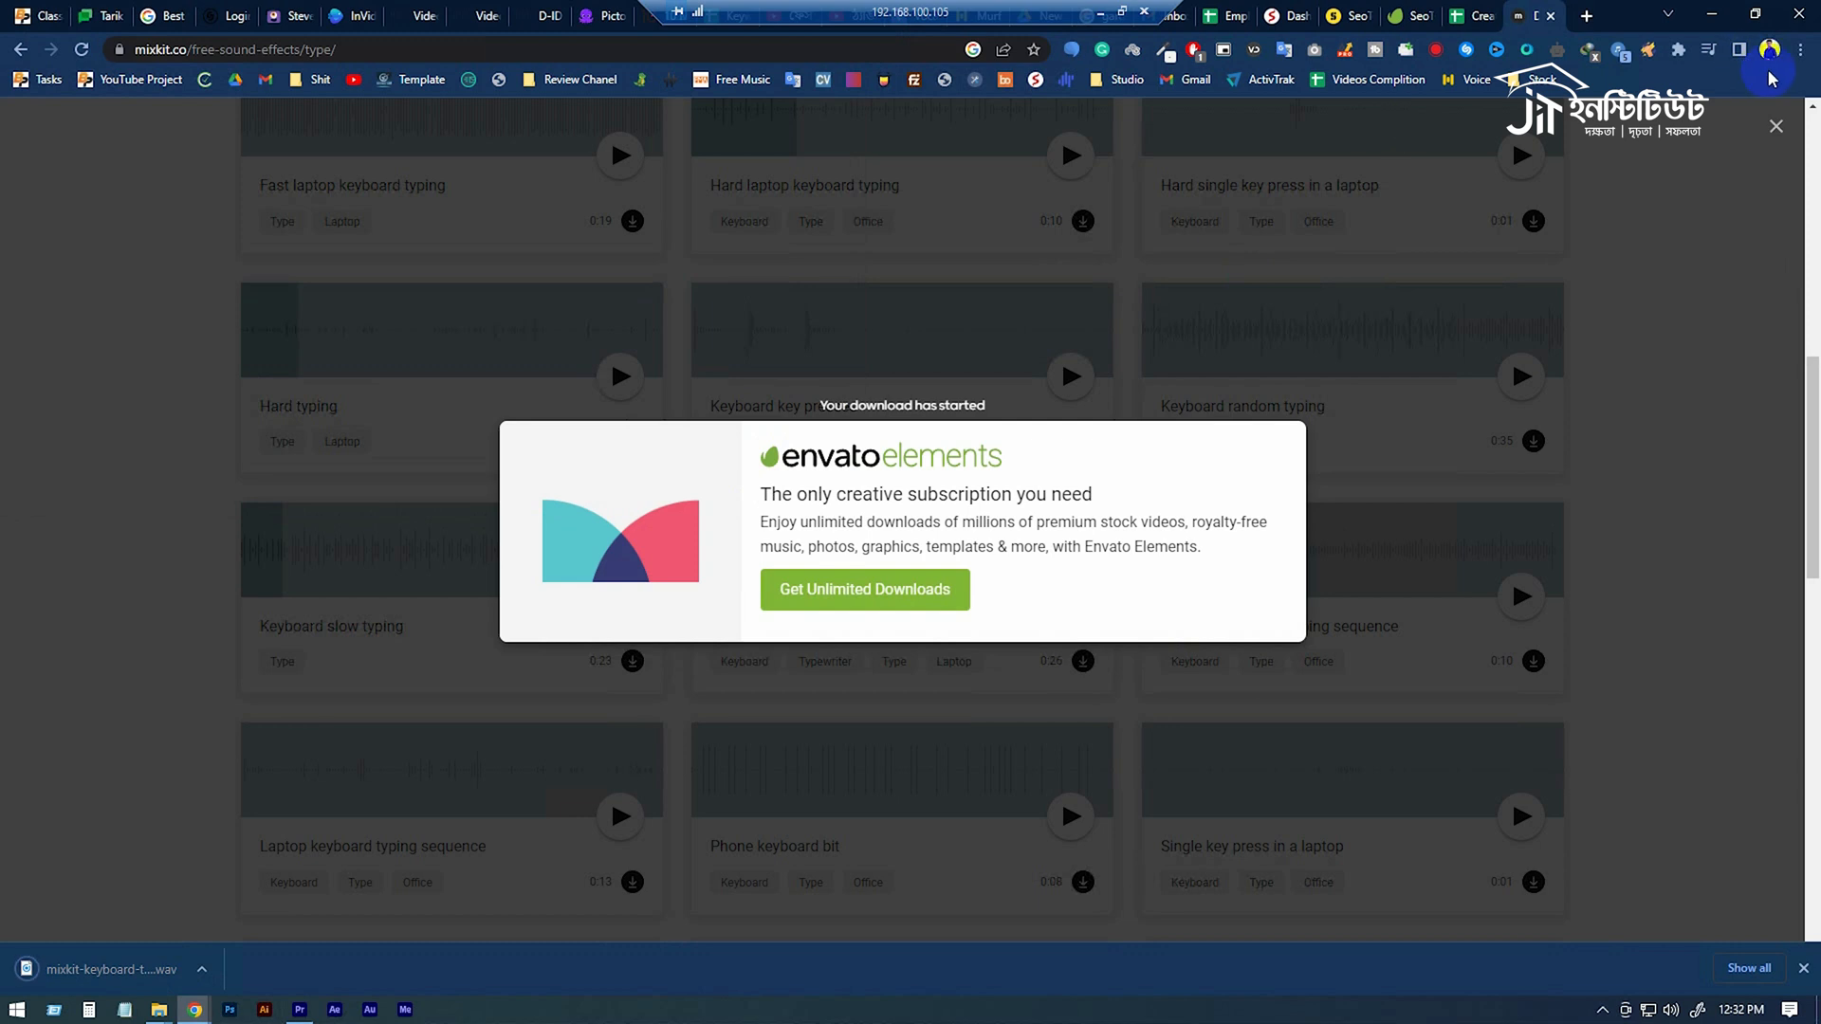
# Open Chrome's download settings and turn off "Ask where to save each file before downloading".
pyautogui.click(1799, 49)
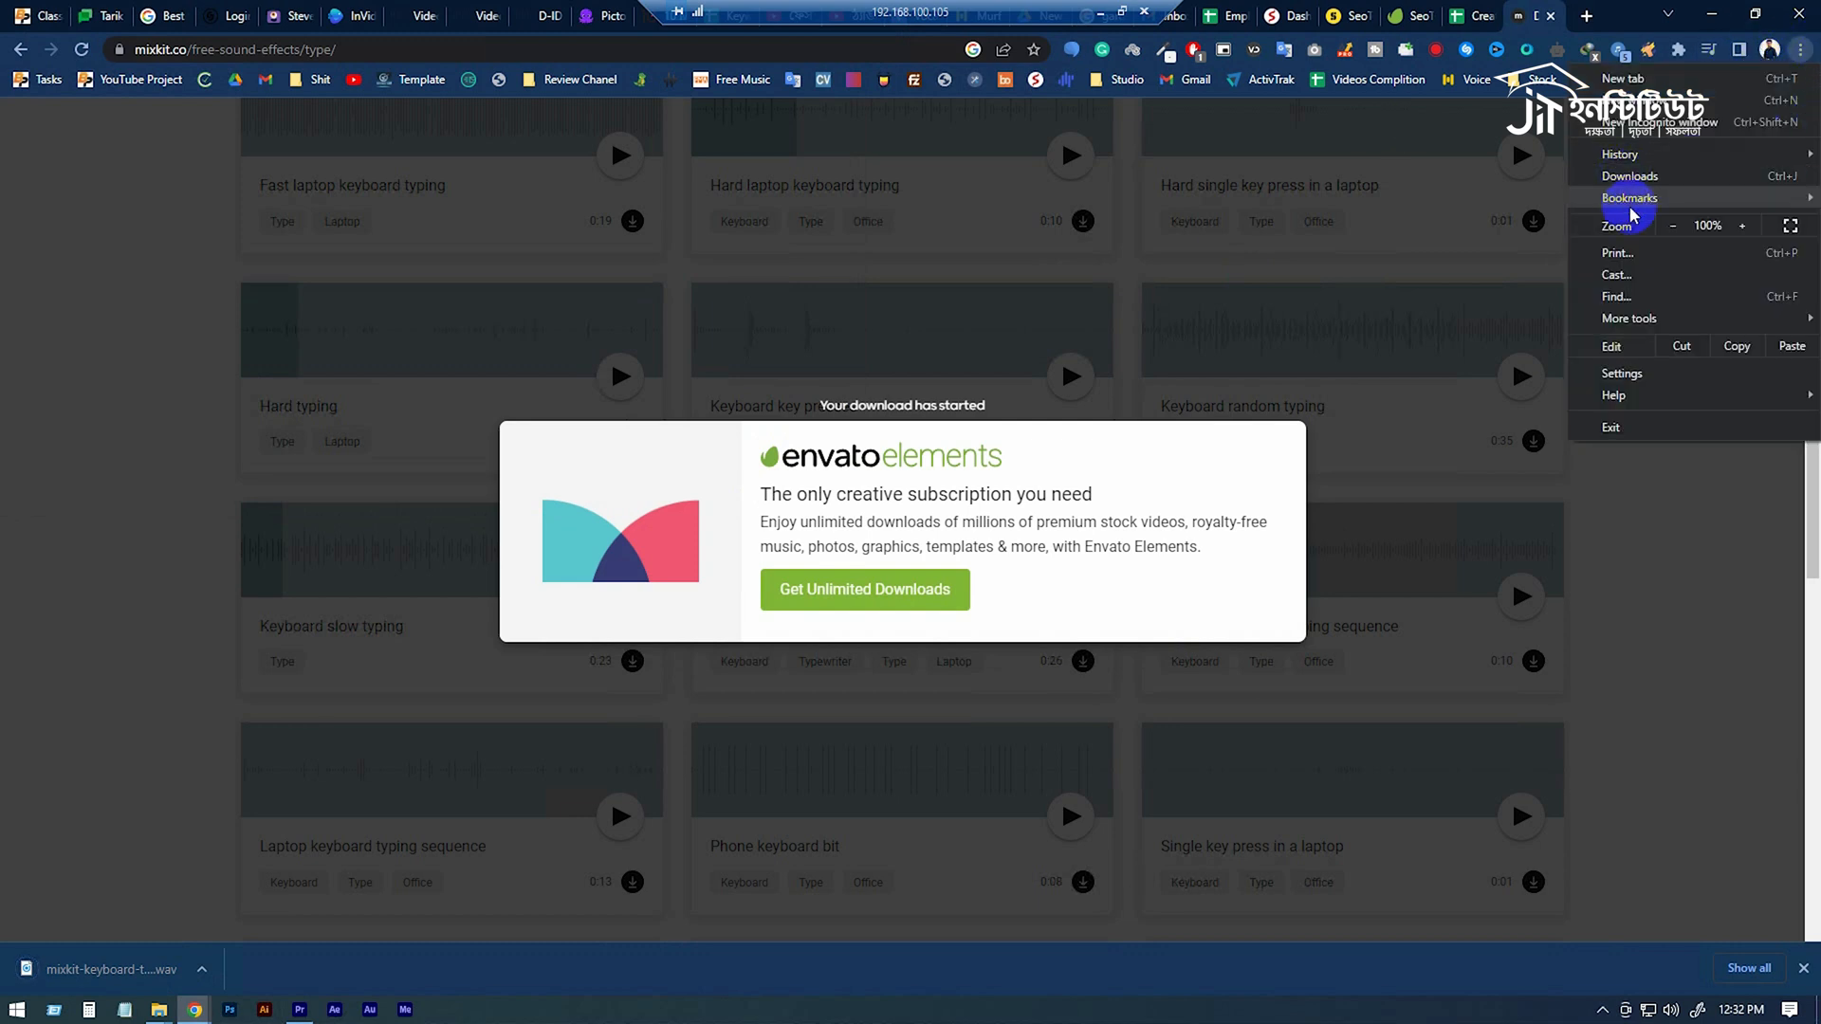
pyautogui.click(1619, 375)
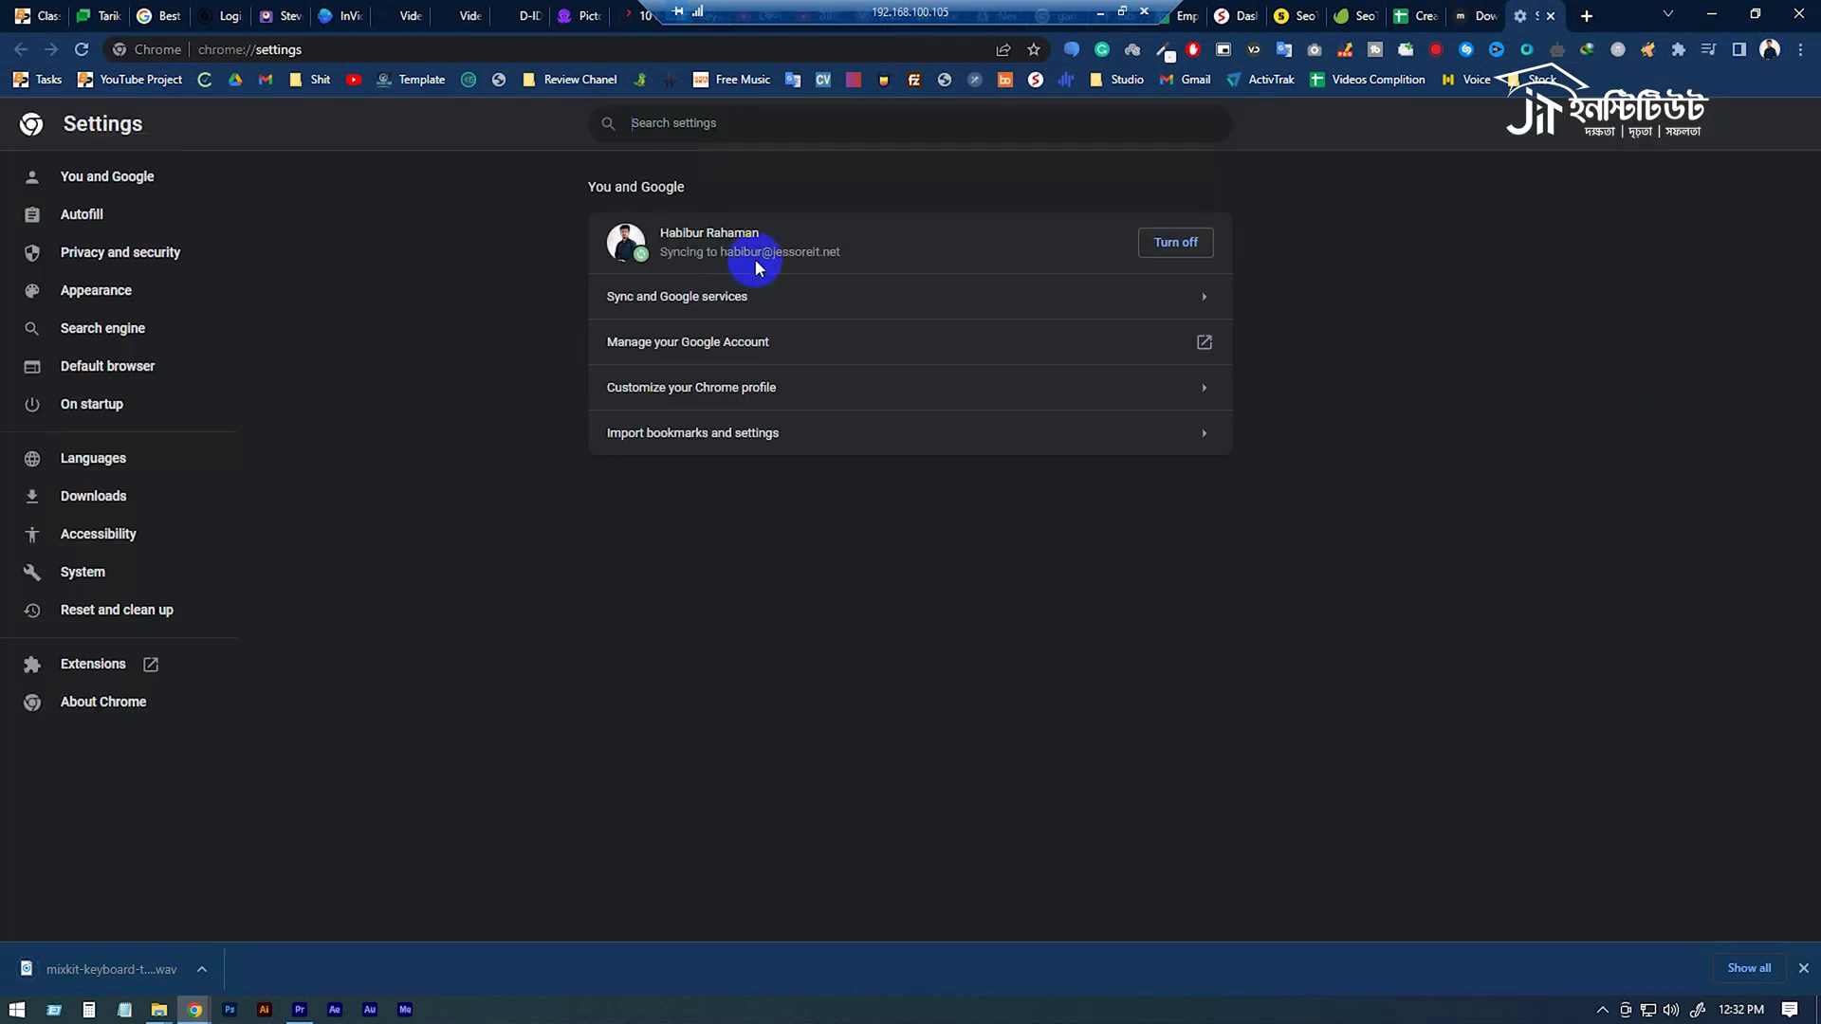
pyautogui.click(52, 500)
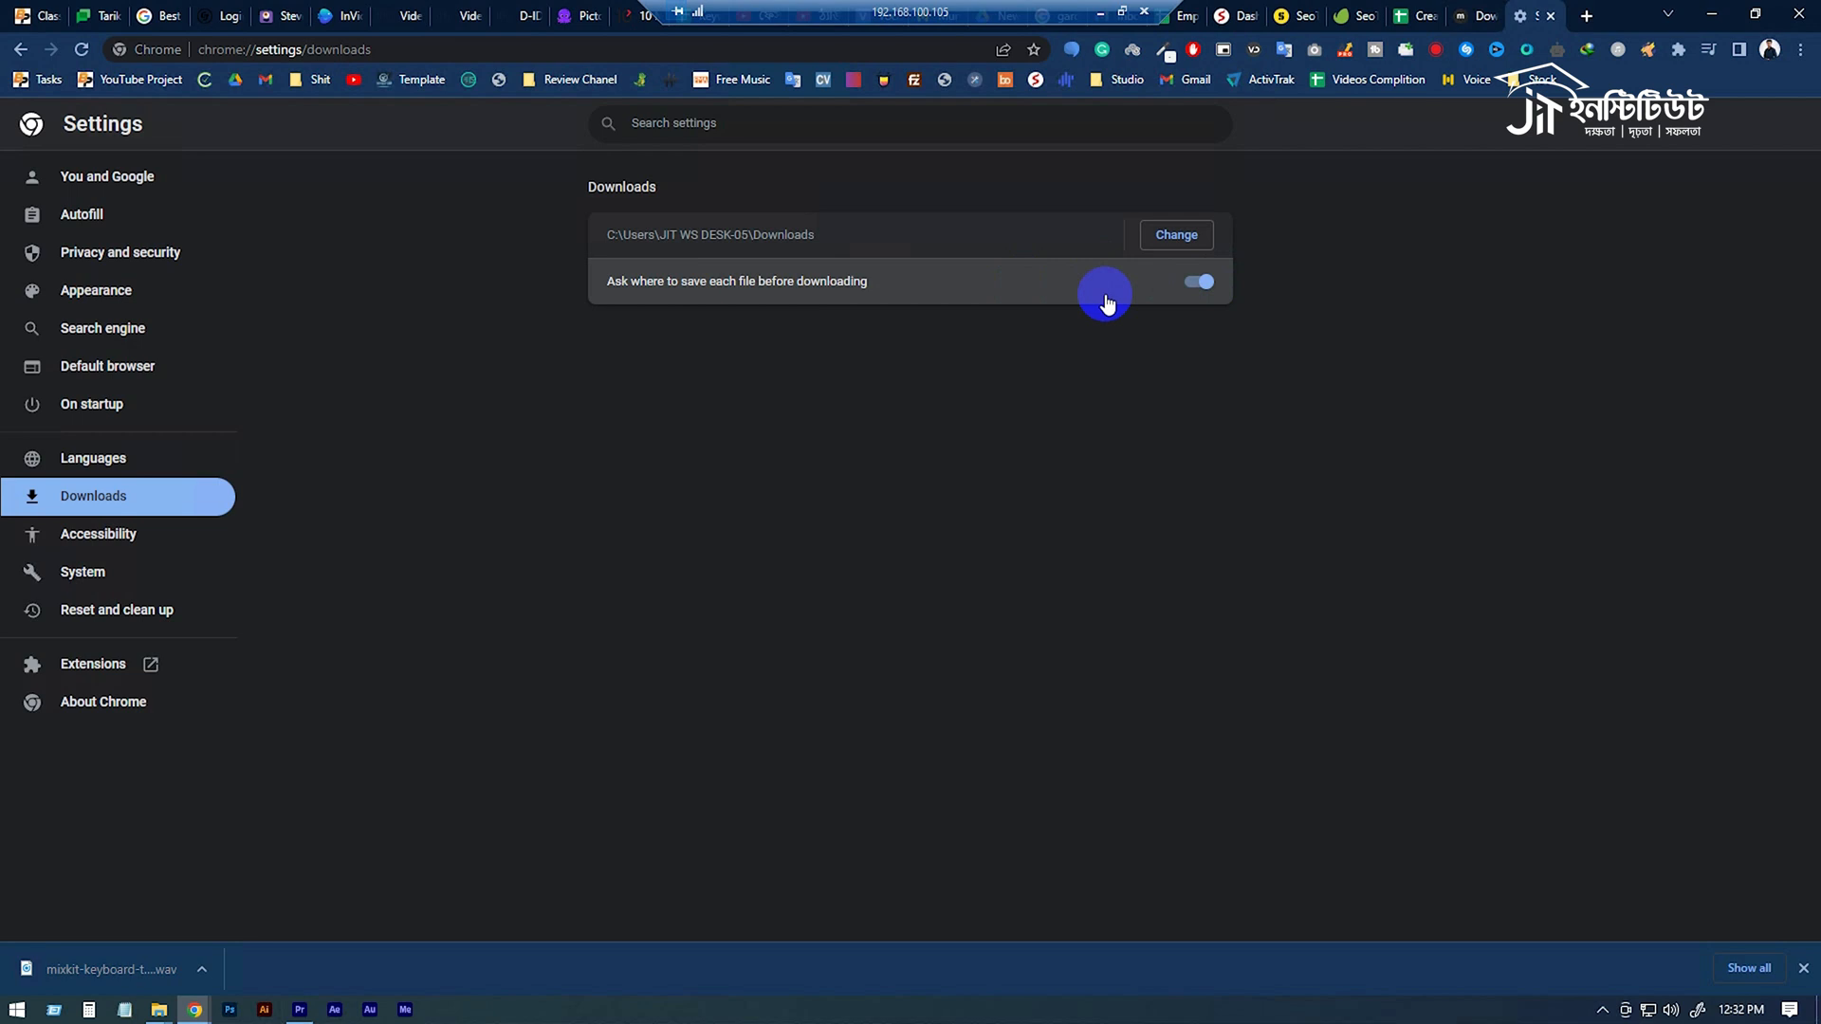
pyautogui.click(1197, 281)
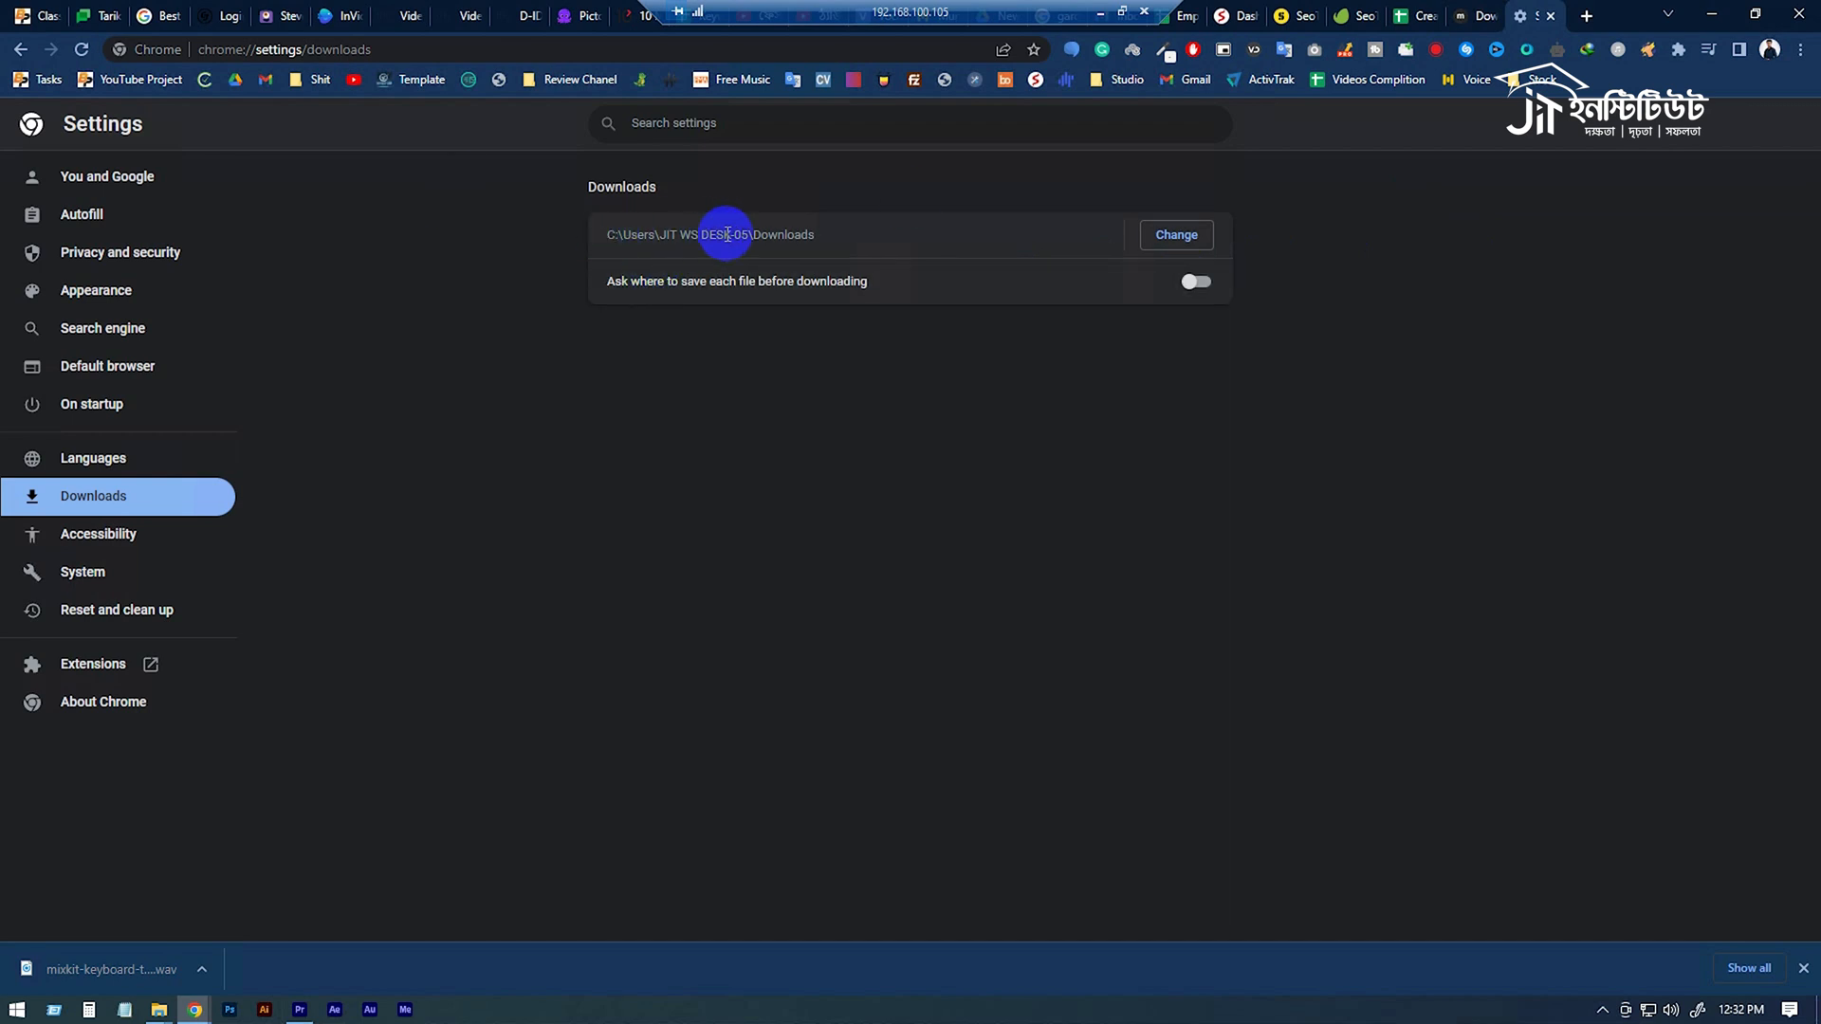
# View the folder chooser for the download location, turn "Ask where to save each file before downloading" back on and close the settings.
pyautogui.click(1168, 239)
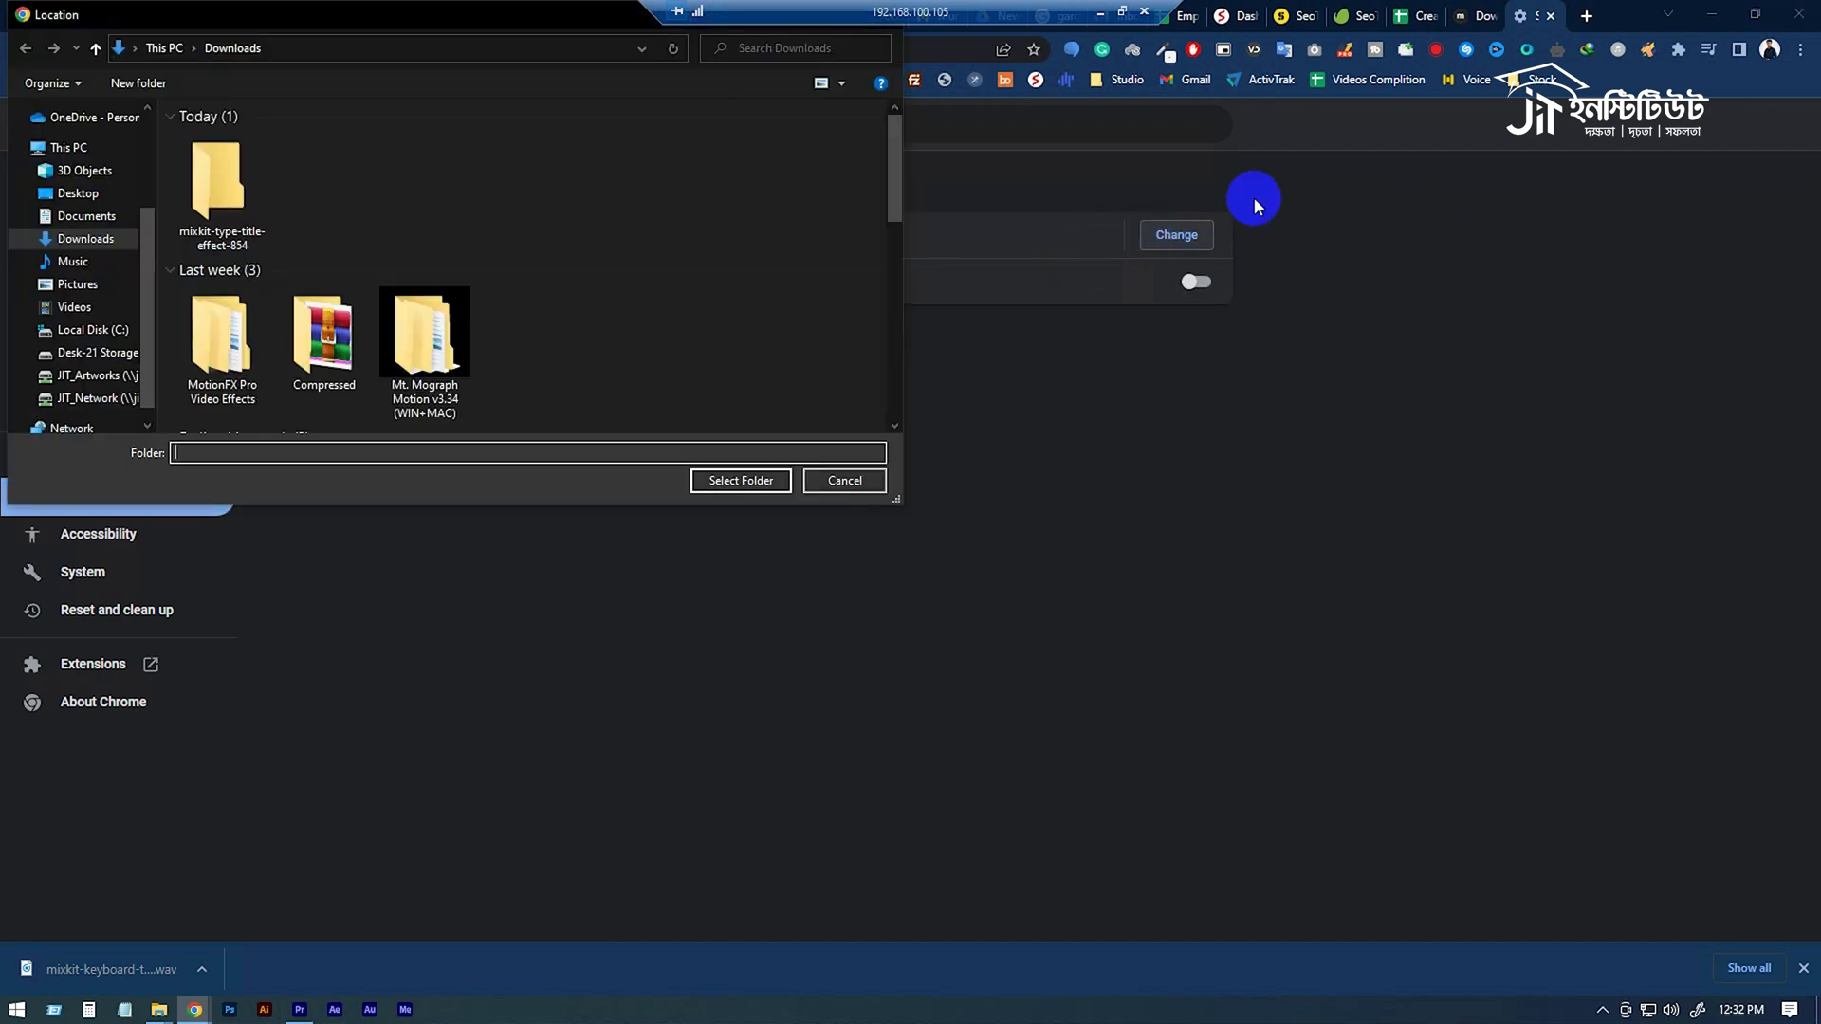
pyautogui.click(848, 481)
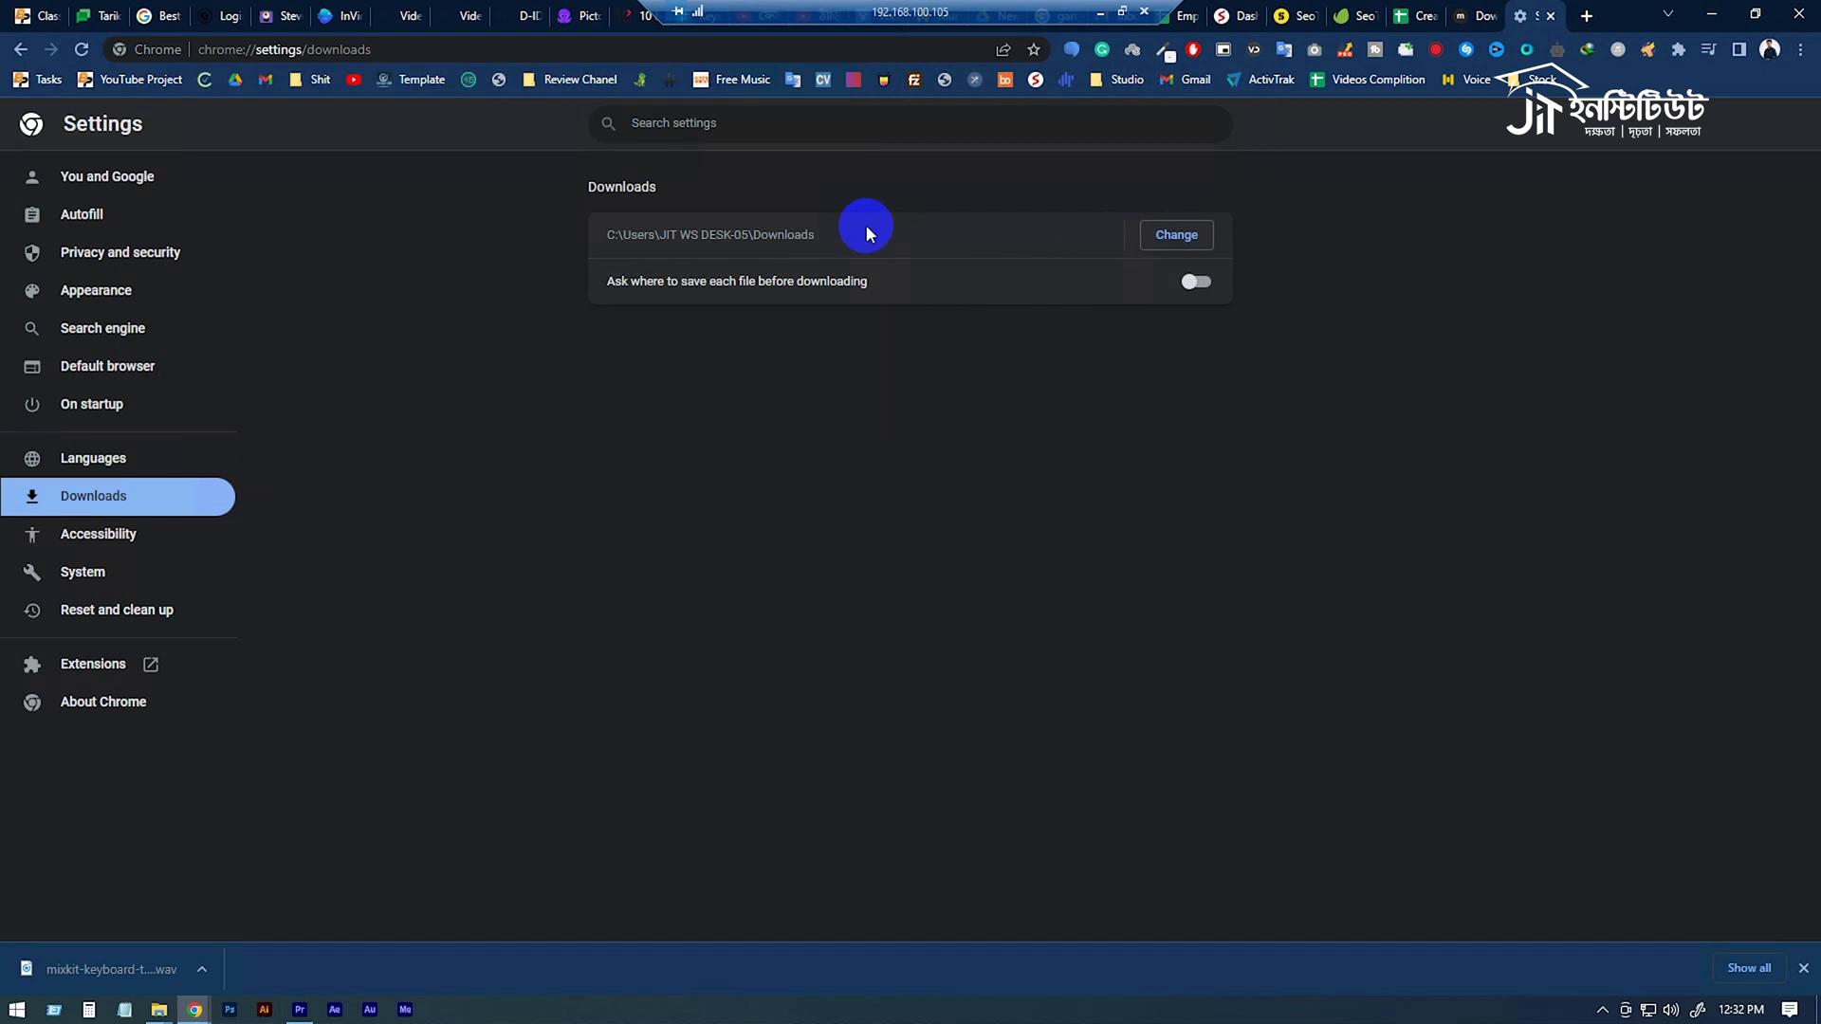
pyautogui.click(1202, 288)
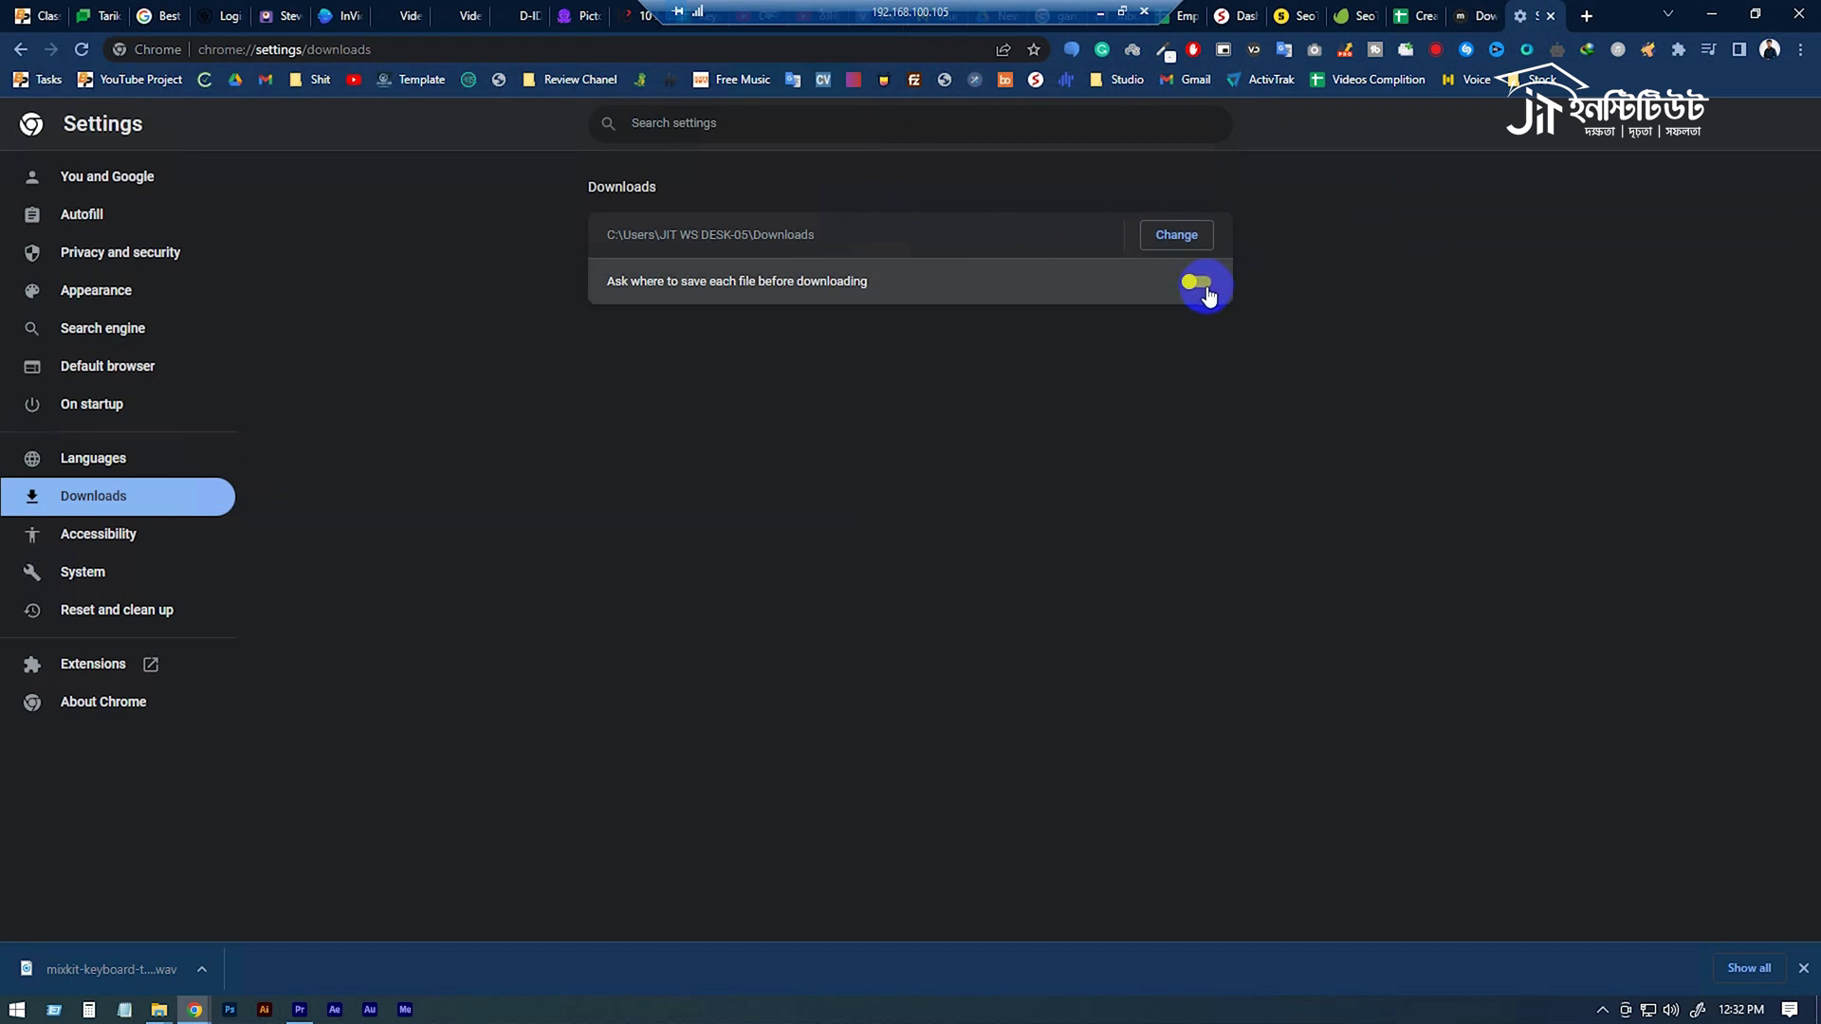
pyautogui.click(1550, 15)
# Open the Video 22 Audio folder in File Explorer and import the keyboard typing WAV into the Premiere Pro project.
pyautogui.moveTo(157, 1005)
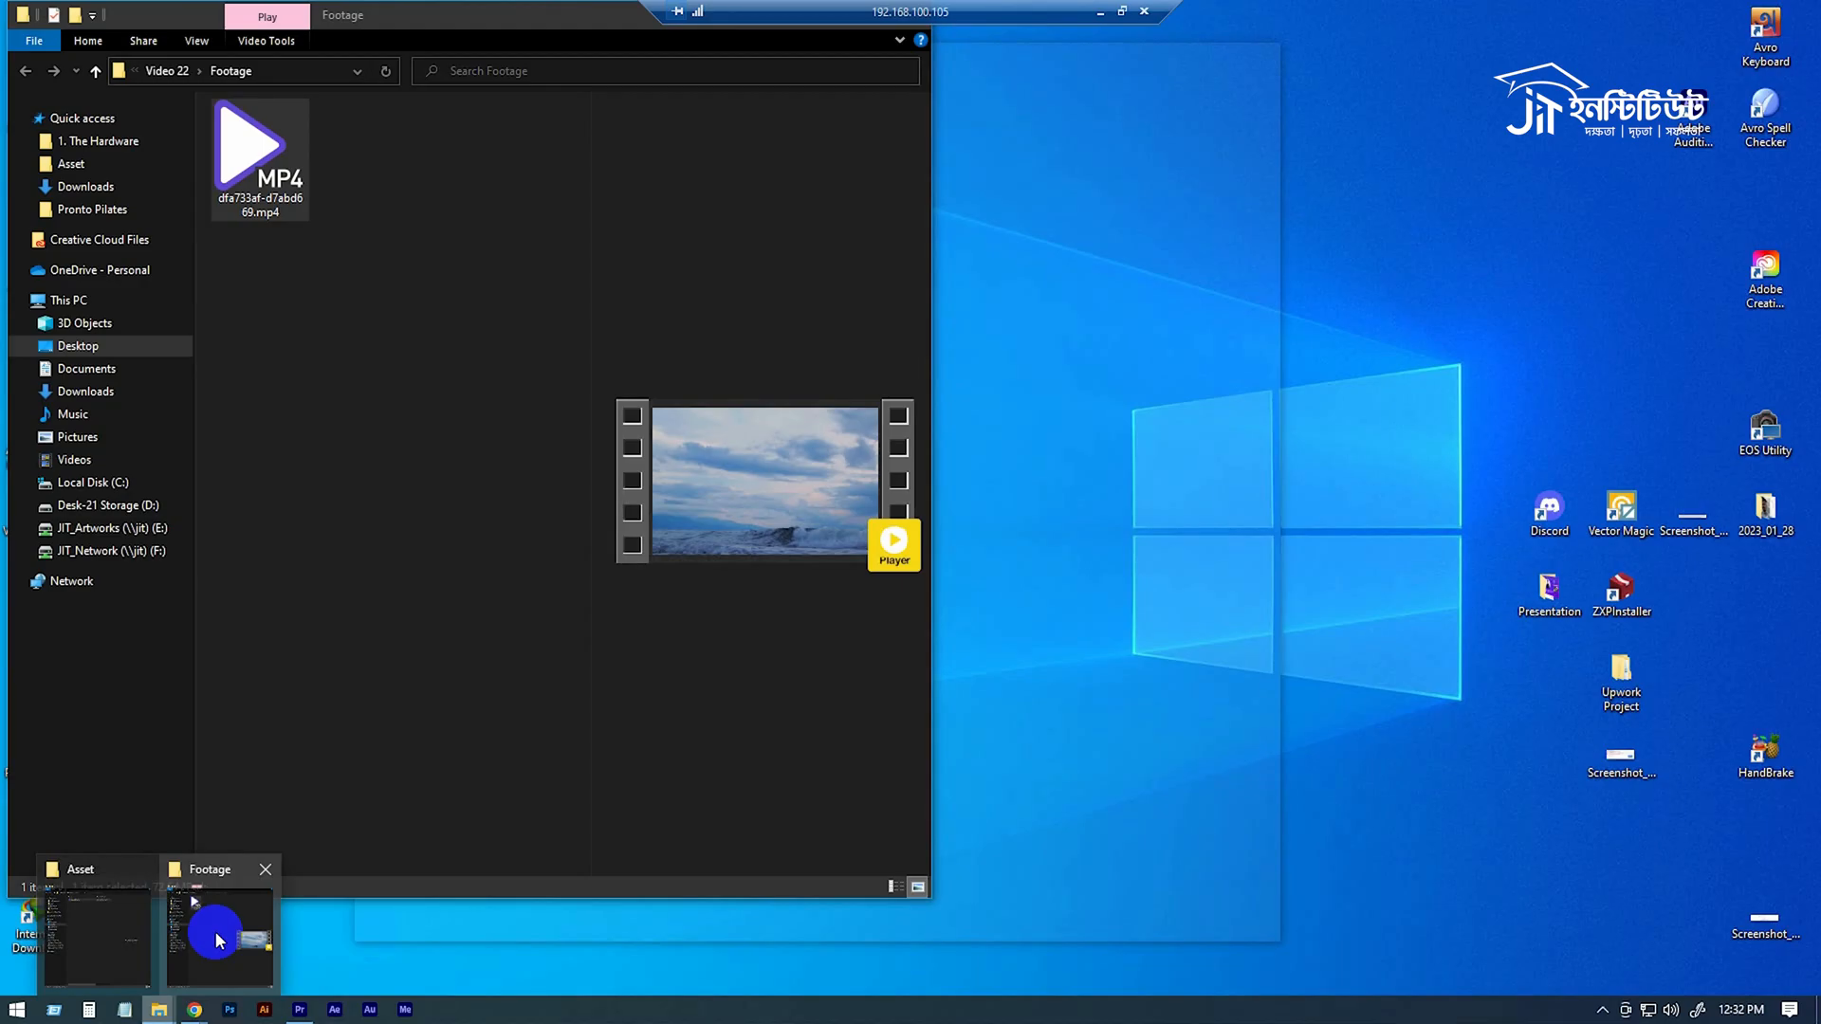
pyautogui.click(214, 930)
pyautogui.click(419, 206)
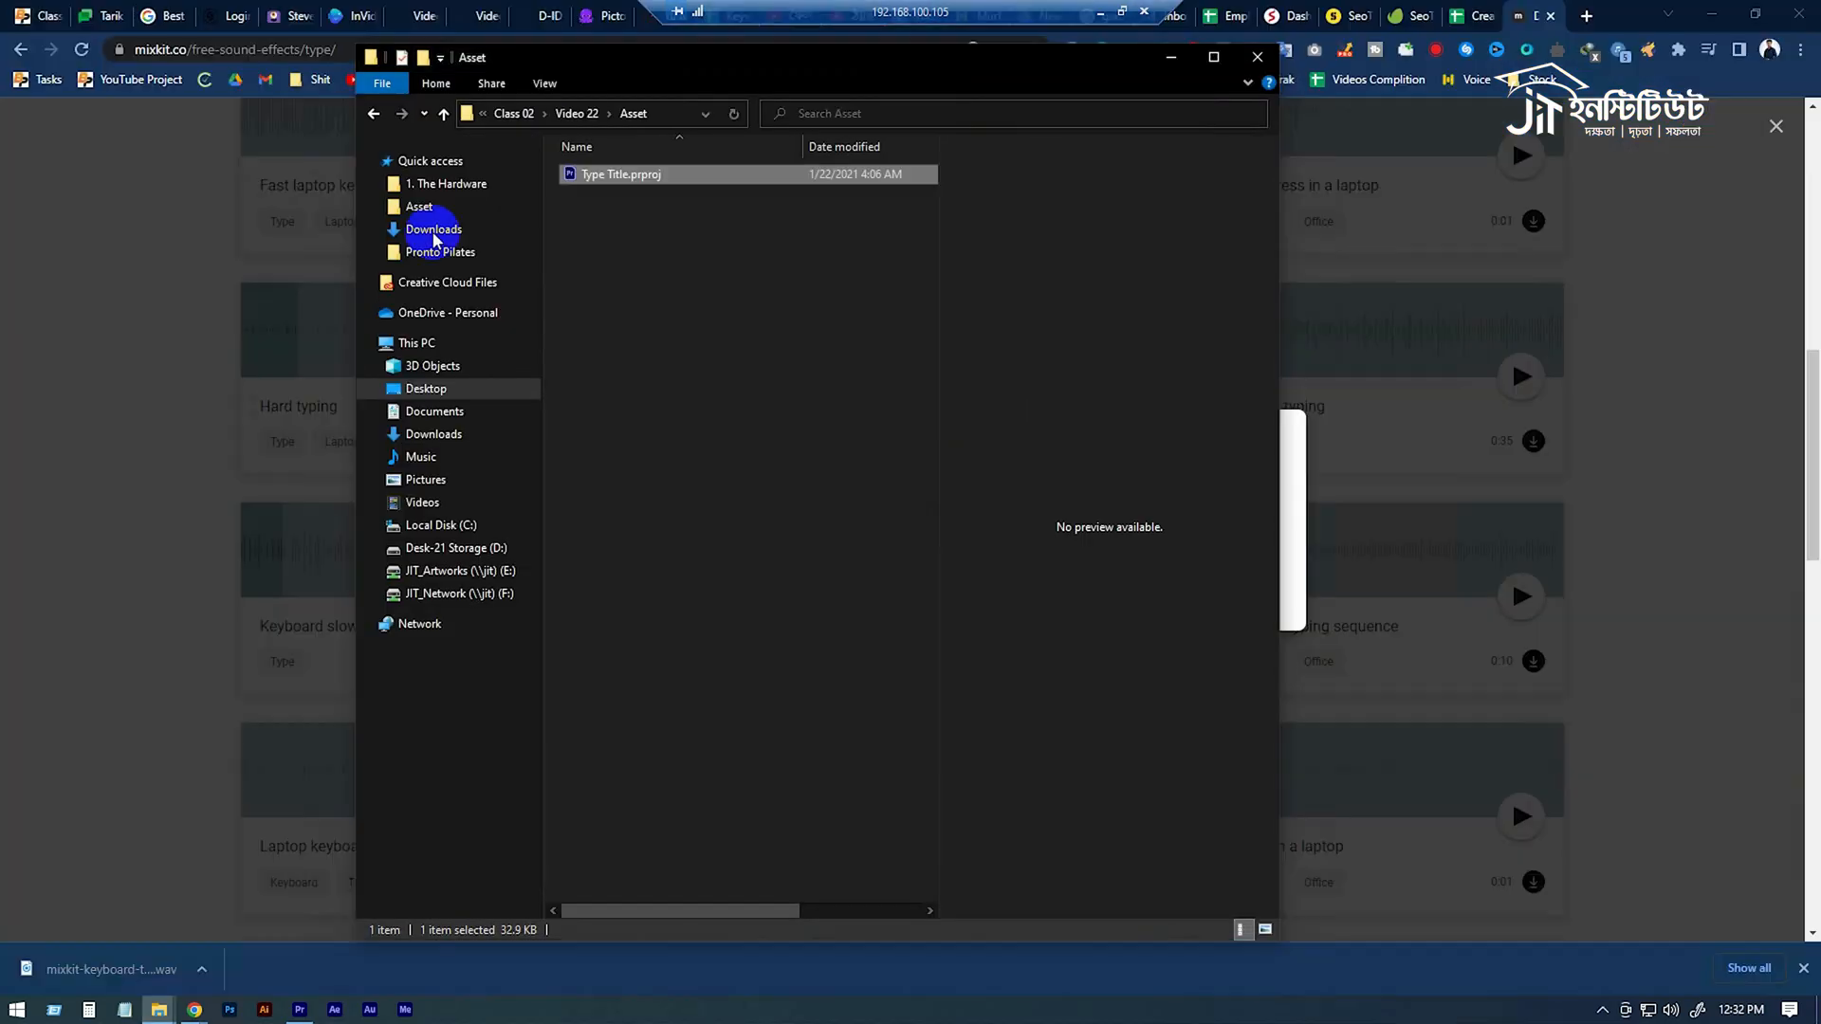
pyautogui.click(443, 114)
pyautogui.doubleClick(597, 213)
pyautogui.moveTo(607, 174); pyautogui.dragTo(1780, 618)
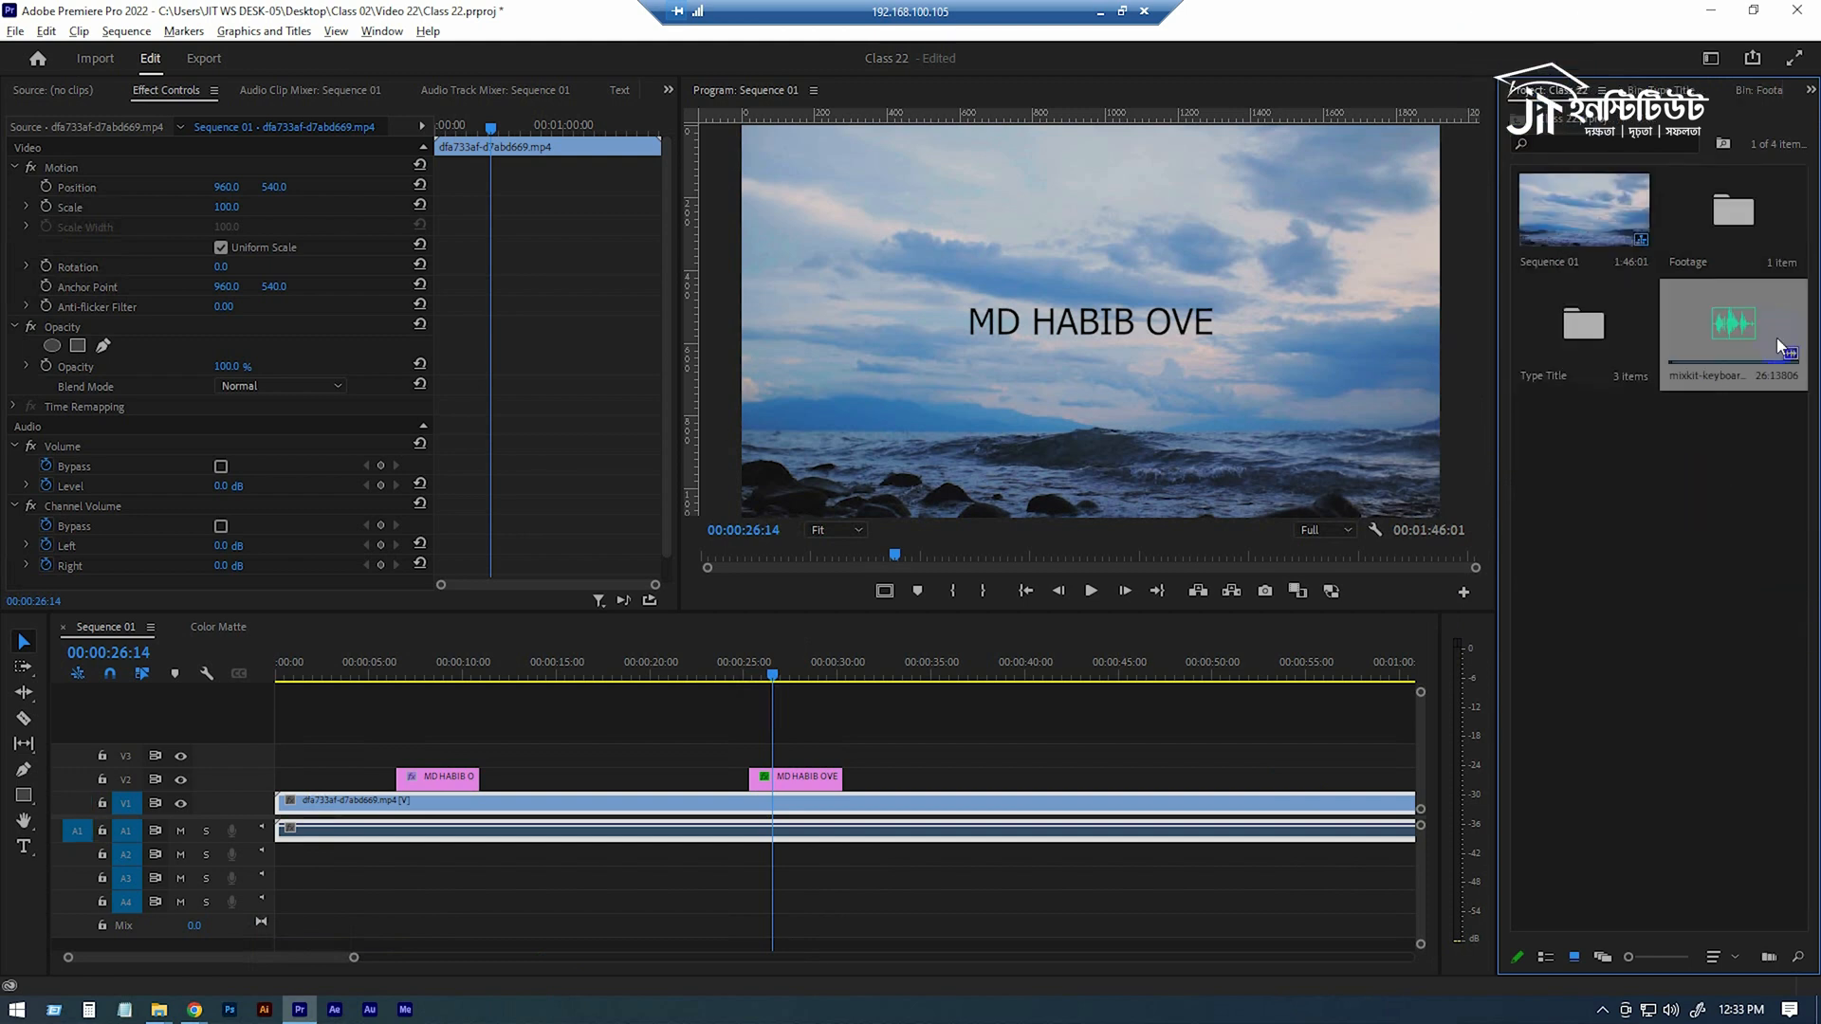
# Place the typing sound on track A2 at the start of the second title and trim its end to the title's end.
pyautogui.moveTo(1784, 349); pyautogui.dragTo(752, 857)
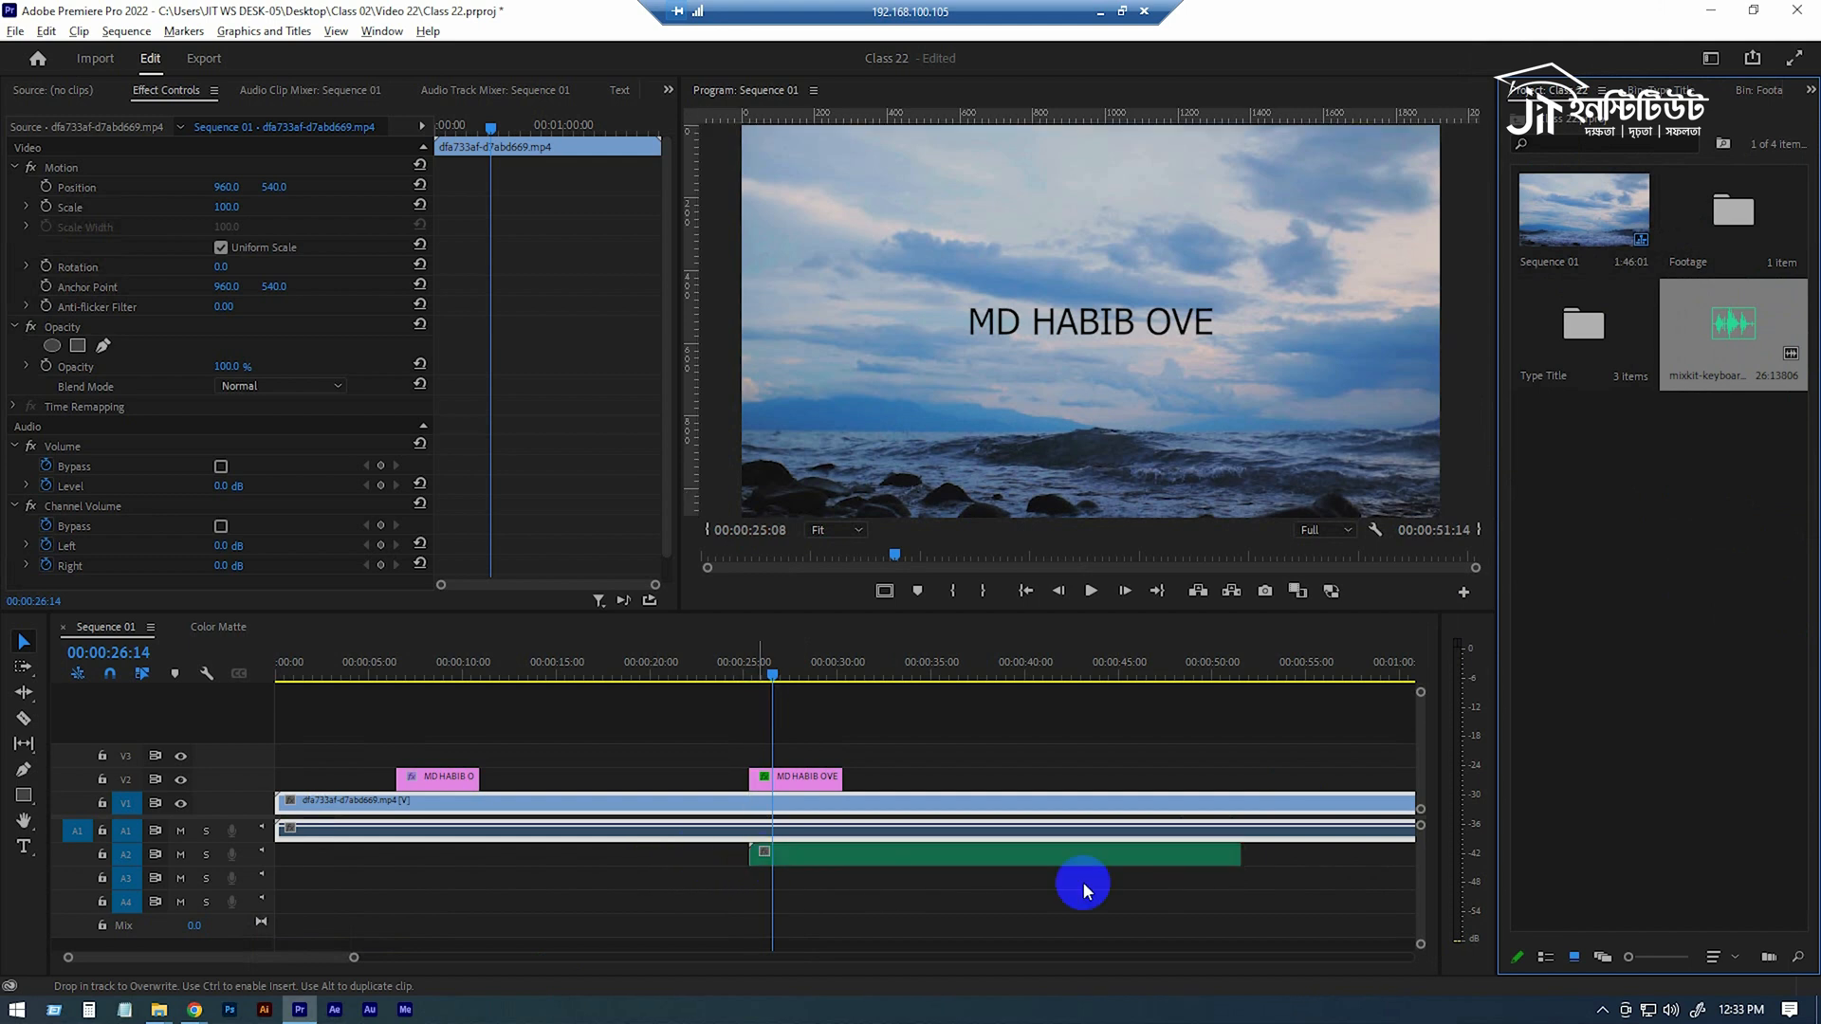
pyautogui.moveTo(1238, 859); pyautogui.dragTo(1033, 863)
pyautogui.moveTo(834, 860); pyautogui.dragTo(842, 859)
# Play the second title together with its typing sound from the title's start.
pyautogui.moveTo(759, 670); pyautogui.dragTo(747, 676)
pyautogui.press('space')
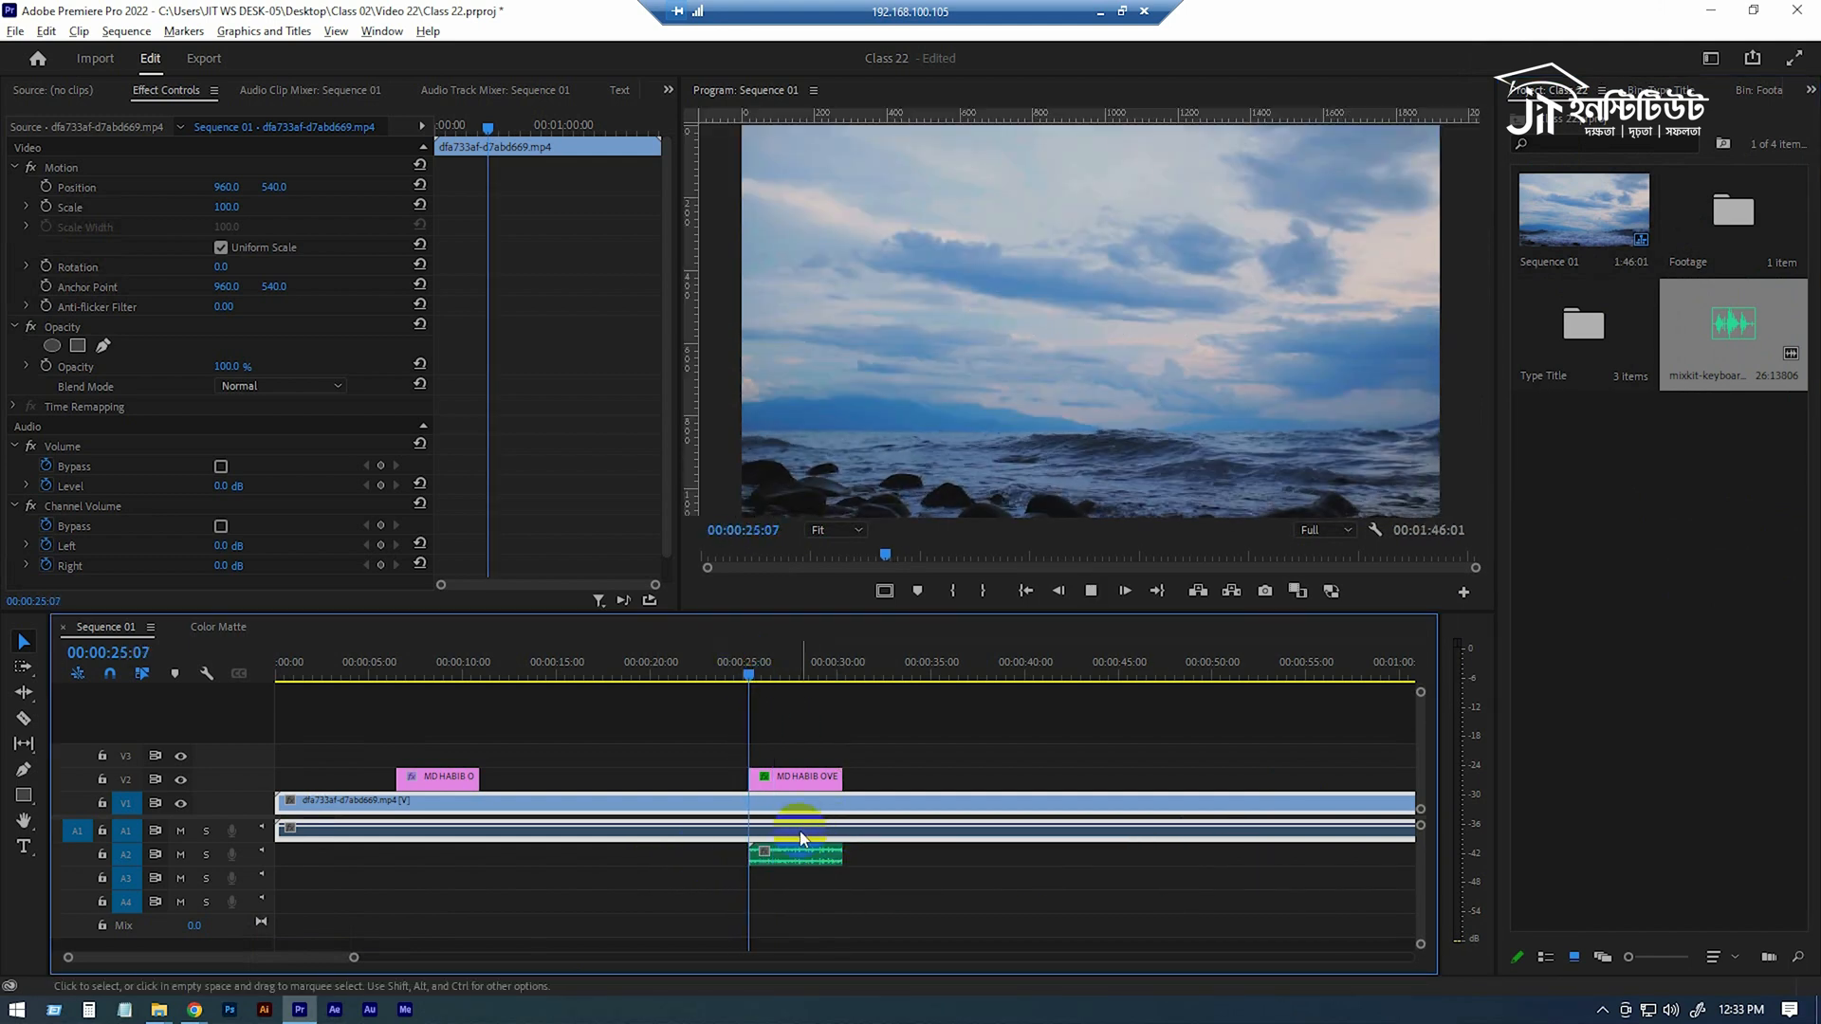
pyautogui.click(810, 855)
pyautogui.moveTo(774, 674); pyautogui.dragTo(750, 679)
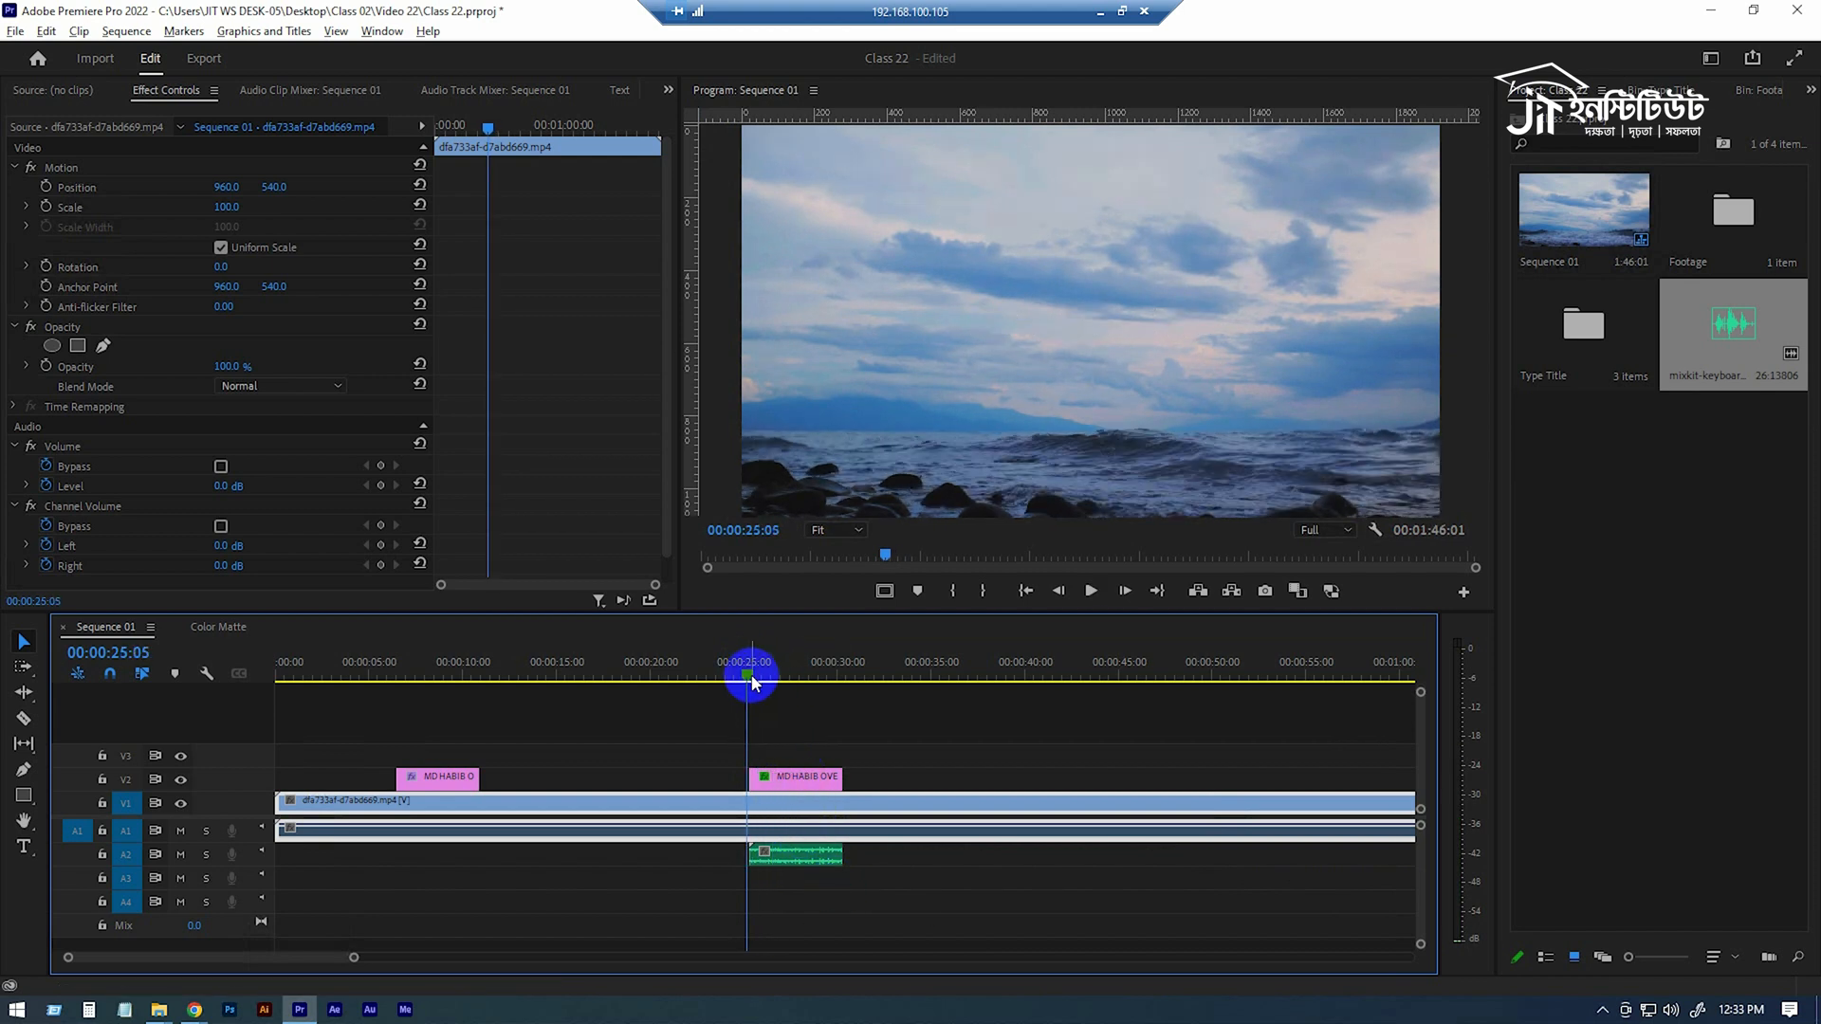
# Trim the typing sound's end to about 00:00:26:06, aligned with the second title's last Mask Path keyframe.
pyautogui.moveTo(351, 959); pyautogui.dragTo(196, 957)
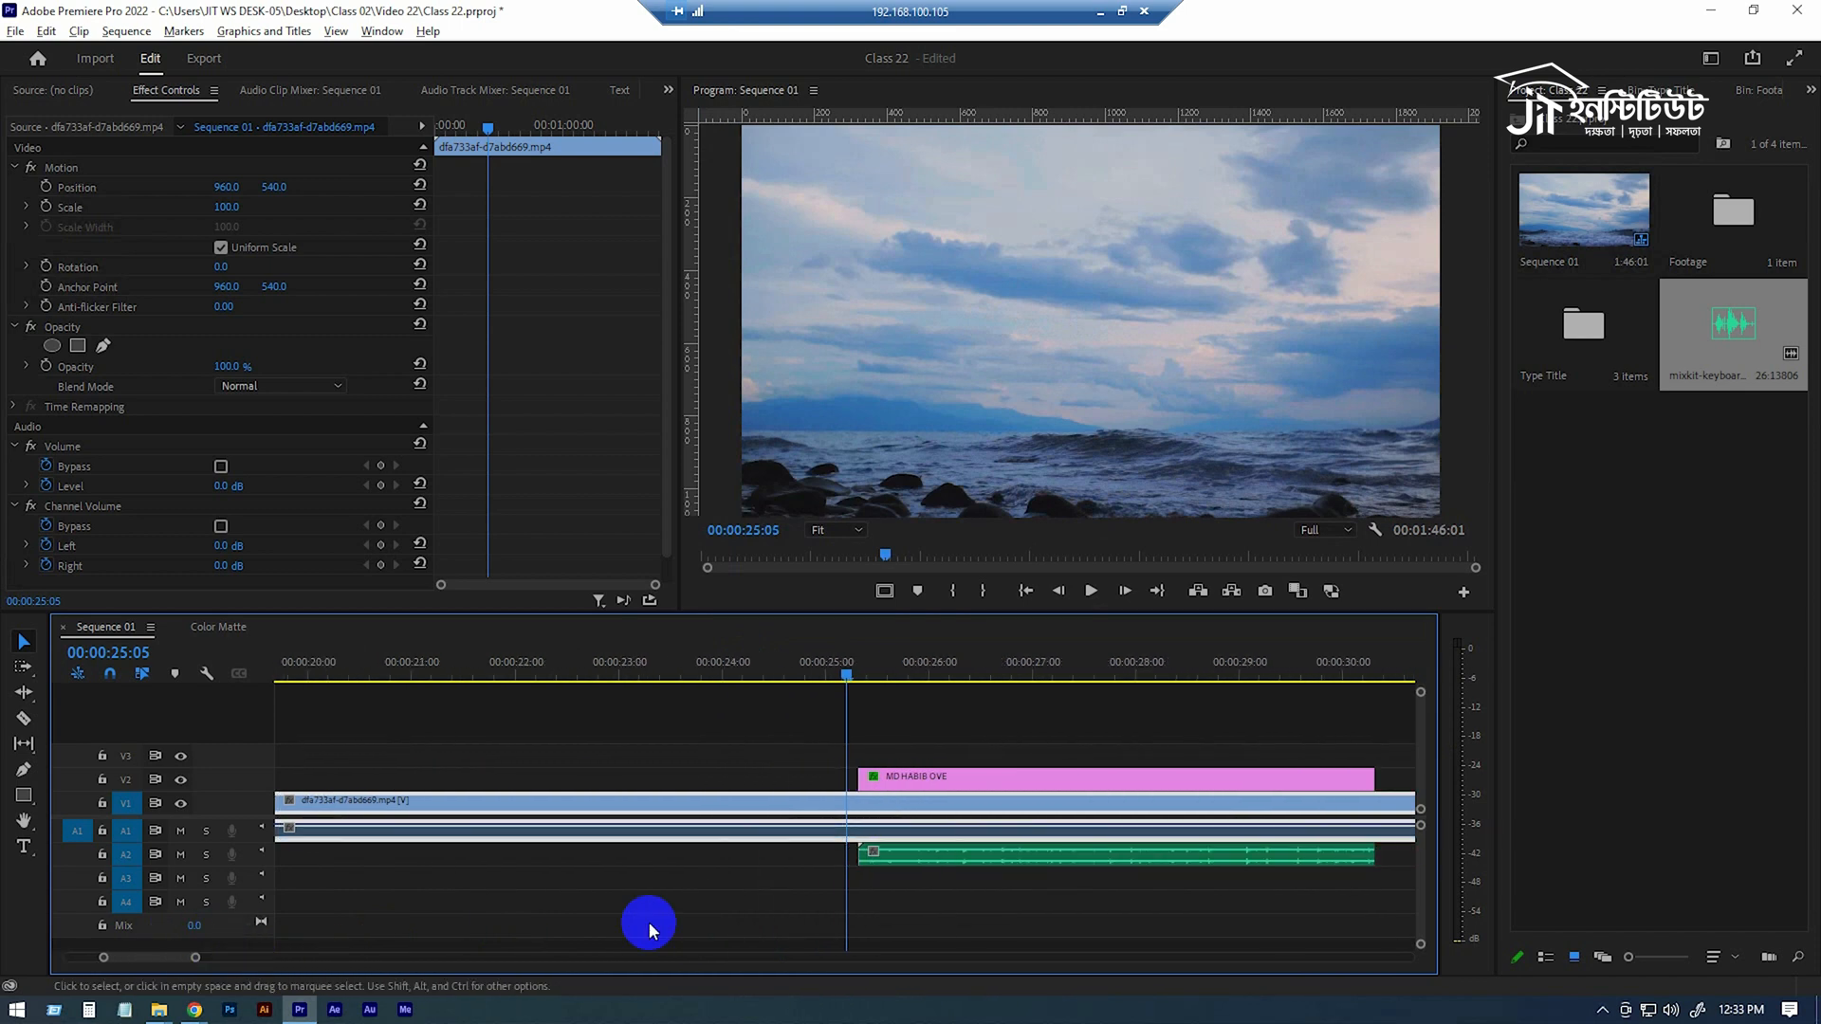
pyautogui.moveTo(861, 857); pyautogui.dragTo(921, 851)
pyautogui.moveTo(1343, 854); pyautogui.dragTo(968, 858)
pyautogui.click(965, 779)
pyautogui.scroll(-2, 468, 252)
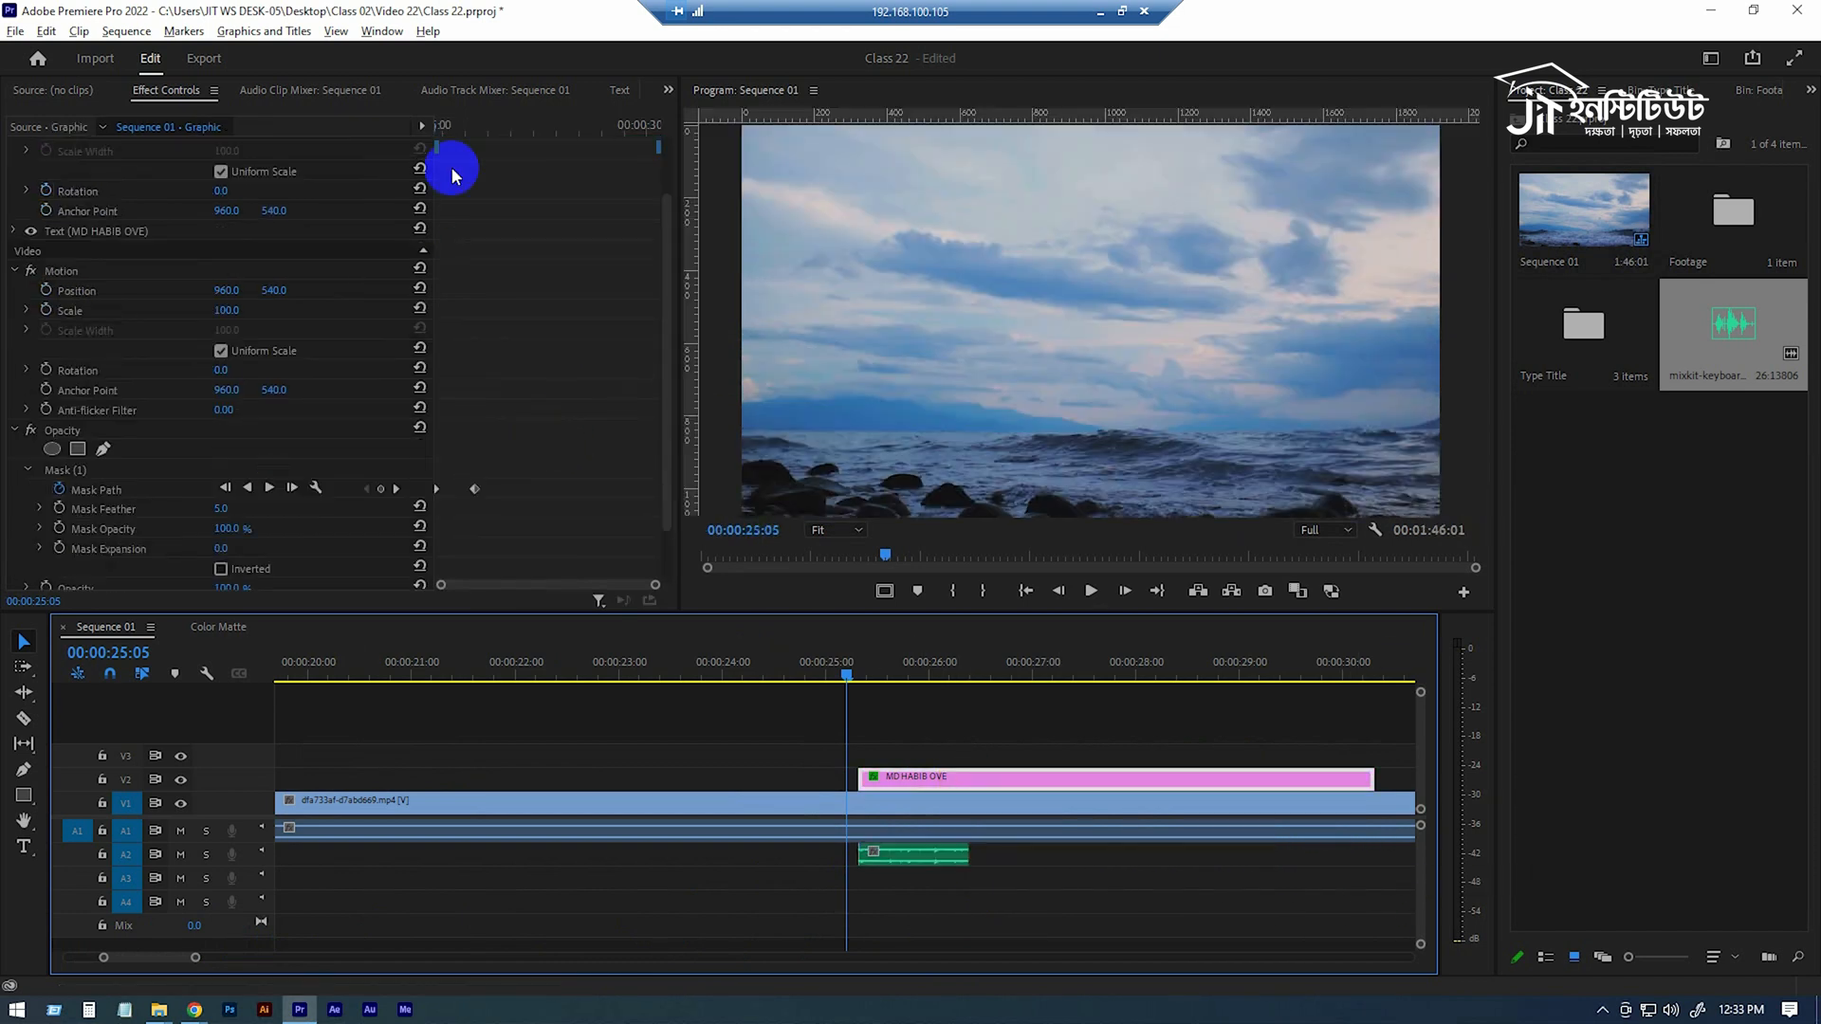
pyautogui.moveTo(452, 135); pyautogui.dragTo(477, 139)
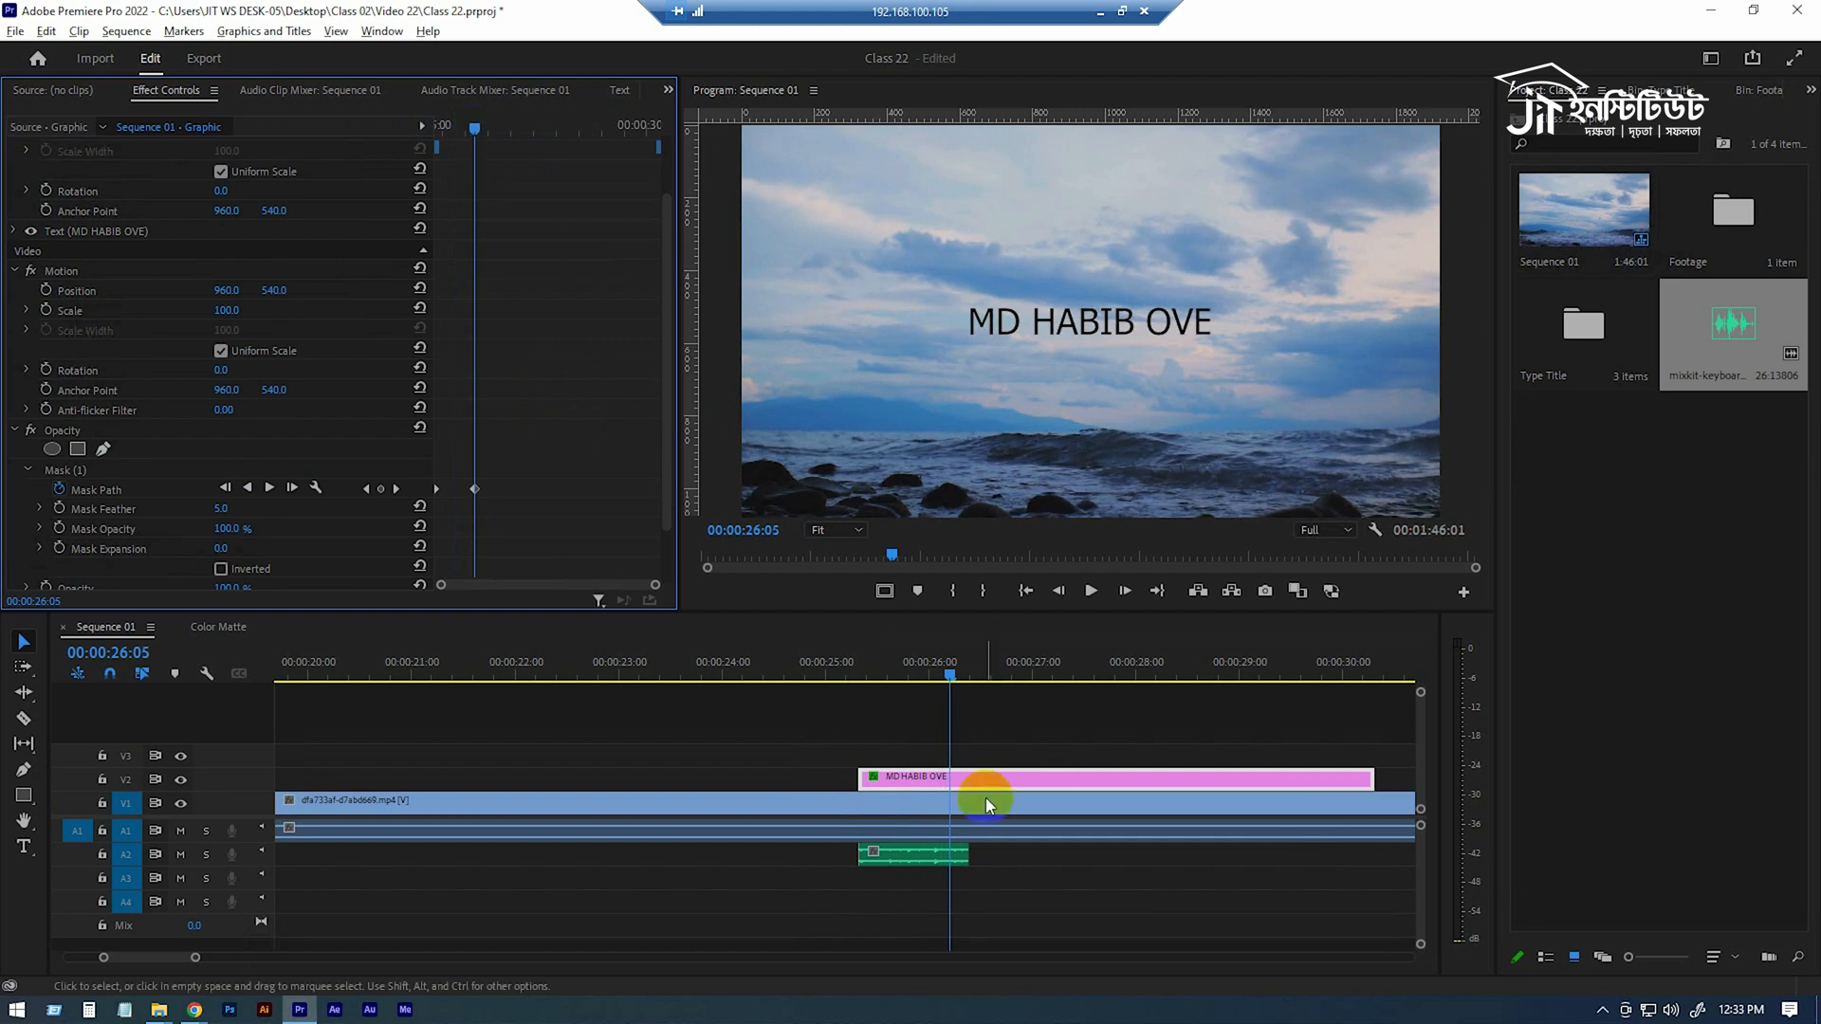
pyautogui.click(972, 855)
pyautogui.moveTo(972, 854); pyautogui.dragTo(959, 857)
pyautogui.moveTo(869, 673); pyautogui.dragTo(827, 682)
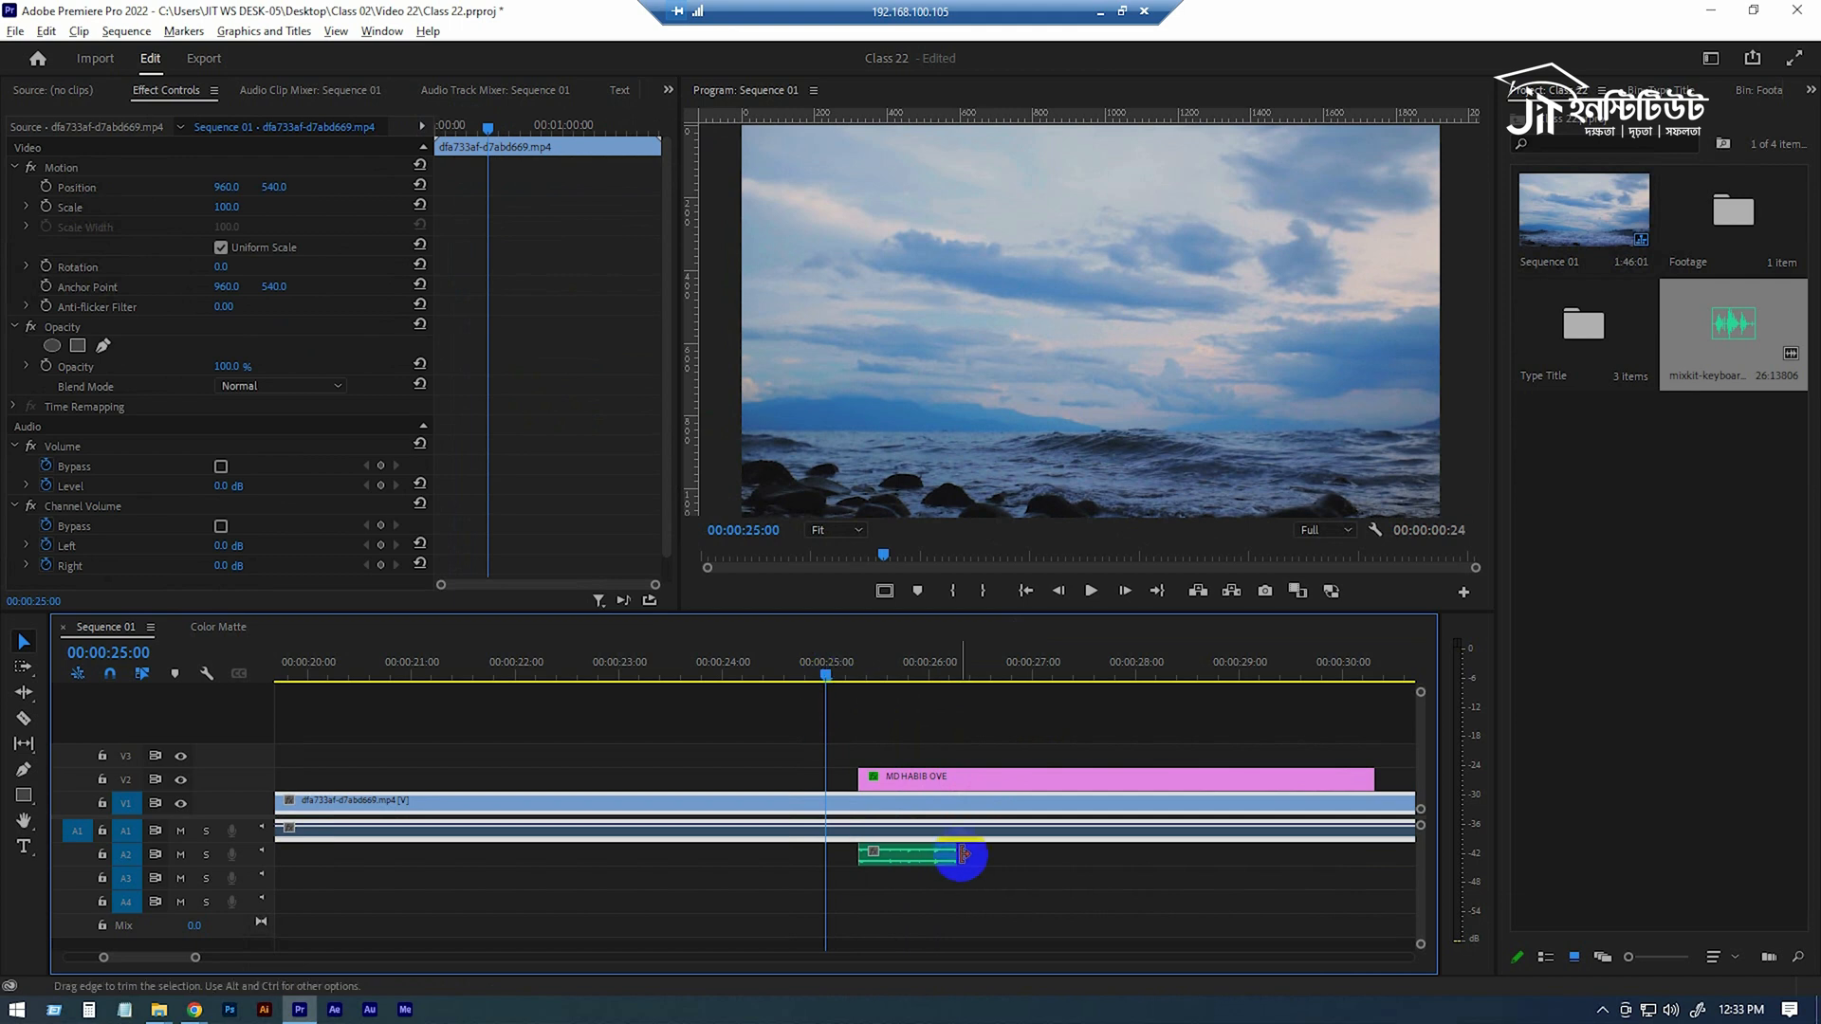
pyautogui.click(873, 863)
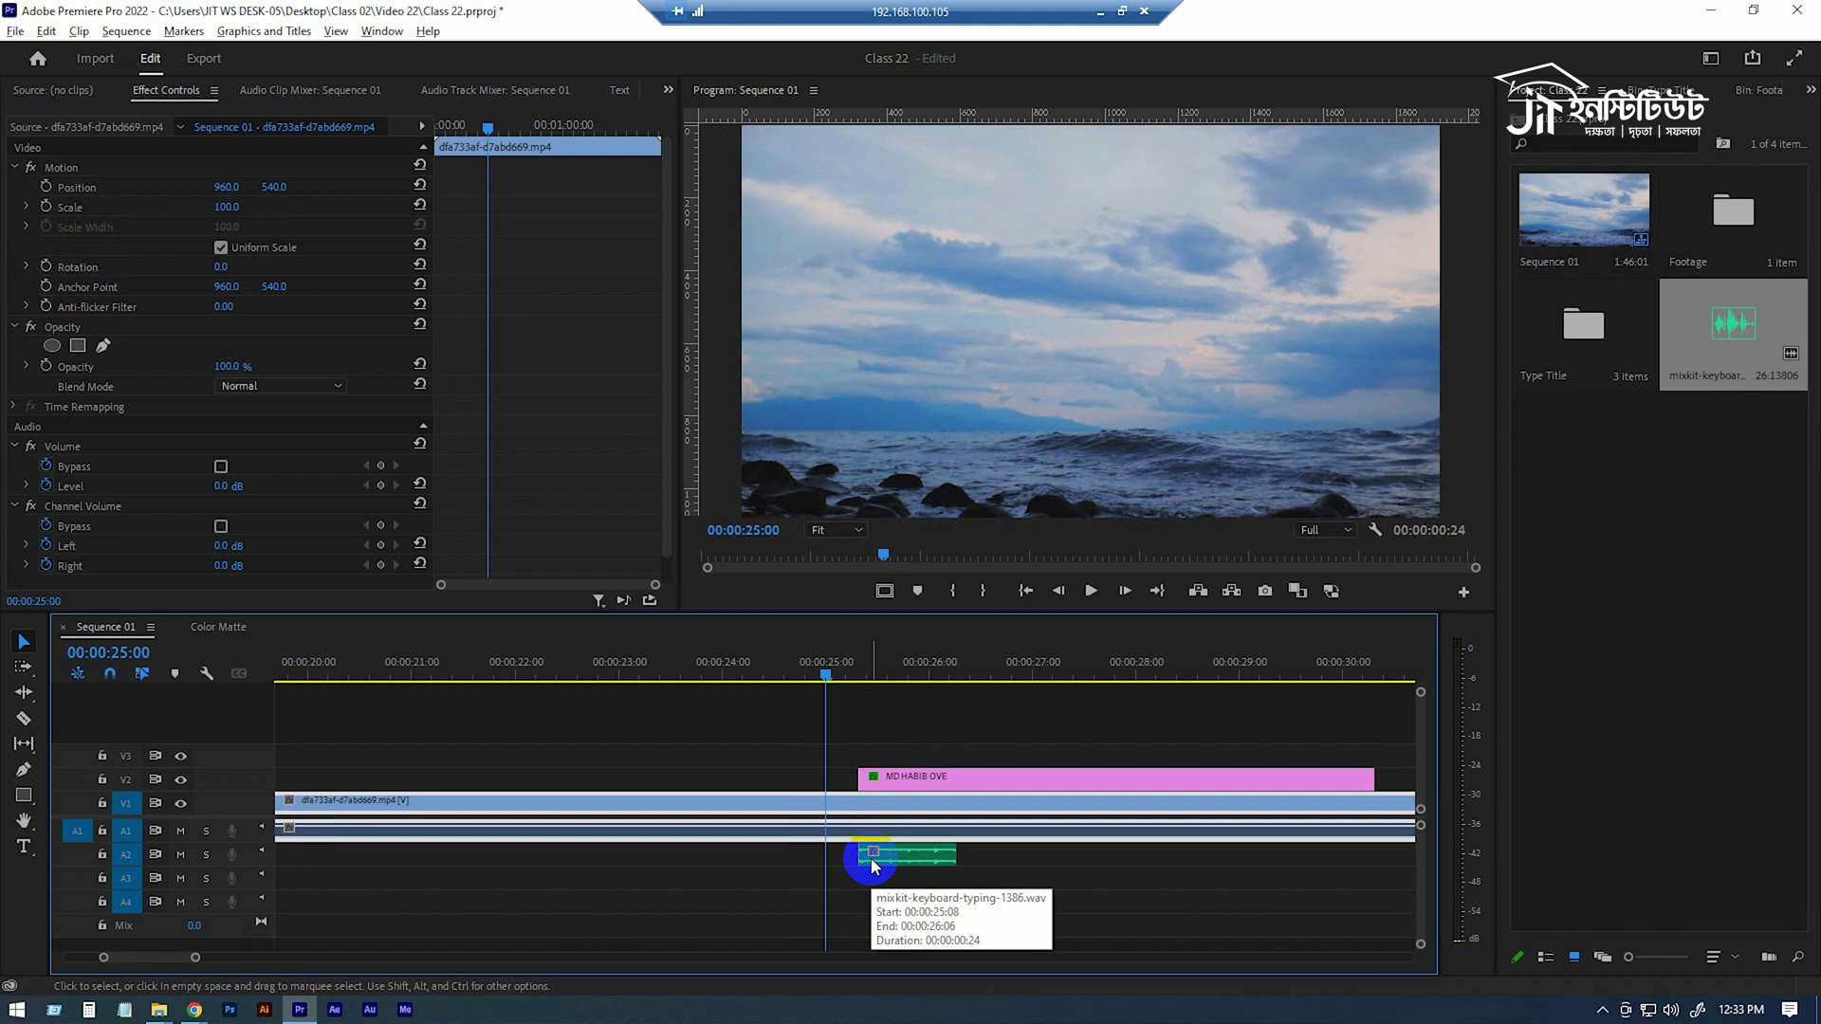
pyautogui.rightClick(862, 857)
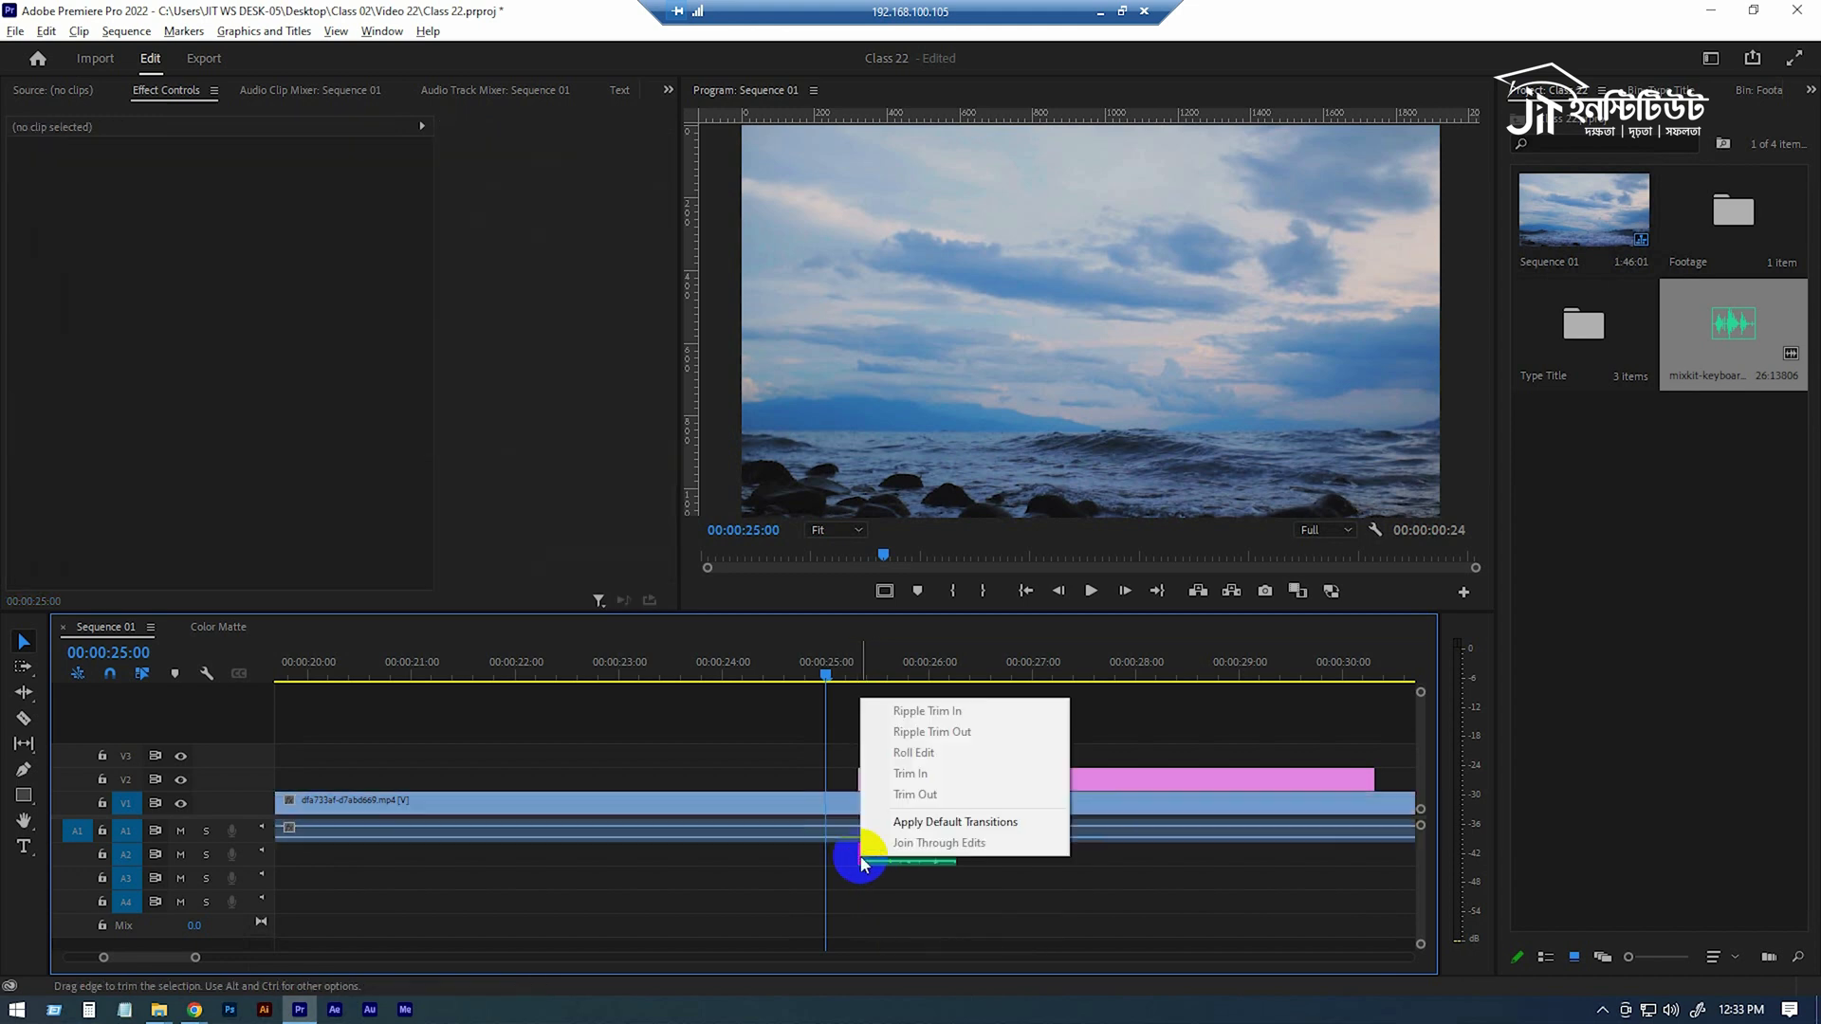
pyautogui.click(843, 878)
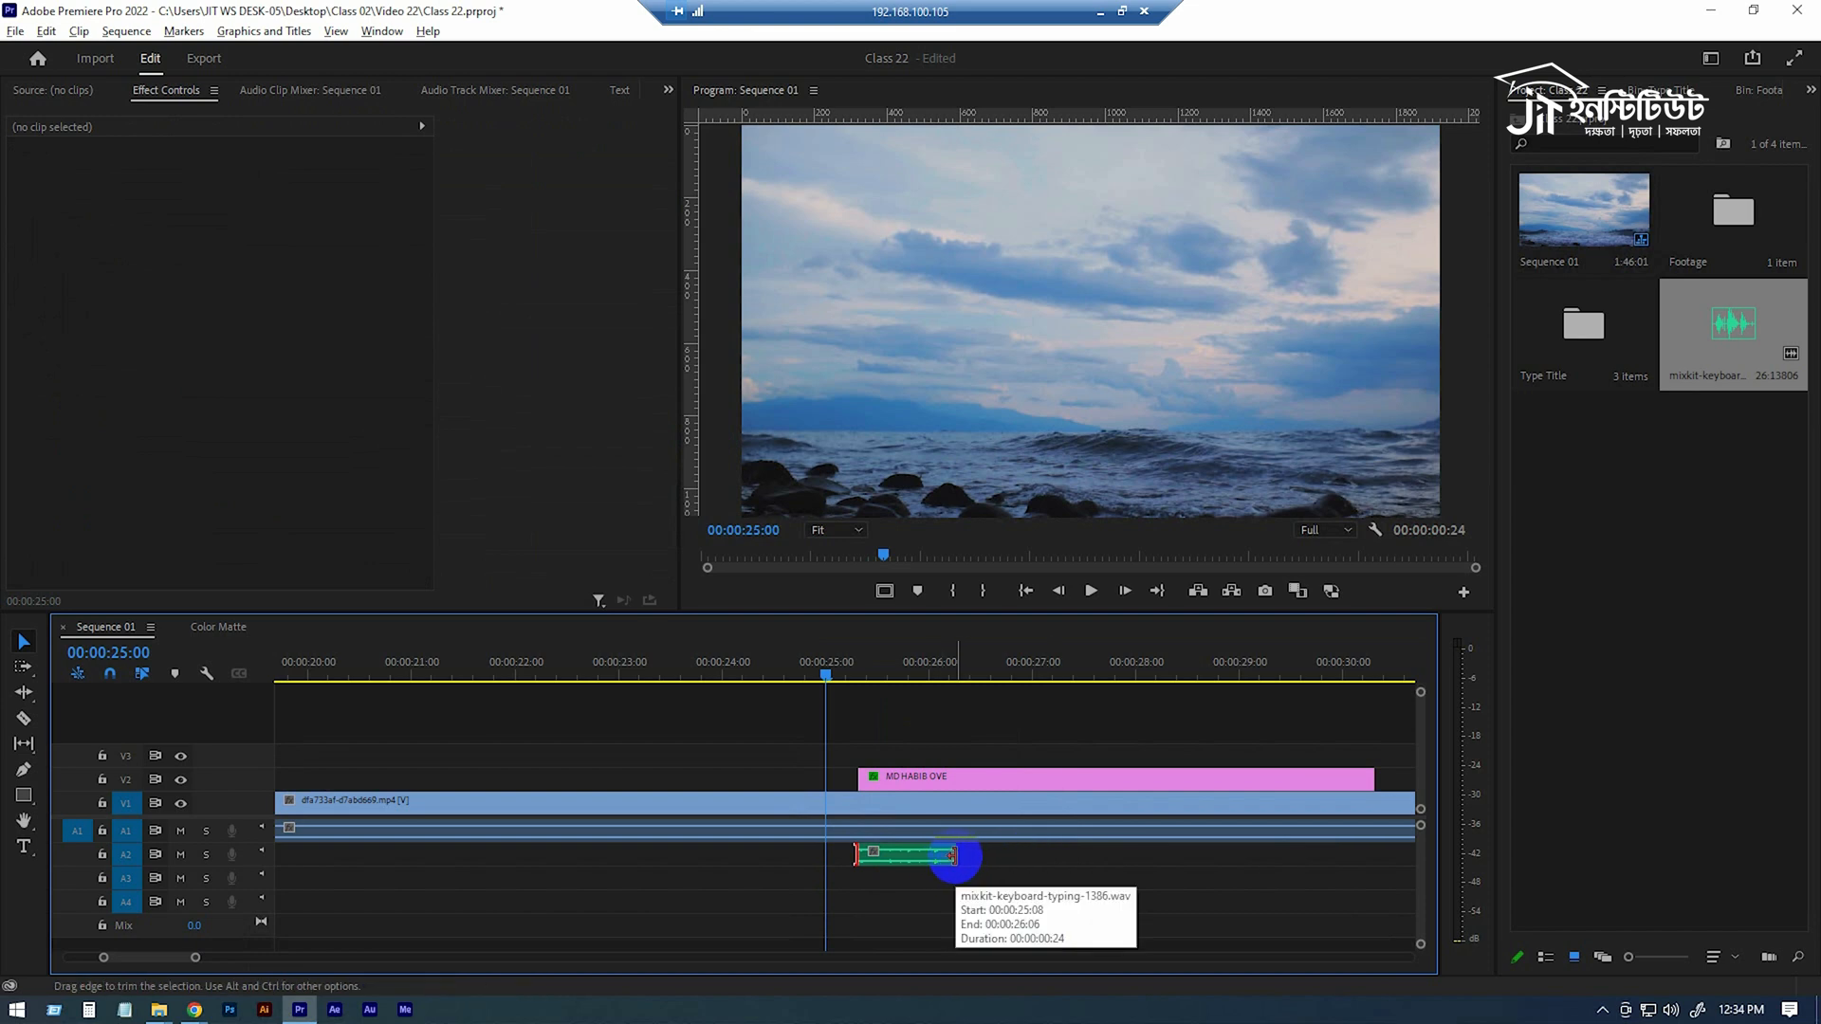
# Apply the default audio transition to the end of the typing sound and shorten it to 2 frames.
pyautogui.click(954, 856)
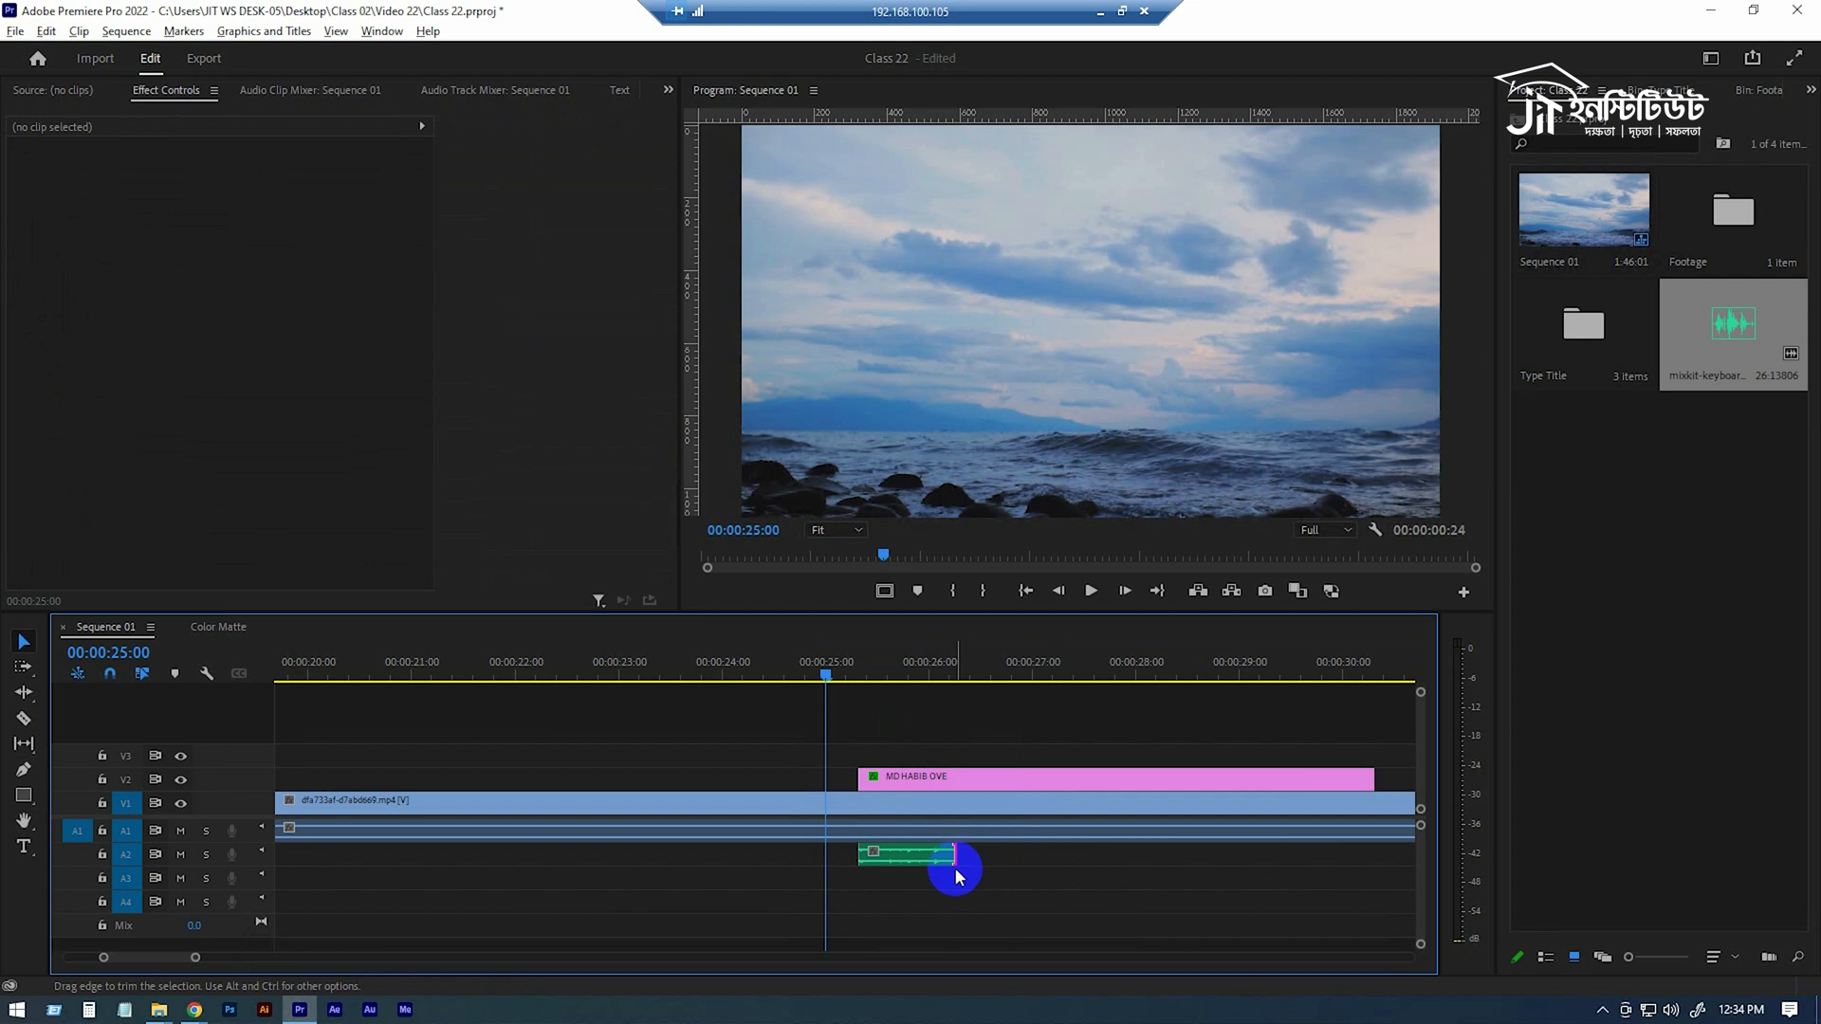
pyautogui.rightClick(952, 855)
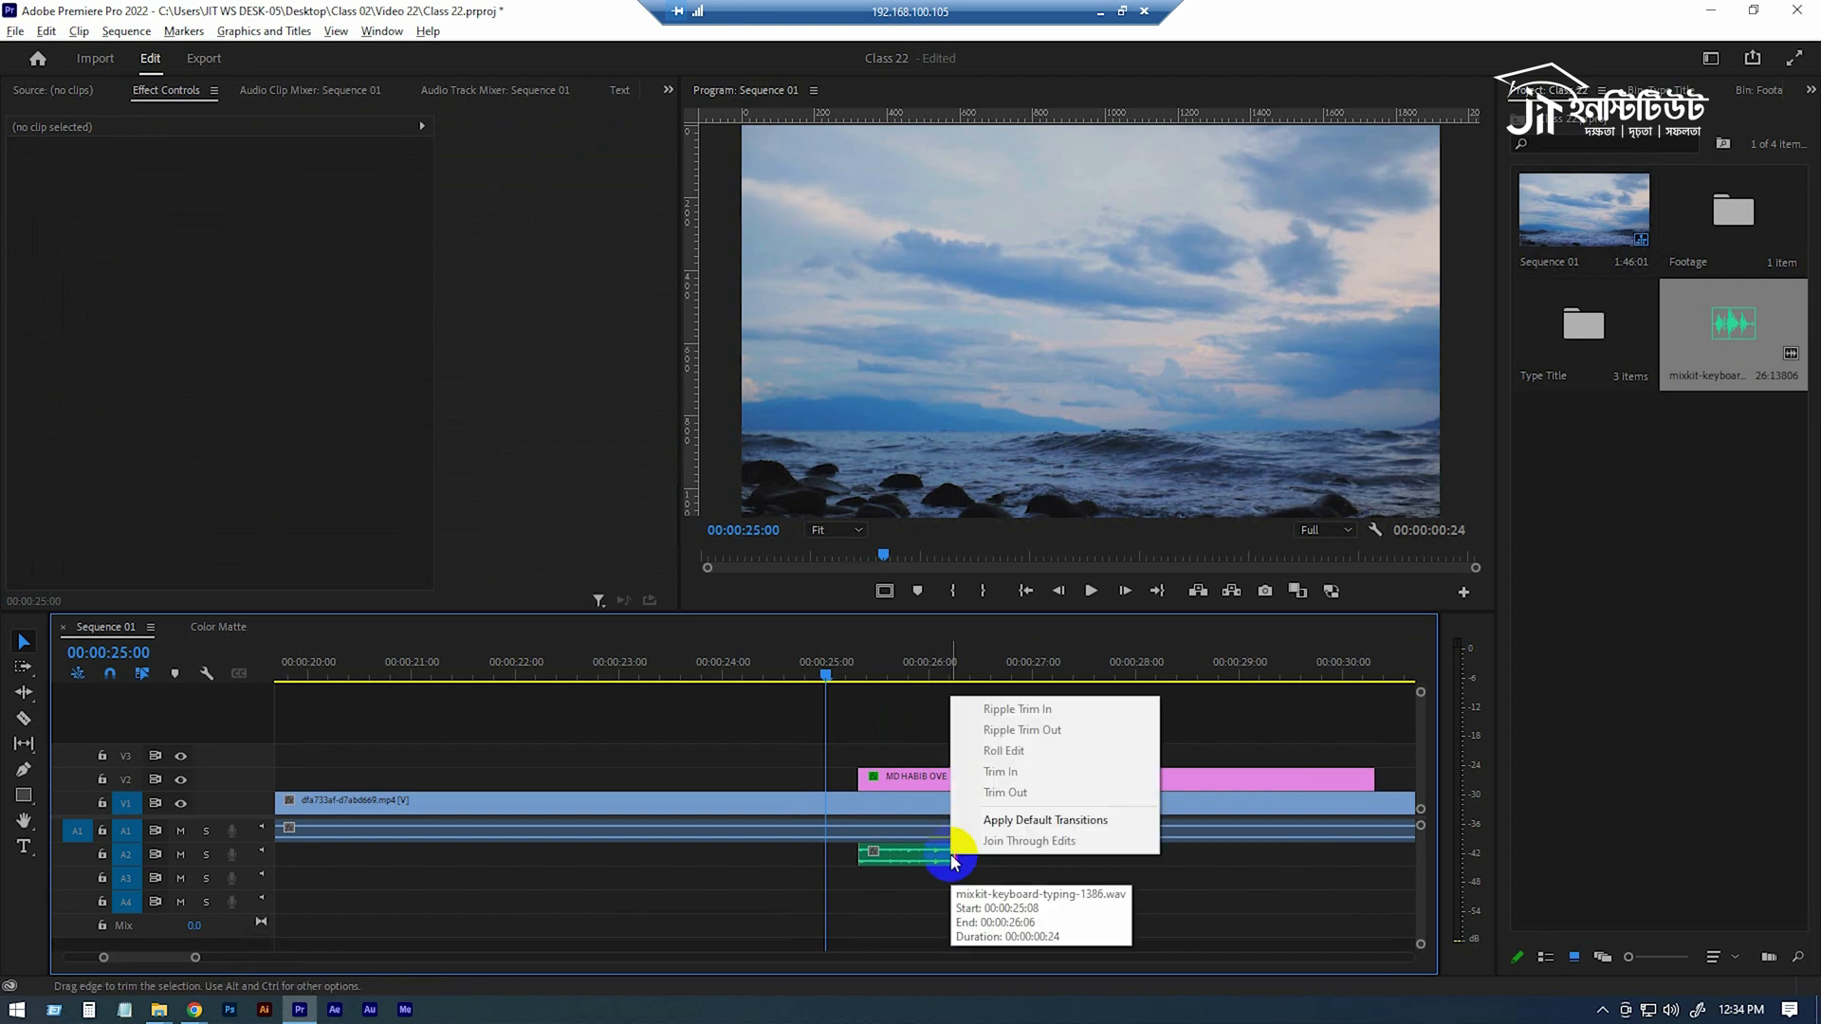
pyautogui.click(998, 822)
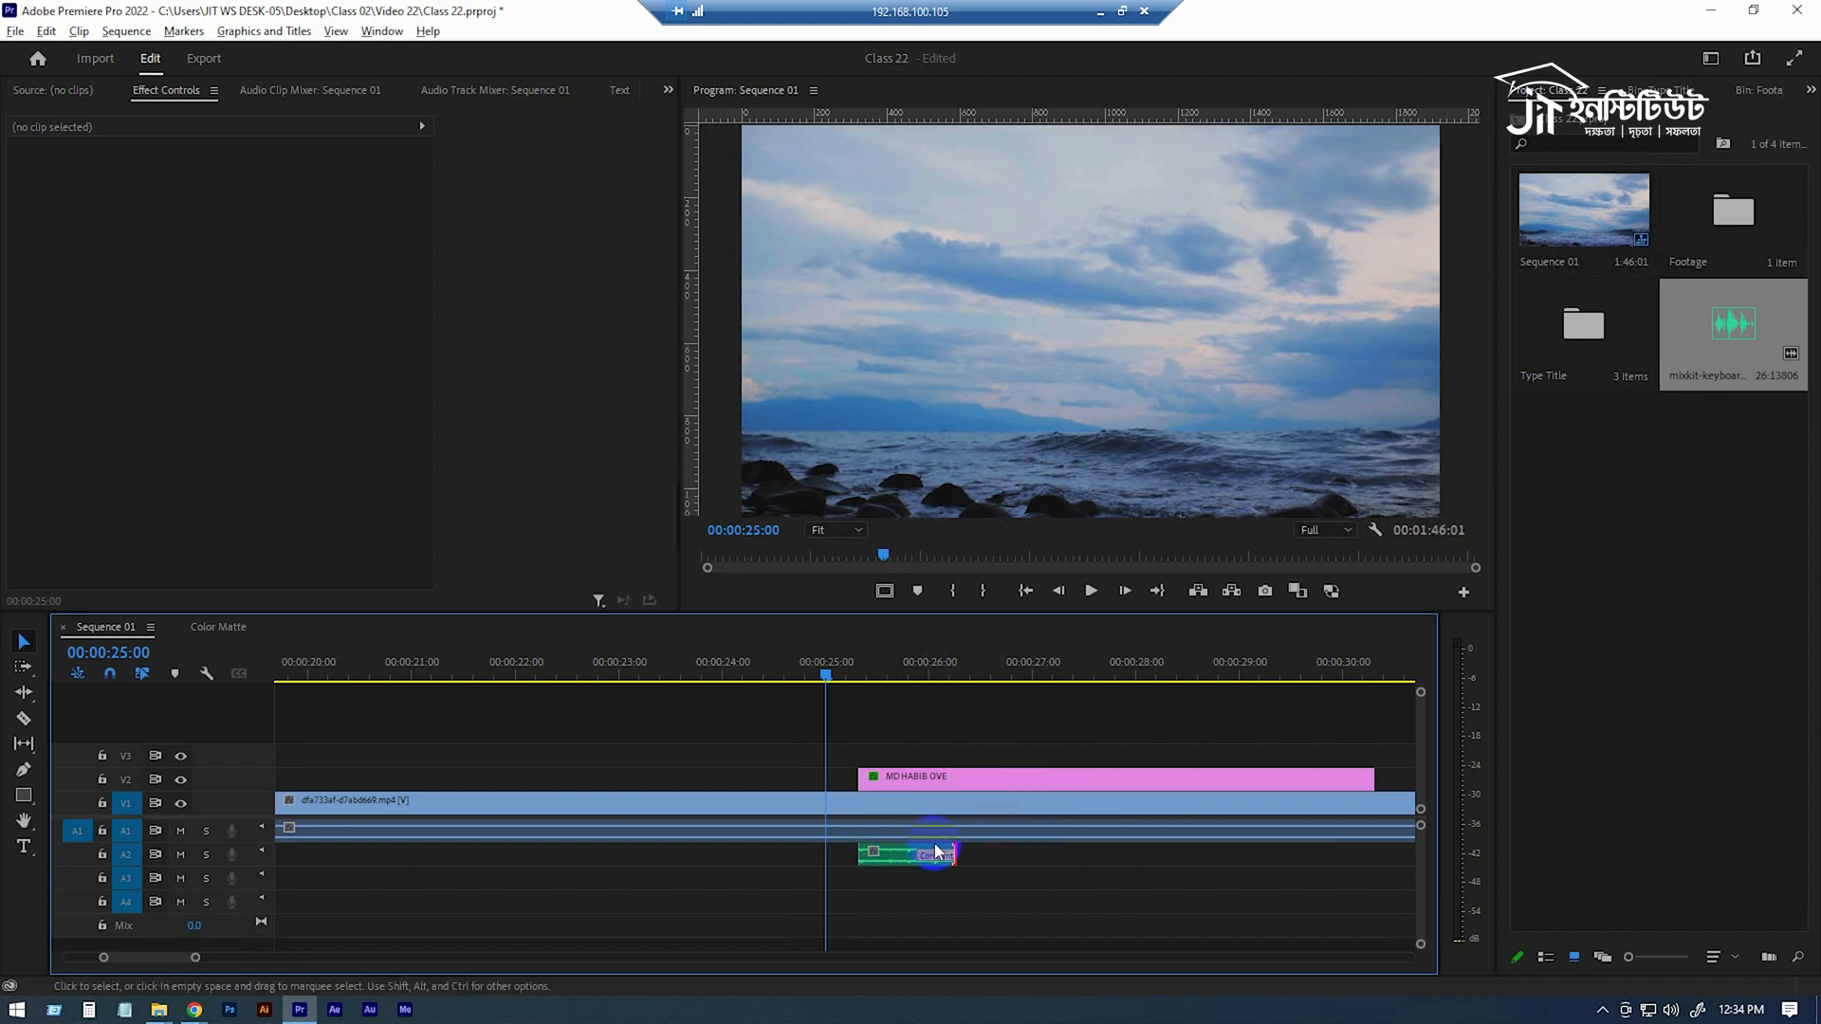
pyautogui.moveTo(916, 856); pyautogui.dragTo(946, 869)
# Add a short default transition to the start of the typing sound and play the title with it from 00:00:25:00.
pyautogui.click(865, 863)
pyautogui.rightClick(856, 861)
pyautogui.click(1030, 877)
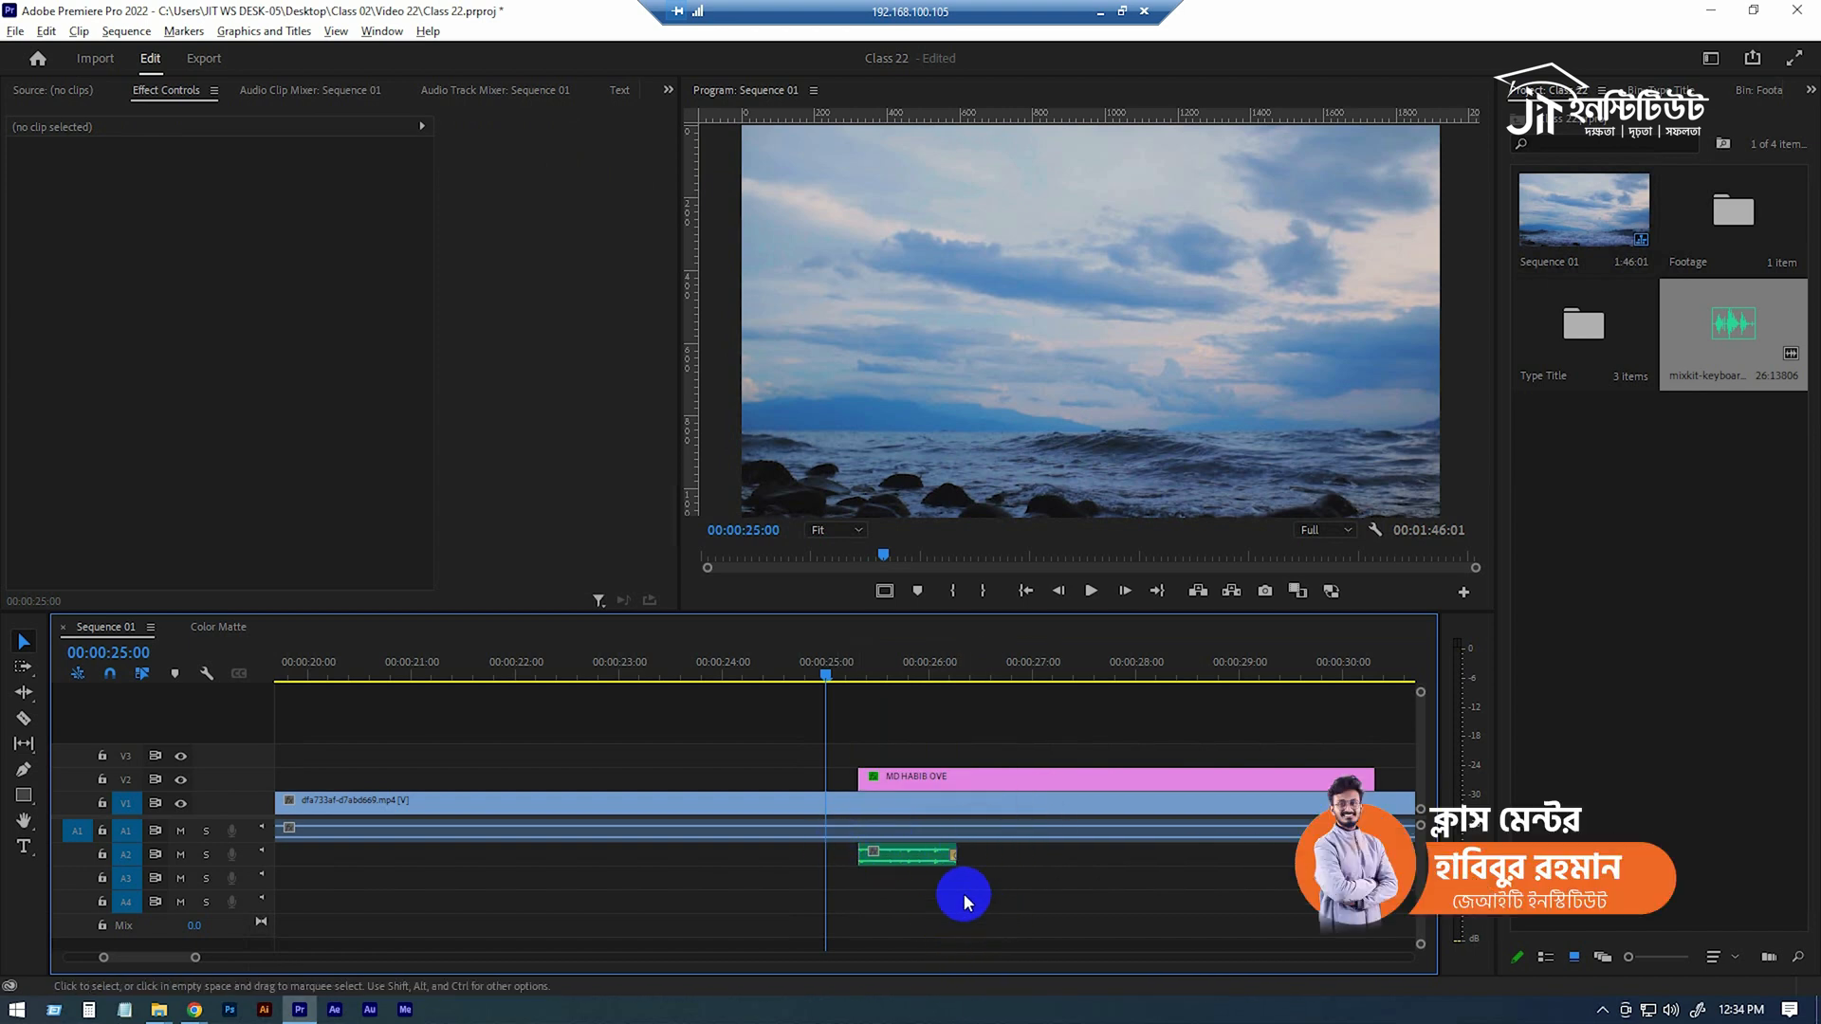
pyautogui.click(954, 858)
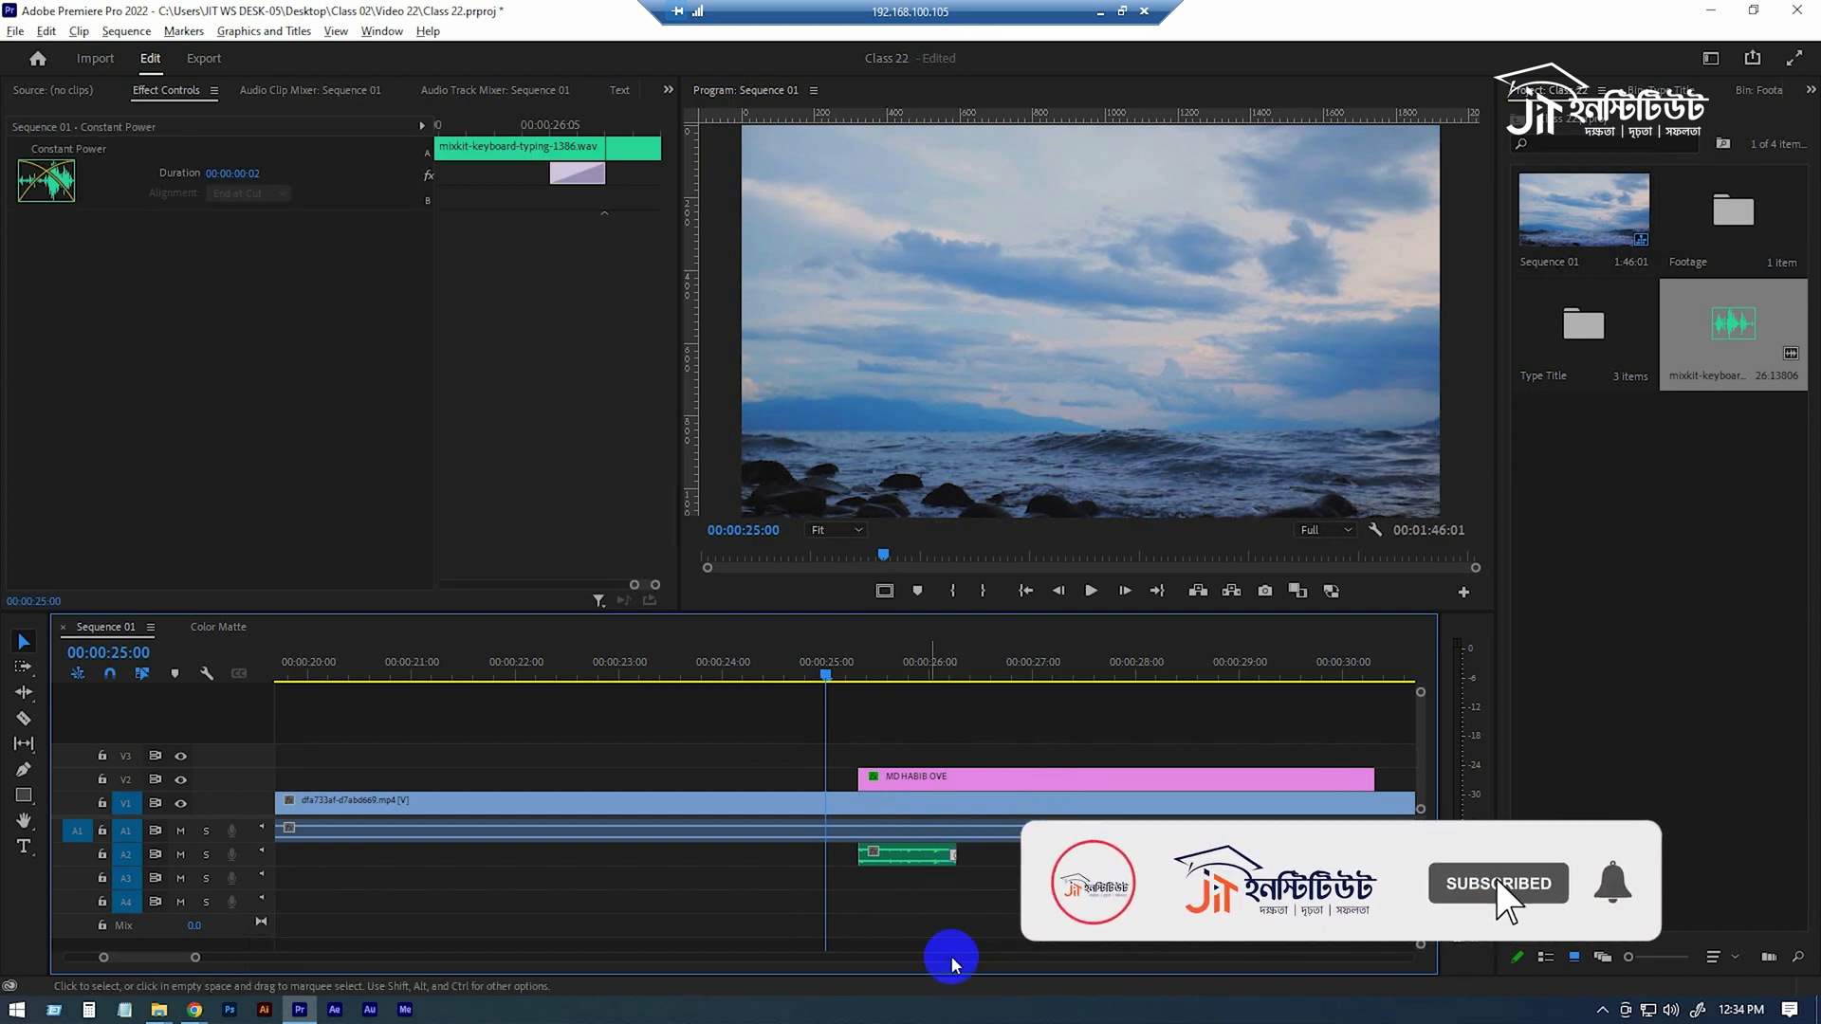
pyautogui.click(854, 896)
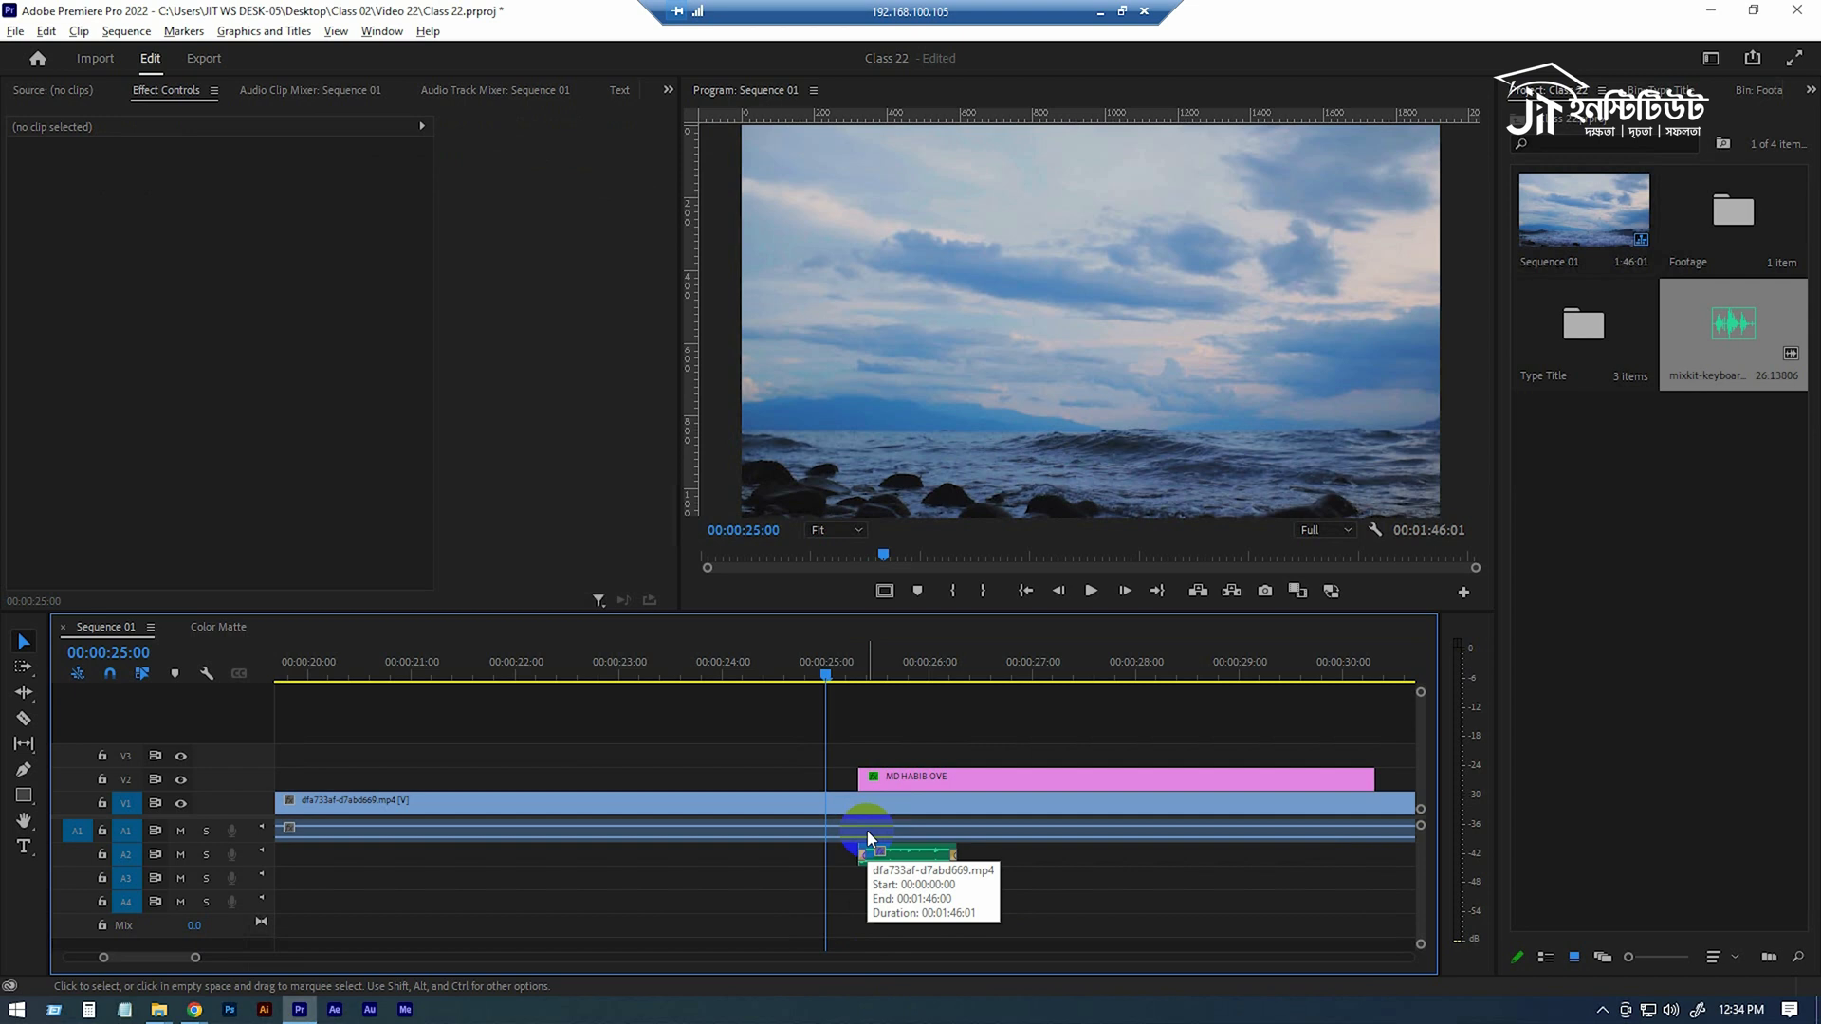
pyautogui.press('space')
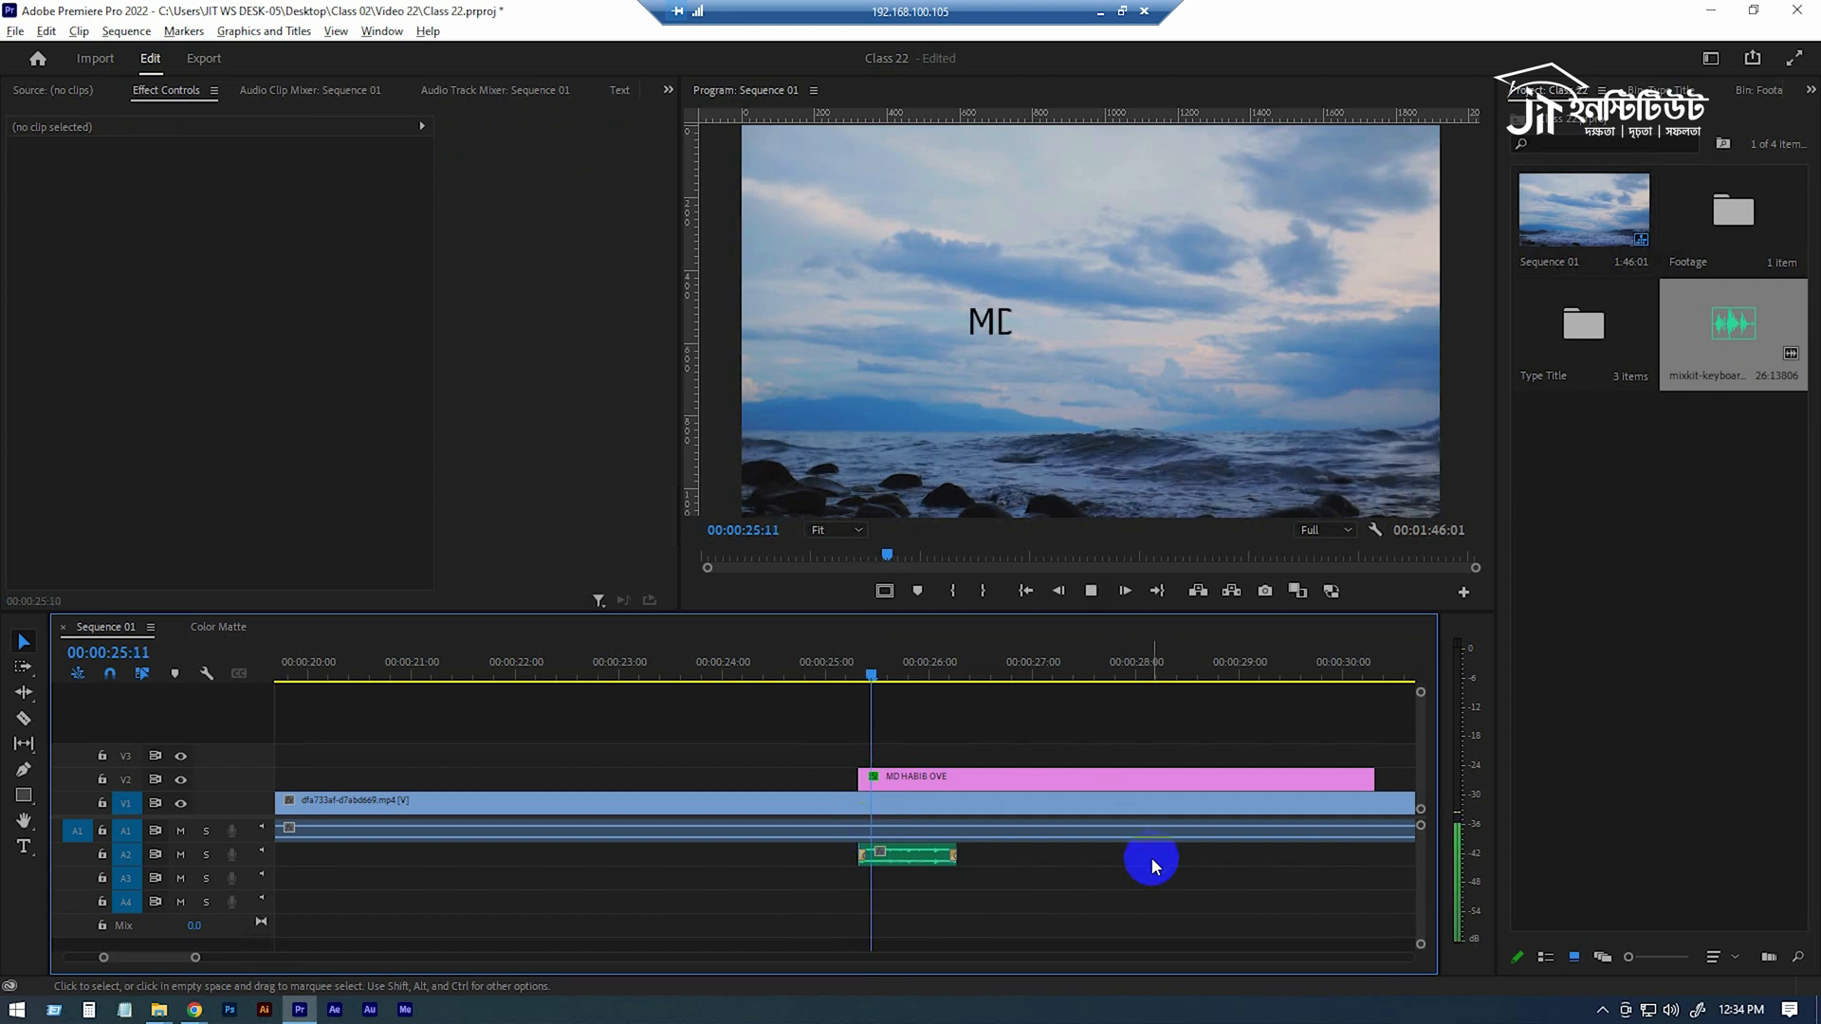
pyautogui.click(1138, 864)
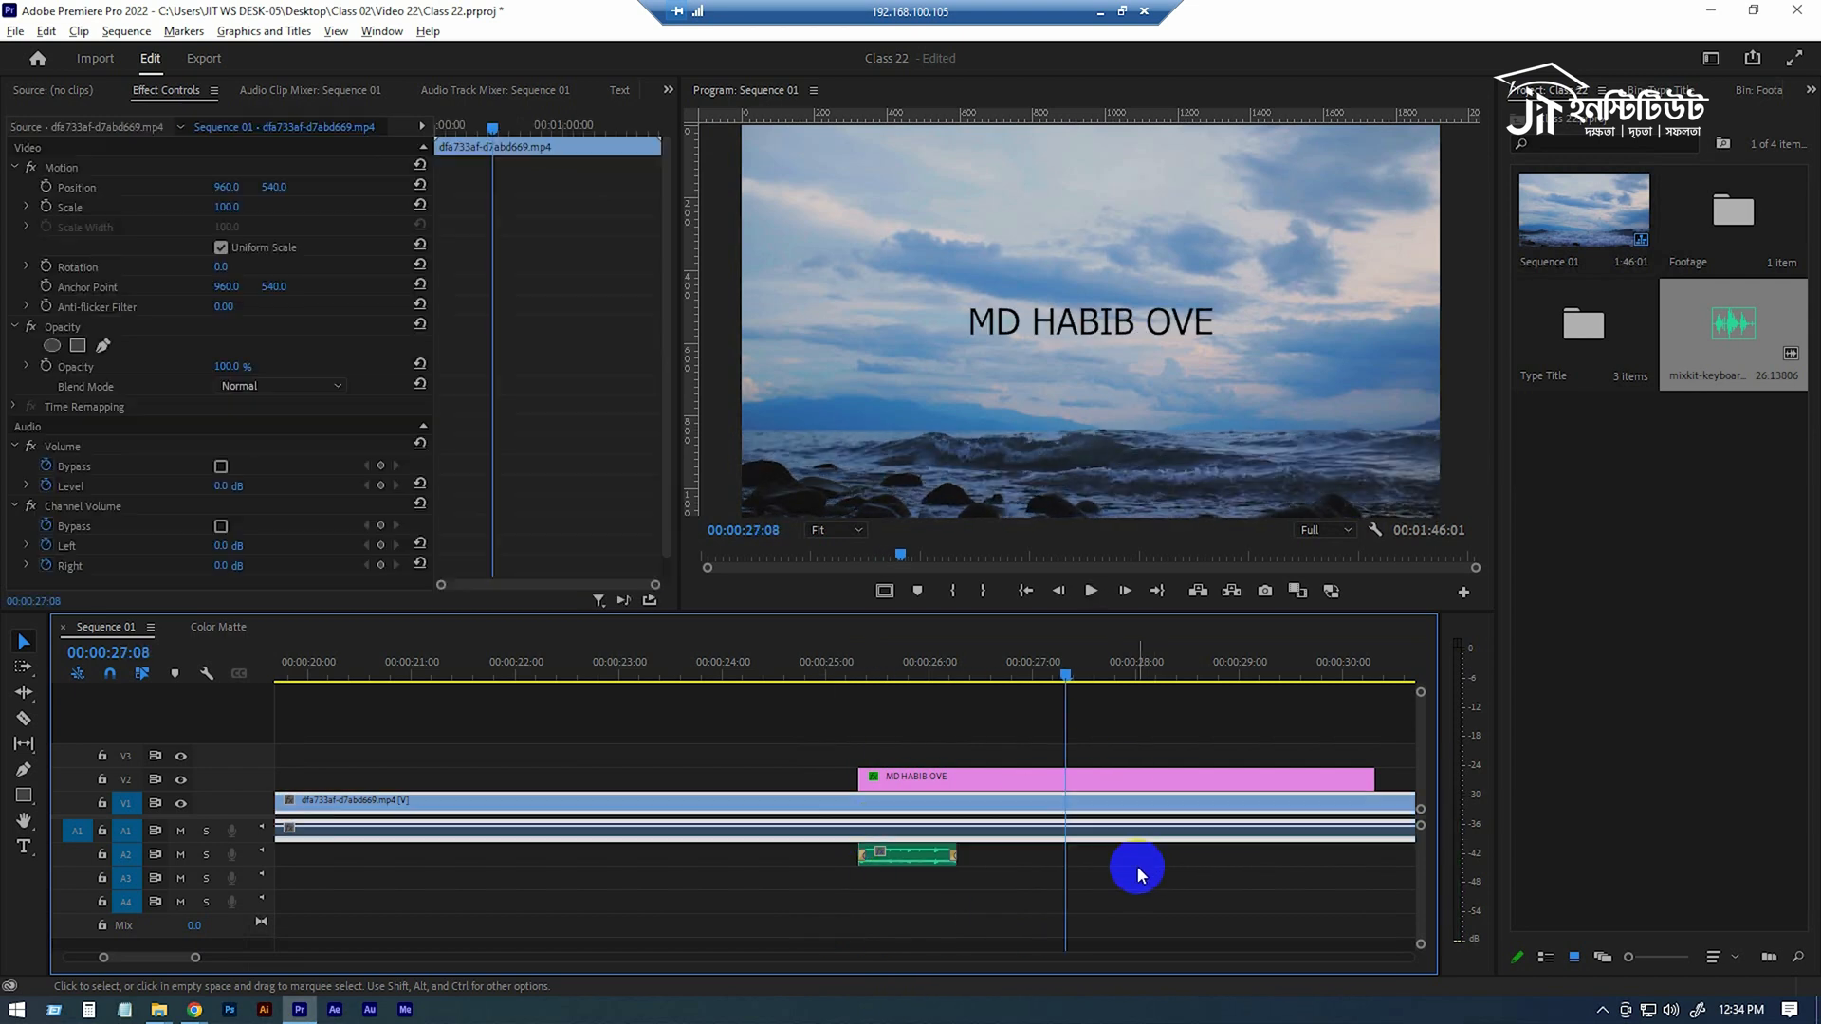